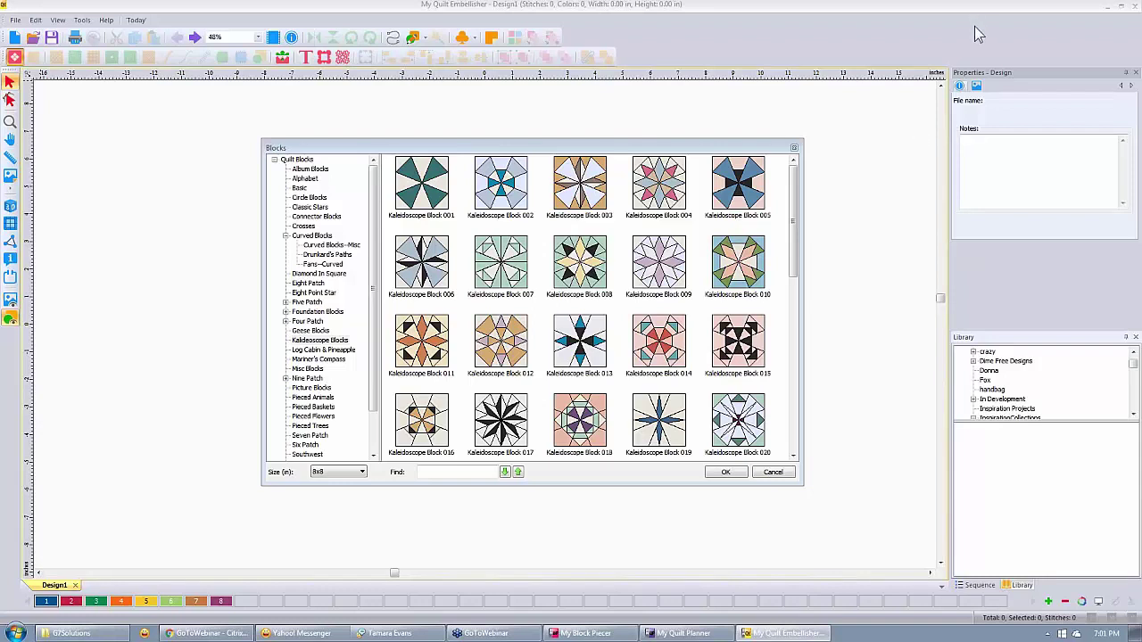
Step: Browse the Kaleidoscope, Album, Alphabet and Basic block categories, then enter 'maple' to search
left_click(895, 147)
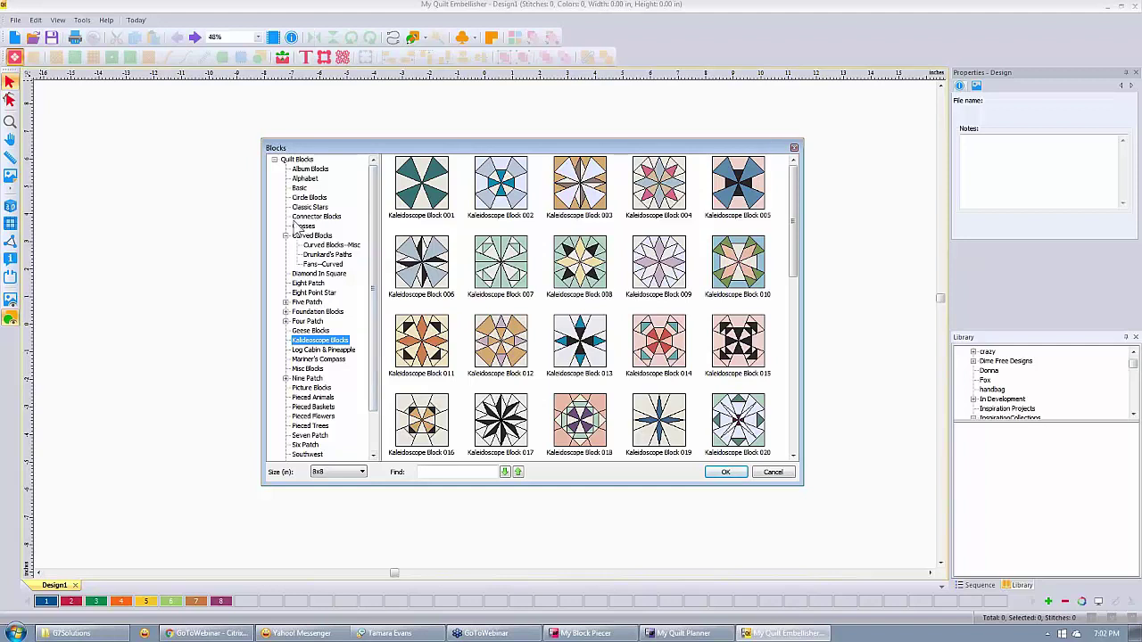
left_click(317, 171)
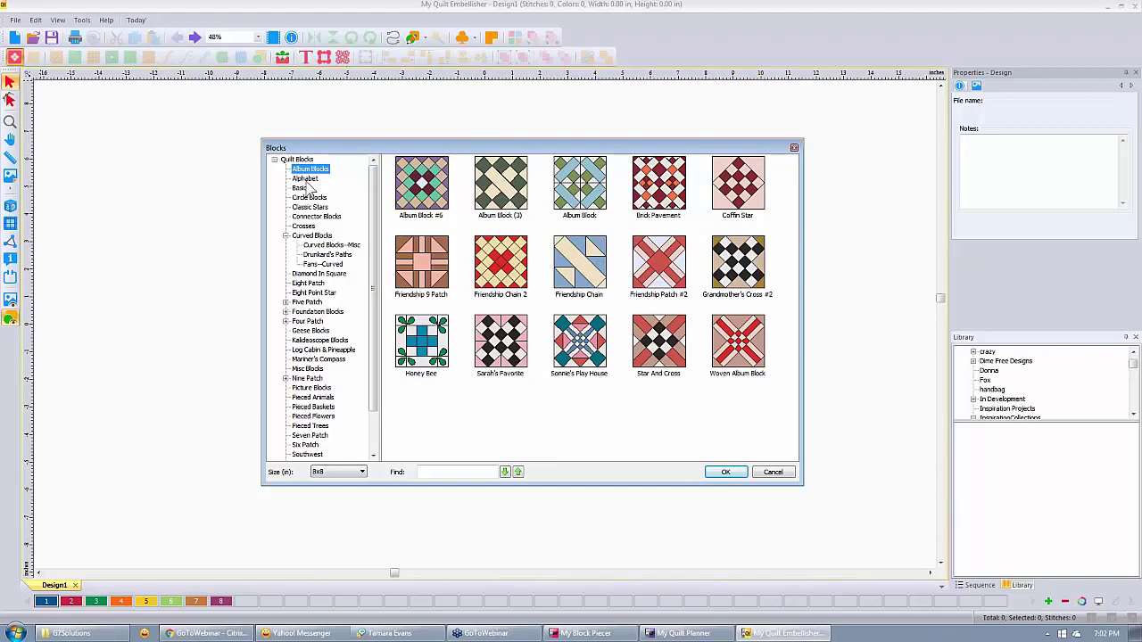
left_click(308, 179)
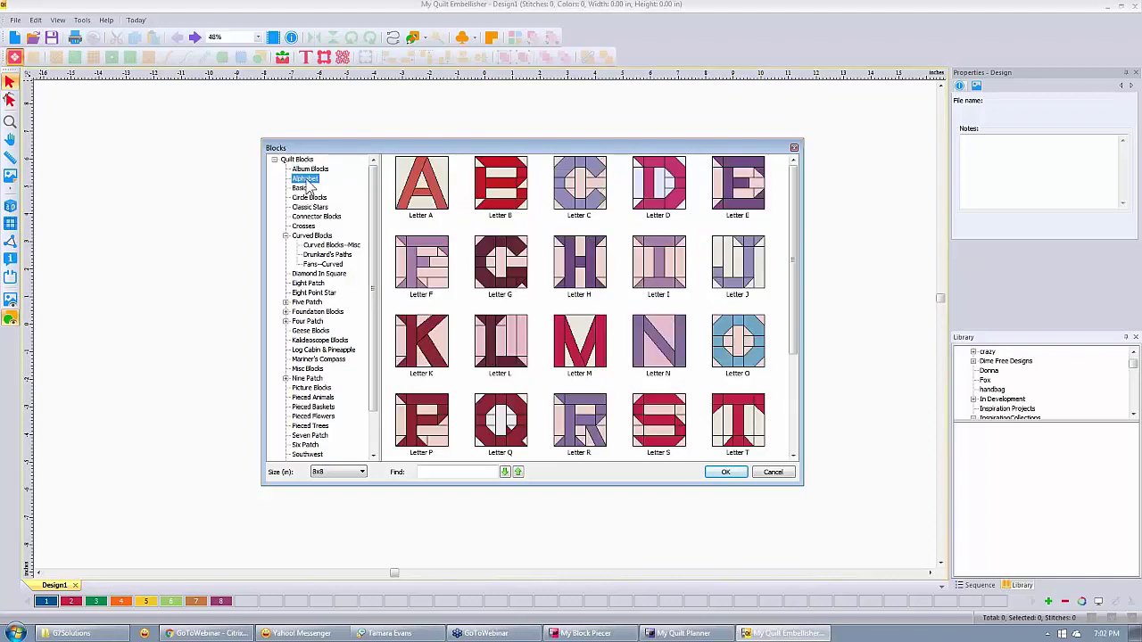
left_click(304, 188)
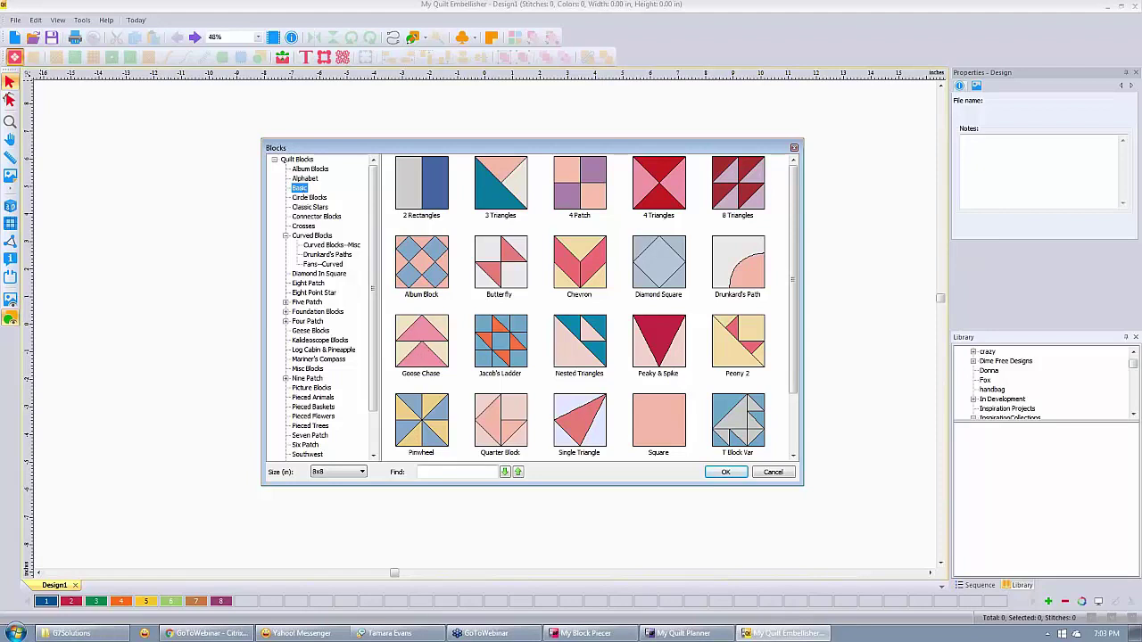
left_click(441, 474)
type("maple")
Step: Cycle through the 'maple' matches, past Maple Leaf #2, to the Maple Leaf block
left_click(475, 473)
left_click(504, 472)
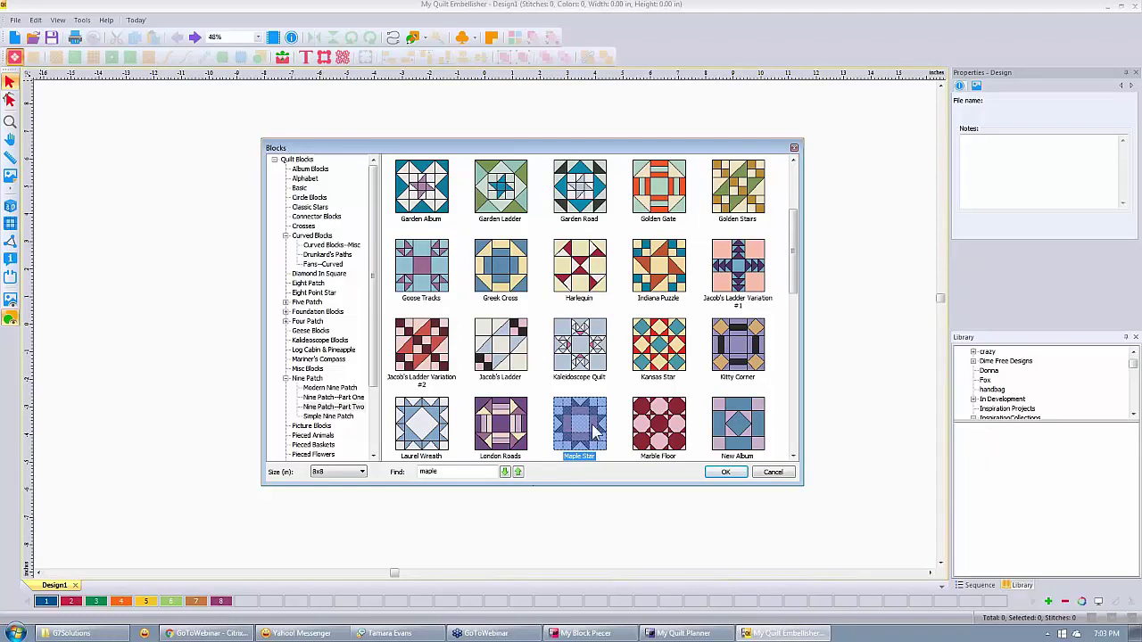
left_click(504, 471)
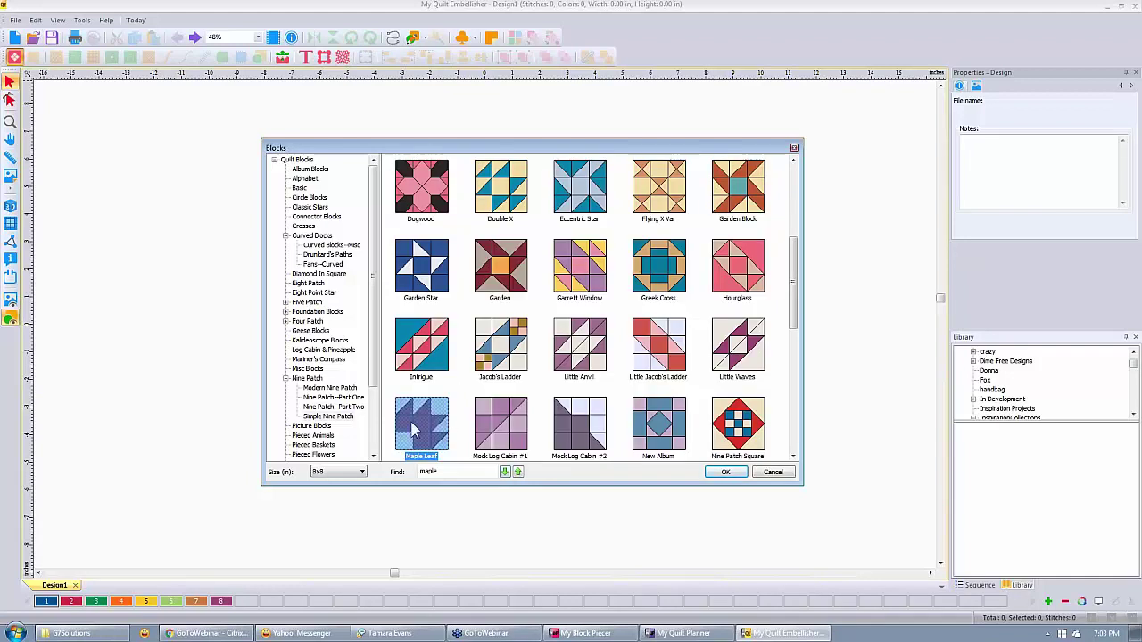
left_click(505, 471)
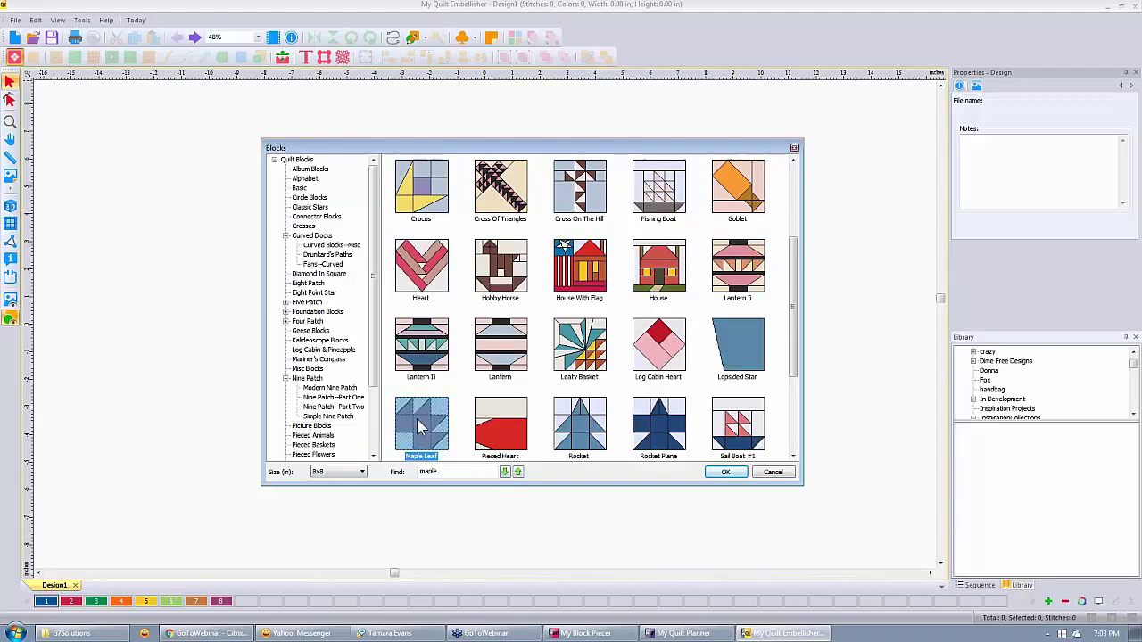
left_click(504, 471)
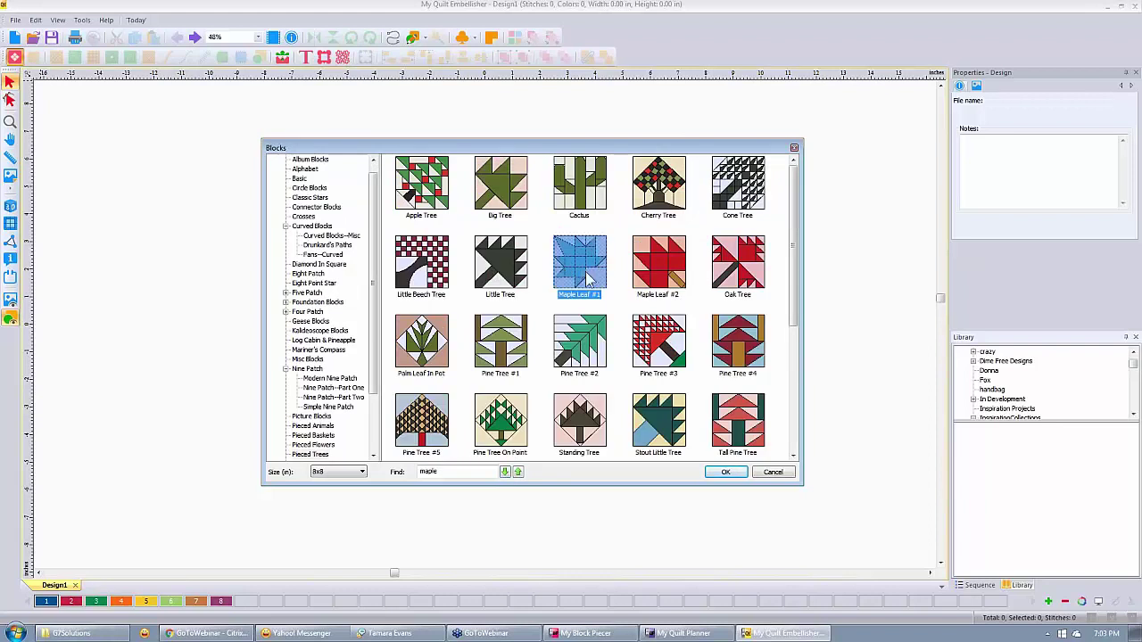
left_click(504, 472)
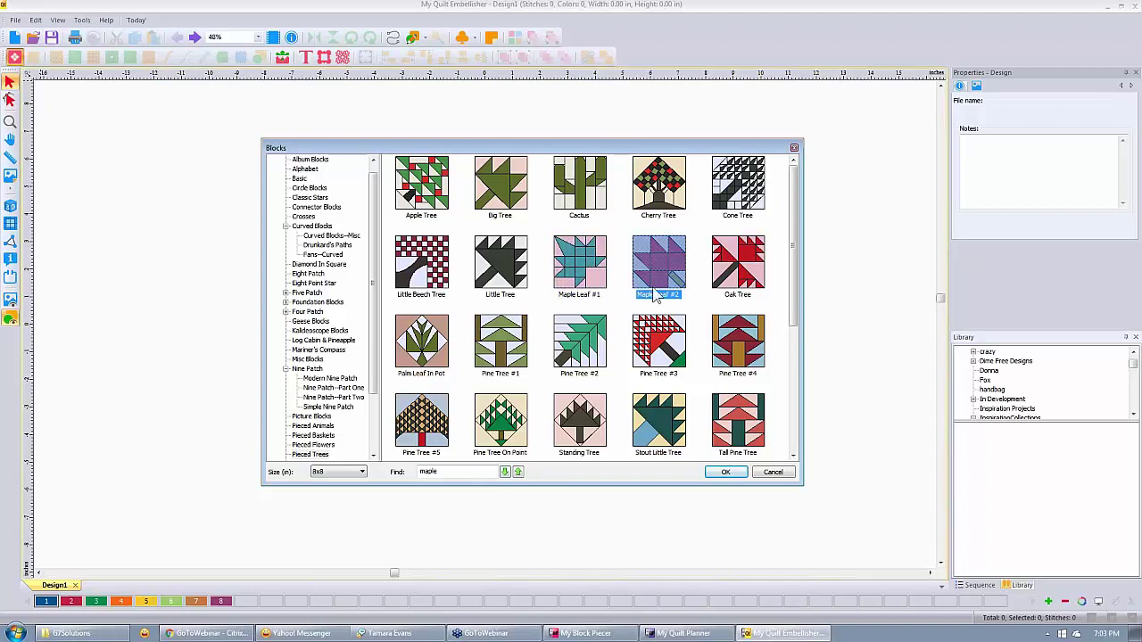
left_click(505, 472)
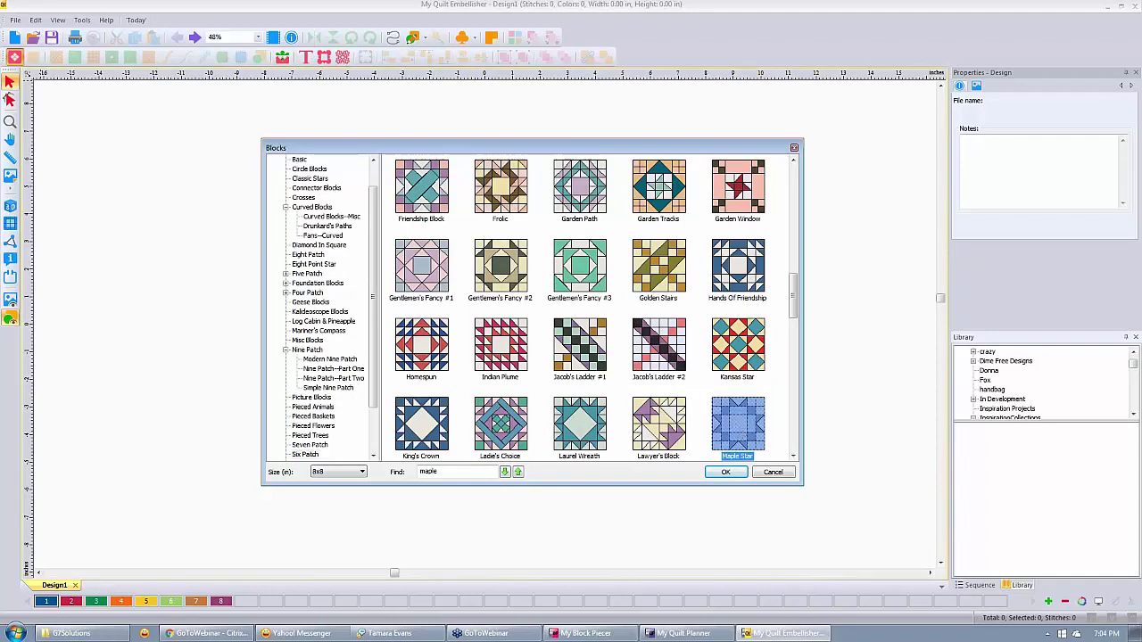
left_click(505, 473)
left_click(517, 473)
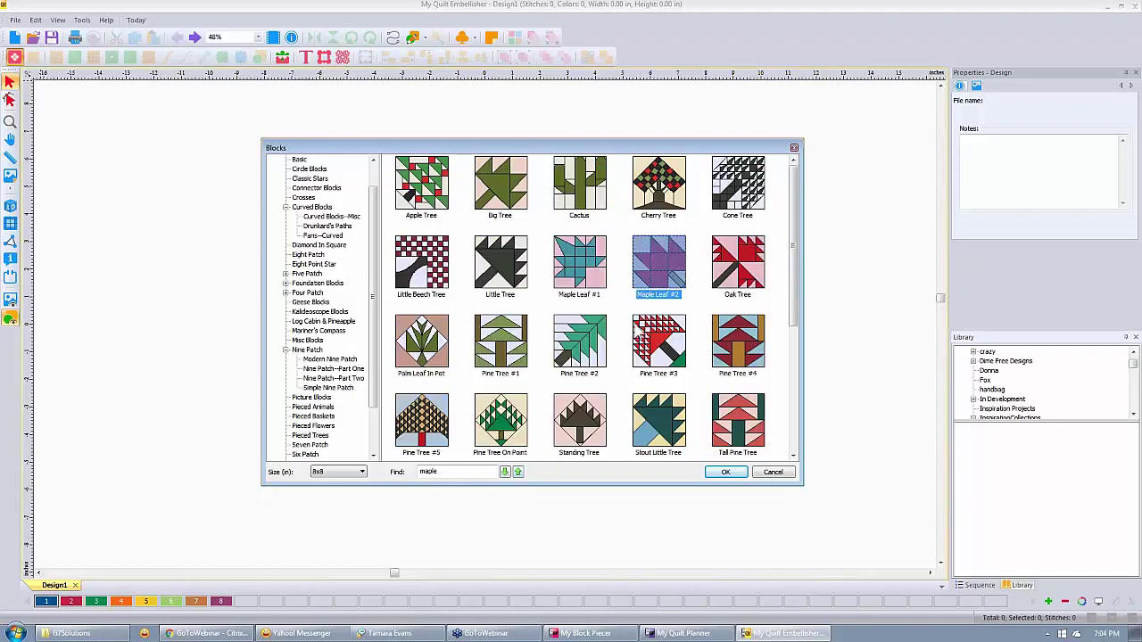
left_click(517, 473)
left_click(517, 472)
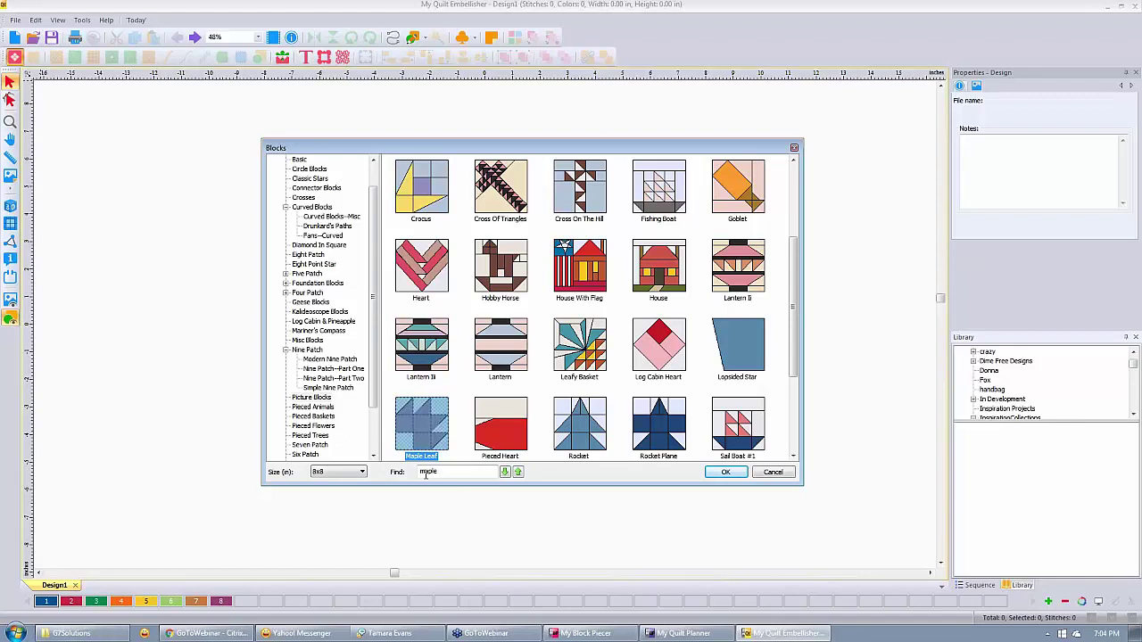
scroll(374, 313, "down", 2)
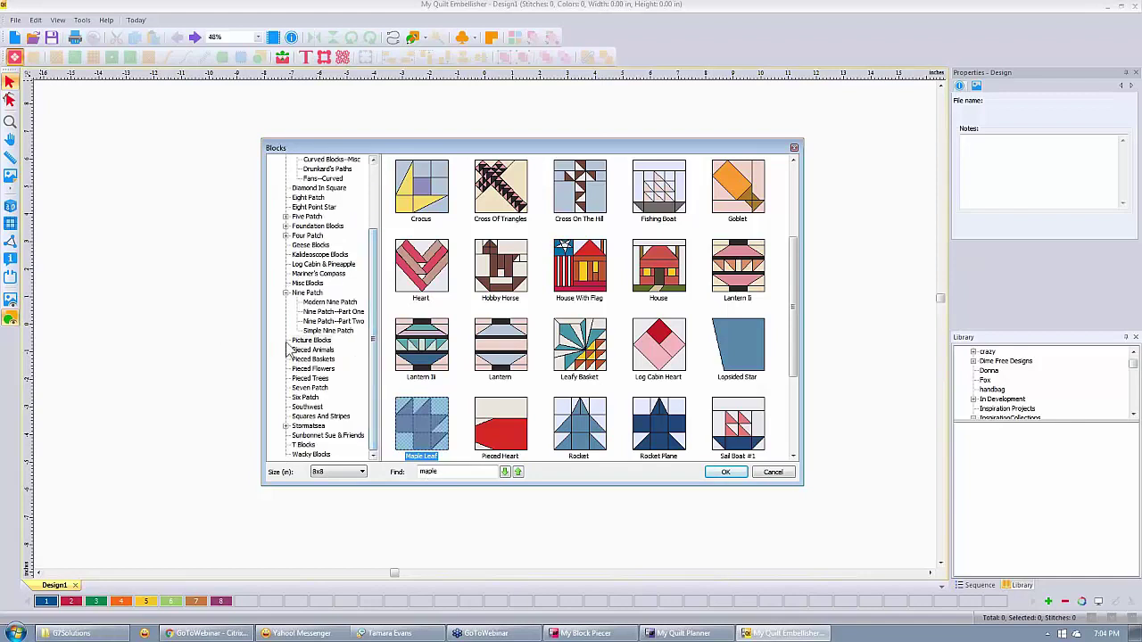
Step: Browse Pieced Animals, Flowers and Trees, and place Pine Tree #1 on the design
left_click(312, 350)
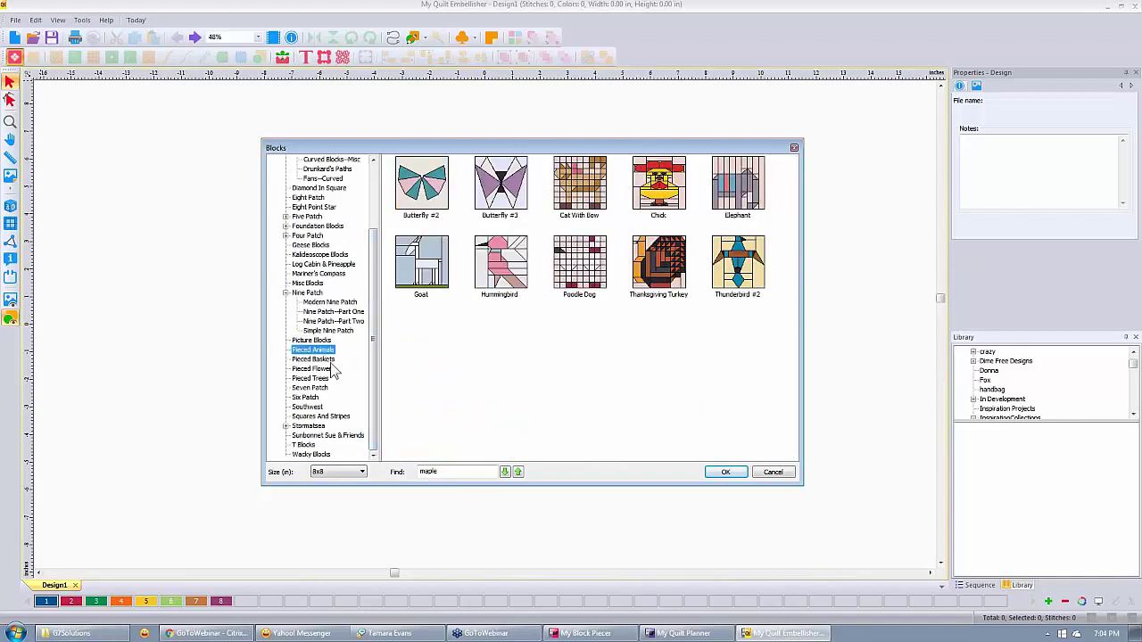
left_click(333, 369)
left_click(323, 379)
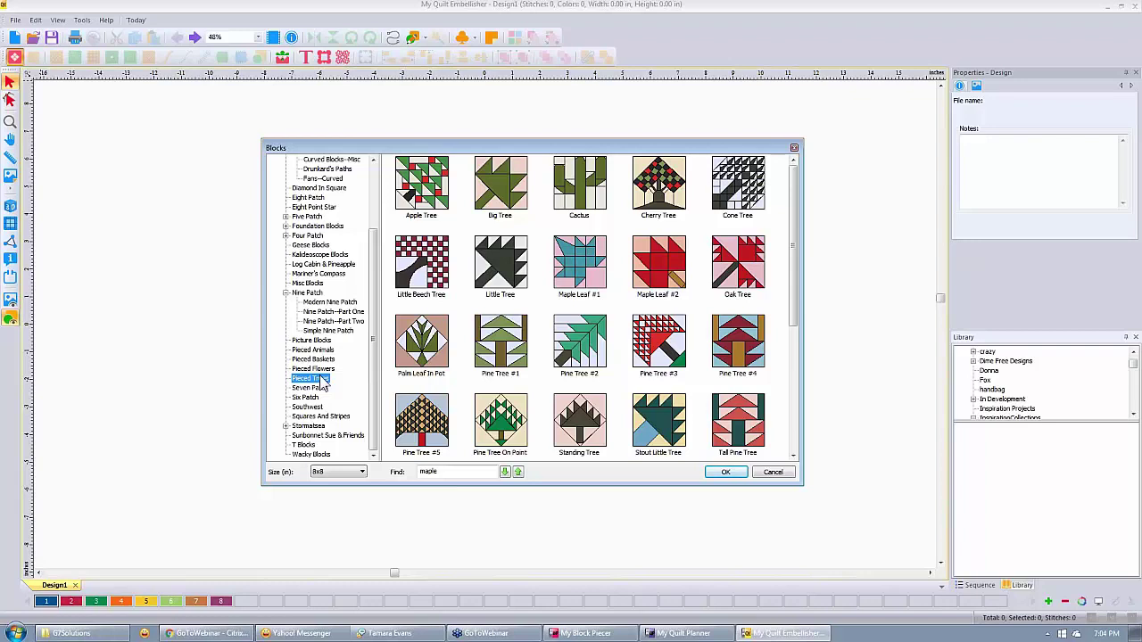
left_click(502, 347)
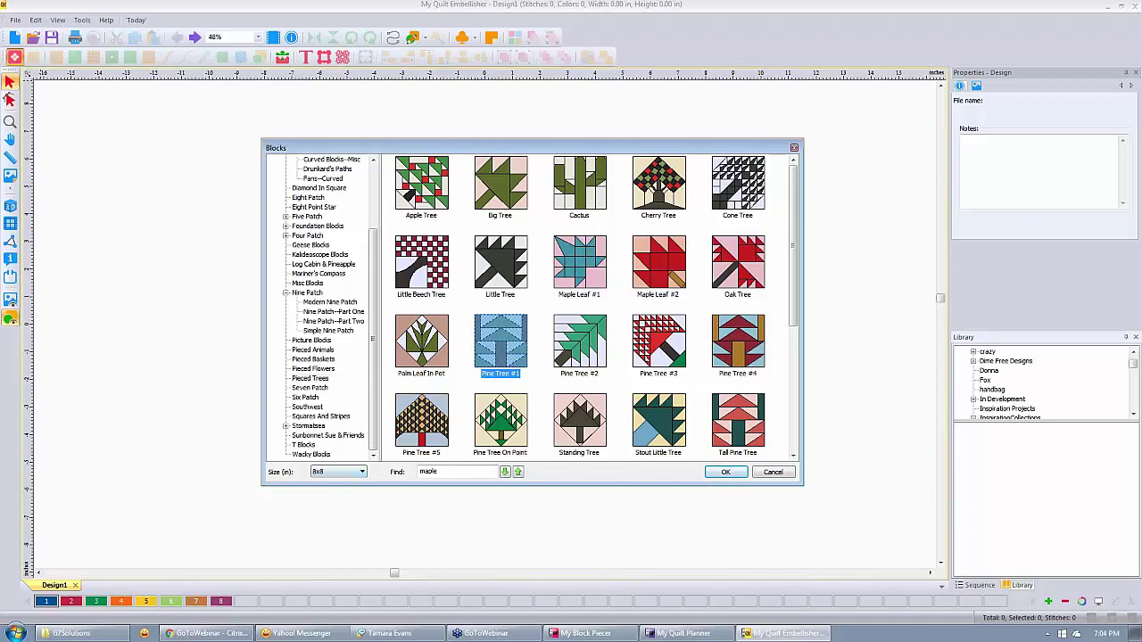
left_click(725, 473)
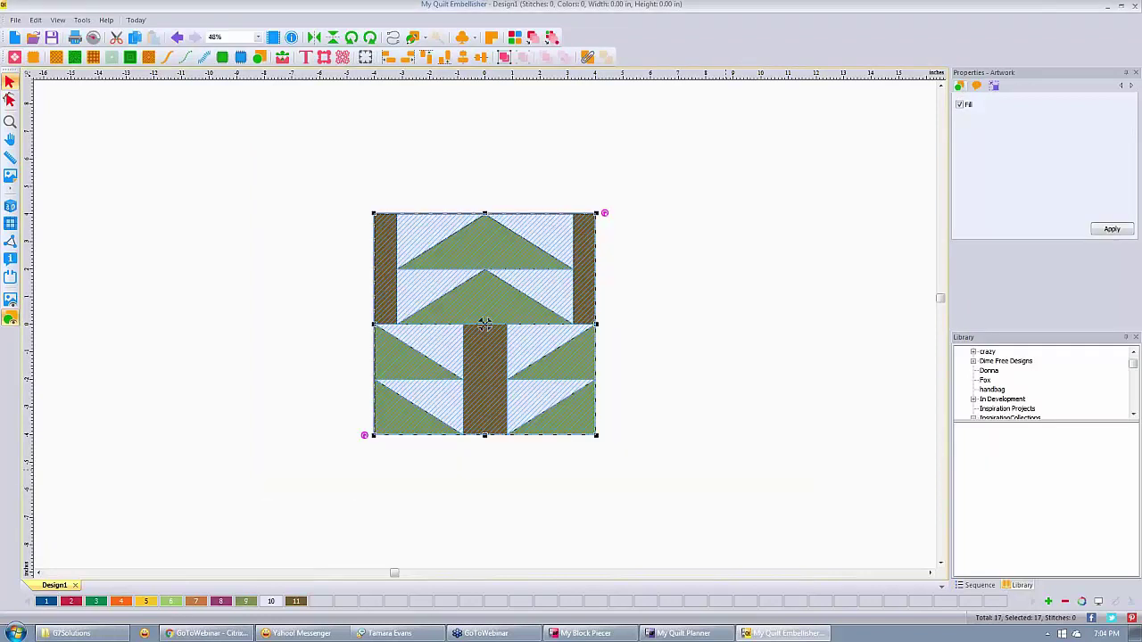
Step: Select only the Pine Tree block's left brown strip, then switch to My Block Piecer
scroll(714, 442, "up", 3)
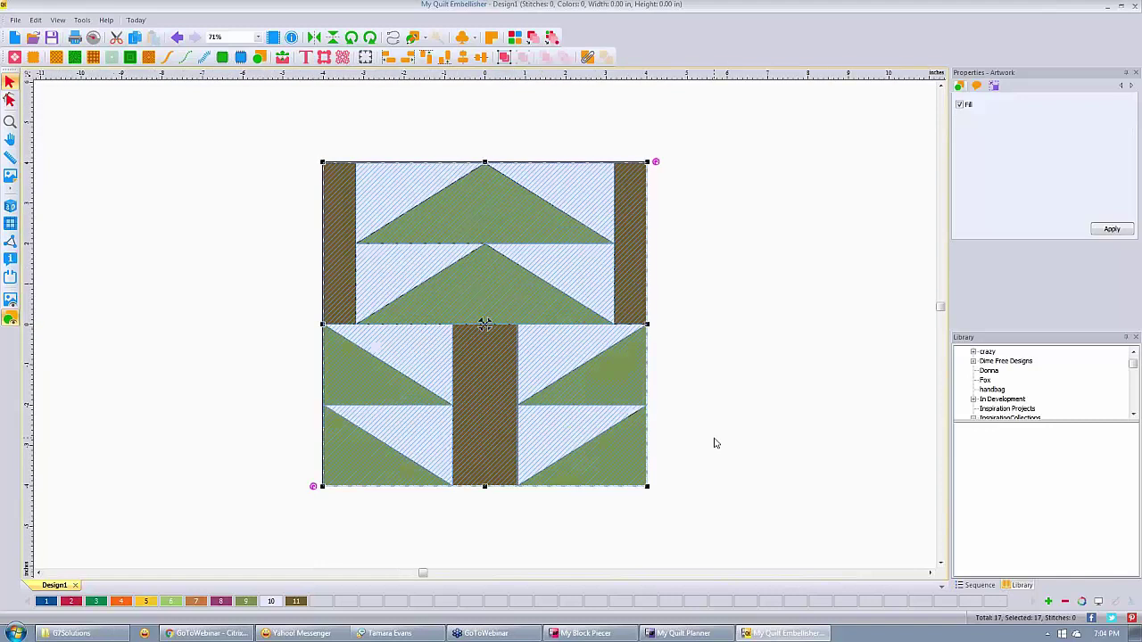
left_click(714, 442)
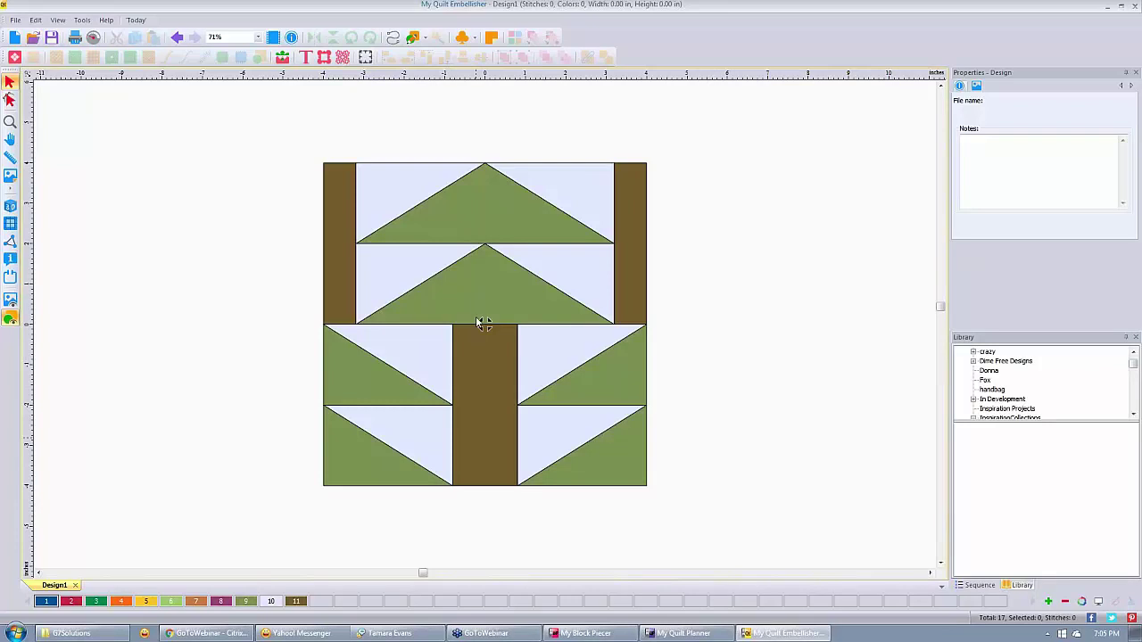
left_click(340, 205)
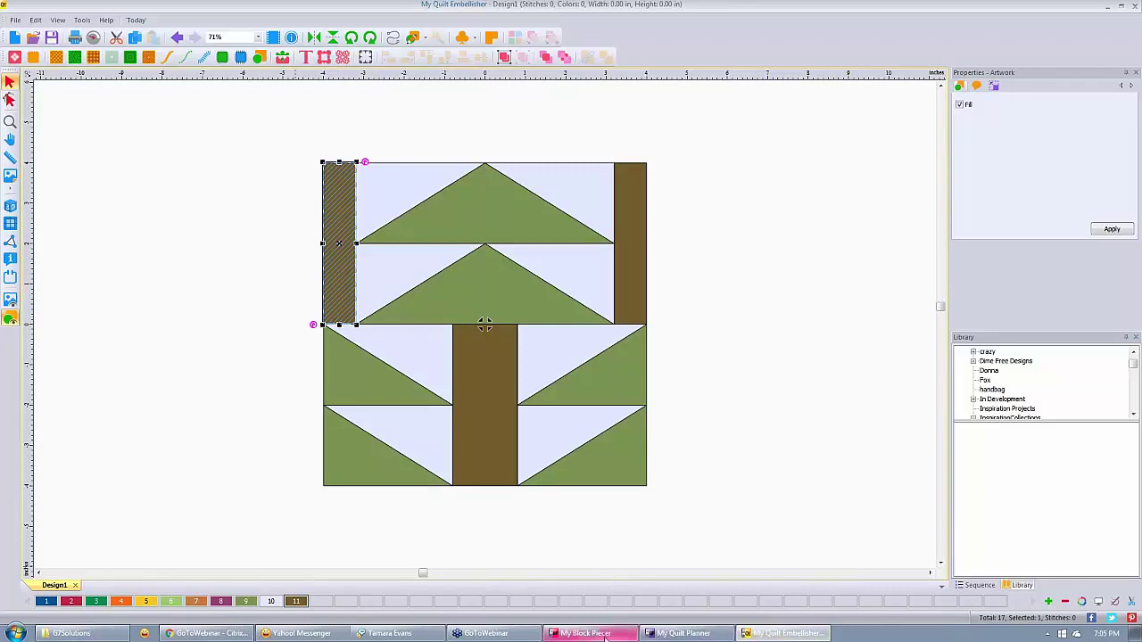
mouse_move(606, 637)
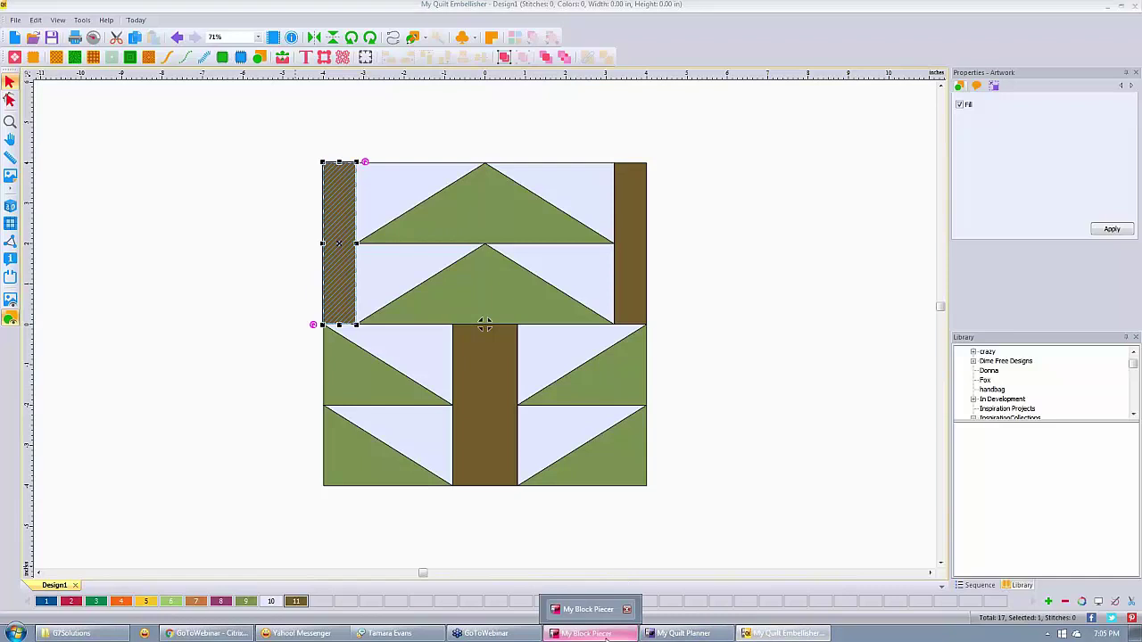
left_click(589, 610)
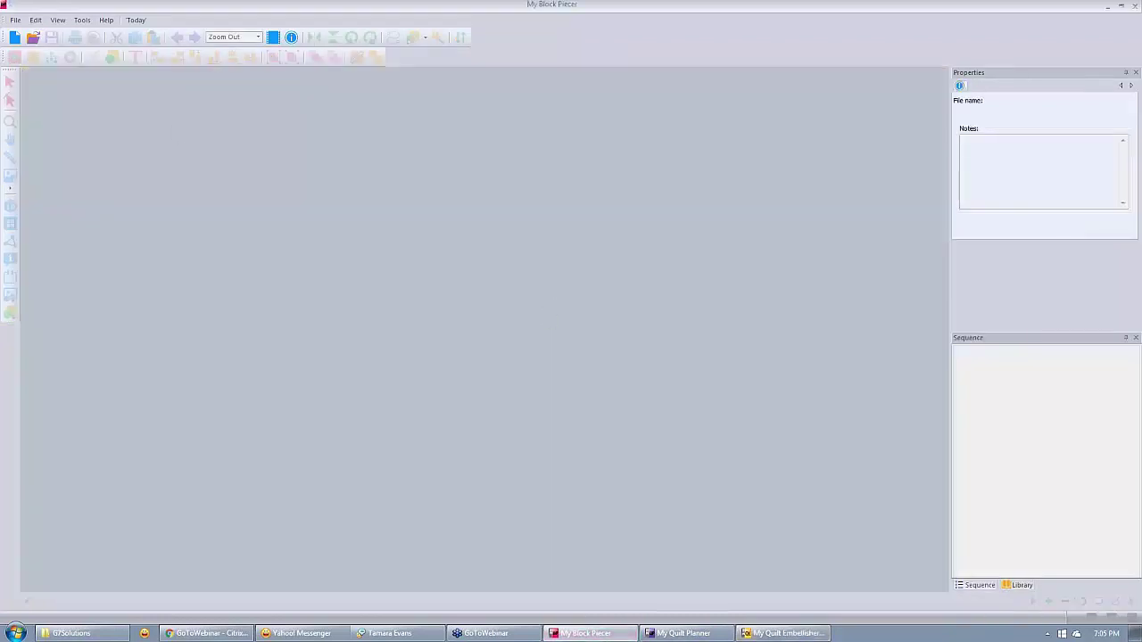
Step: Start a new design and browse the block gallery from Basic through Eight Patch
left_click(13, 37)
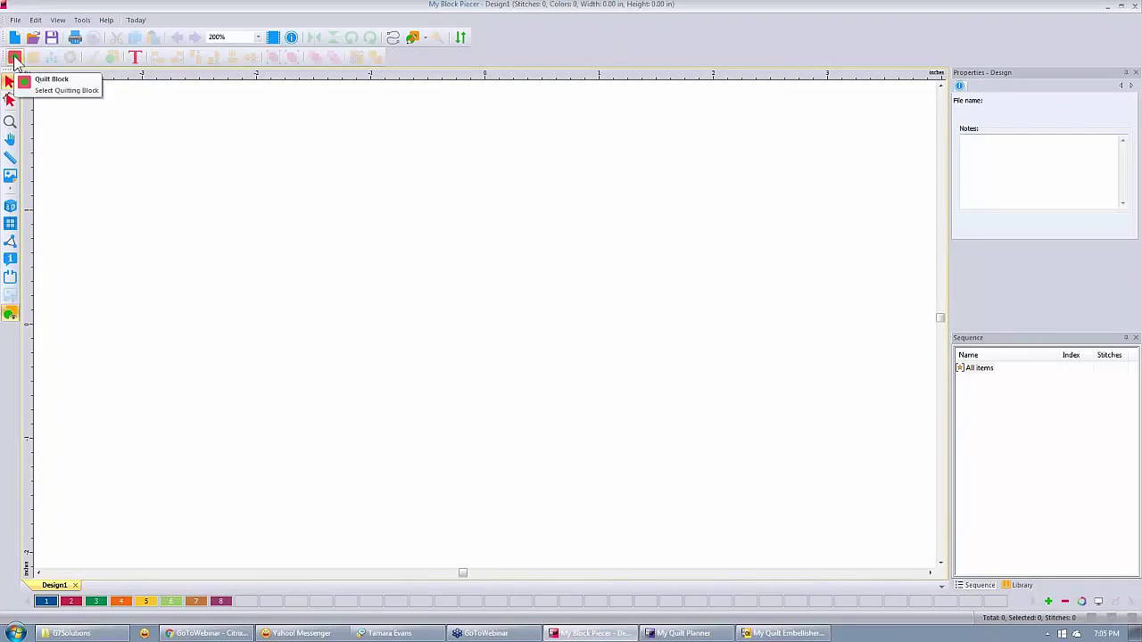
left_click(14, 59)
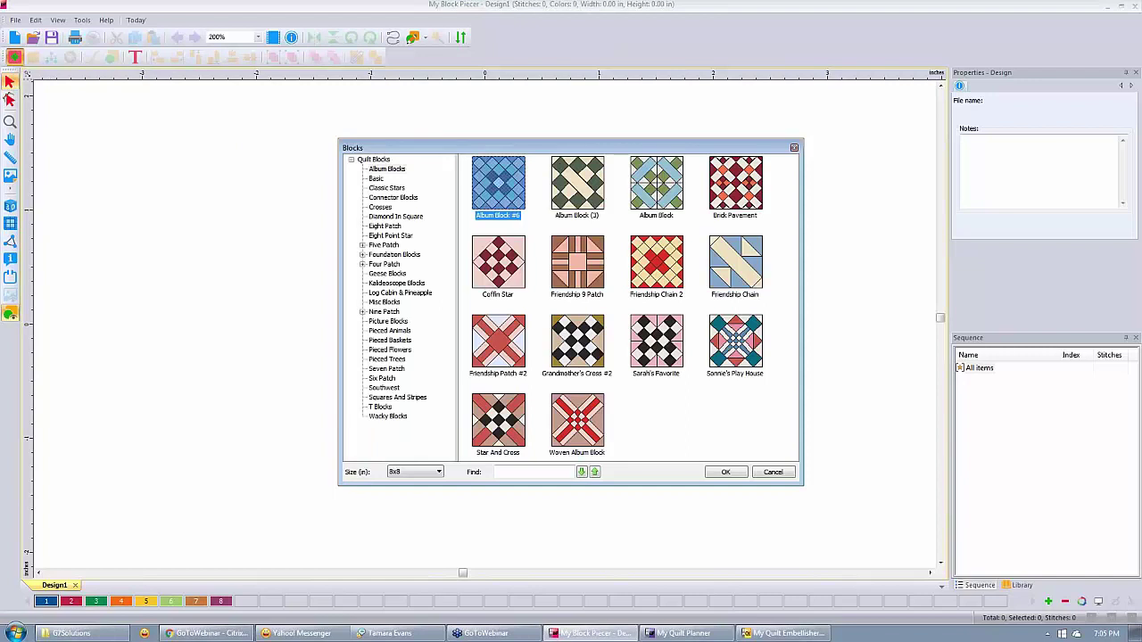
left_click(376, 179)
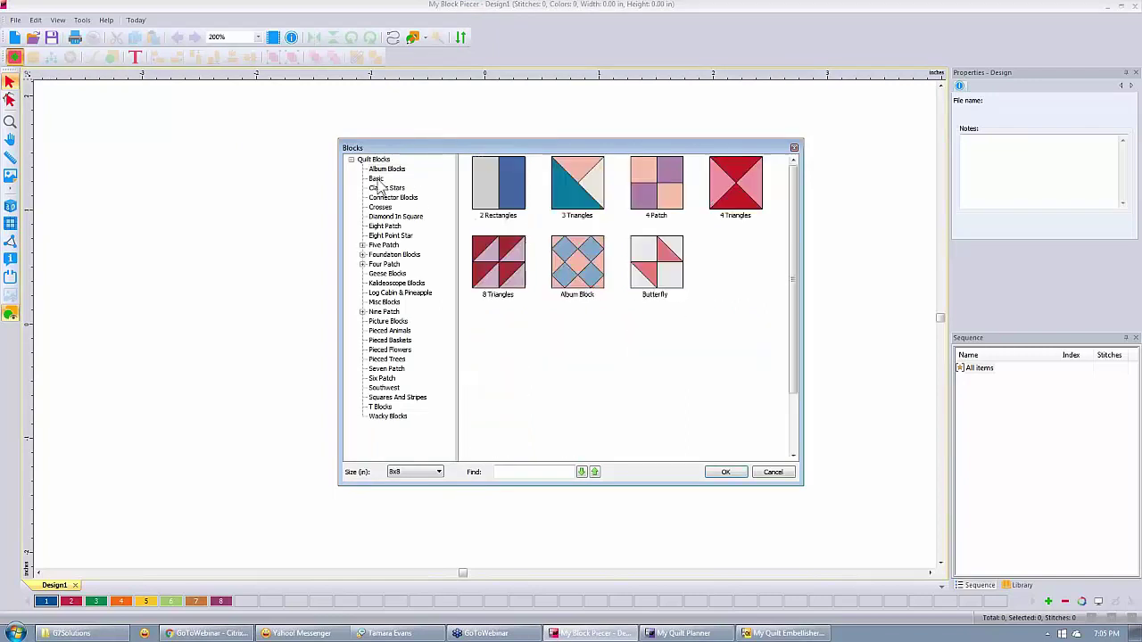
left_click(387, 188)
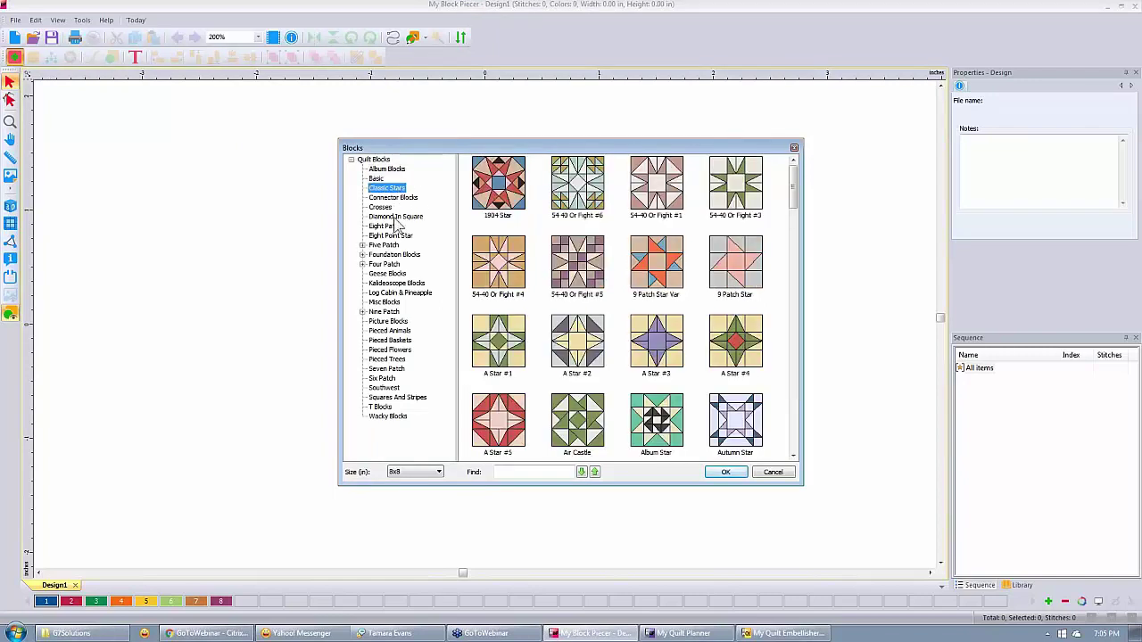
left_click(380, 207)
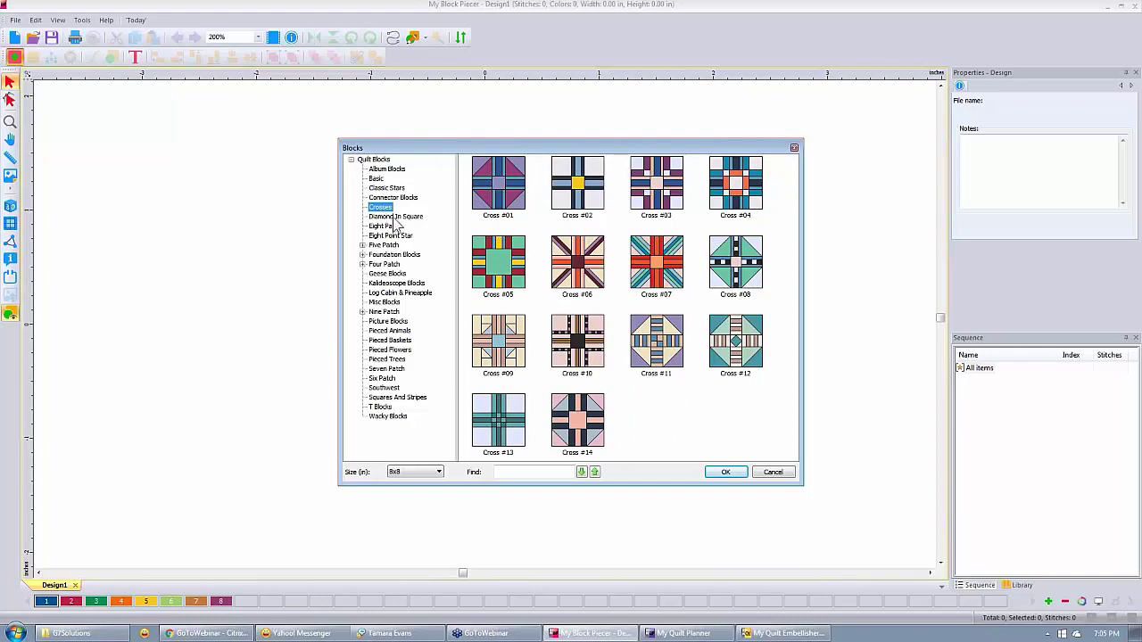
left_click(395, 217)
left_click(389, 226)
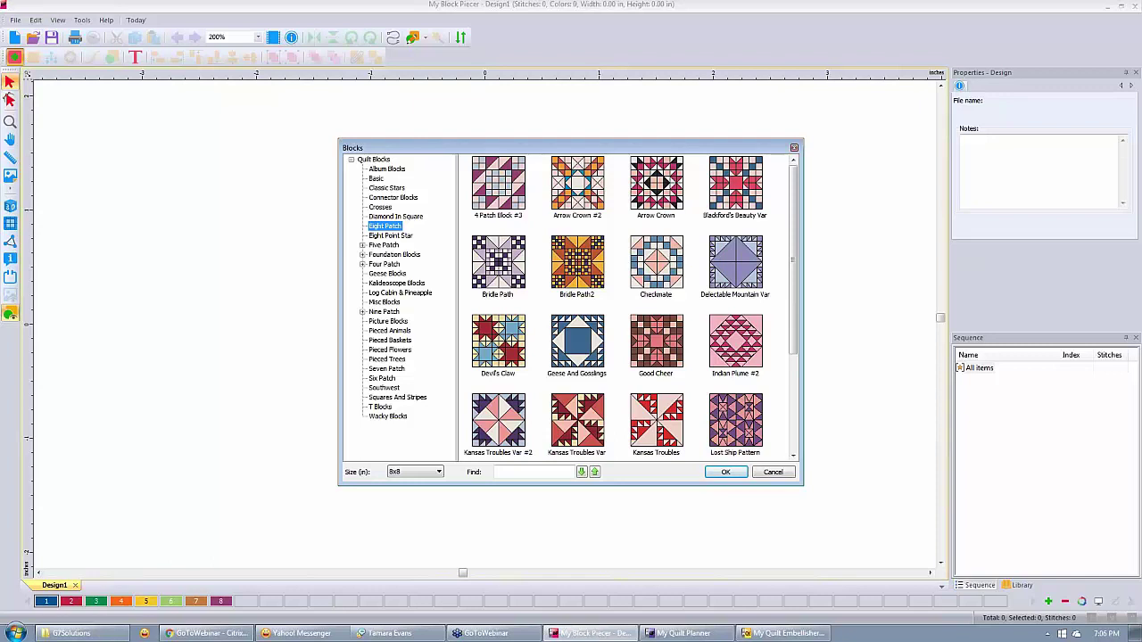
Step: View Five Patch—Part One, then the Foundation Baskets, Boats and Flowers blocks
left_click(363, 245)
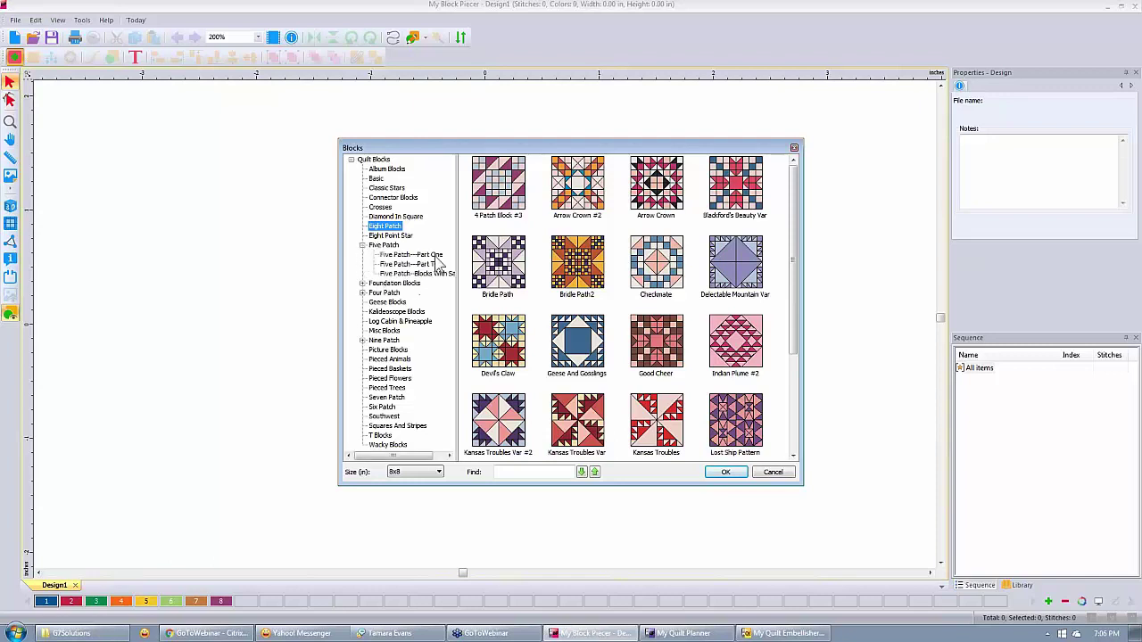
left_click(430, 255)
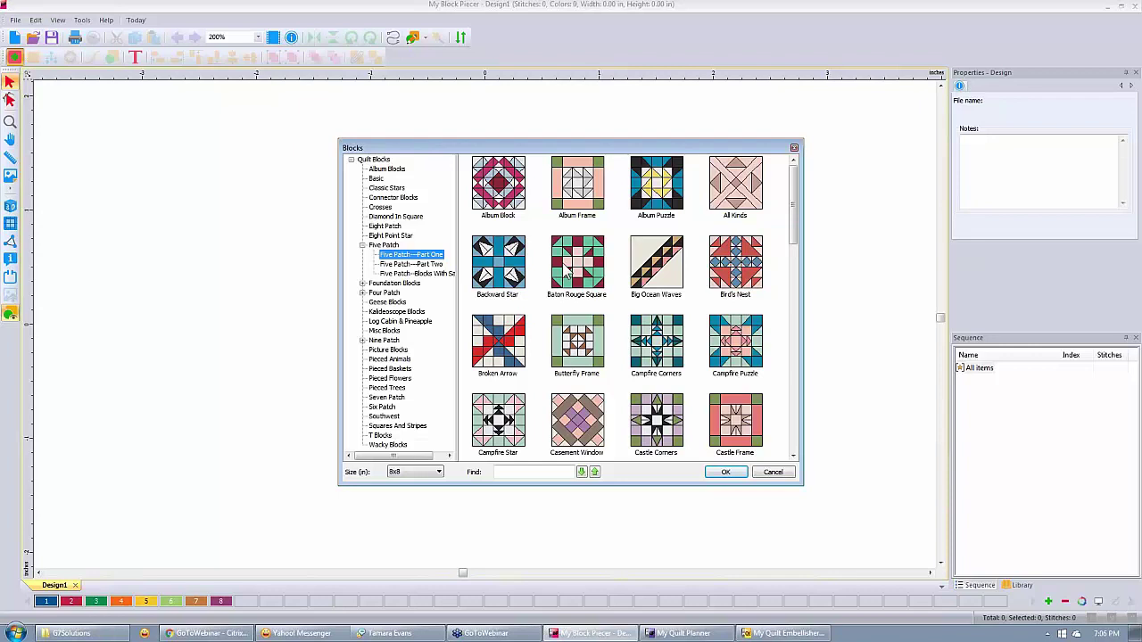
left_click(363, 284)
left_click(416, 294)
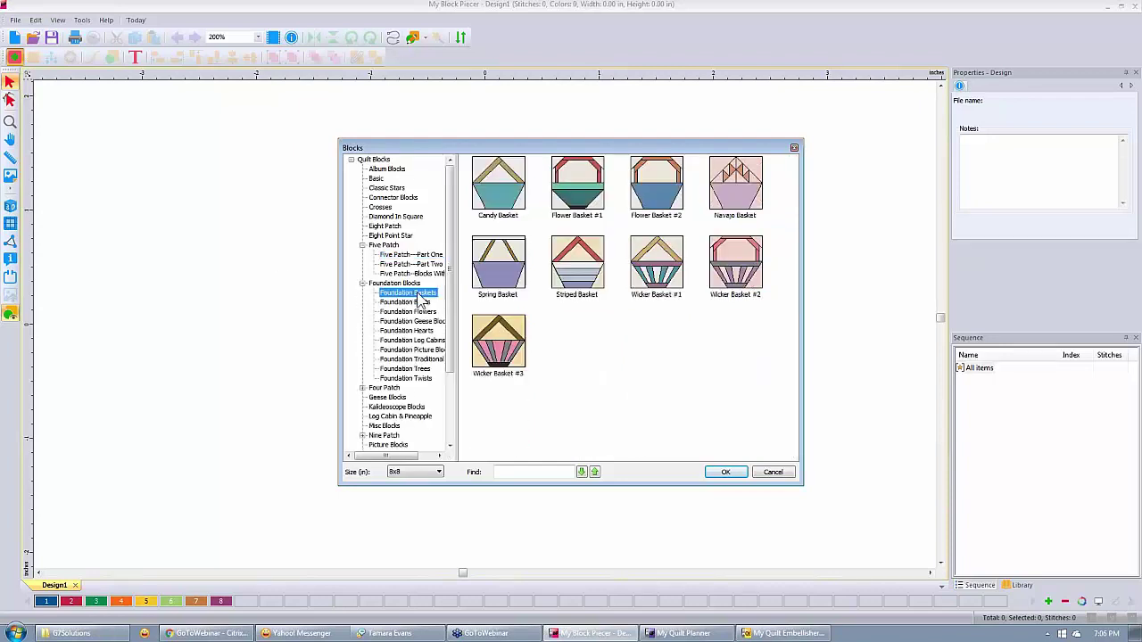
left_click(413, 303)
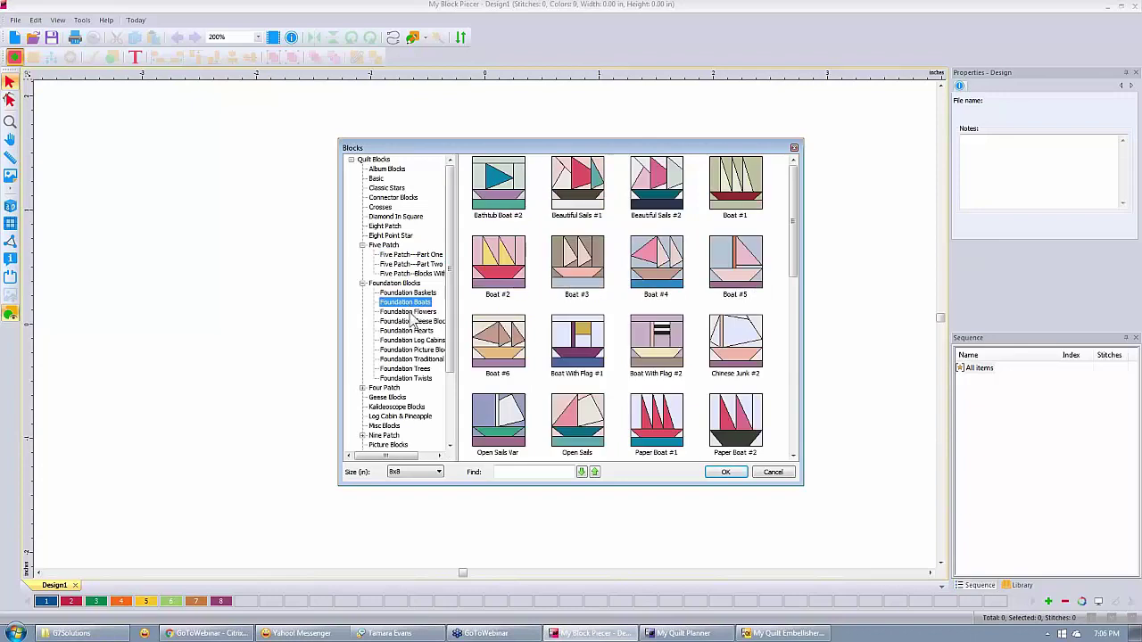
left_click(410, 314)
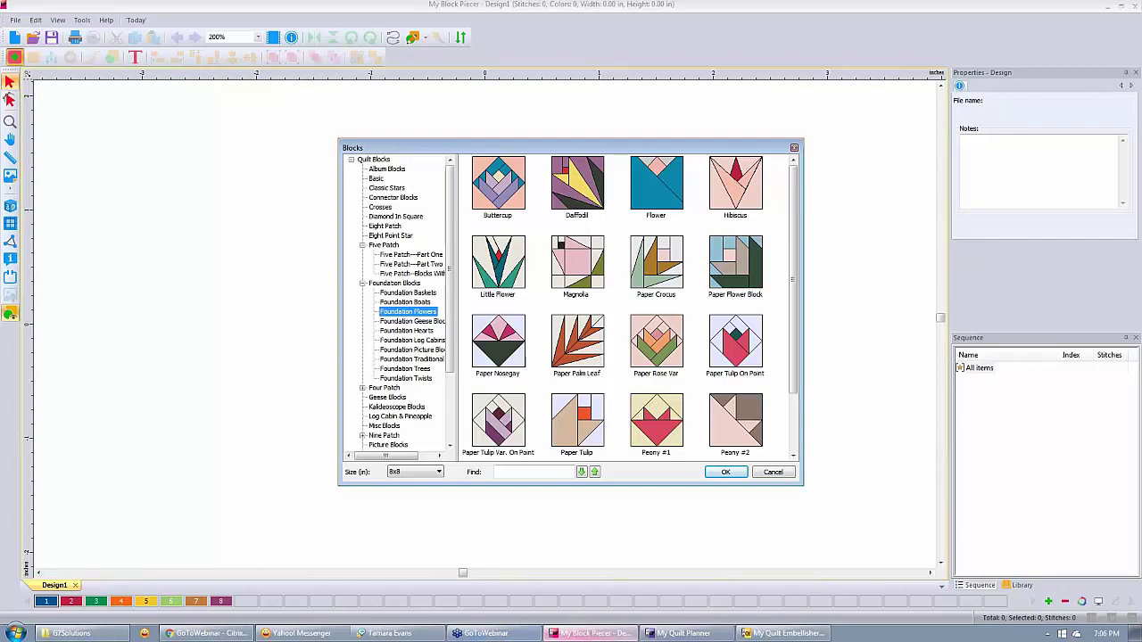
Step: Back in My Quilt Embellisher, undo the tree block and open the block library's name search
left_click(763, 634)
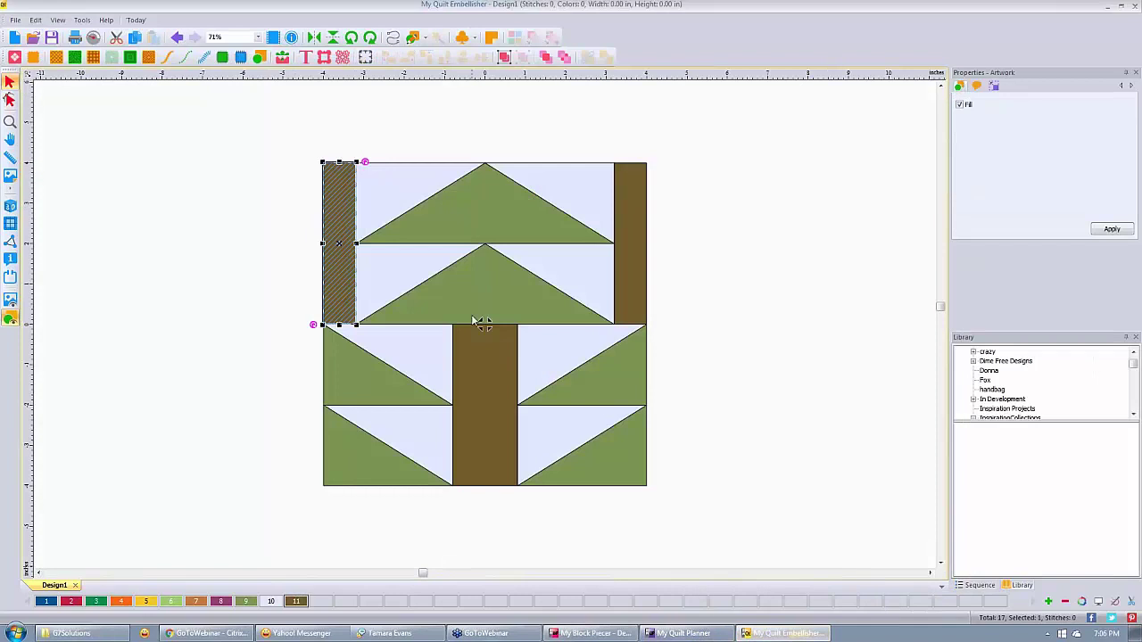
key("ctrl+z")
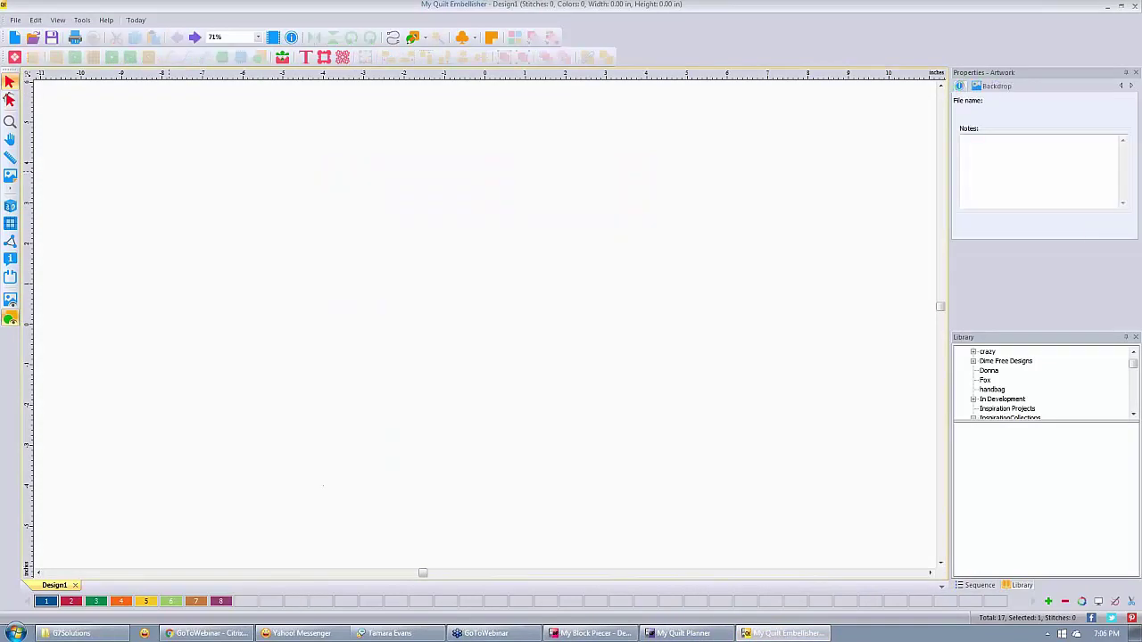
left_click(16, 60)
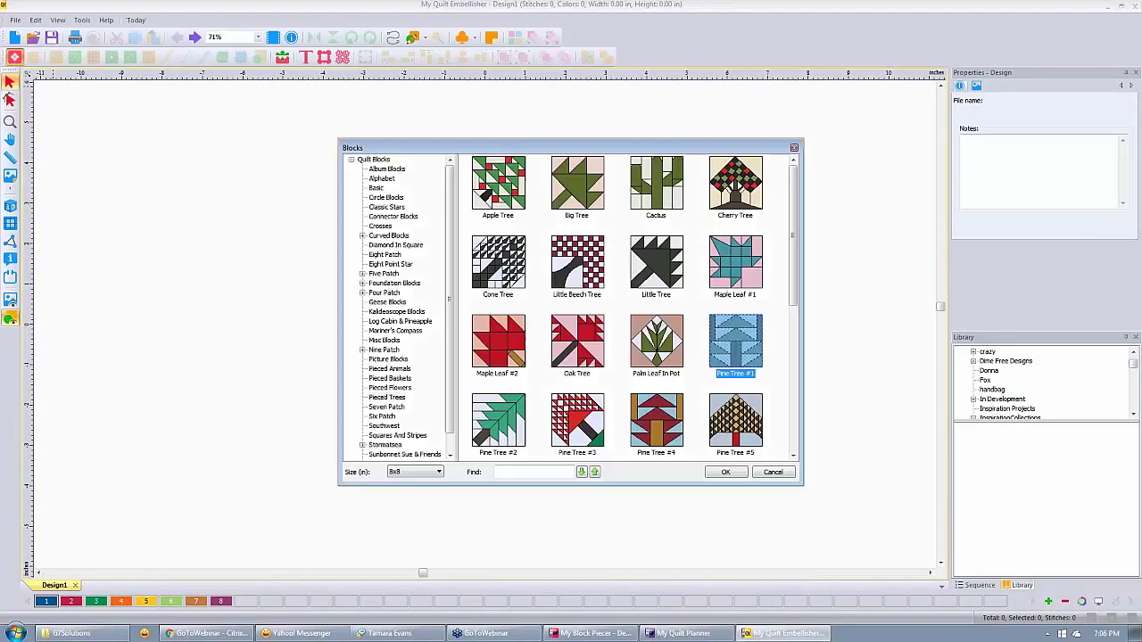
left_click(522, 472)
Step: Search 'peony', place the Peony #2 block on the canvas and deselect it
type("p")
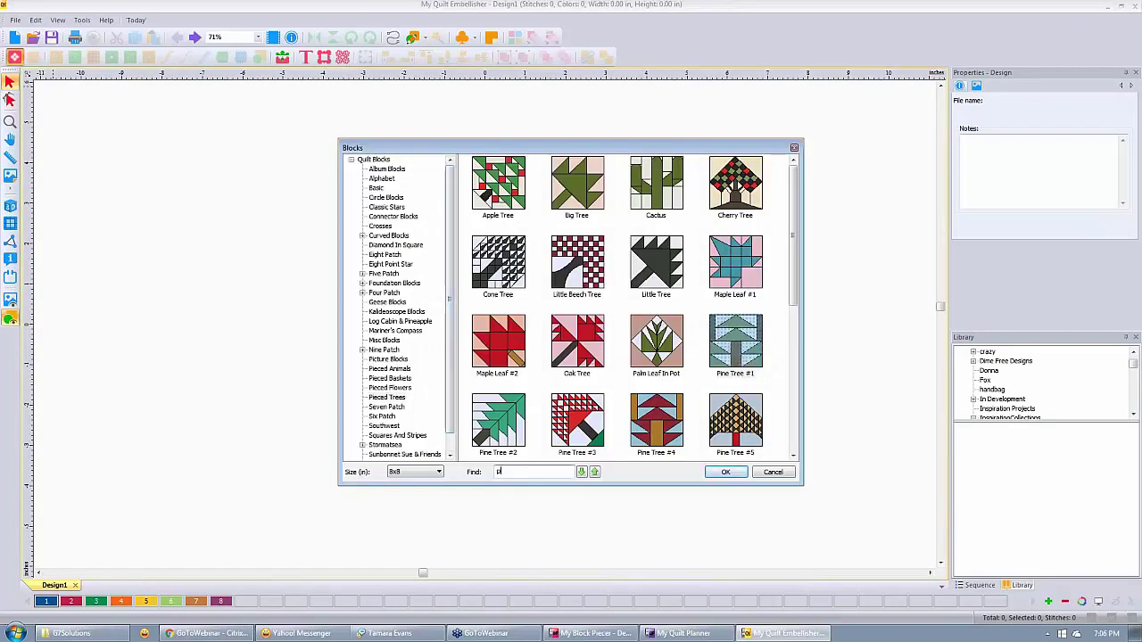
type("eony")
left_click(581, 472)
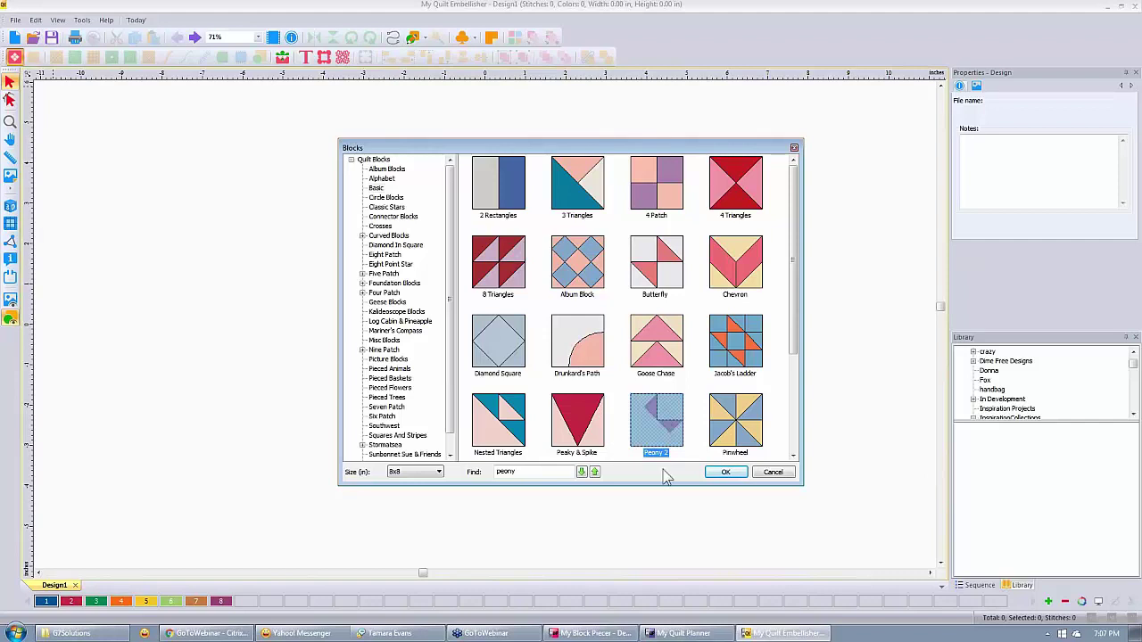
left_click(581, 472)
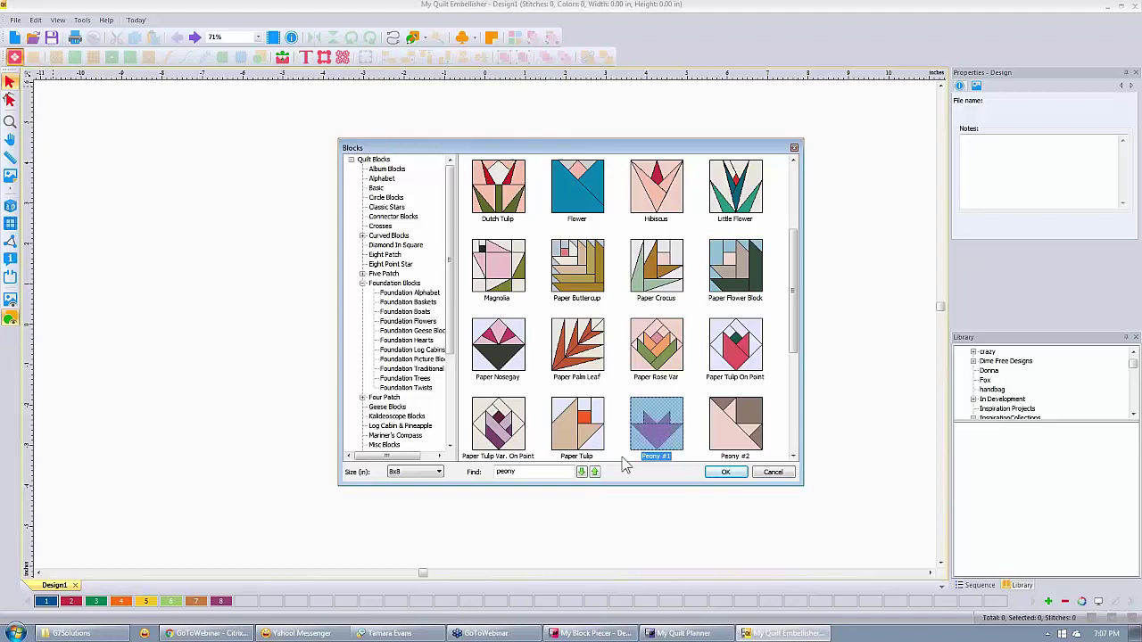
left_click(594, 472)
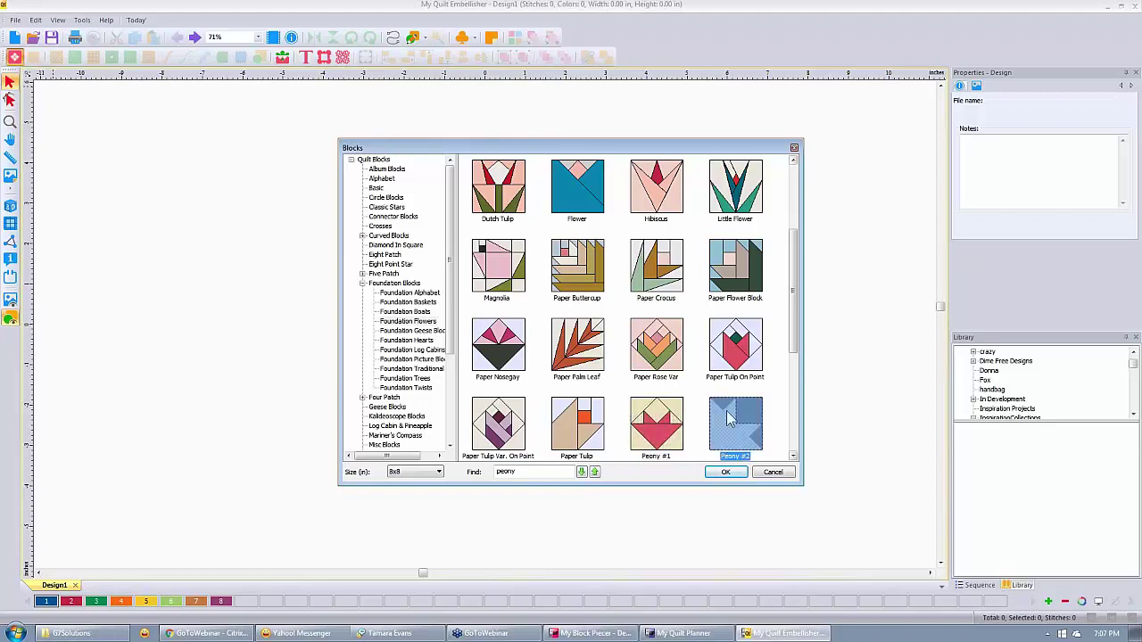
left_click(726, 472)
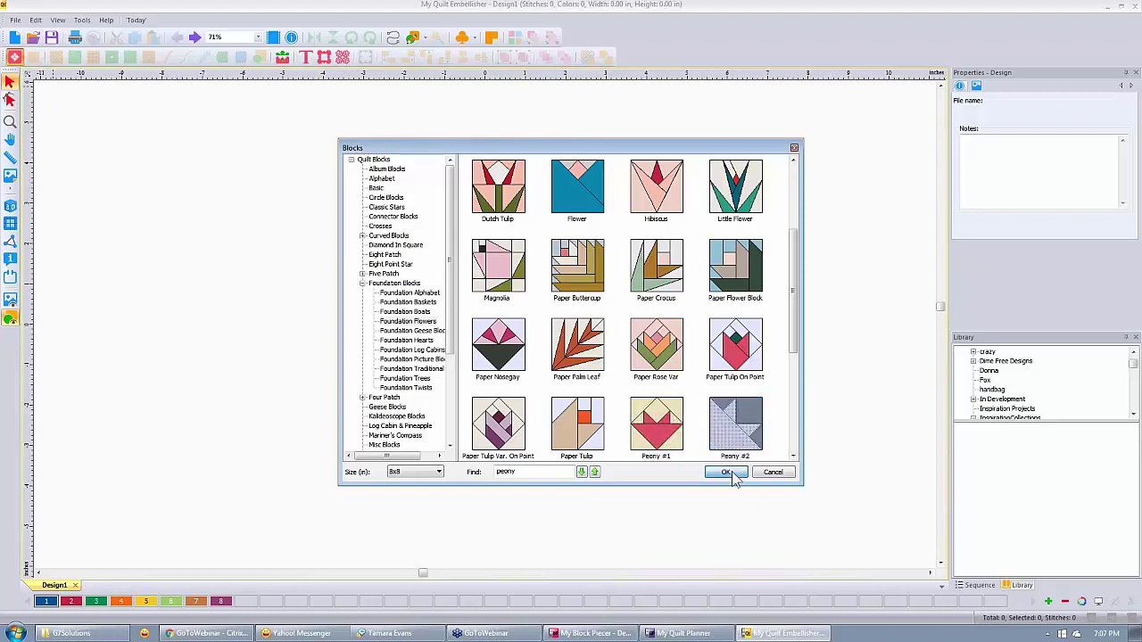
left_click(801, 279)
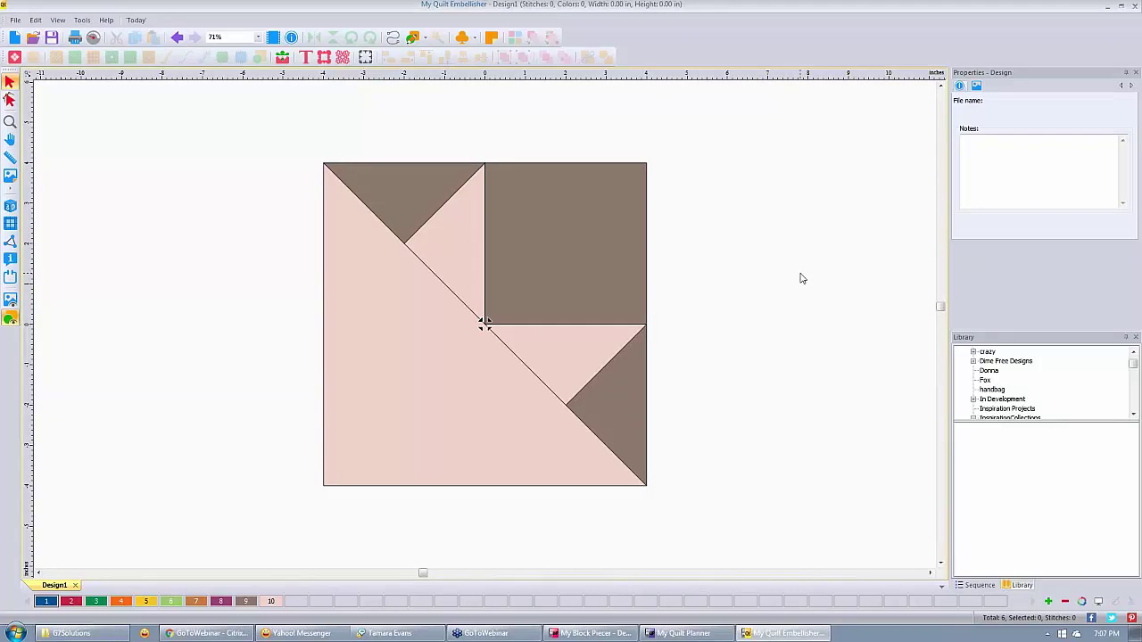
left_click(34, 38)
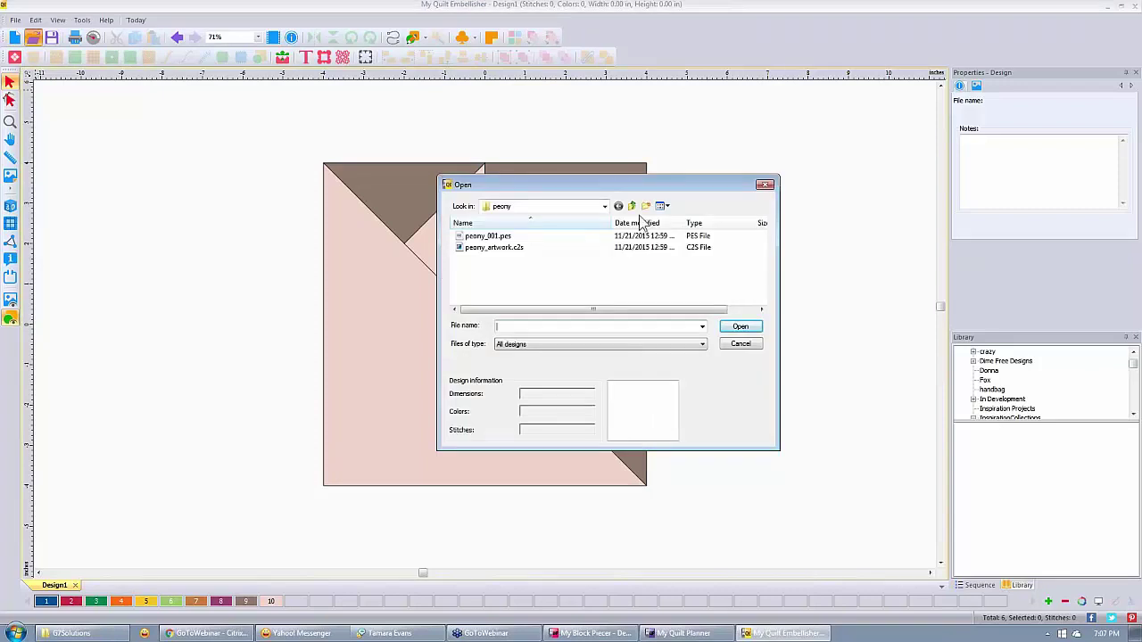
left_click(633, 206)
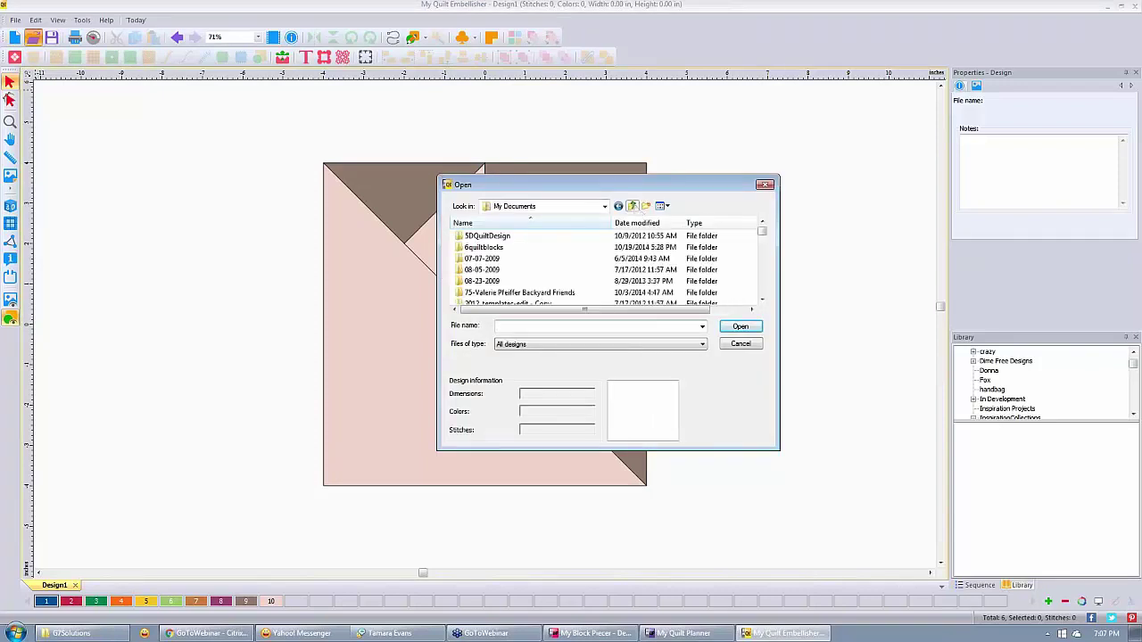
left_click(632, 206)
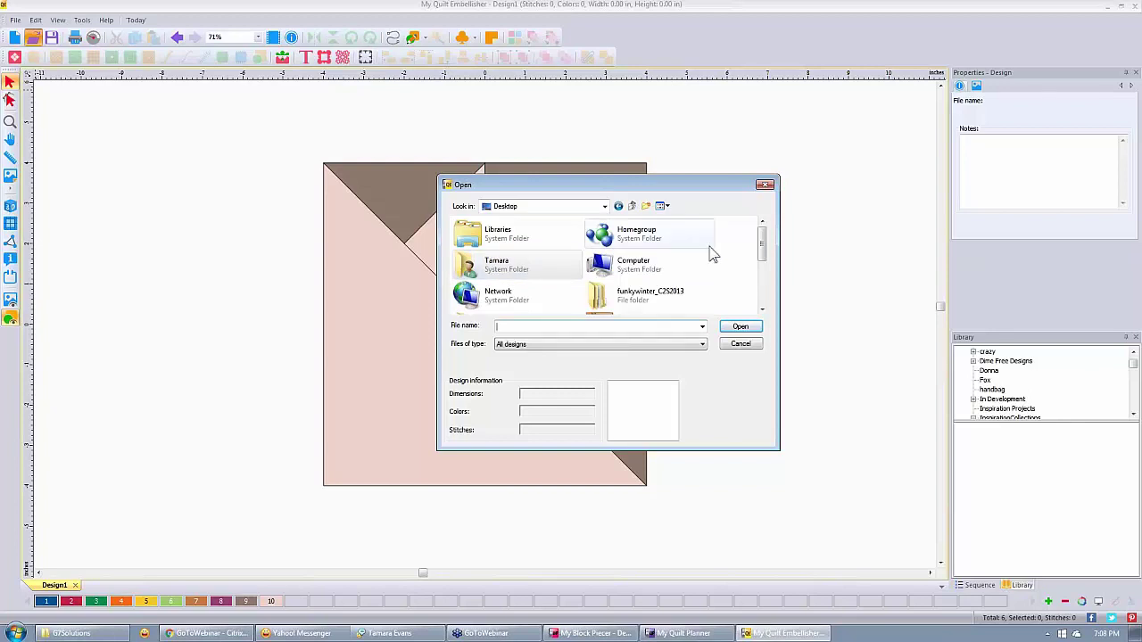
left_click_drag(765, 245, 770, 313)
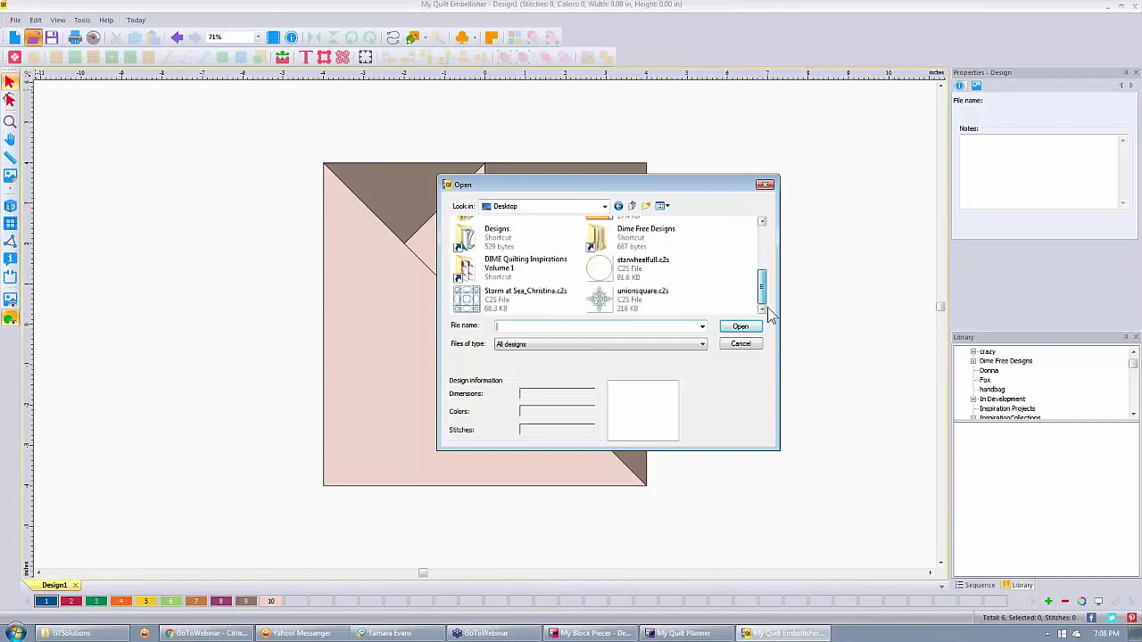
left_click(764, 185)
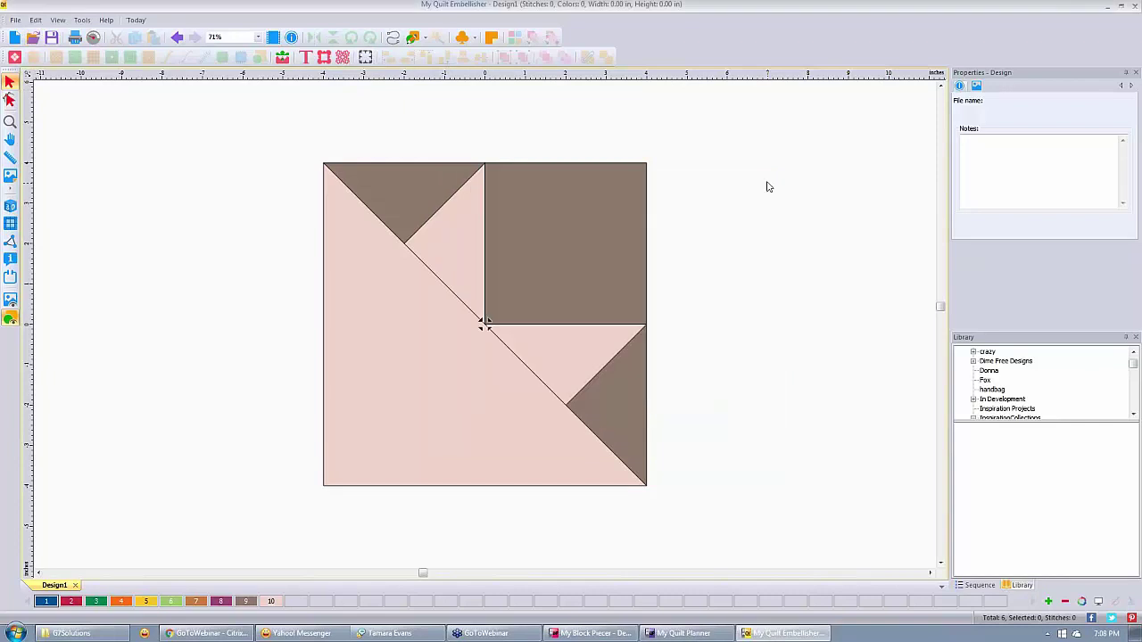
Step: Expand the crazy and Dime Free Designs folders in the Library panel
left_click(1026, 588)
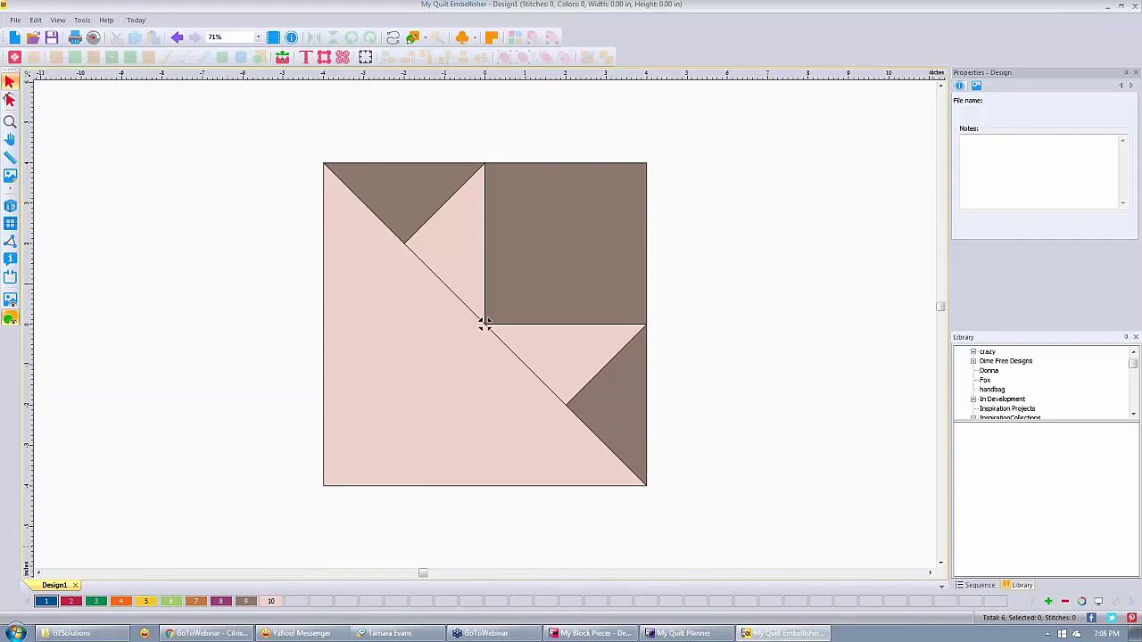
scroll(1135, 357, "up", 2)
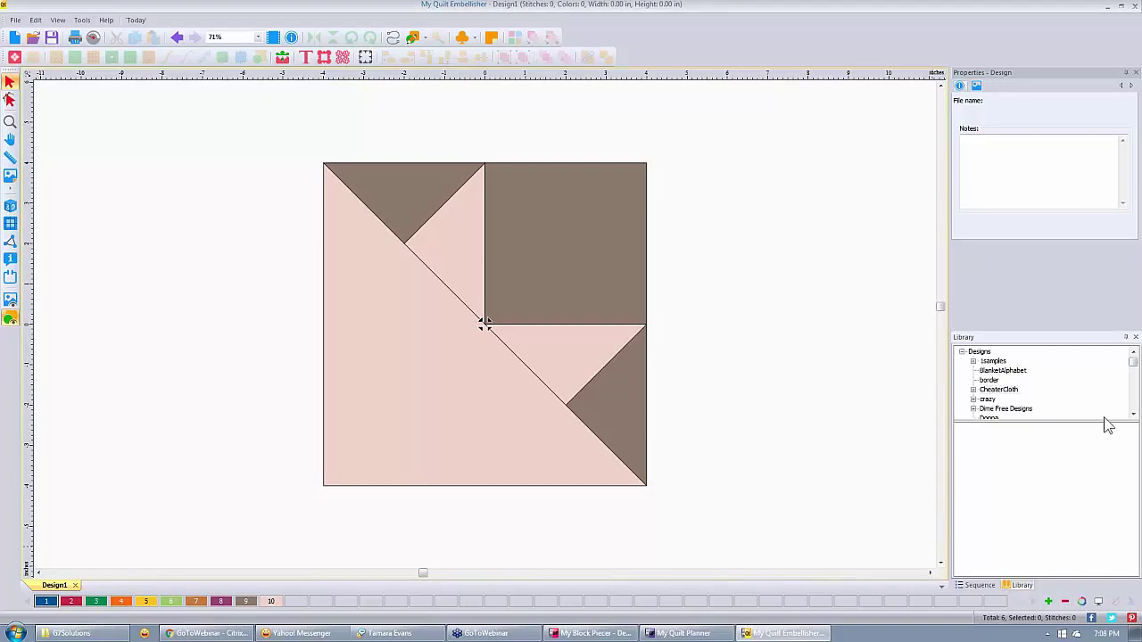
left_click(1134, 415)
left_click(1133, 415)
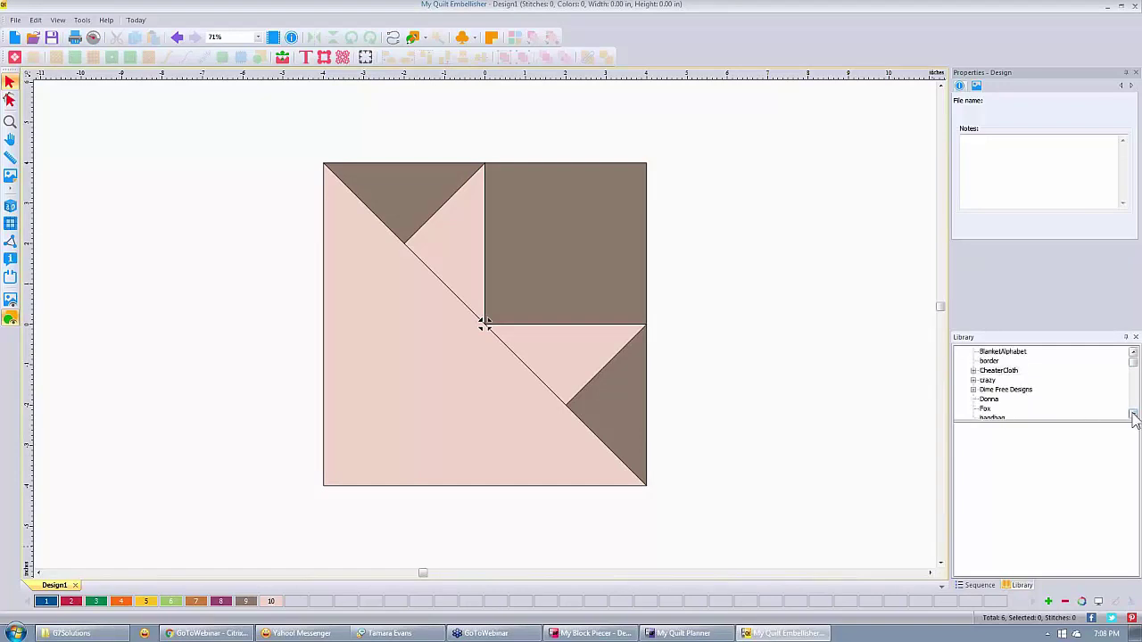
left_click(1133, 415)
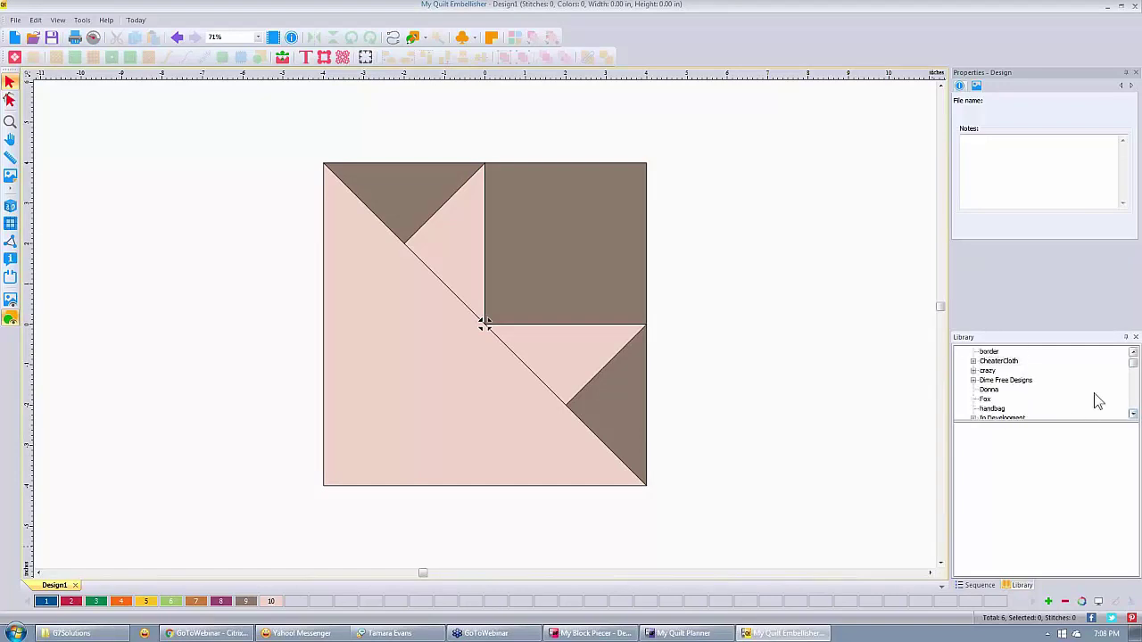
left_click(974, 370)
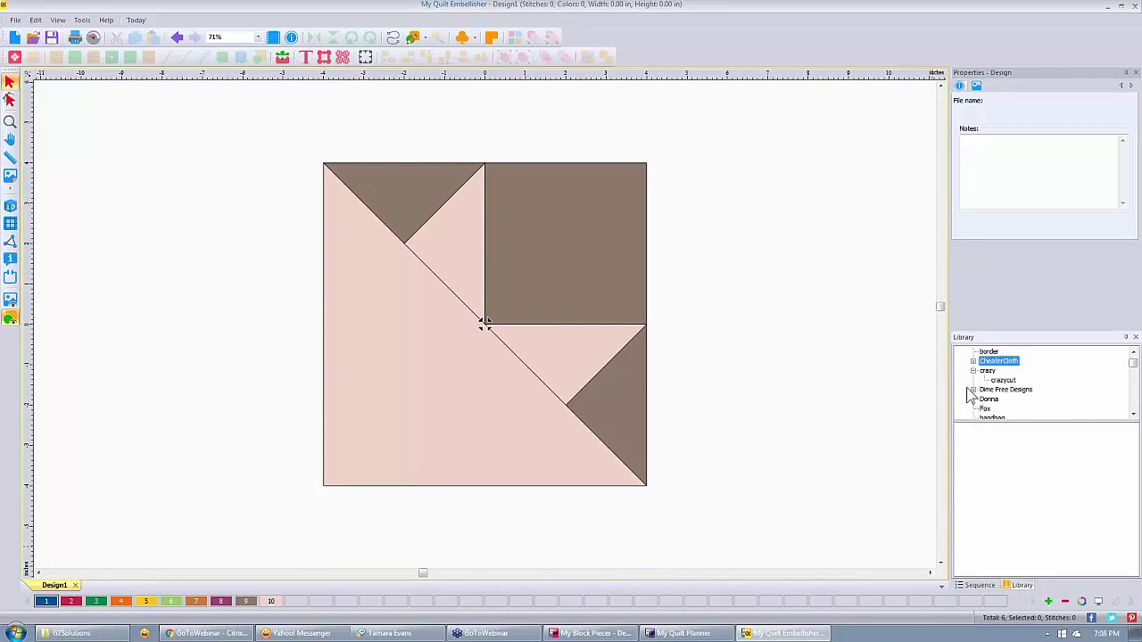
left_click(973, 390)
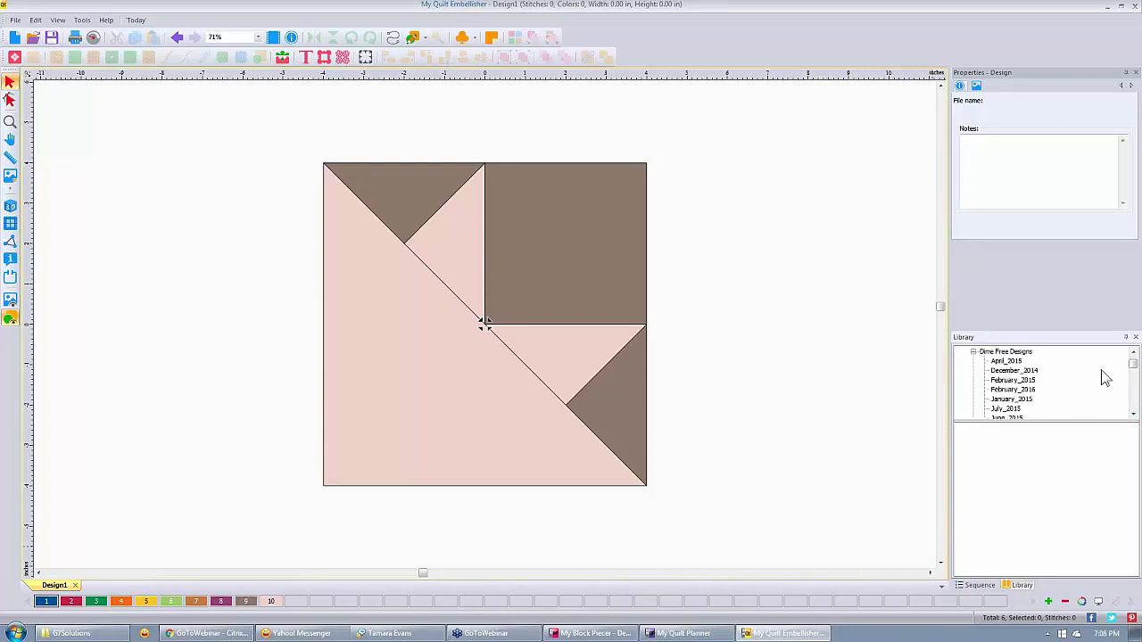
Step: Show the 1samples folder's design thumbnails and start a new blank design
left_click_drag(1131, 364, 1137, 379)
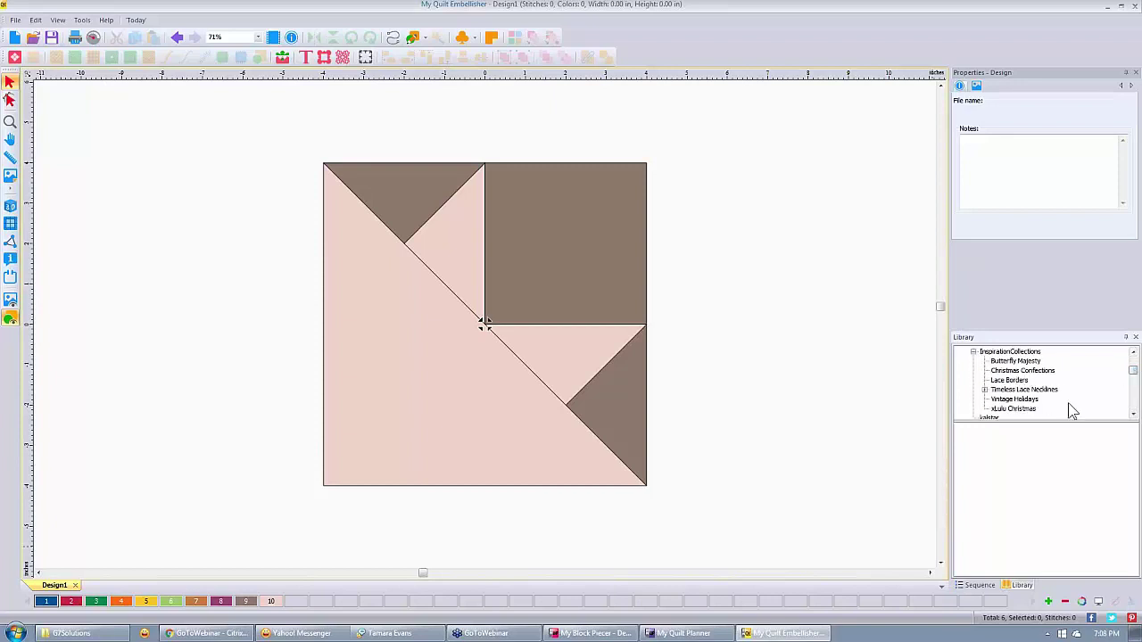
left_click_drag(1131, 370, 1132, 357)
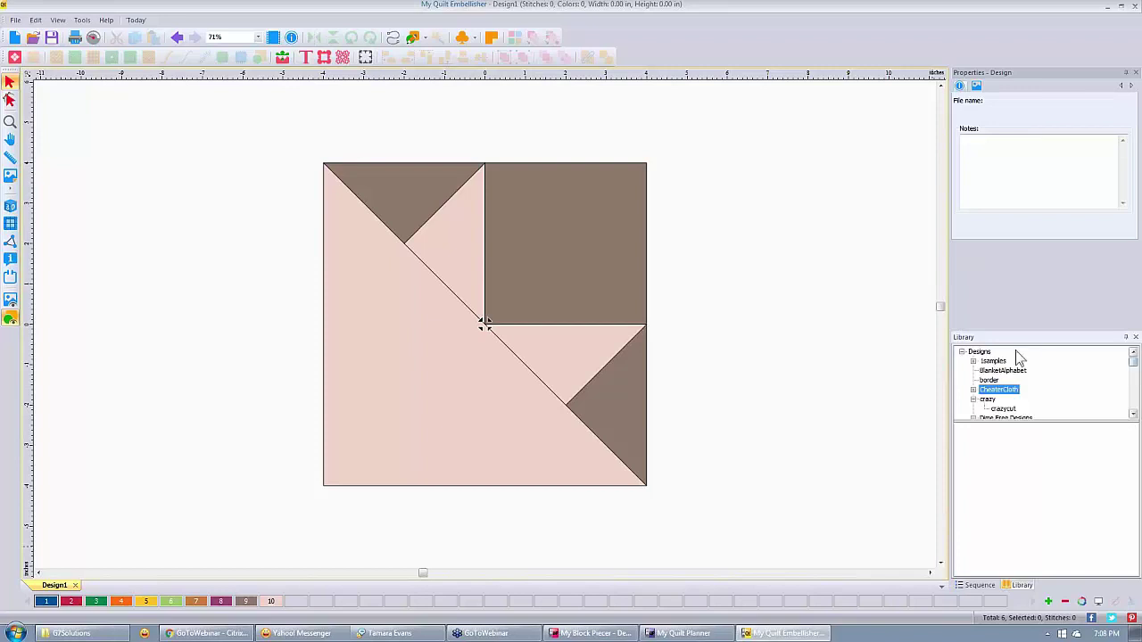
left_click(972, 360)
left_click(998, 361)
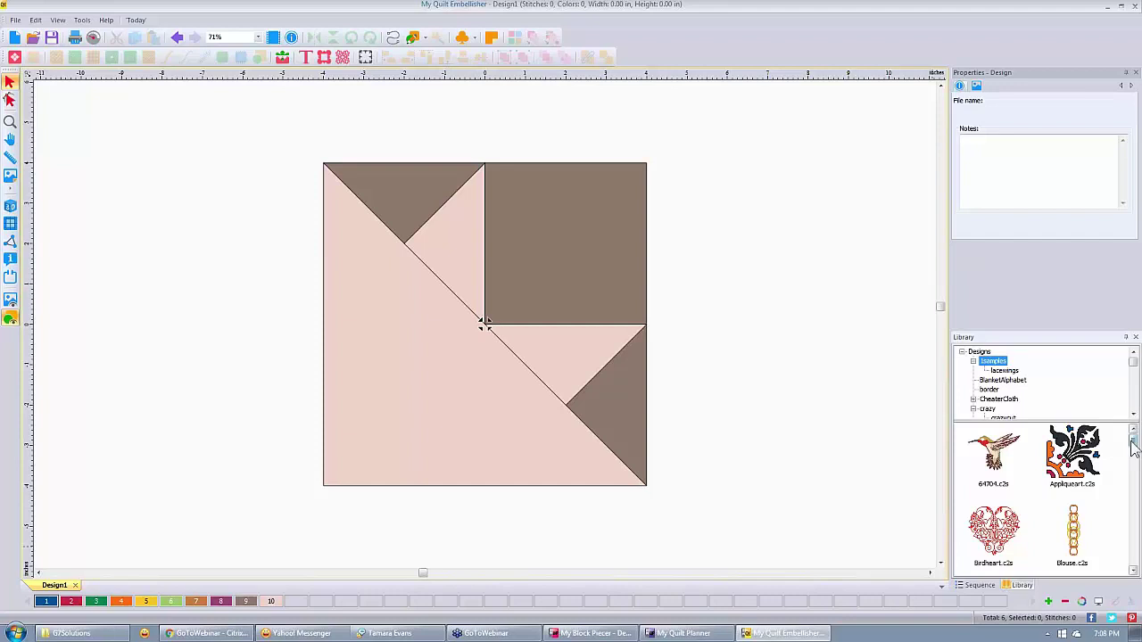
left_click_drag(1134, 446, 1137, 498)
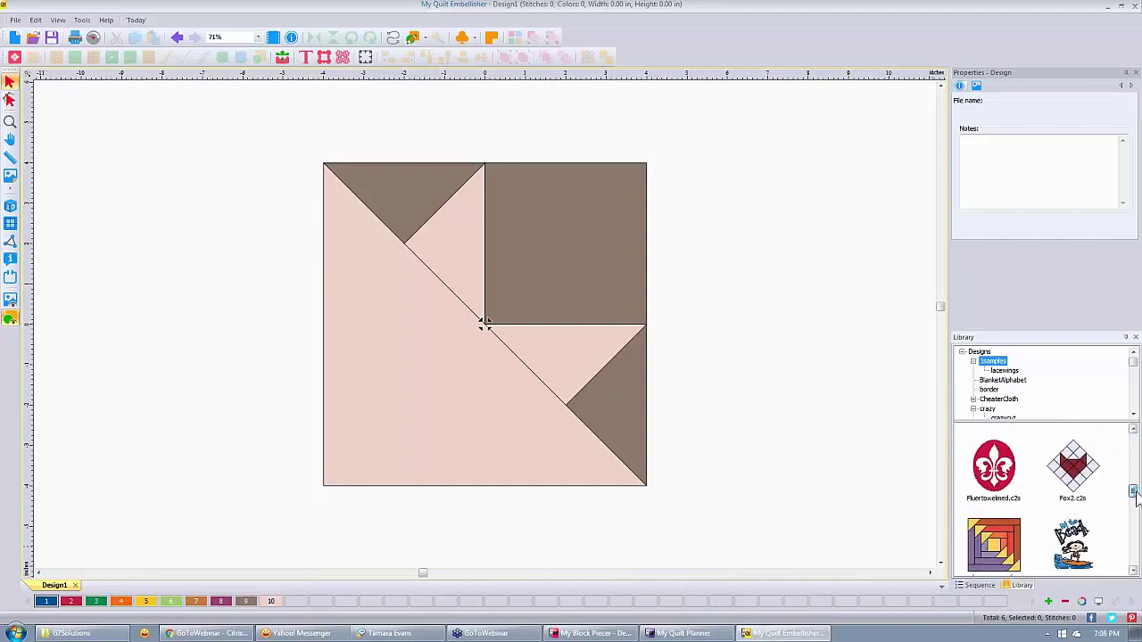
left_click(14, 38)
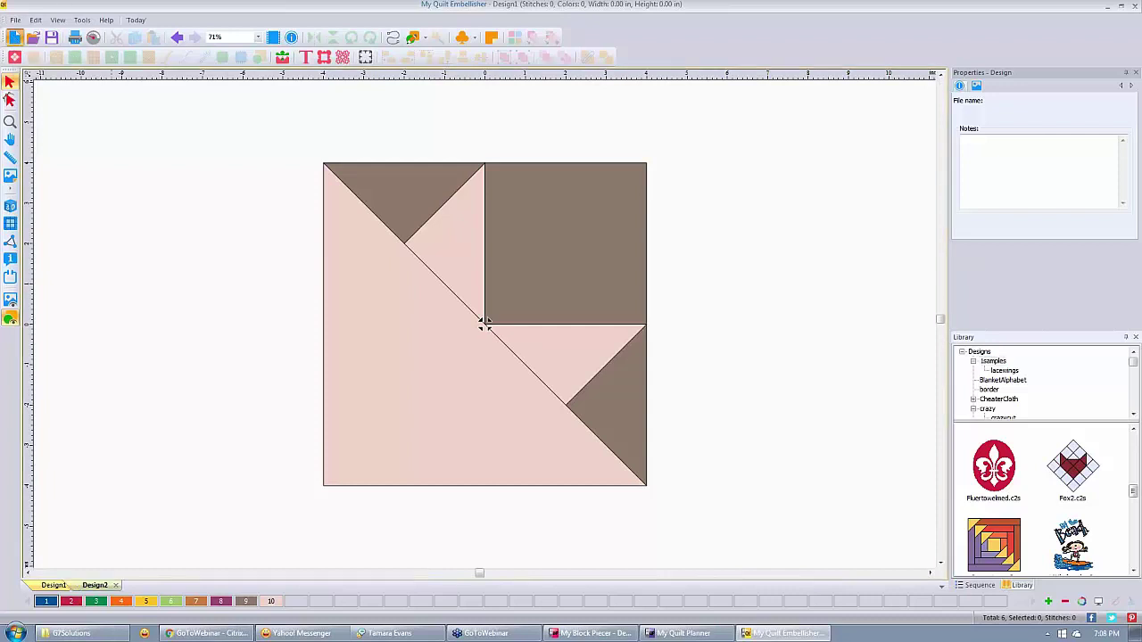
Step: Drag Fox2.c2s to the Design2 canvas centre and open My Inspiration Today
left_click_drag(1075, 466, 461, 334)
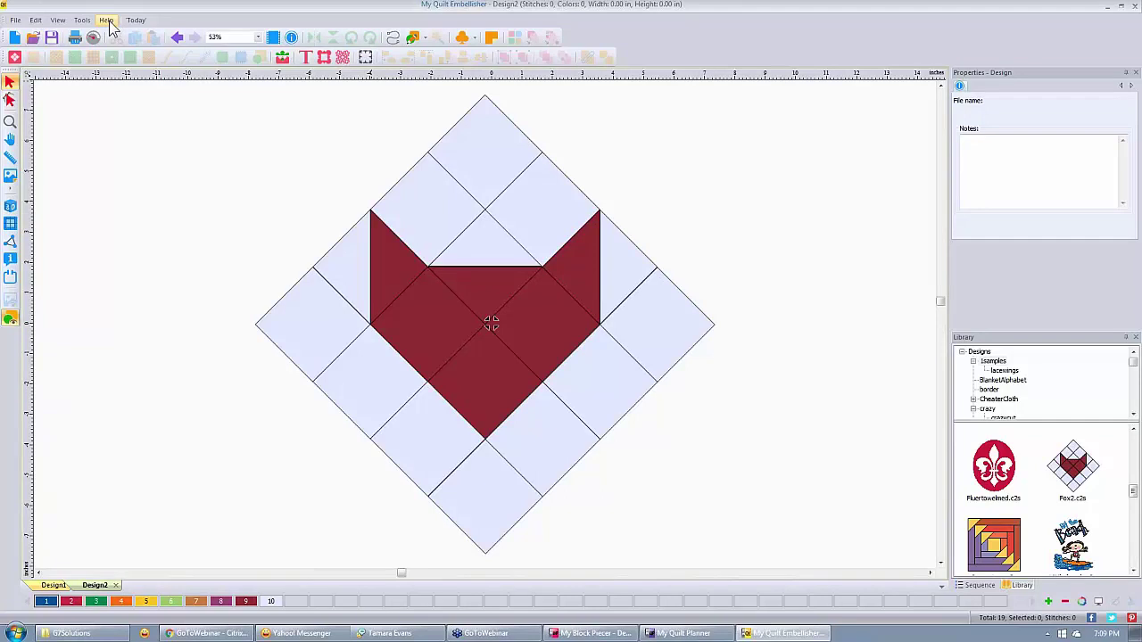
left_click(136, 20)
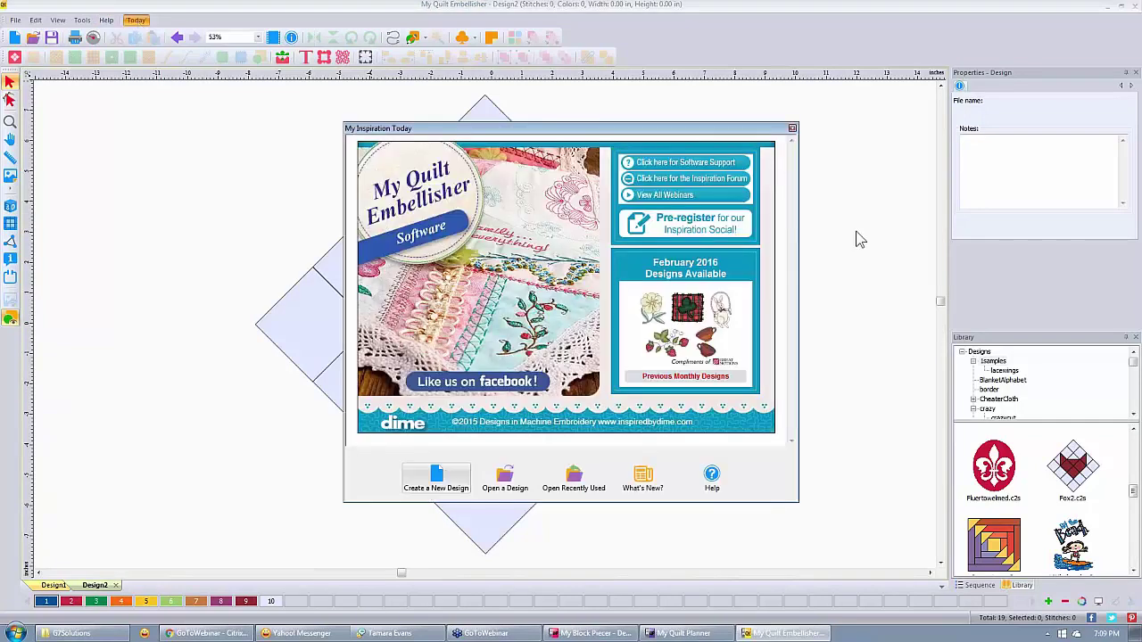
left_click(736, 182)
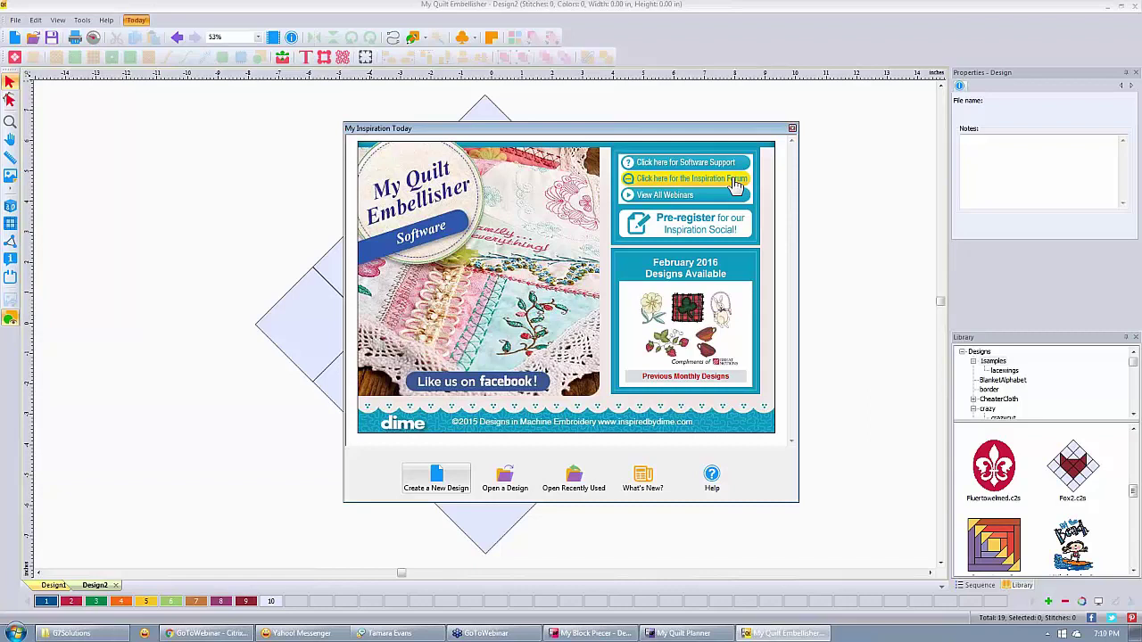
left_click(793, 131)
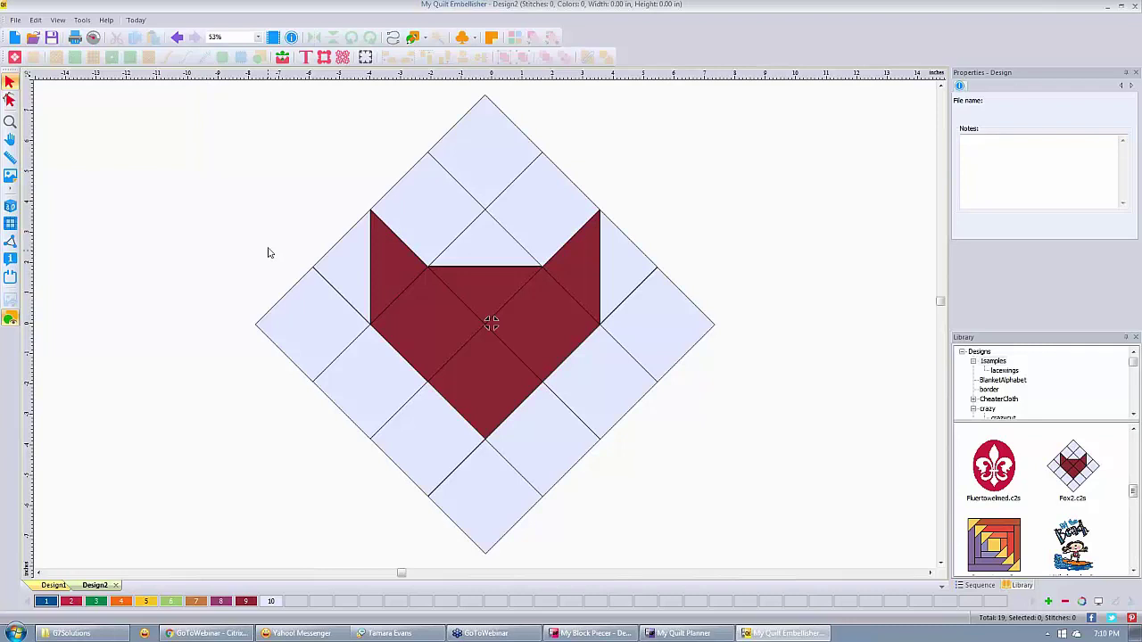
Step: Bring the Design1 document with the Peony #2 pink and brown block back onto the canvas
left_click(16, 58)
left_click(53, 585)
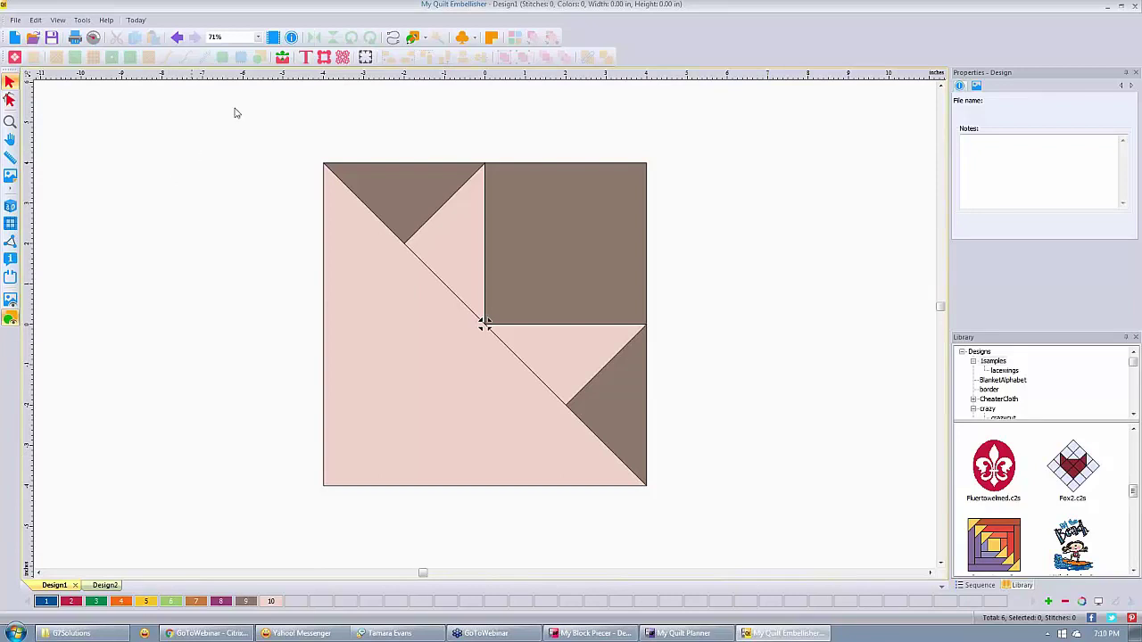
Step: Select all six block pieces, turn the block 45° on point, and show its Transform settings
left_click_drag(276, 117, 688, 519)
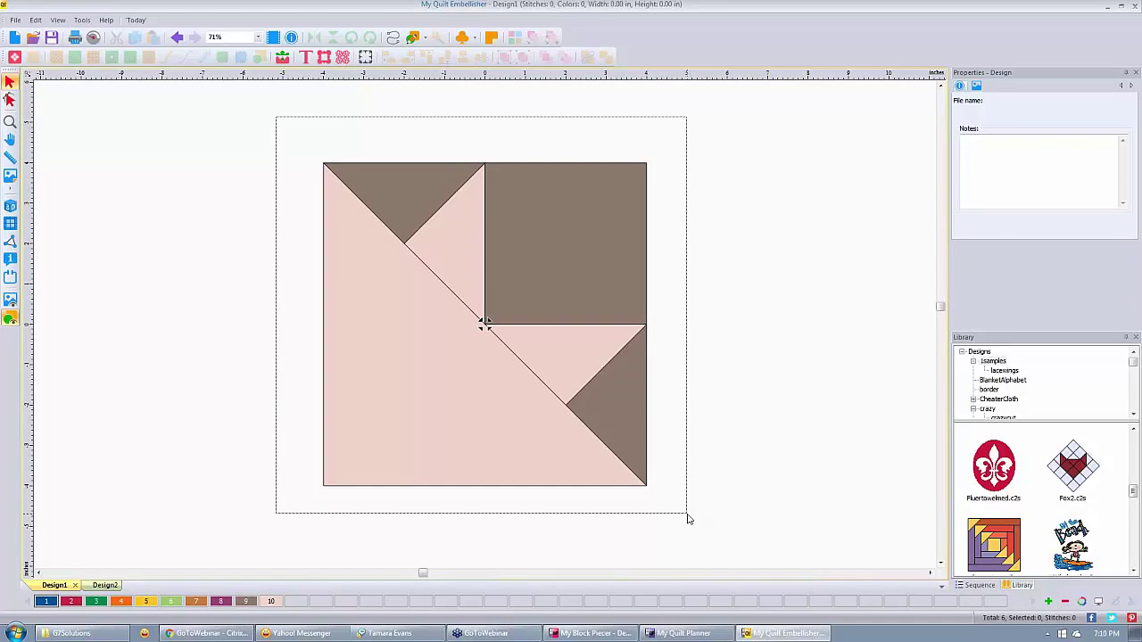
left_click_drag(688, 519, 687, 518)
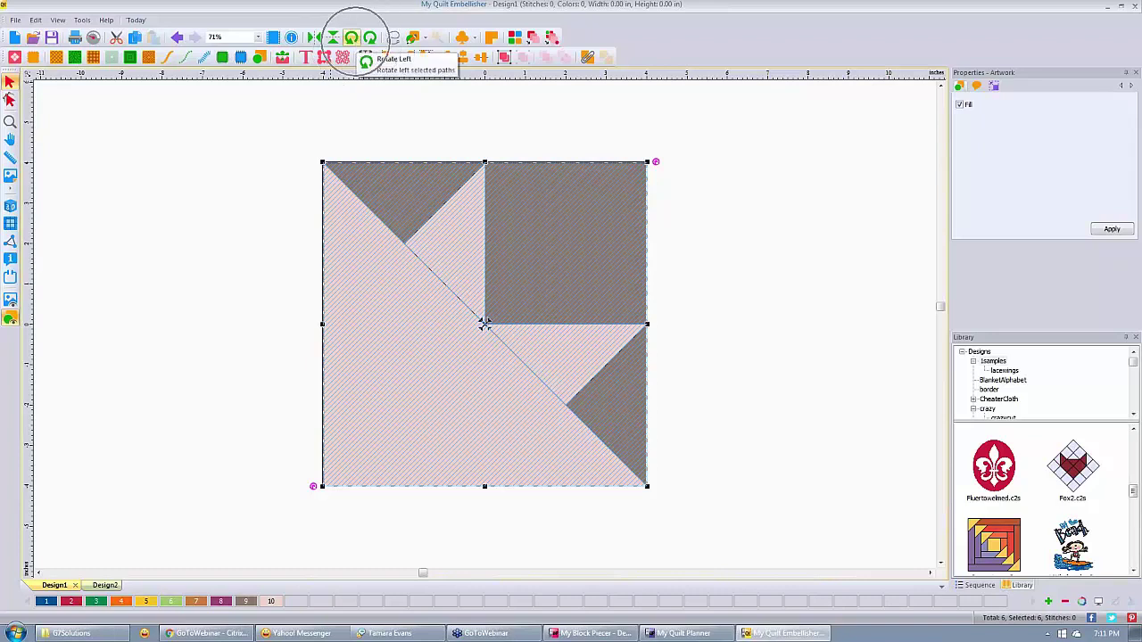
left_click(371, 39)
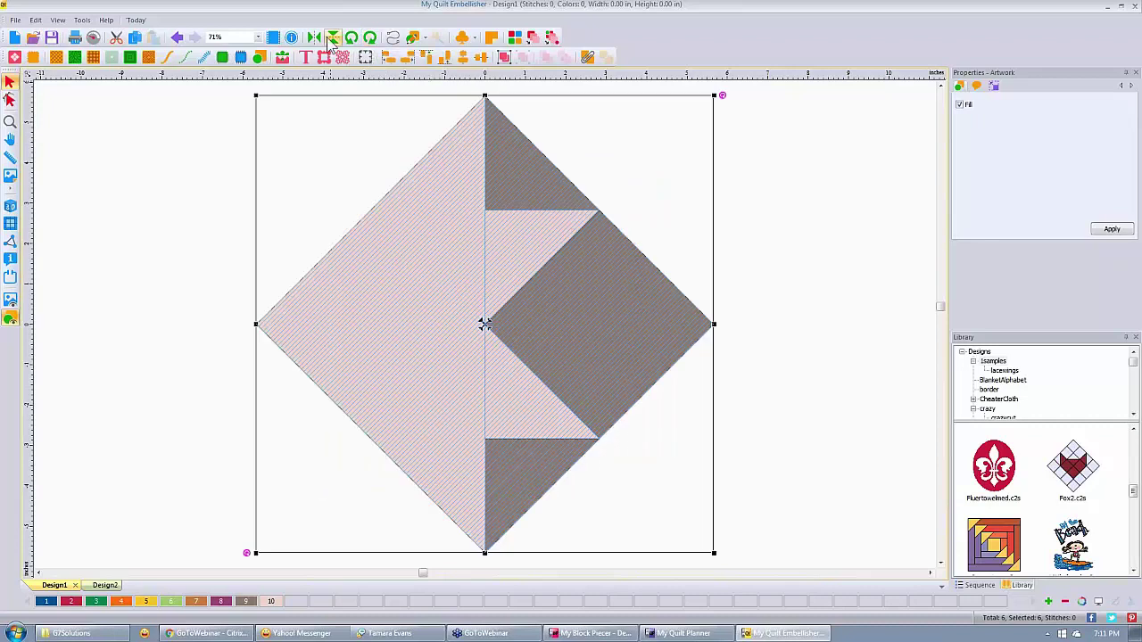
left_click(351, 39)
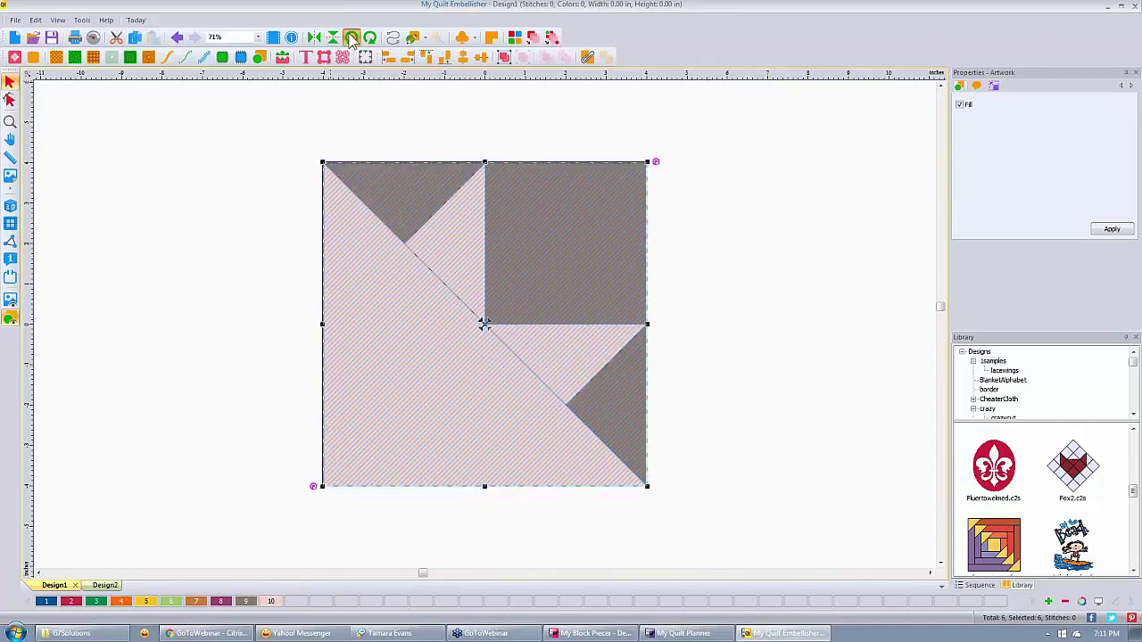
left_click(352, 38)
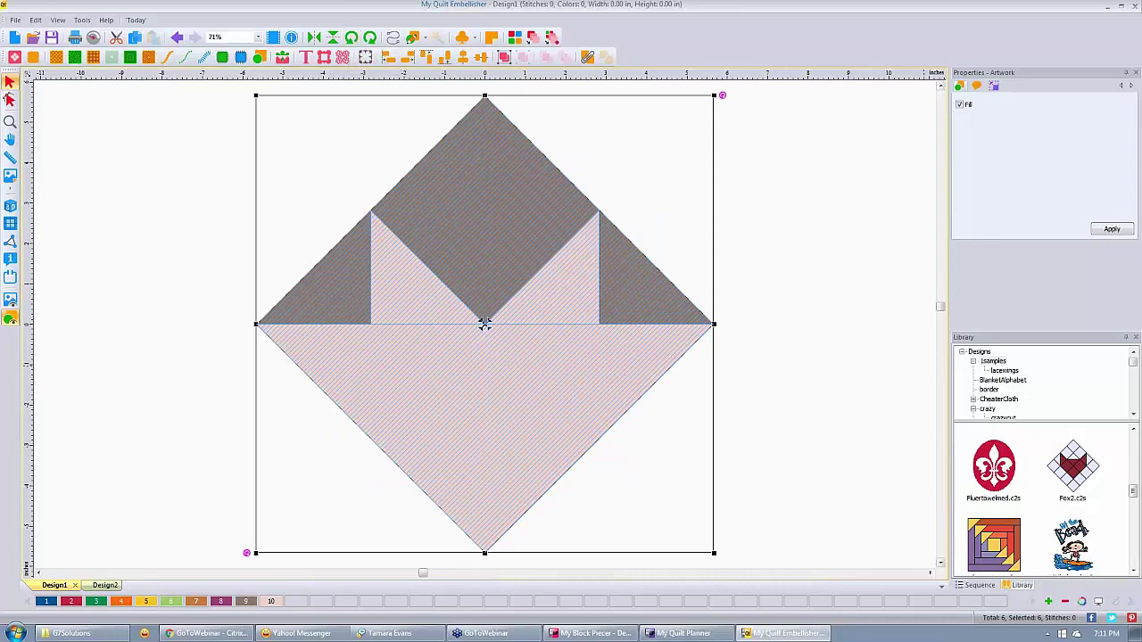
left_click(995, 86)
left_click(995, 85)
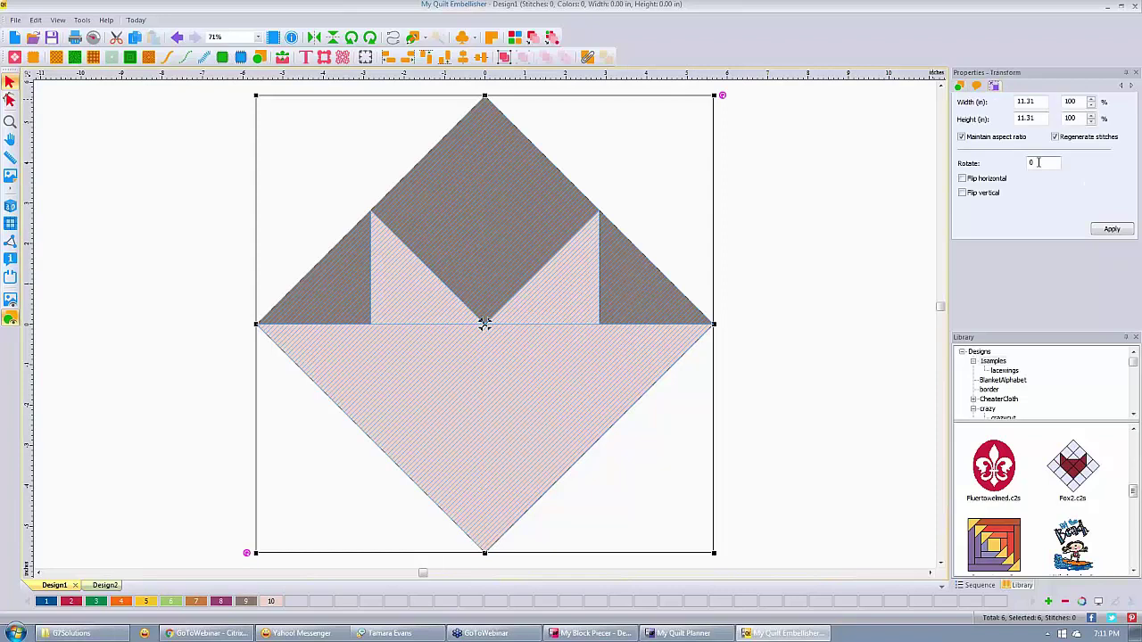
Step: Rotate the block a further 60° via the Rotate field, then select the large pink triangle
double_click(1038, 163)
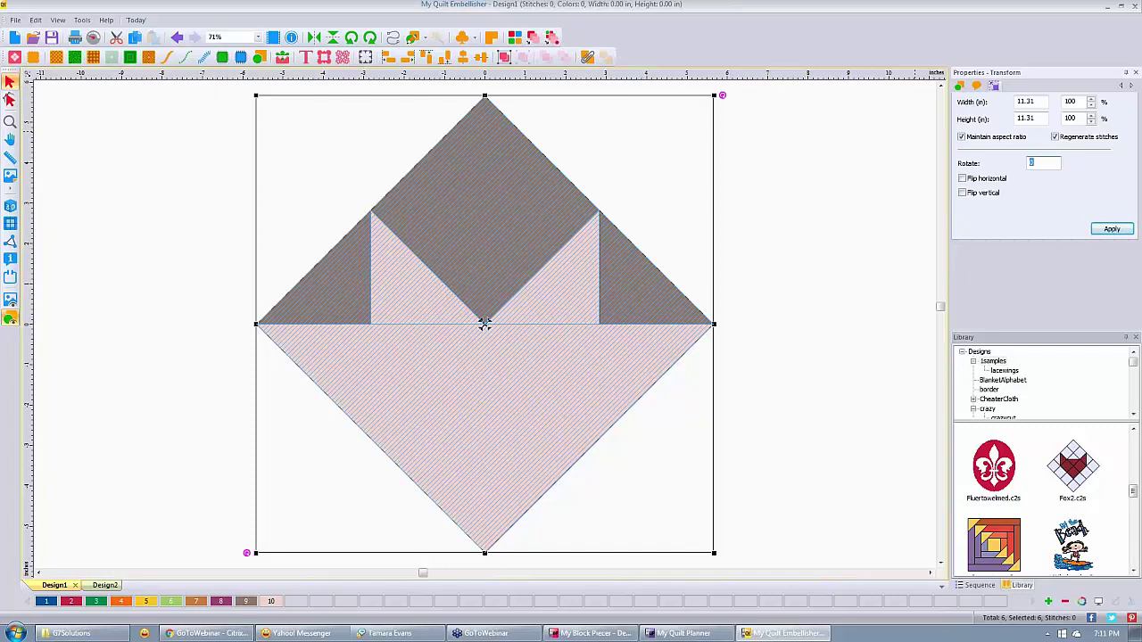
type("60")
left_click(1104, 233)
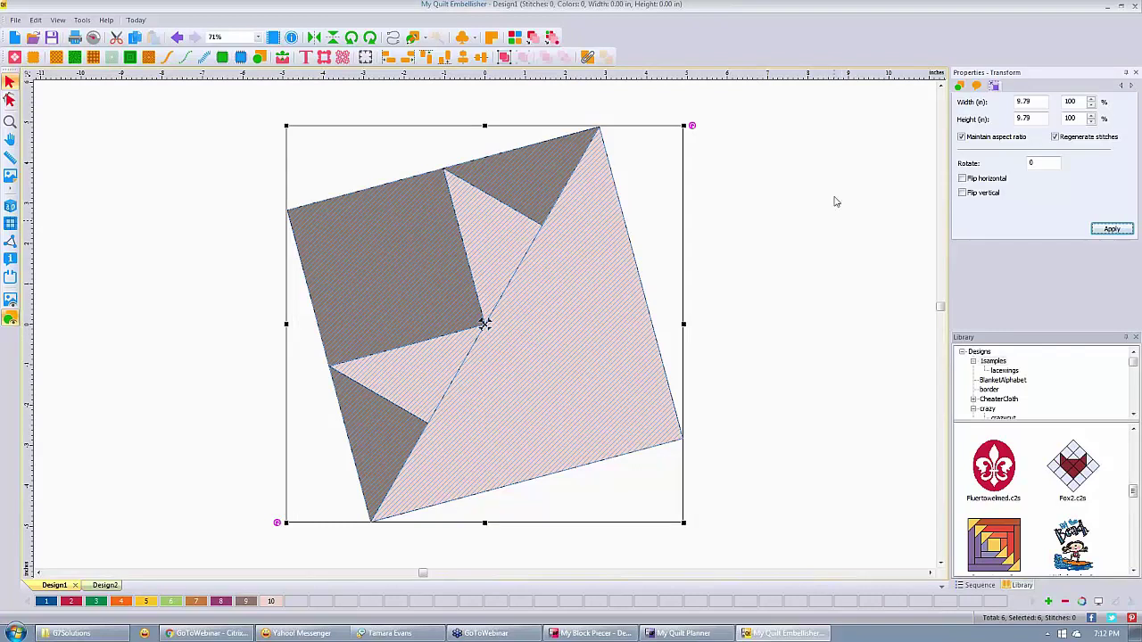
left_click(834, 202)
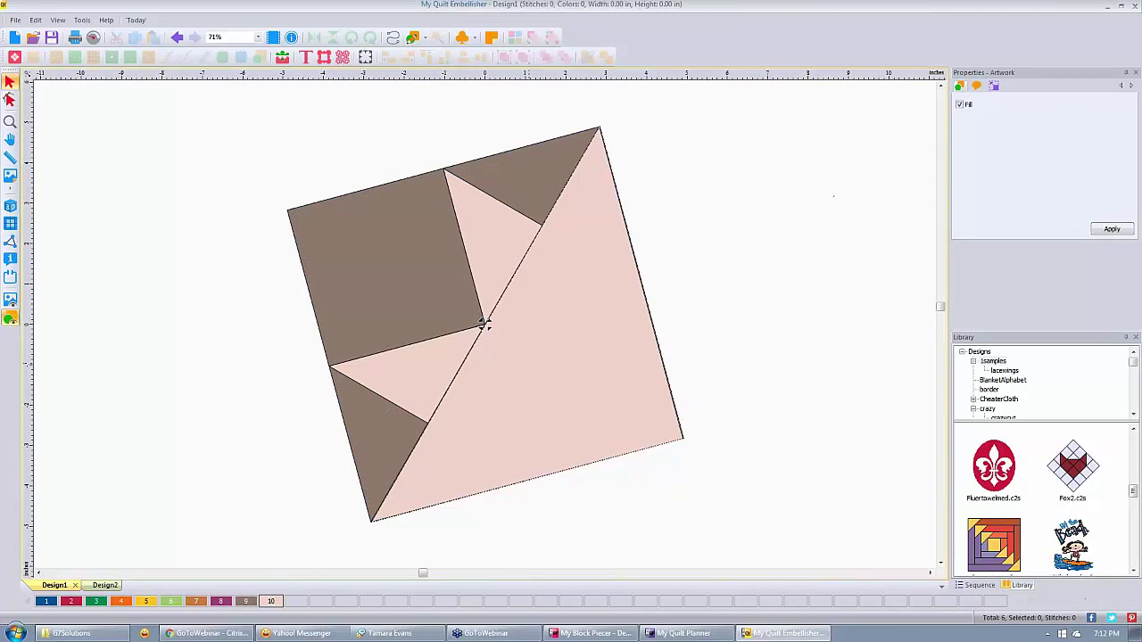
left_click(529, 369)
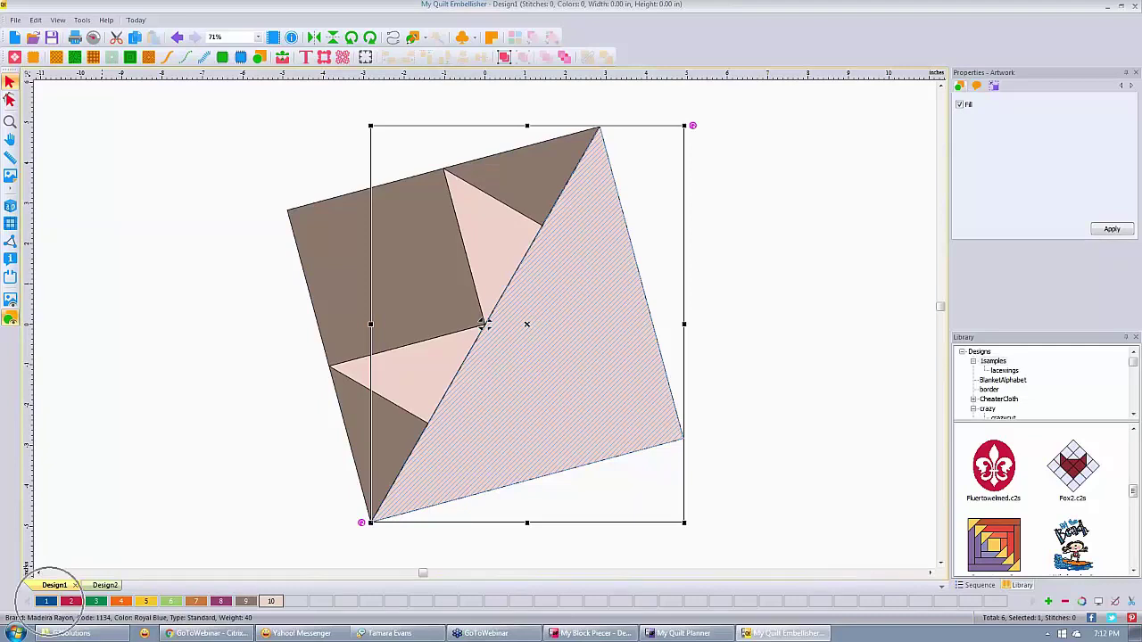
Step: Make the selected large triangle royal blue using the colour bar swatch
left_click(82, 496)
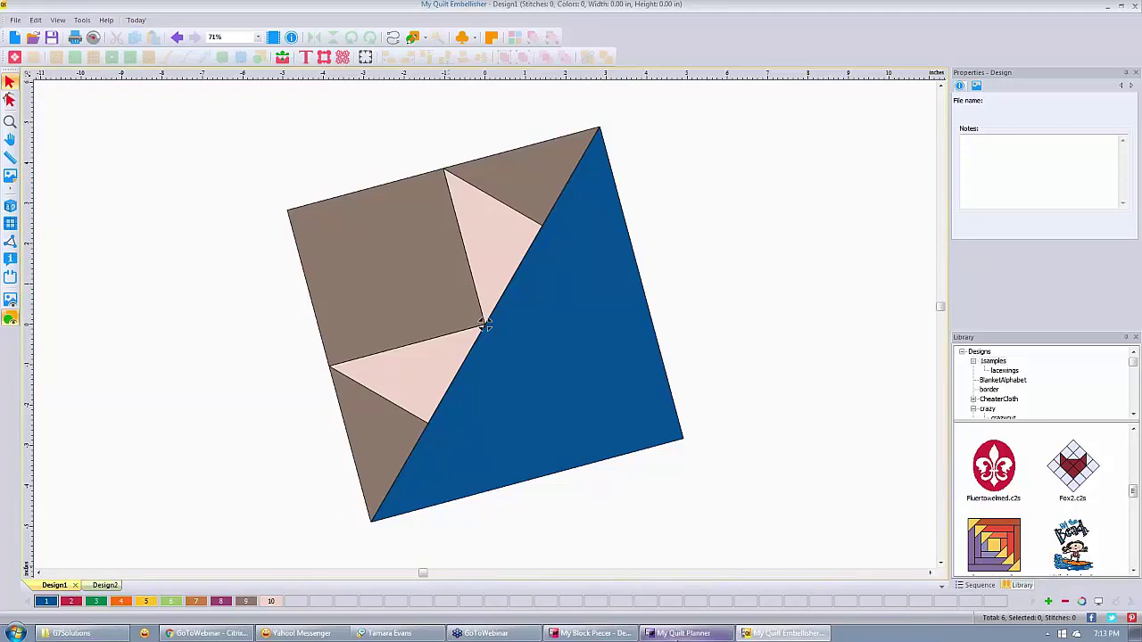
Step: In My Block Piecer, close the Blocks library and open the My Inspiration Today panel
left_click(597, 634)
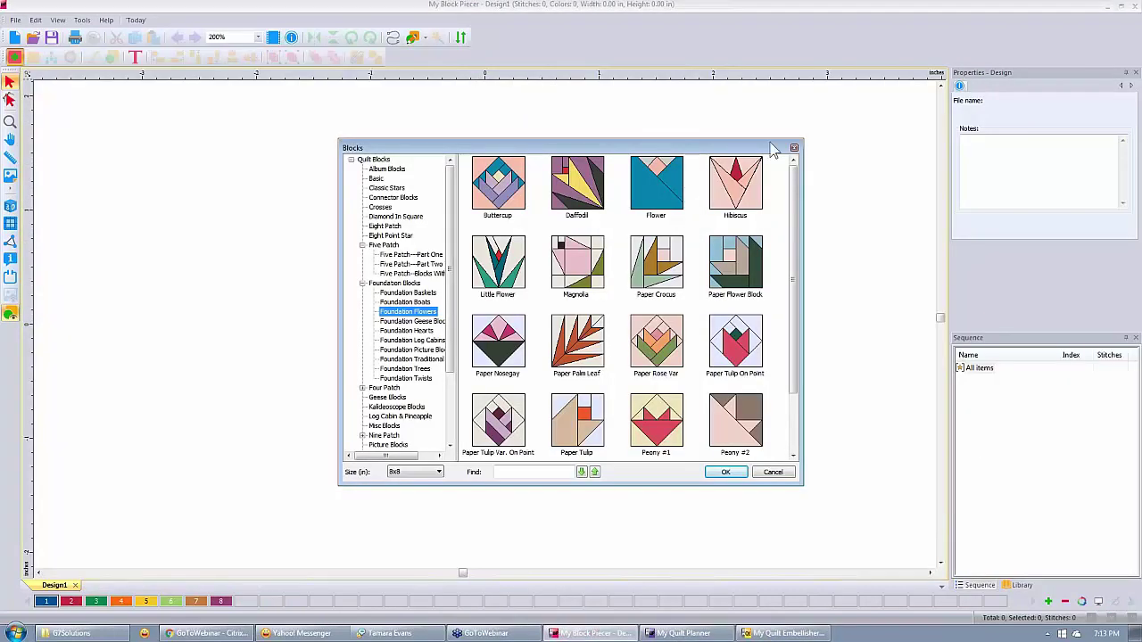
left_click(794, 149)
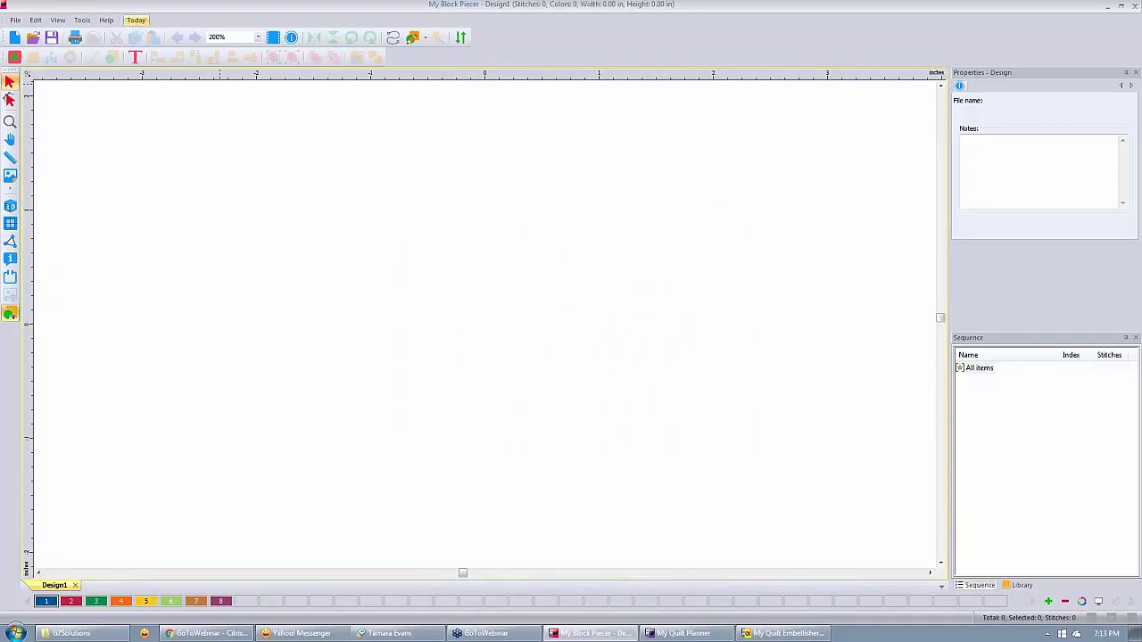
left_click(135, 21)
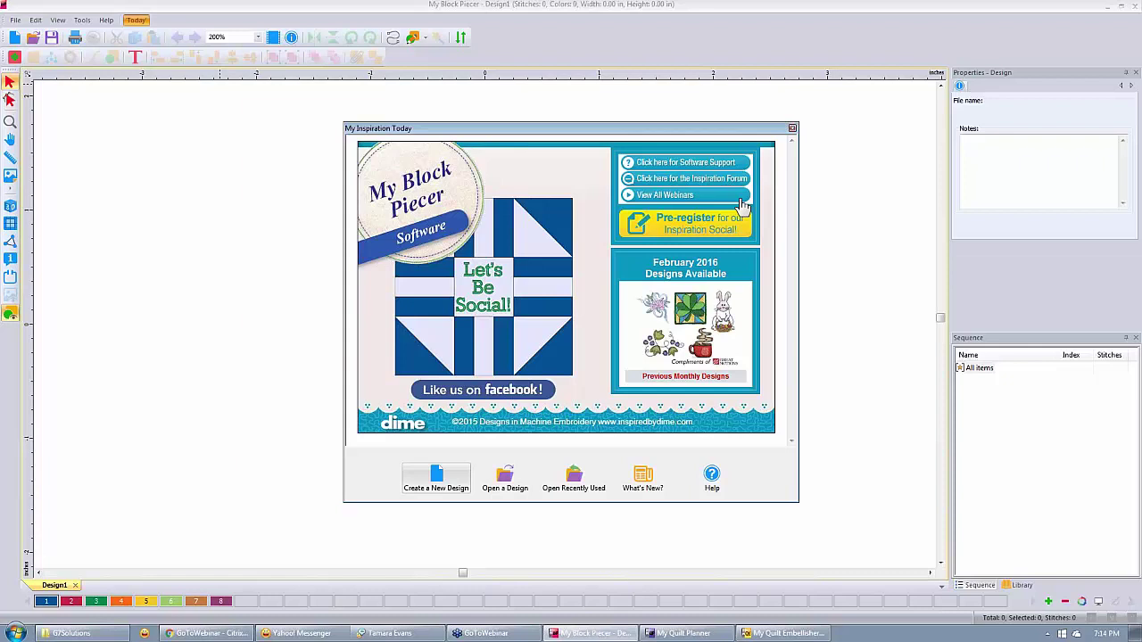
Step: Reopen My Inspiration Today and start downloading the February 2016 Designs Available
left_click(135, 20)
left_click(137, 21)
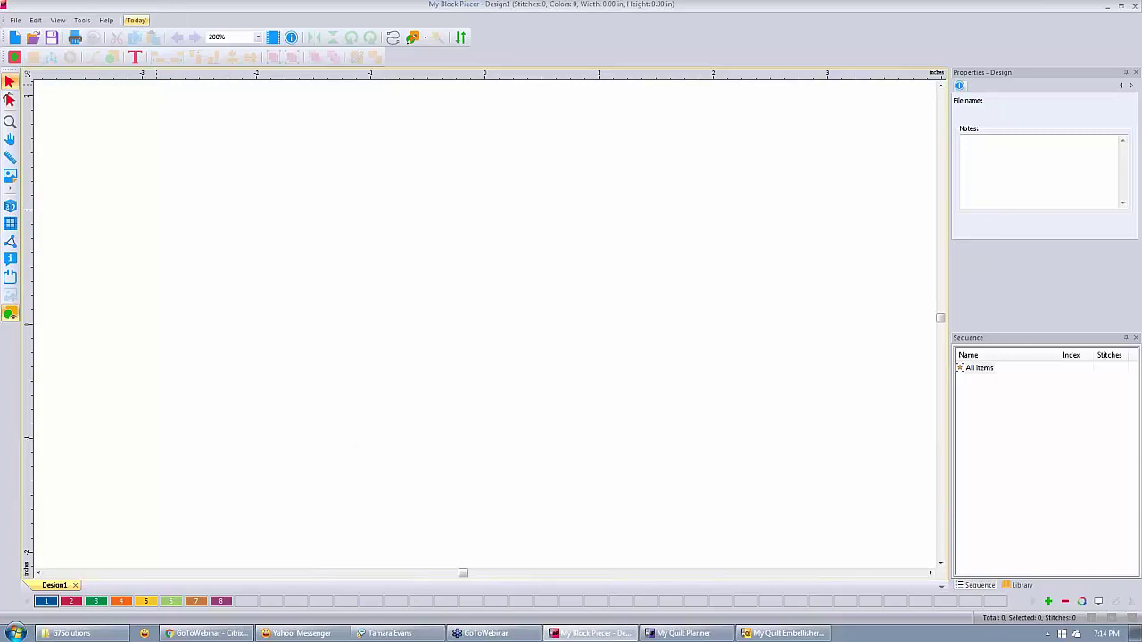
left_click(135, 20)
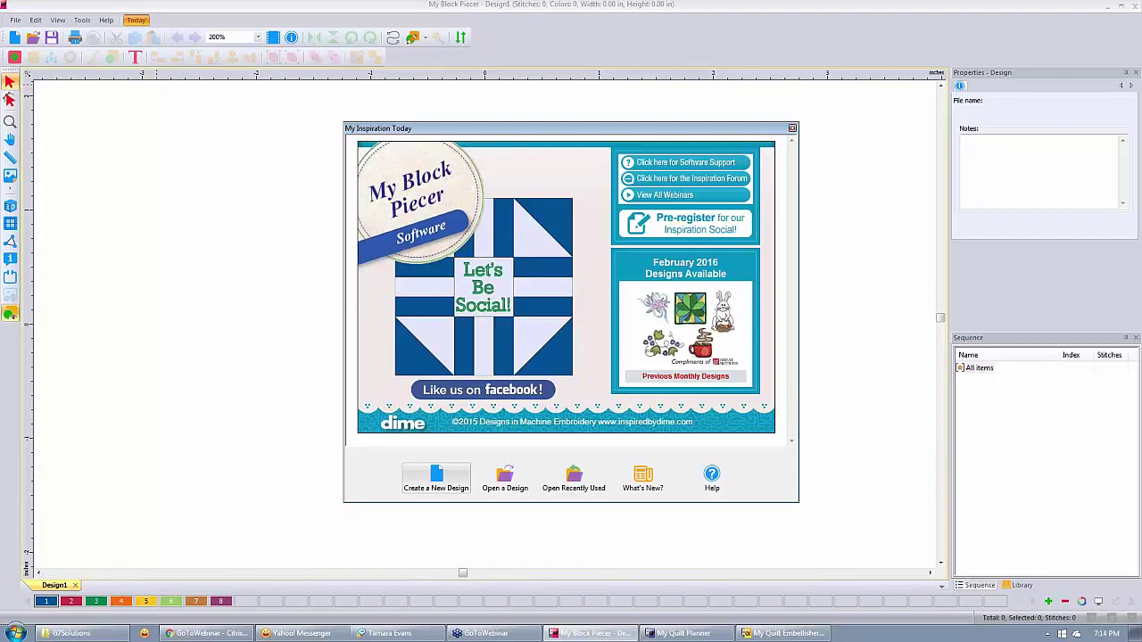
left_click(693, 312)
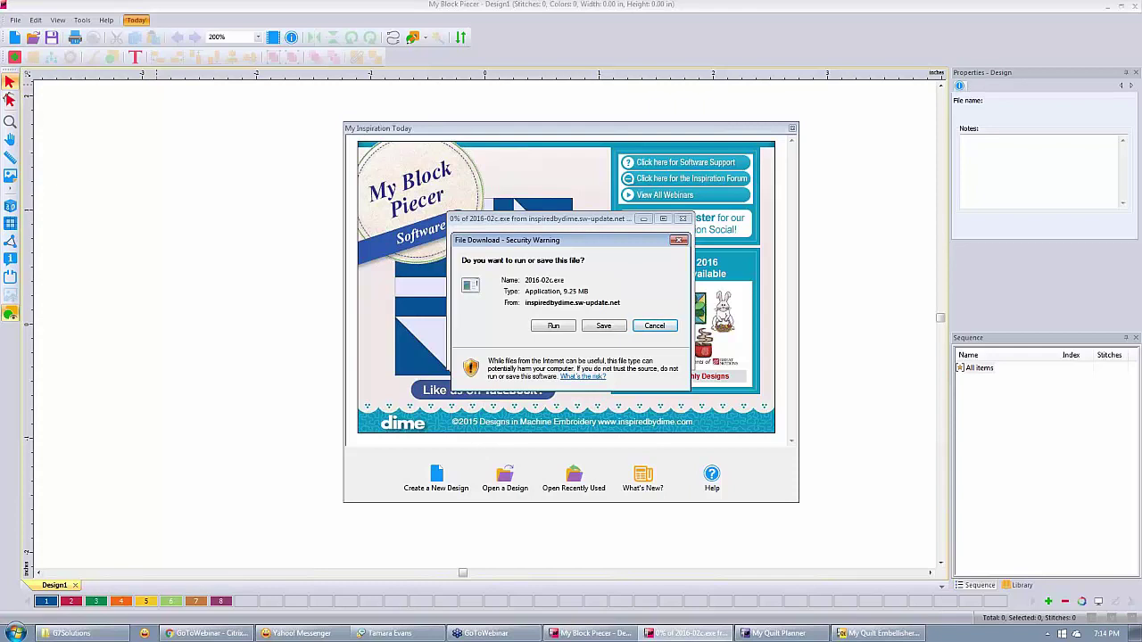
Step: Run the 2016-02c.exe download from the security warning and let it finish
left_click(554, 326)
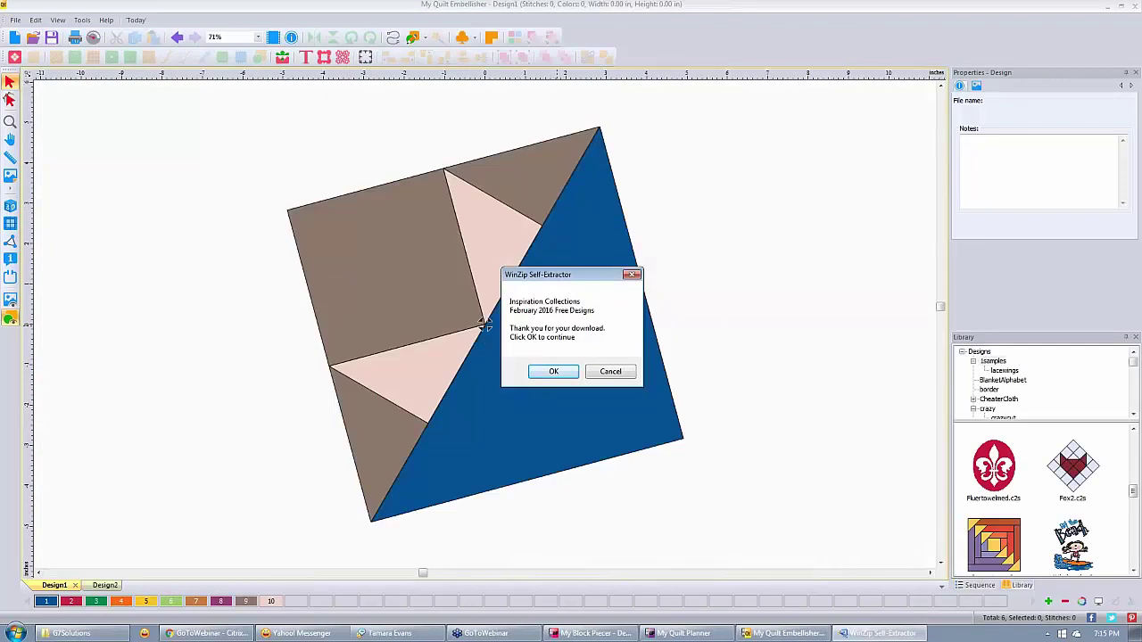
Step: Accept the WinZip Self-Extractor prompts to unpack the February 2016 Free Designs
left_click(555, 373)
left_click(554, 372)
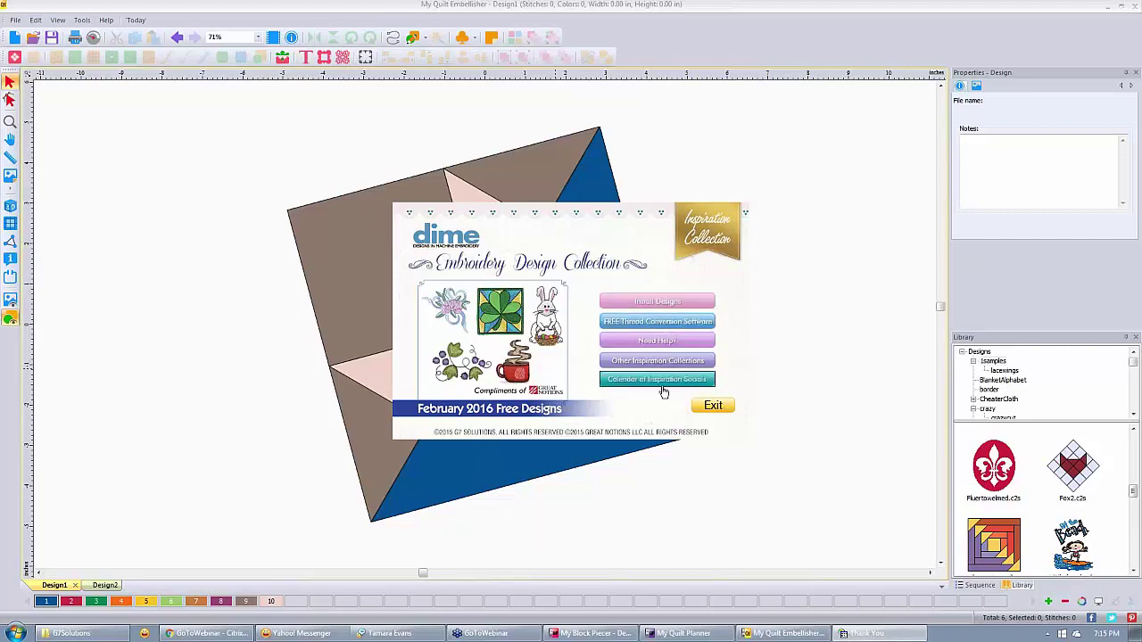
Step: Install the February 2016 designs in (C2S) Click2Stitch format and dismiss the Done notice
left_click(655, 303)
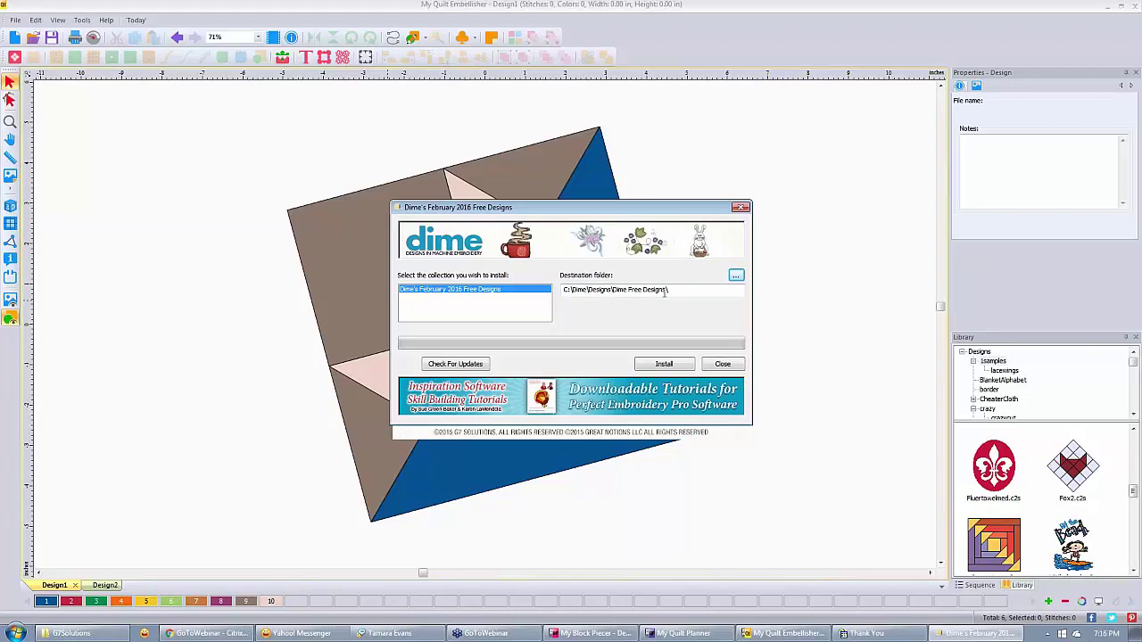
left_click(663, 364)
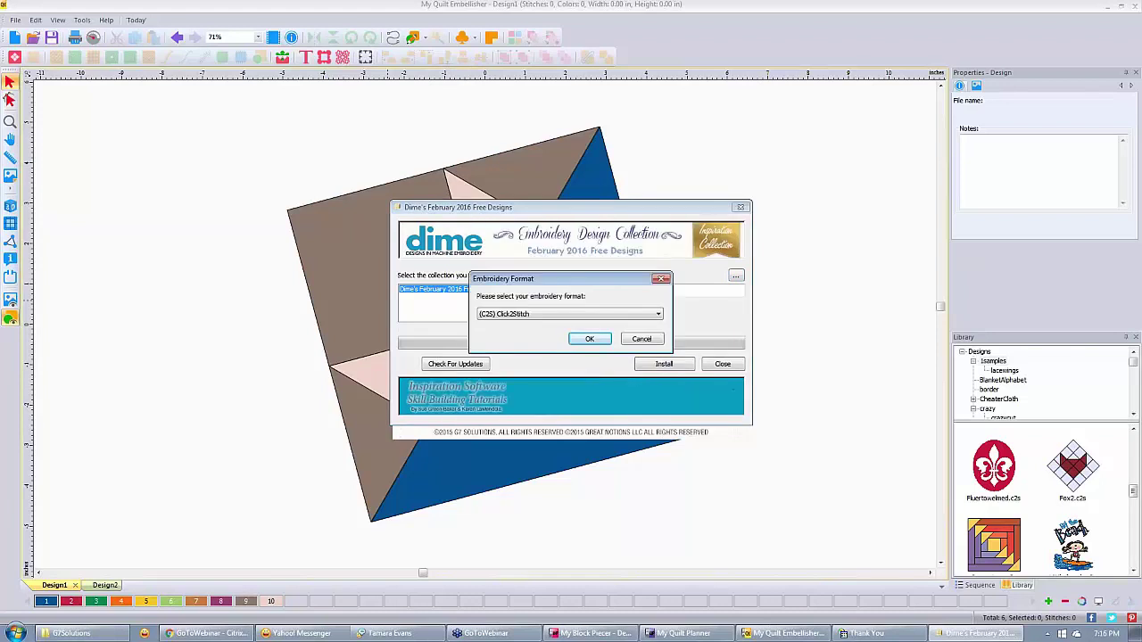
left_click(660, 317)
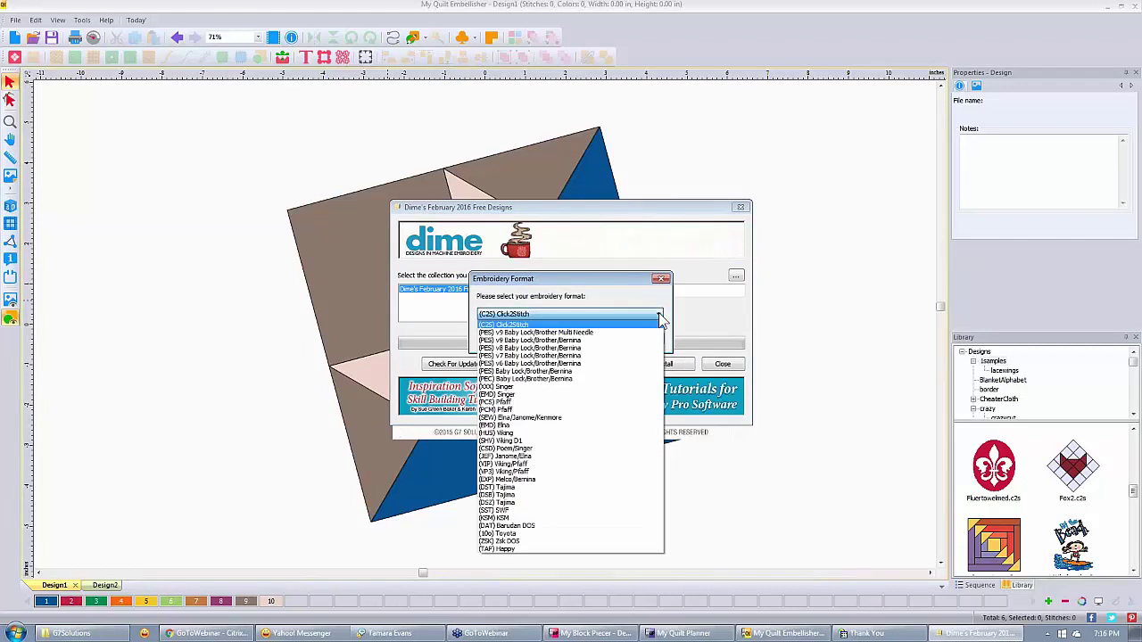
left_click(661, 317)
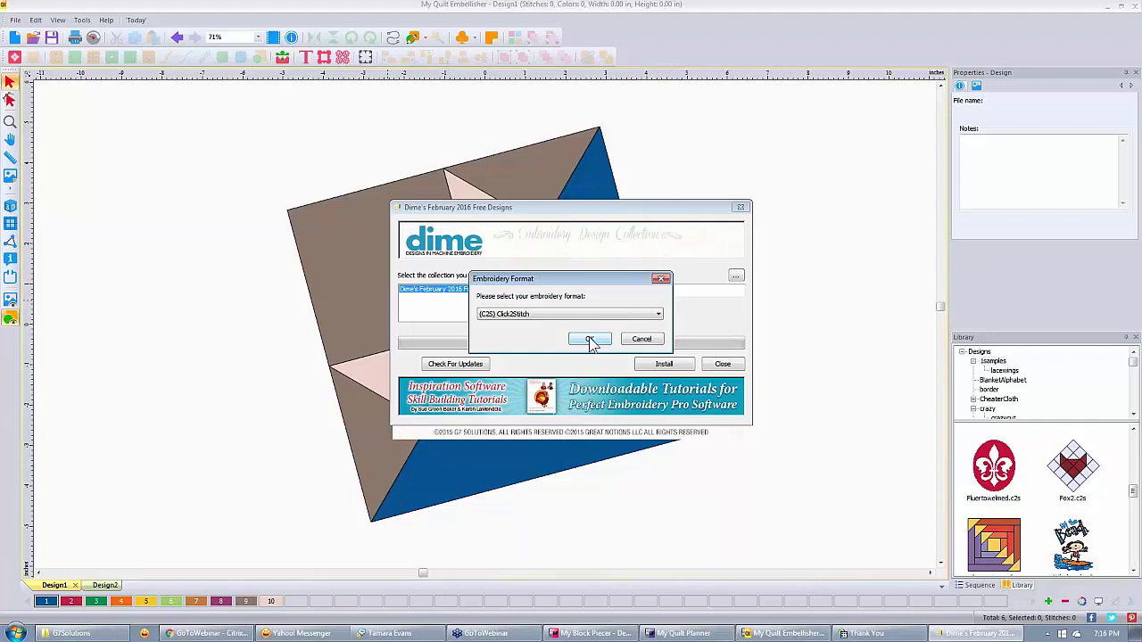
left_click(591, 341)
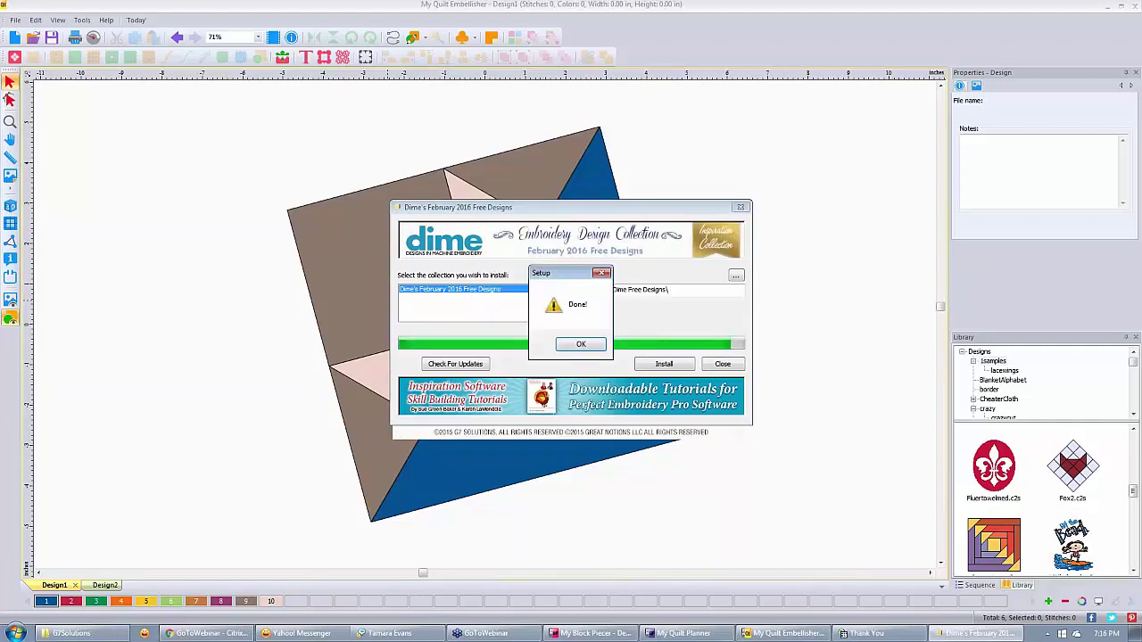
left_click(581, 346)
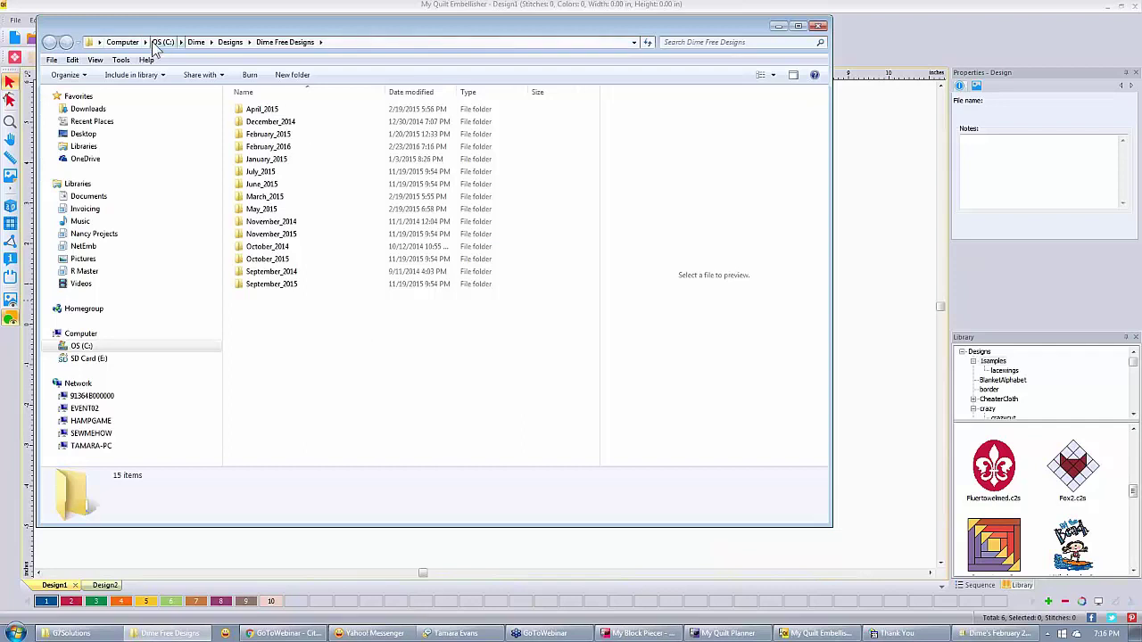
Step: Open the February_2016 folder and show its ten C2S designs in Details view
left_click(280, 152)
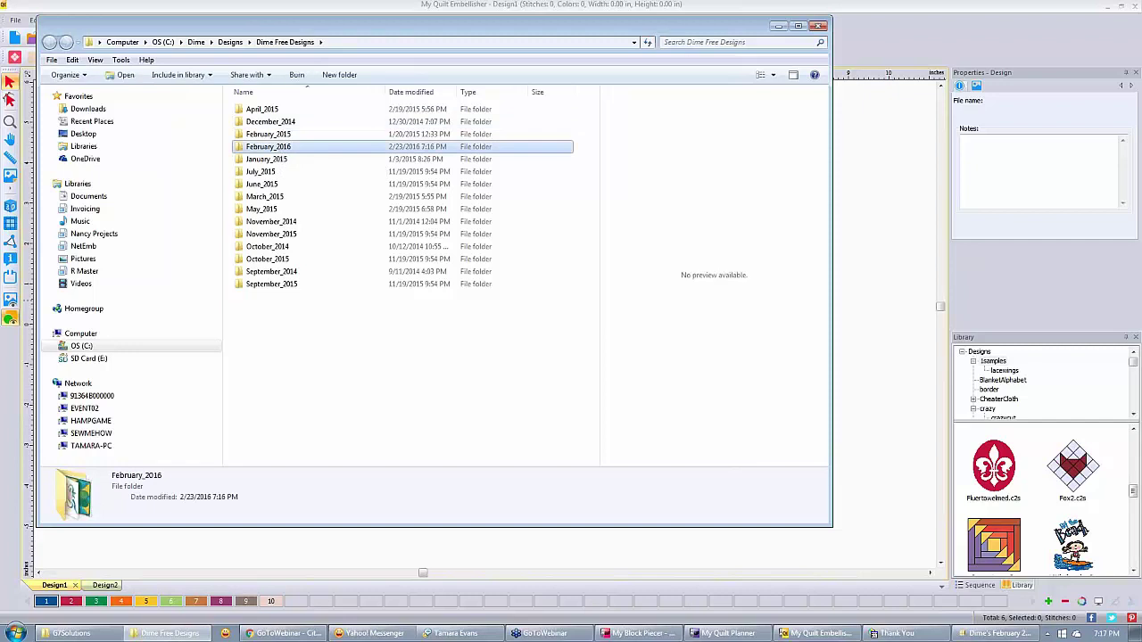
double_click(280, 151)
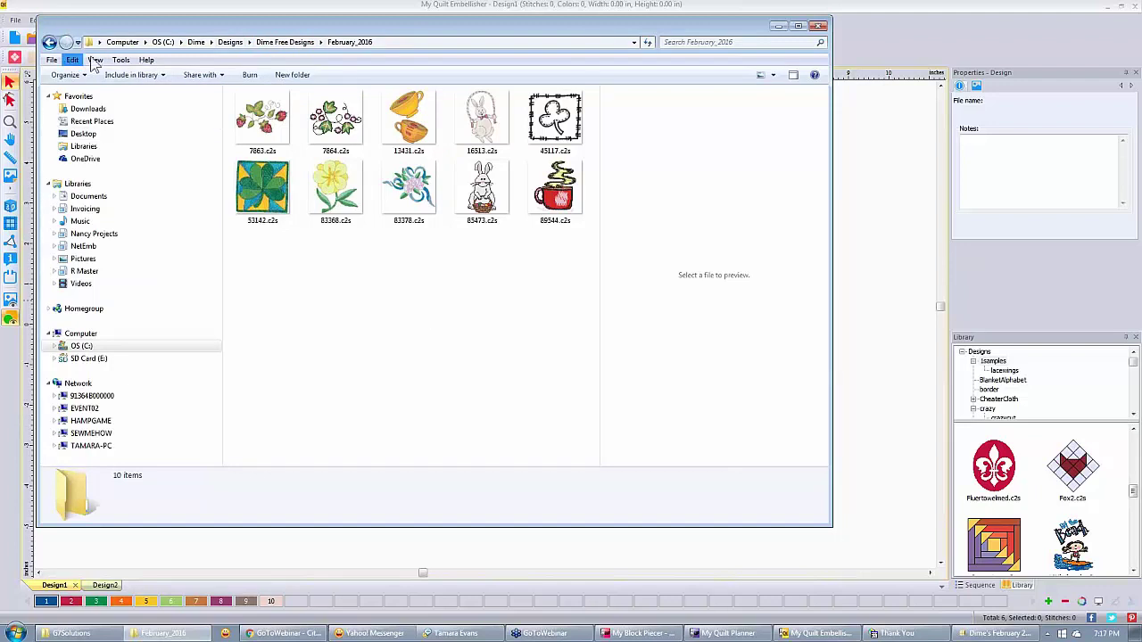
left_click(94, 60)
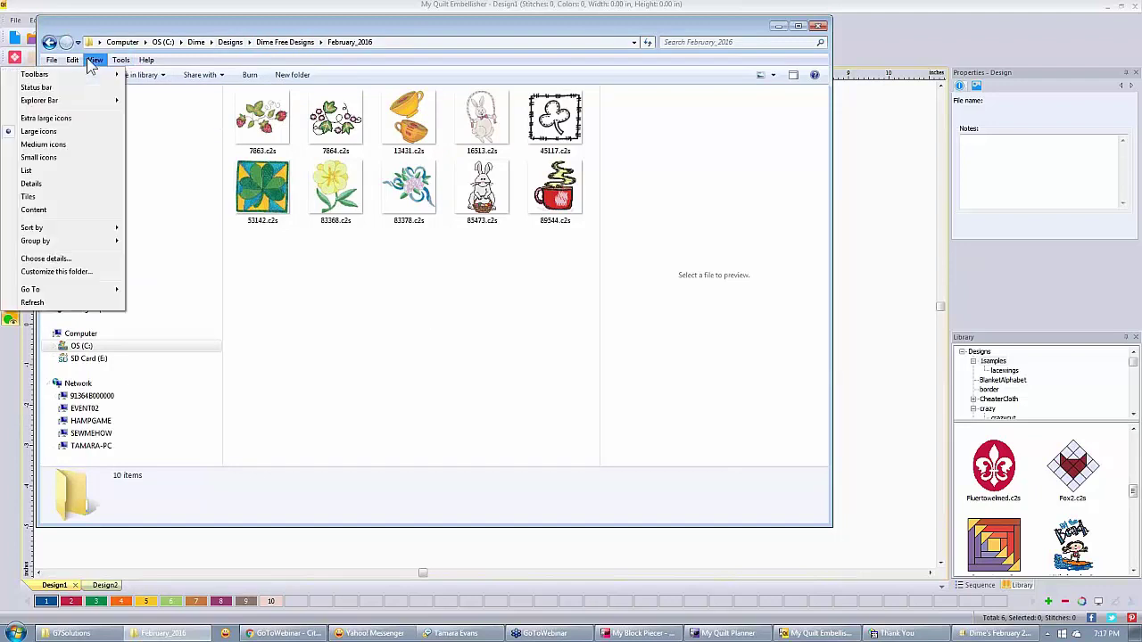
left_click(78, 185)
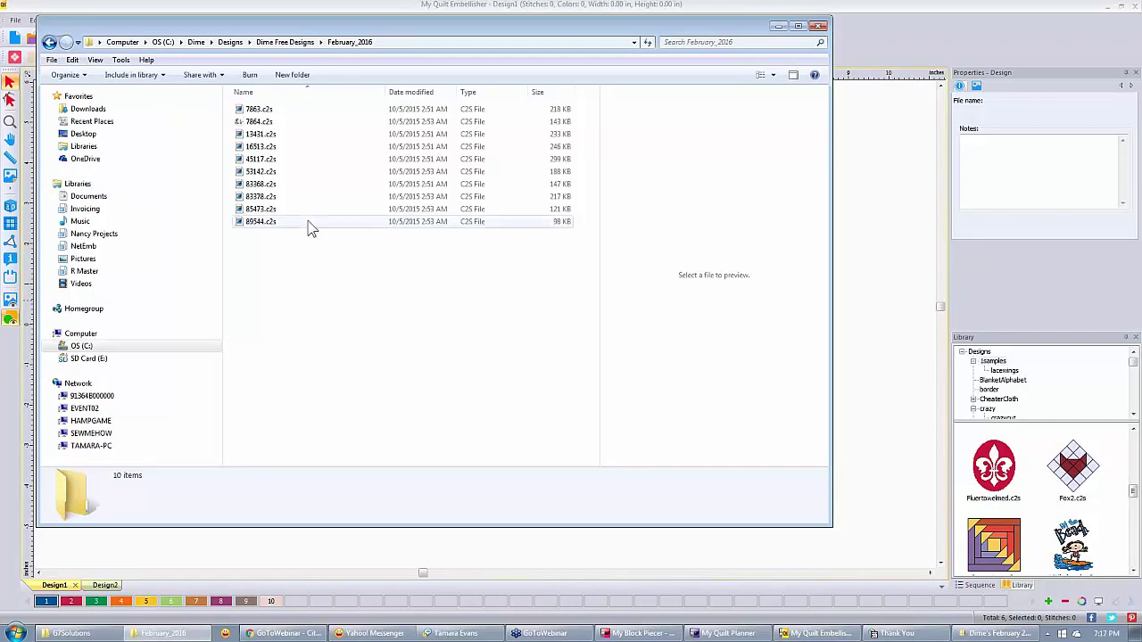
Step: Show the February_2016 designs as large icons and preview the teacups design 13431.c2s
left_click(96, 60)
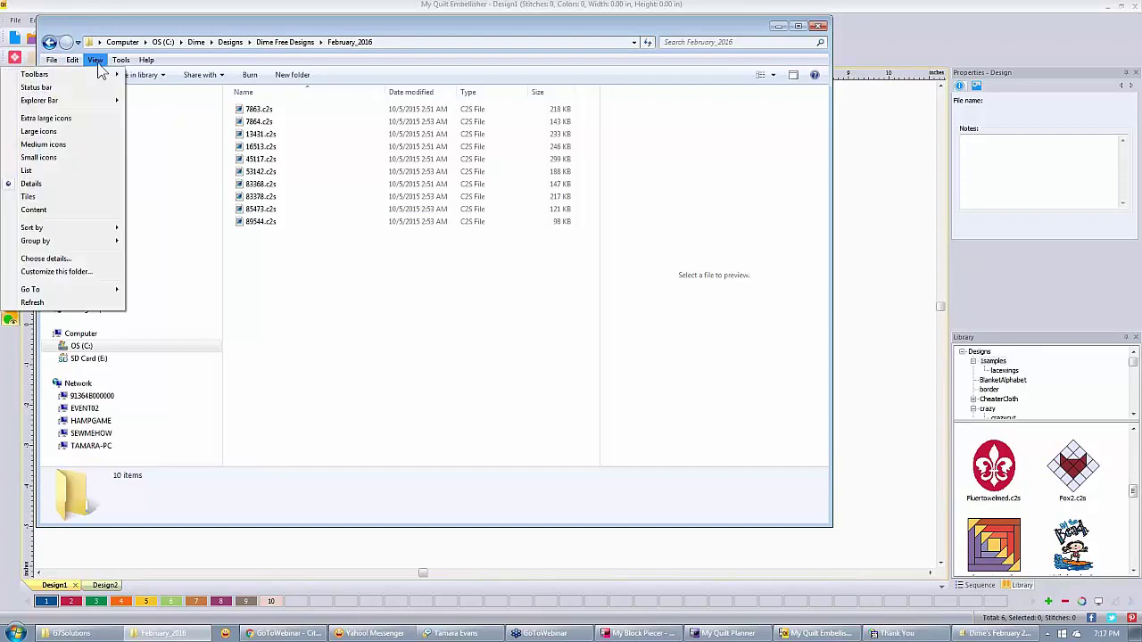
left_click(65, 132)
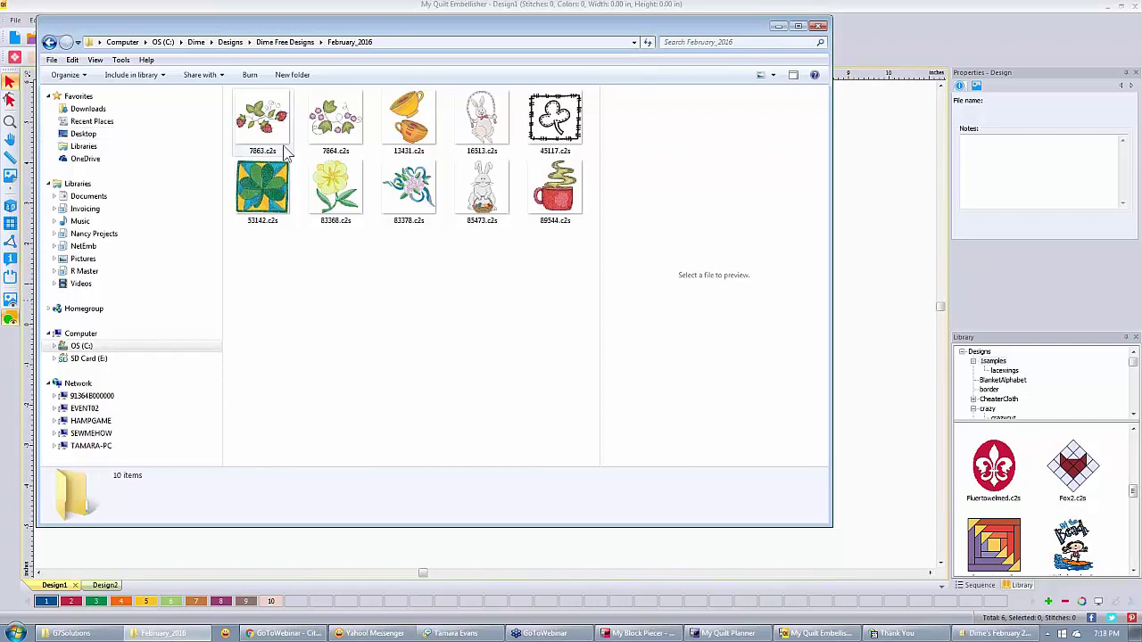
left_click(414, 129)
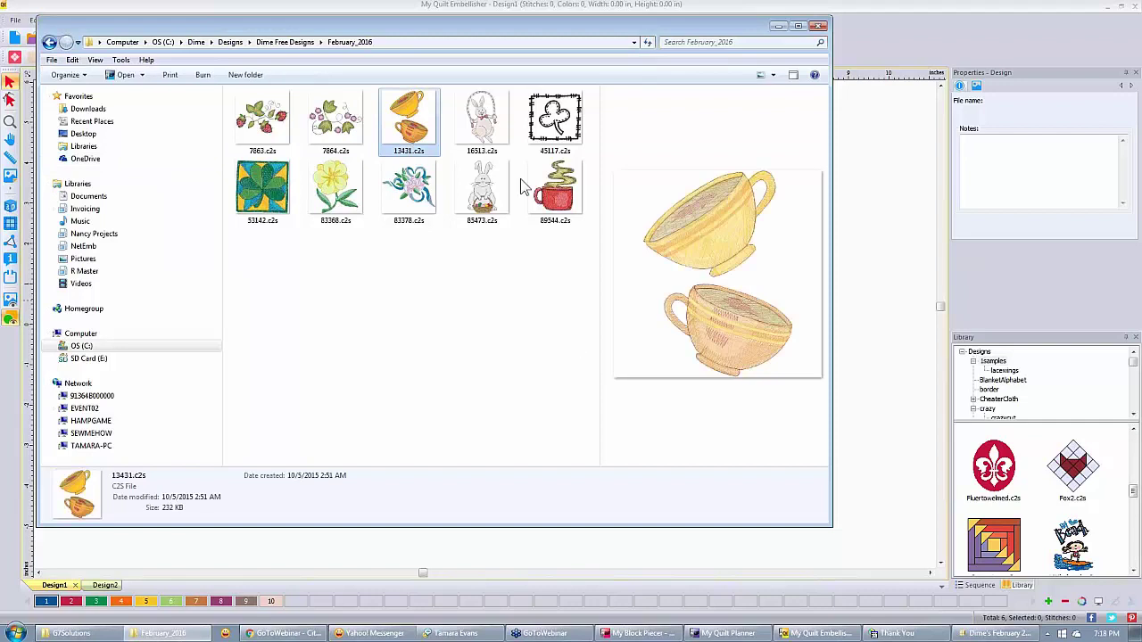
Step: Preview the bunny, mug and yellow flower designs, ending on the shamrock block 53142.c2s
left_click(496, 127)
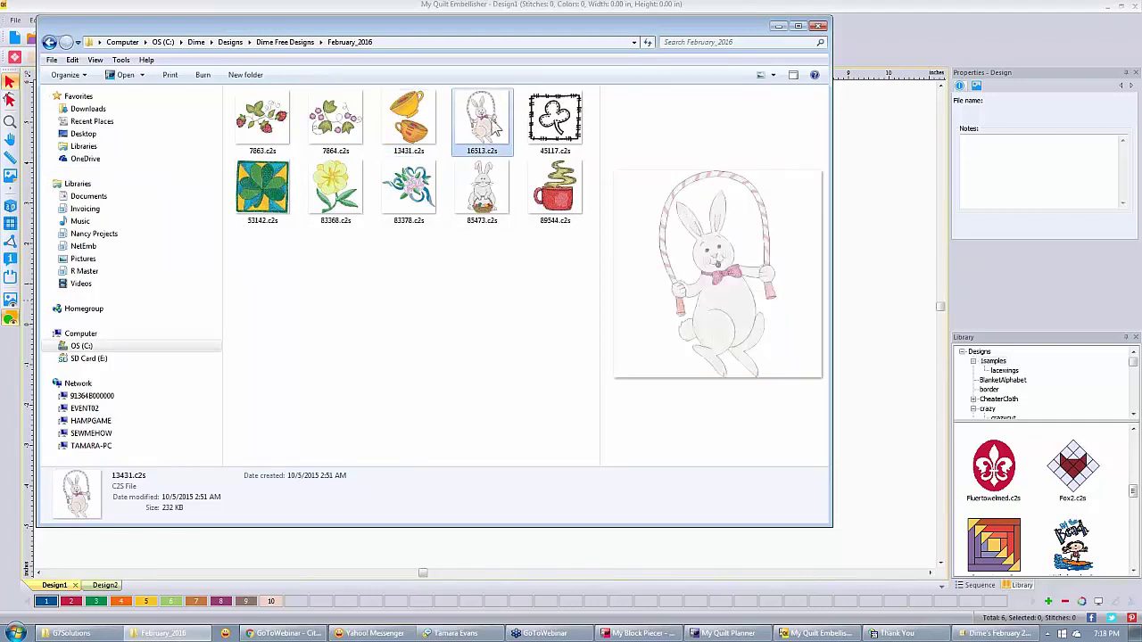
left_click(487, 195)
left_click(569, 189)
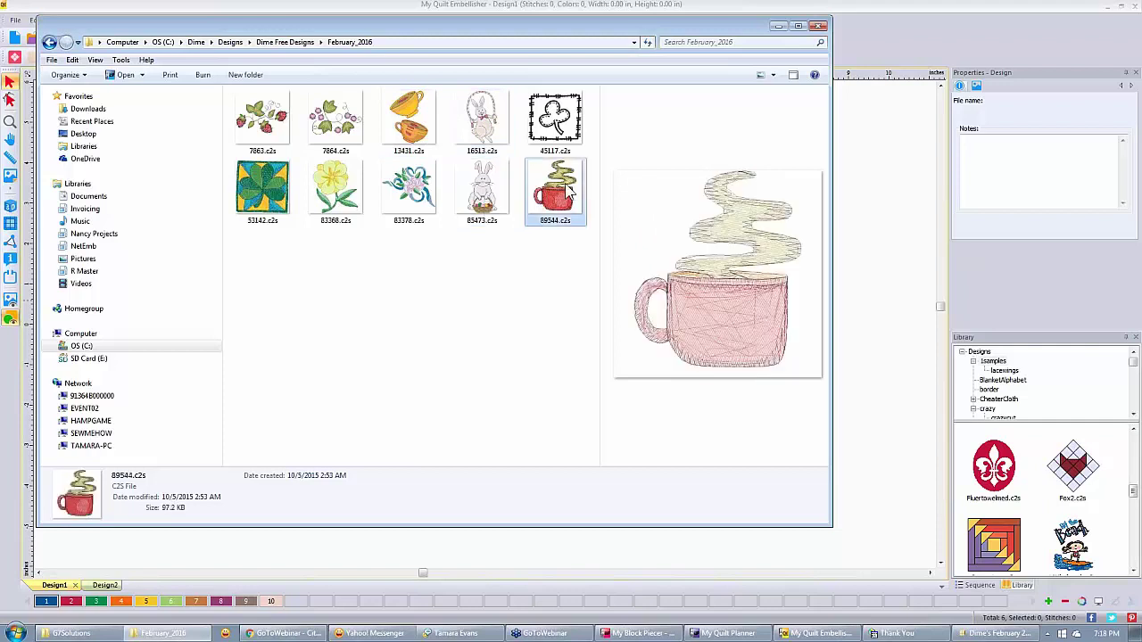
left_click(344, 189)
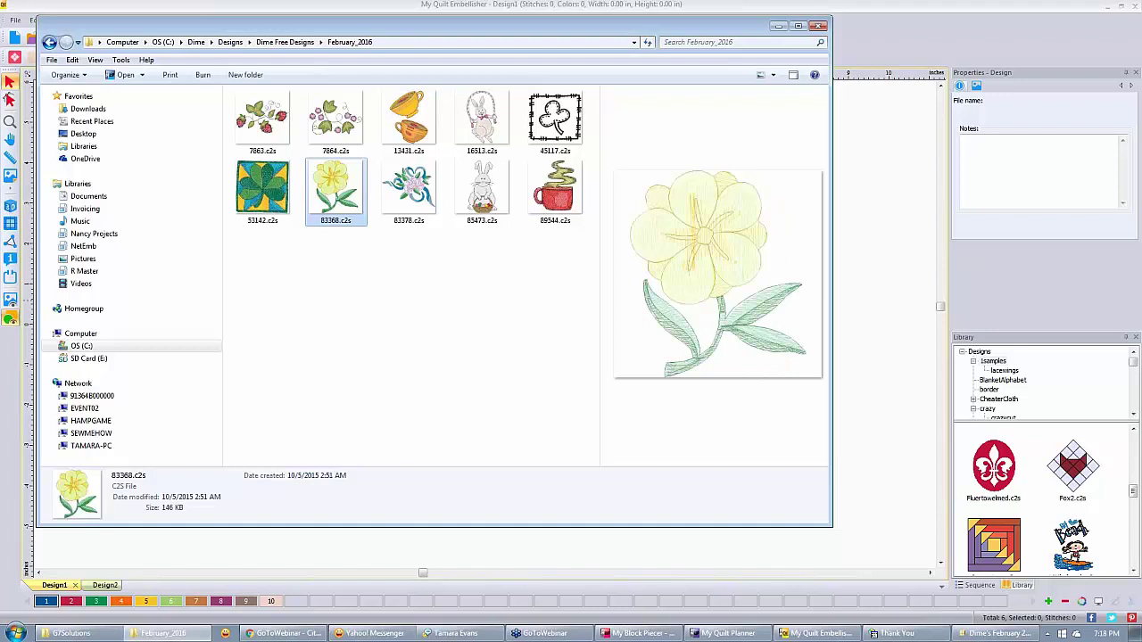
left_click(263, 183)
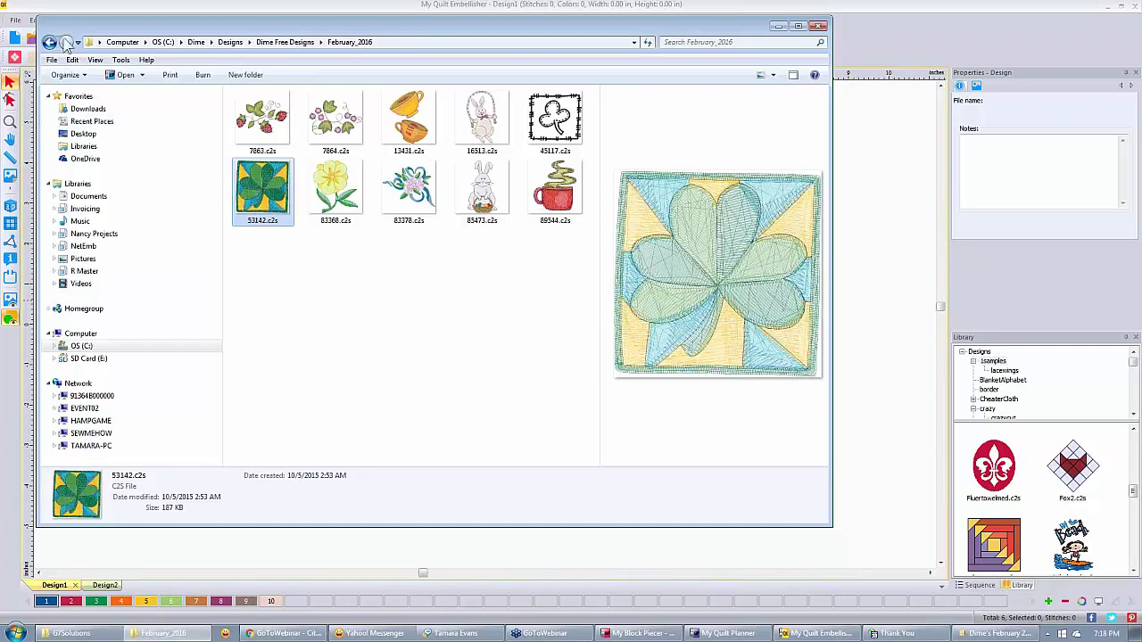
left_click(95, 62)
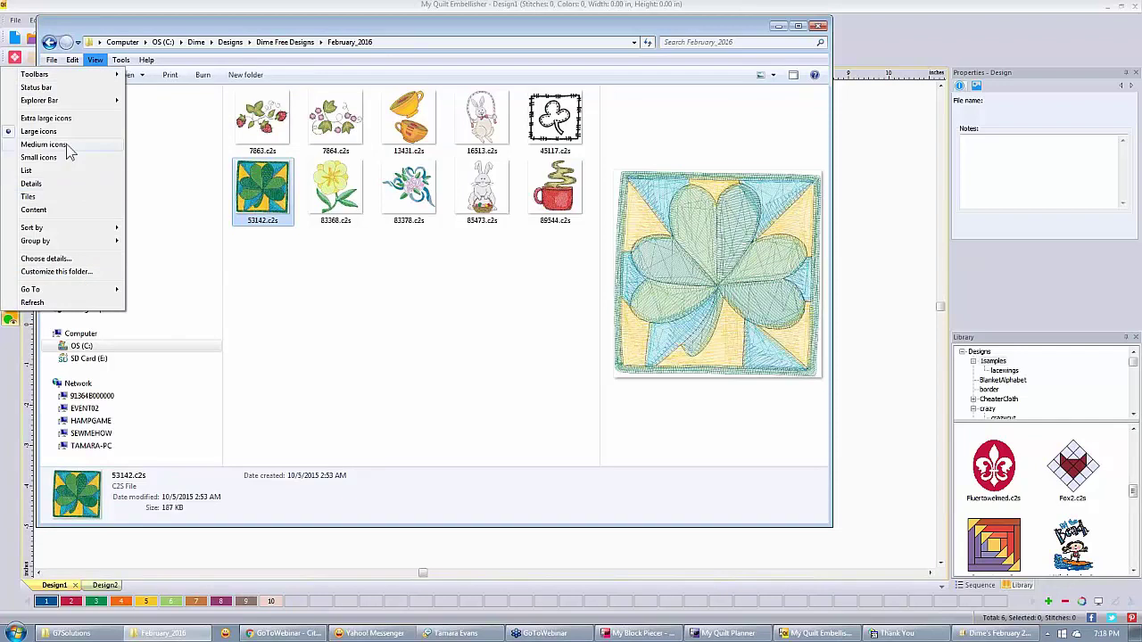
Step: Turn the preview pane off and back on, then preview the 216 KB floral design 83378.c2s
mouse_move(65, 78)
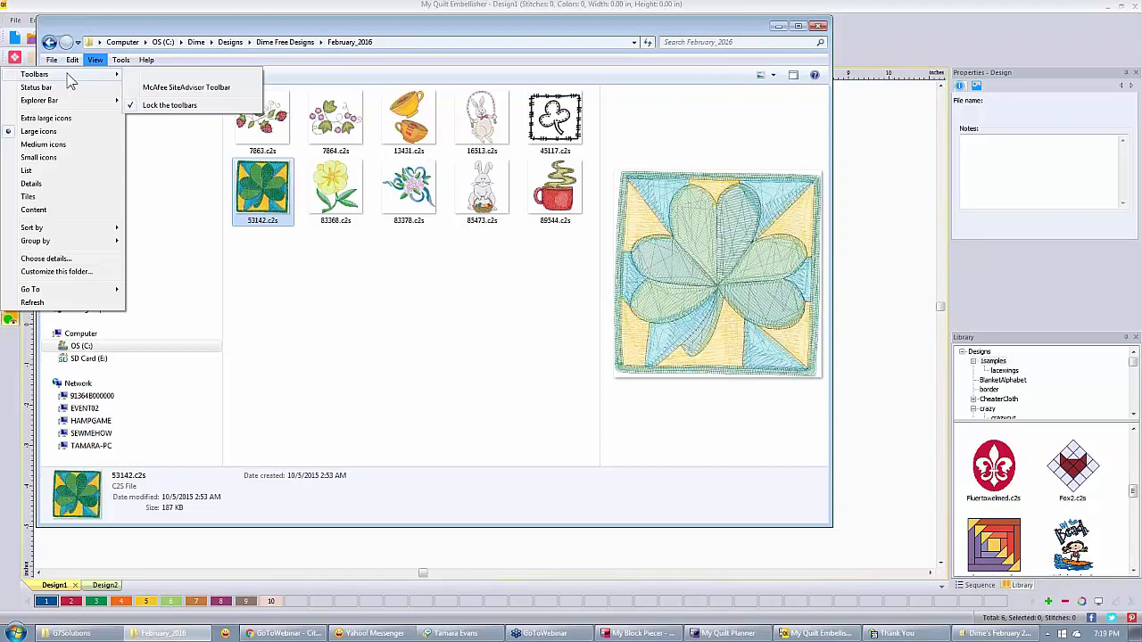
left_click(330, 442)
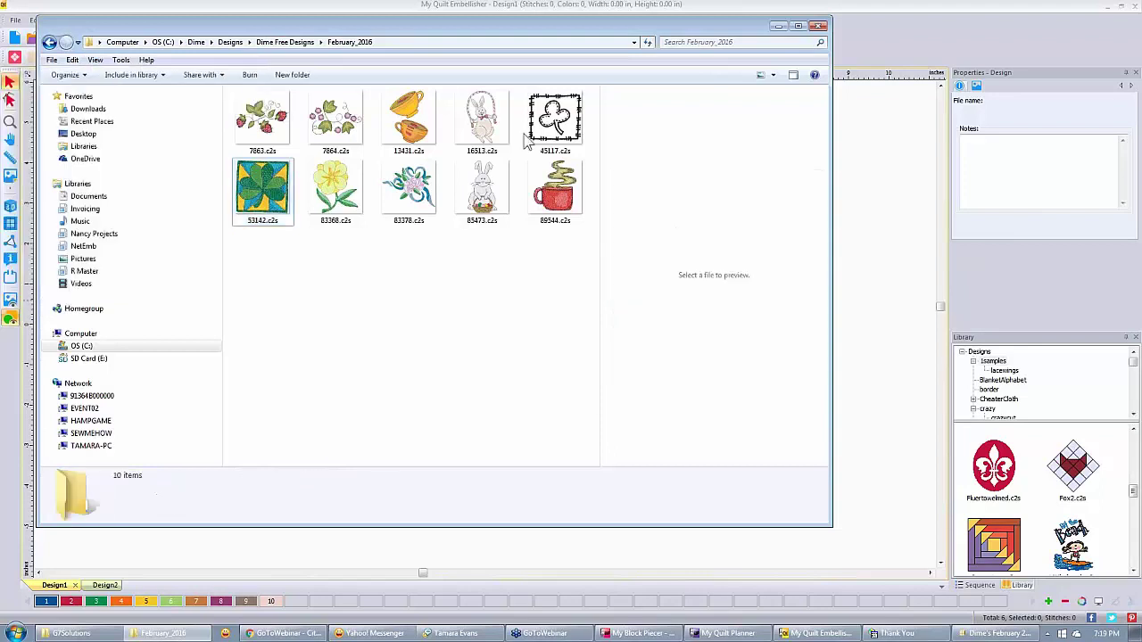
left_click(795, 76)
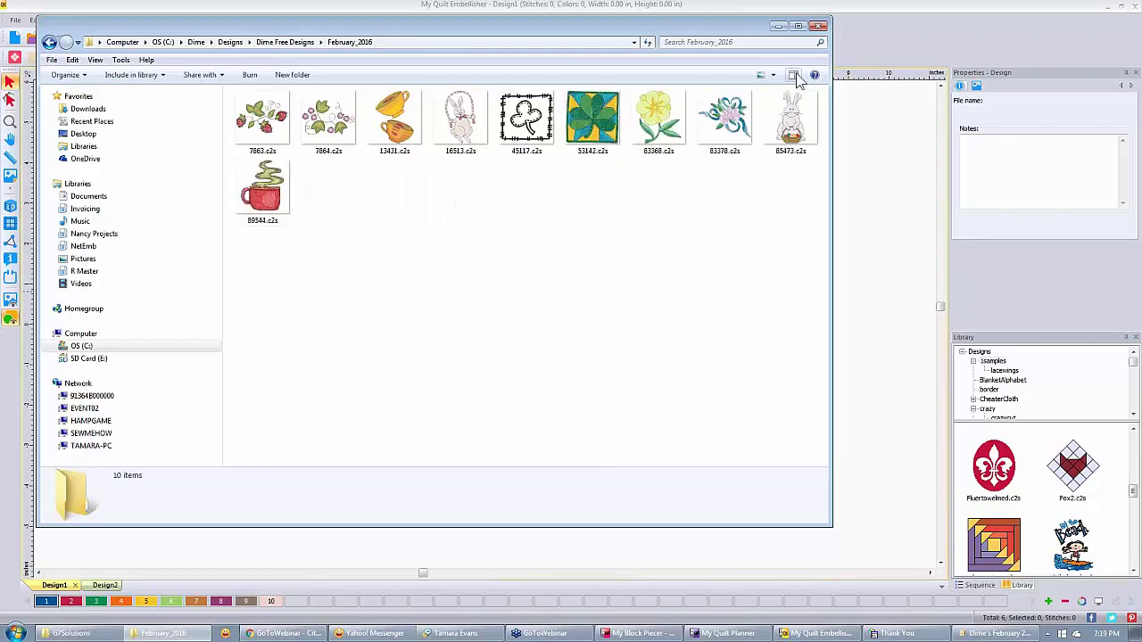
left_click(797, 77)
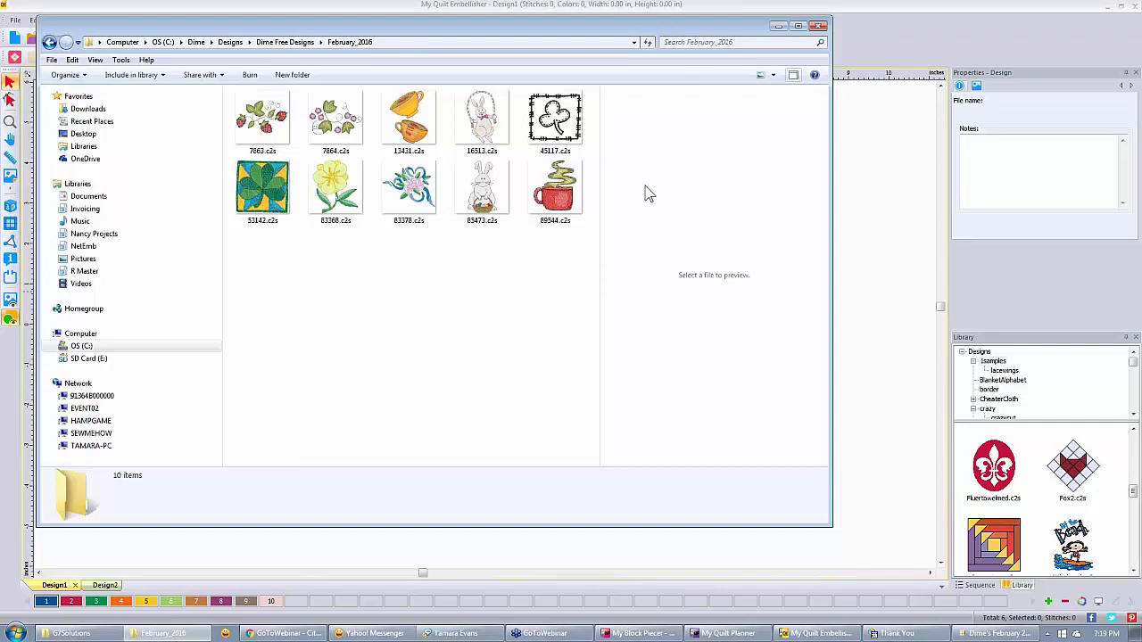
left_click(560, 190)
left_click(431, 198)
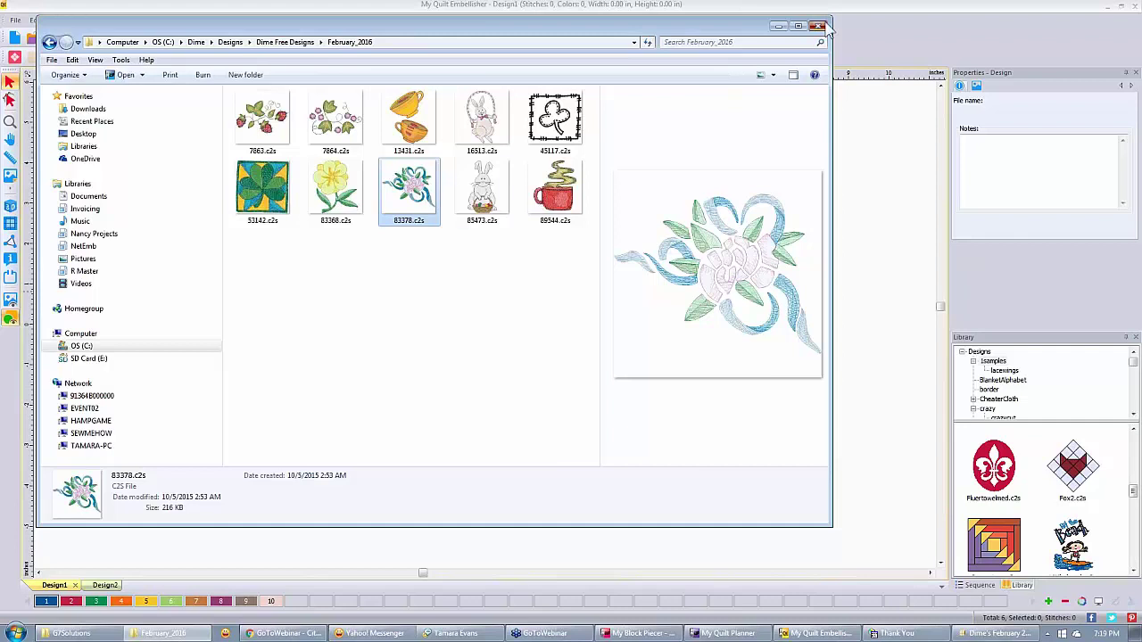
Step: Close Windows Explorer, the Dime install dialog and the Dime design launcher
left_click(826, 26)
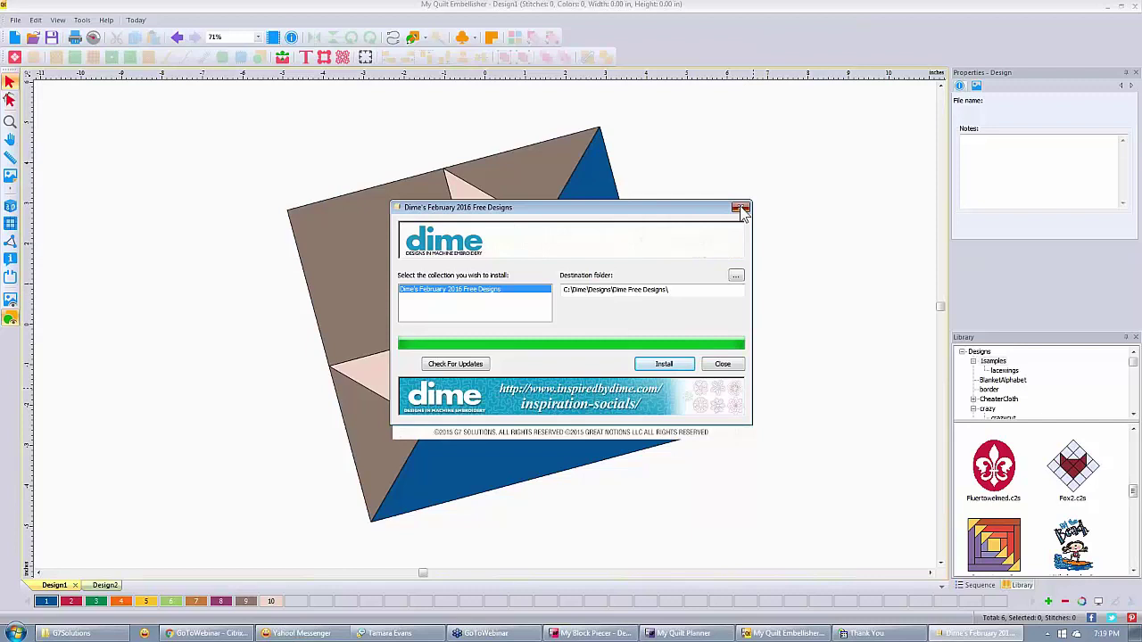
left_click(724, 366)
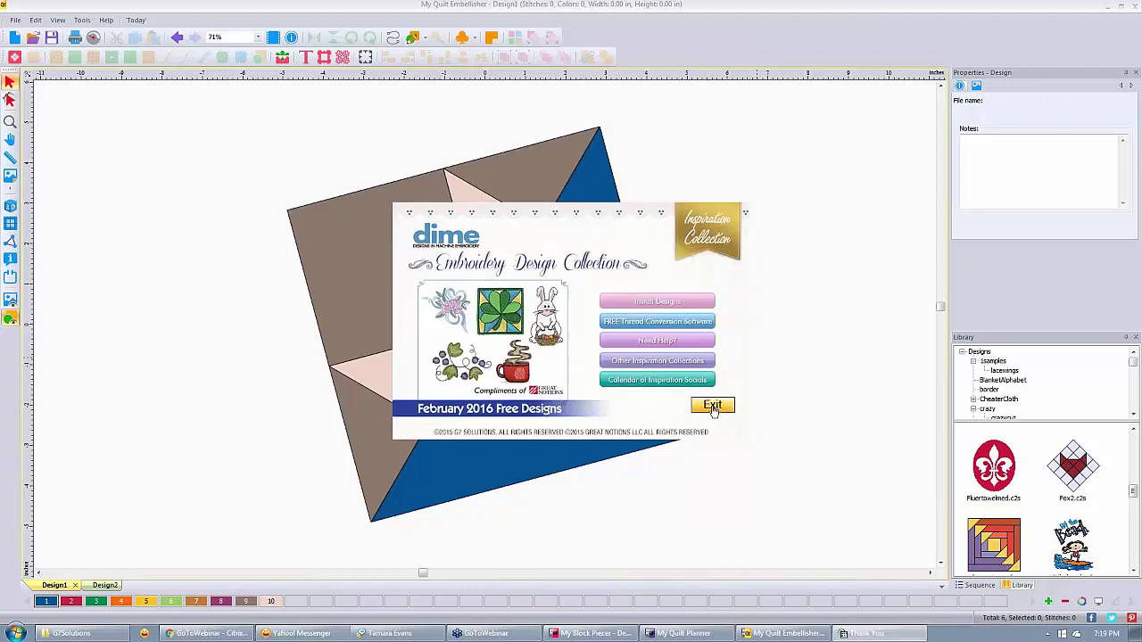
left_click(713, 406)
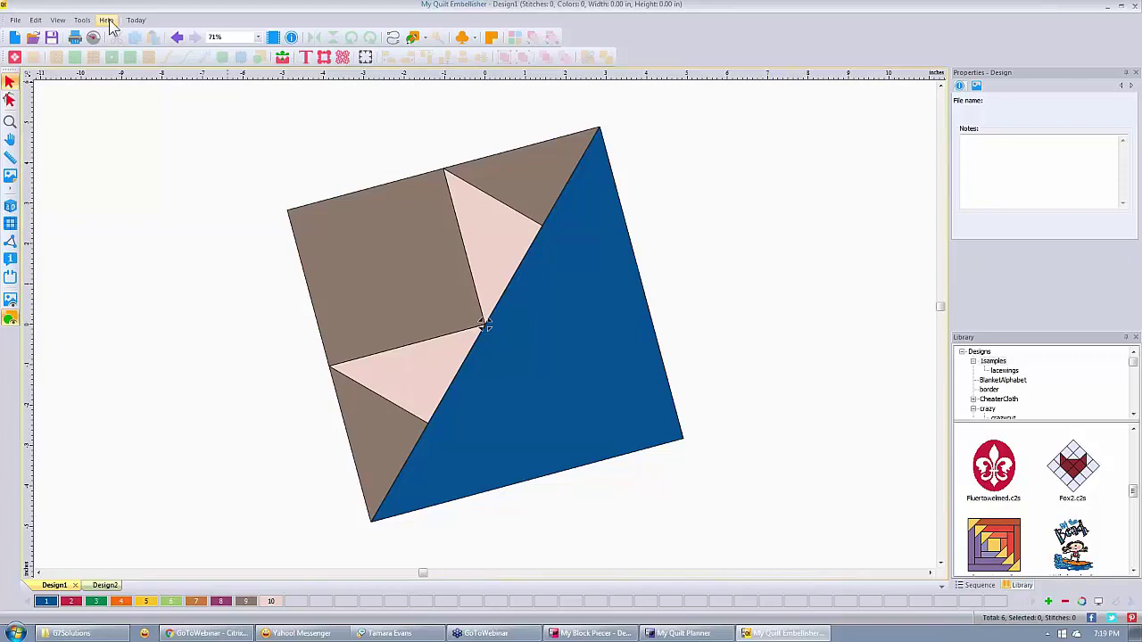
Step: Open dime's MQE Previous Free Monthly Designs page in Internet Explorer from My Inspiration Today
left_click(135, 20)
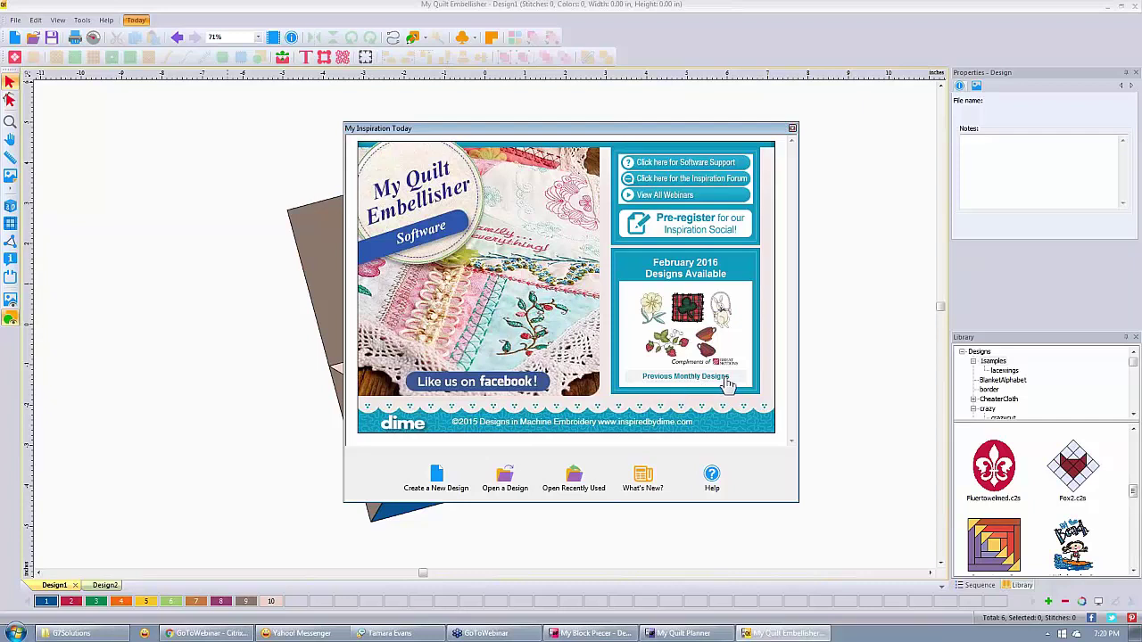
left_click(740, 384)
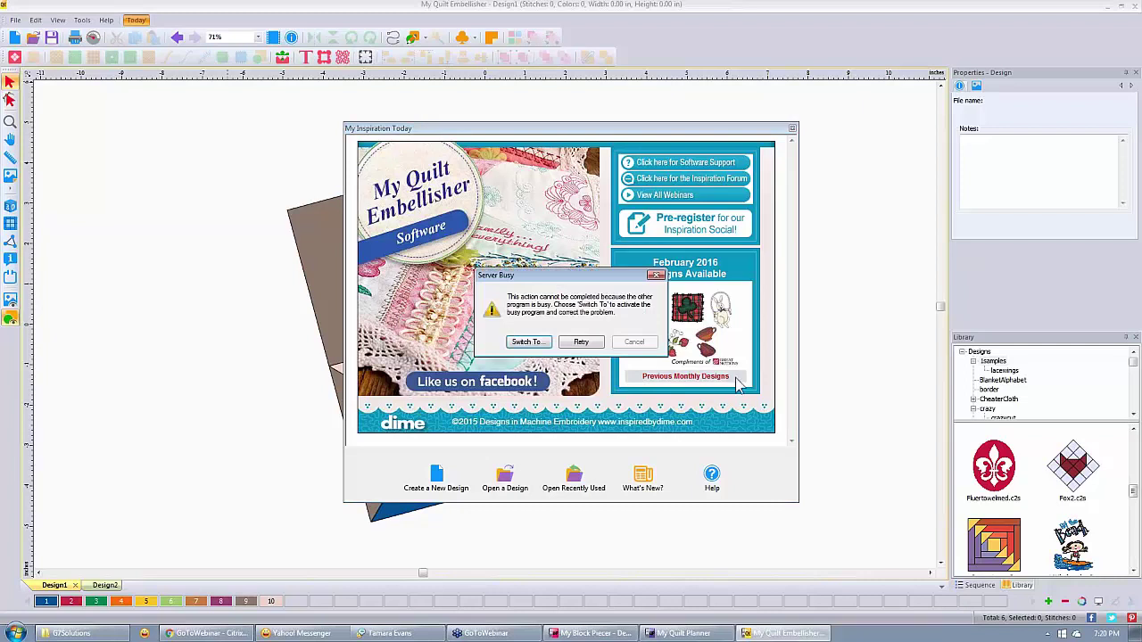
left_click(527, 343)
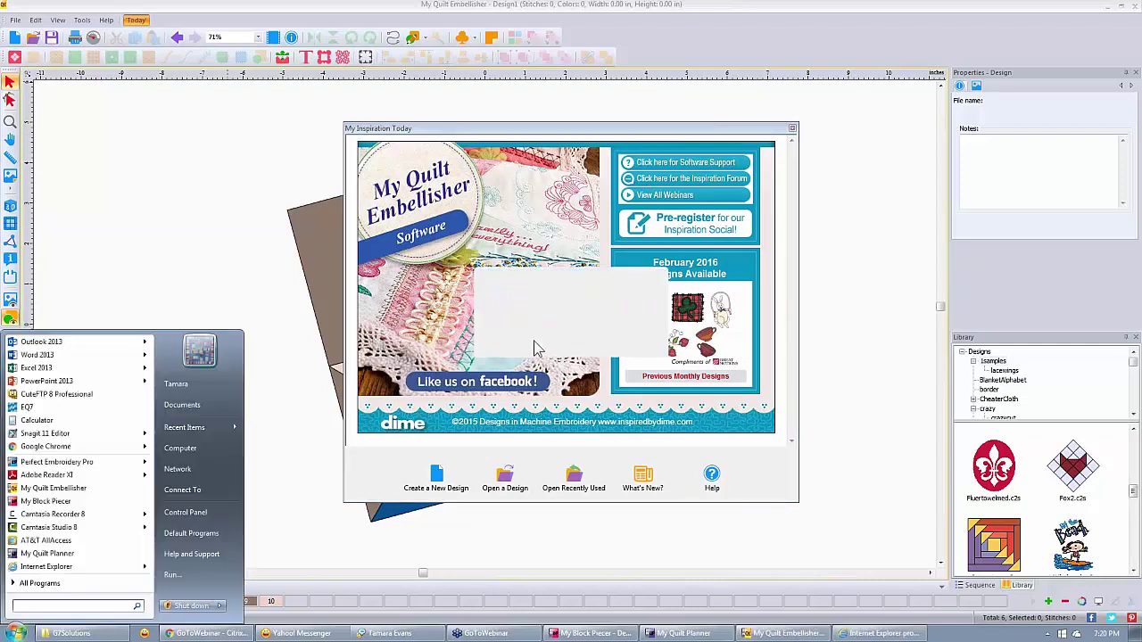
left_click(232, 209)
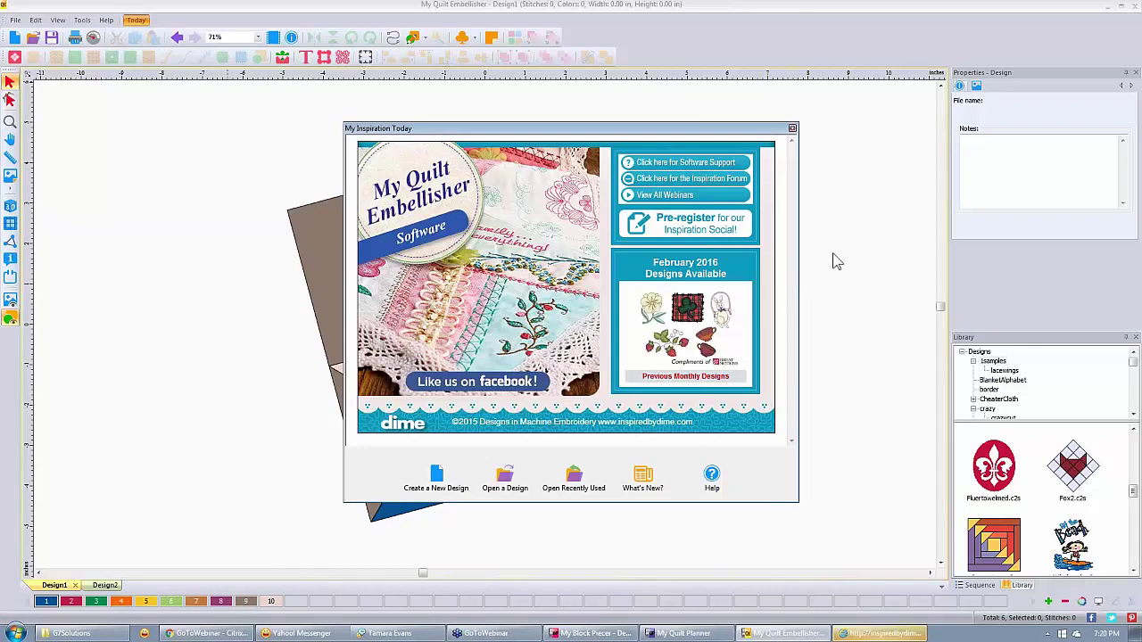
left_click(879, 634)
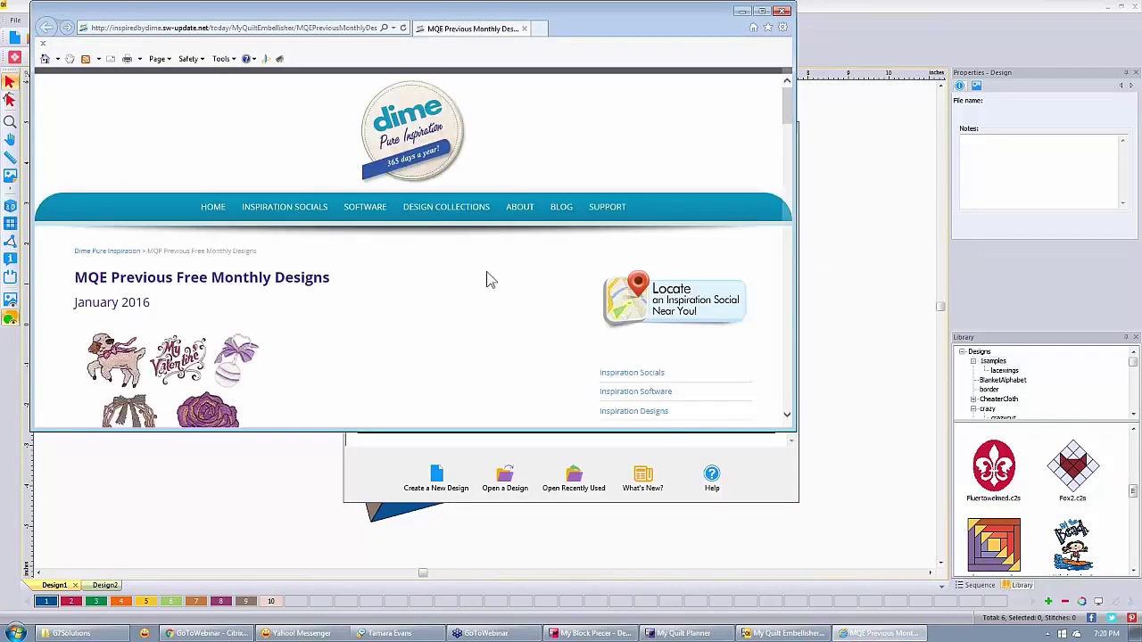
Step: Scroll the previous free designs page down to July 2015, then close Internet Explorer
scroll(487, 280, "down", 3)
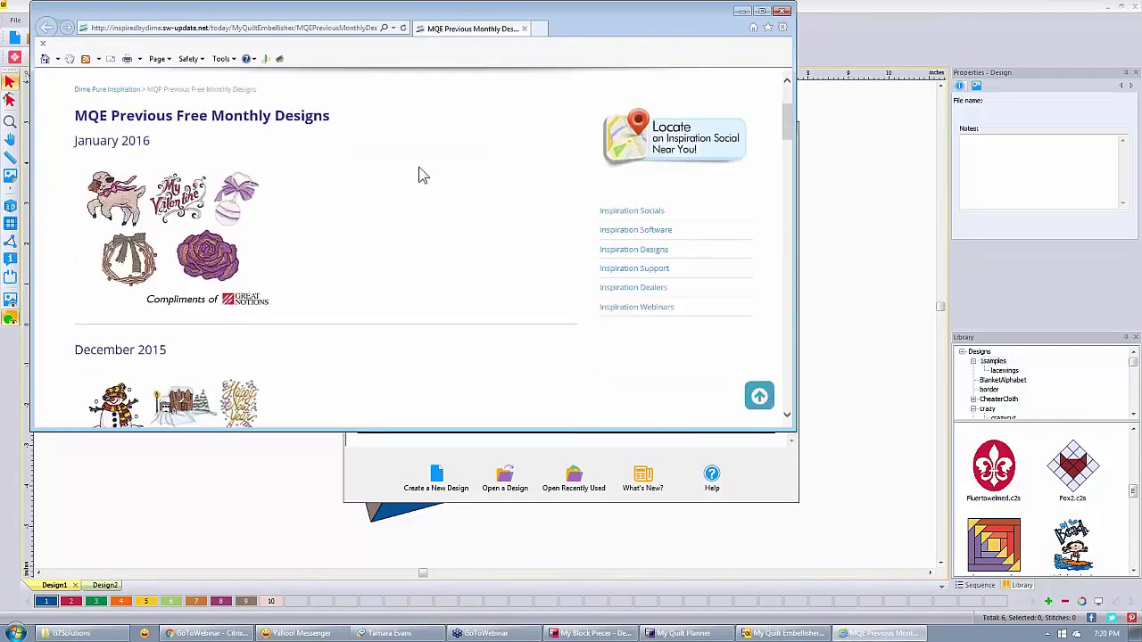
scroll(357, 181, "down", 6)
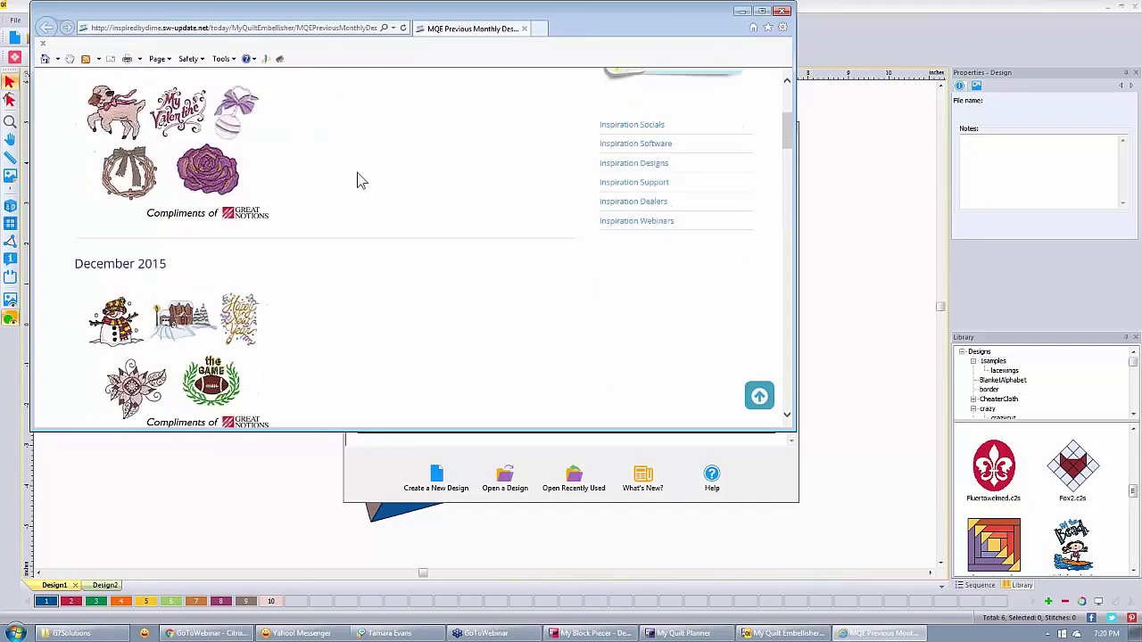
scroll(357, 181, "down", 6)
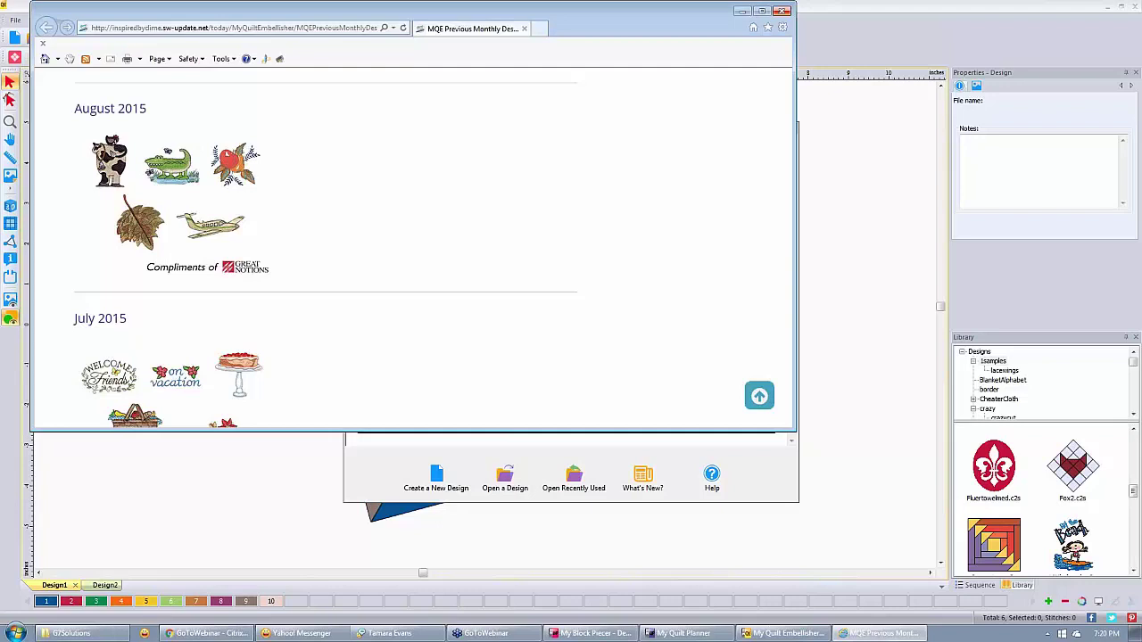
left_click(781, 9)
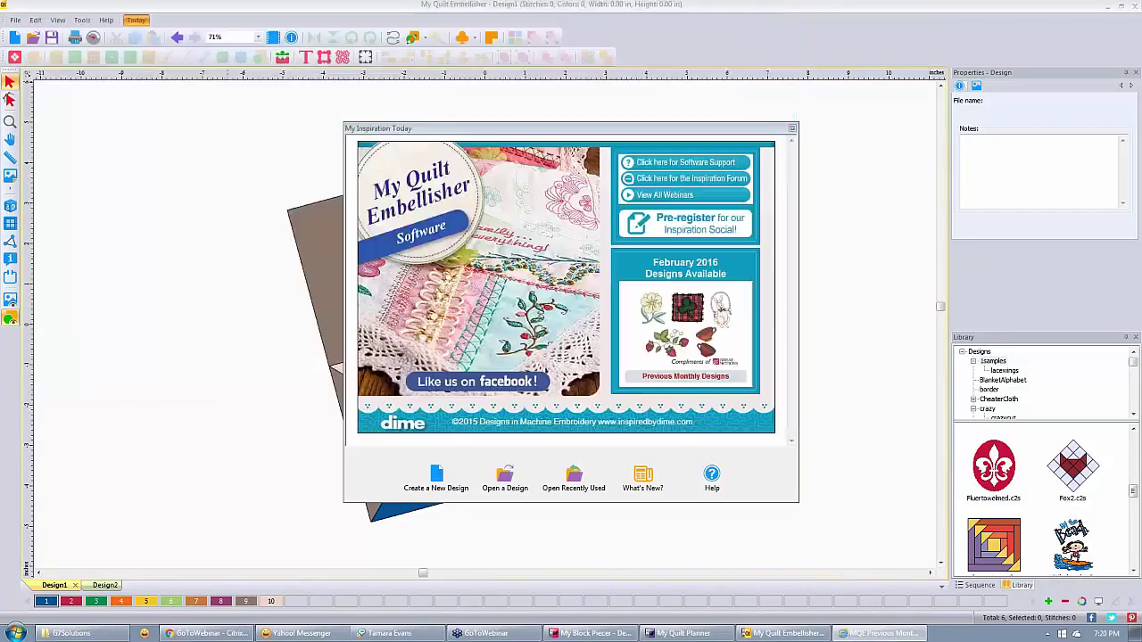
Step: Close My Inspiration Today and return the side panel to the design library
left_click(792, 130)
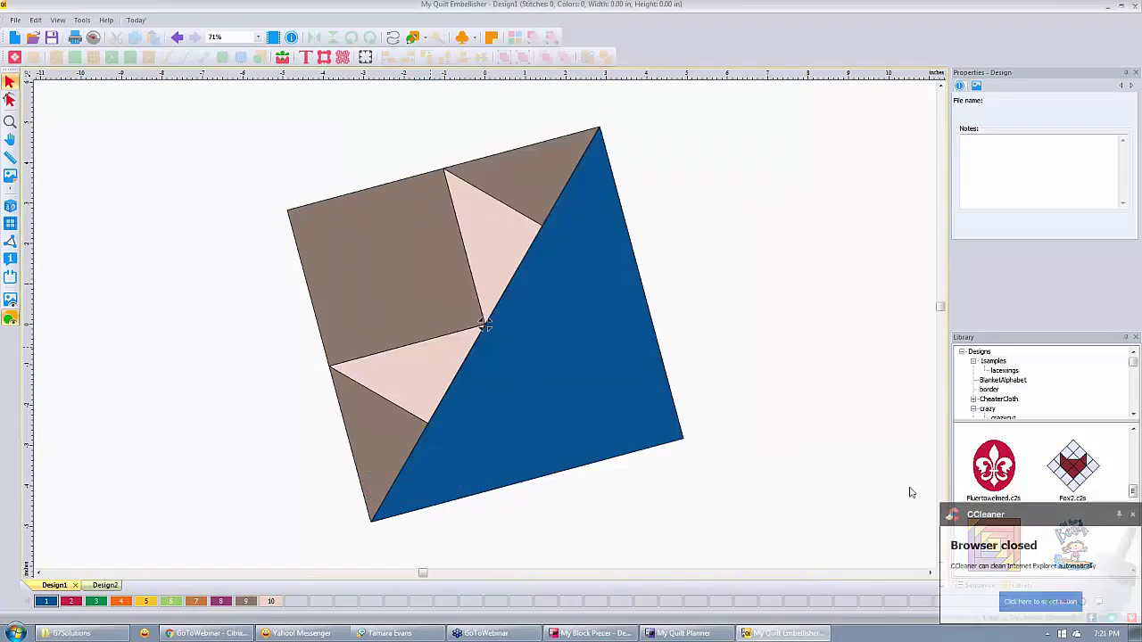
left_click(1133, 515)
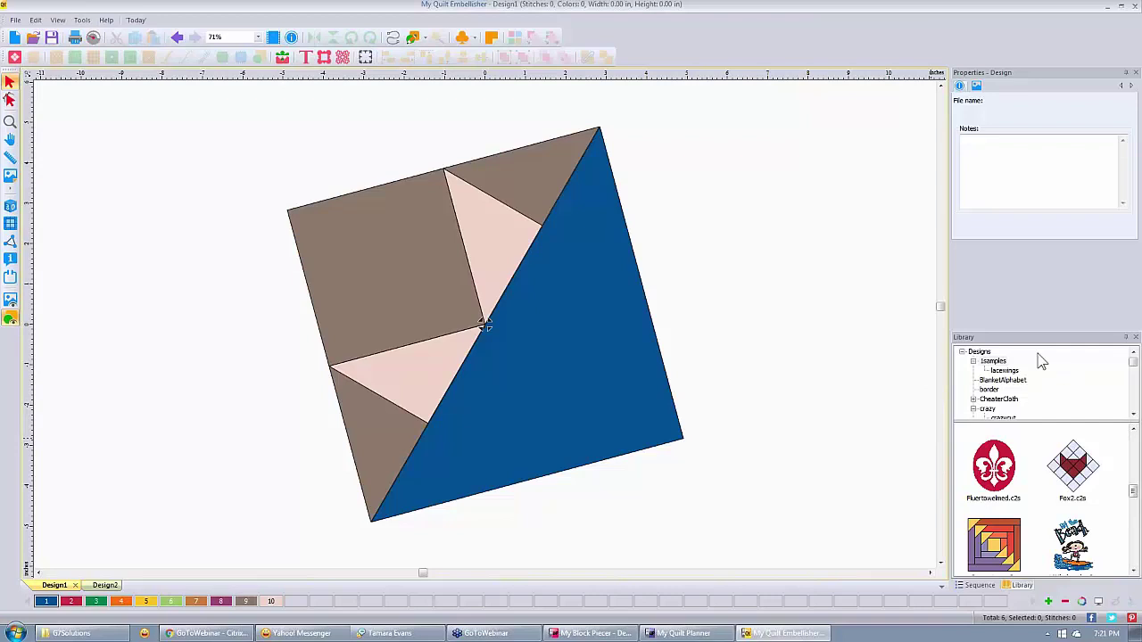
left_click(980, 586)
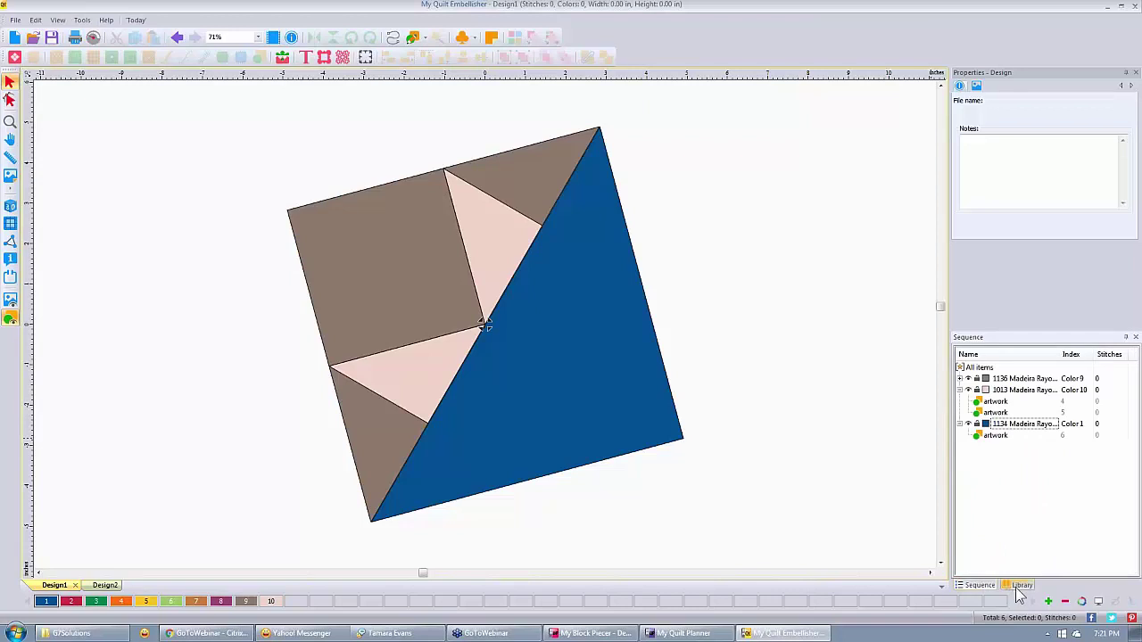
left_click(1017, 588)
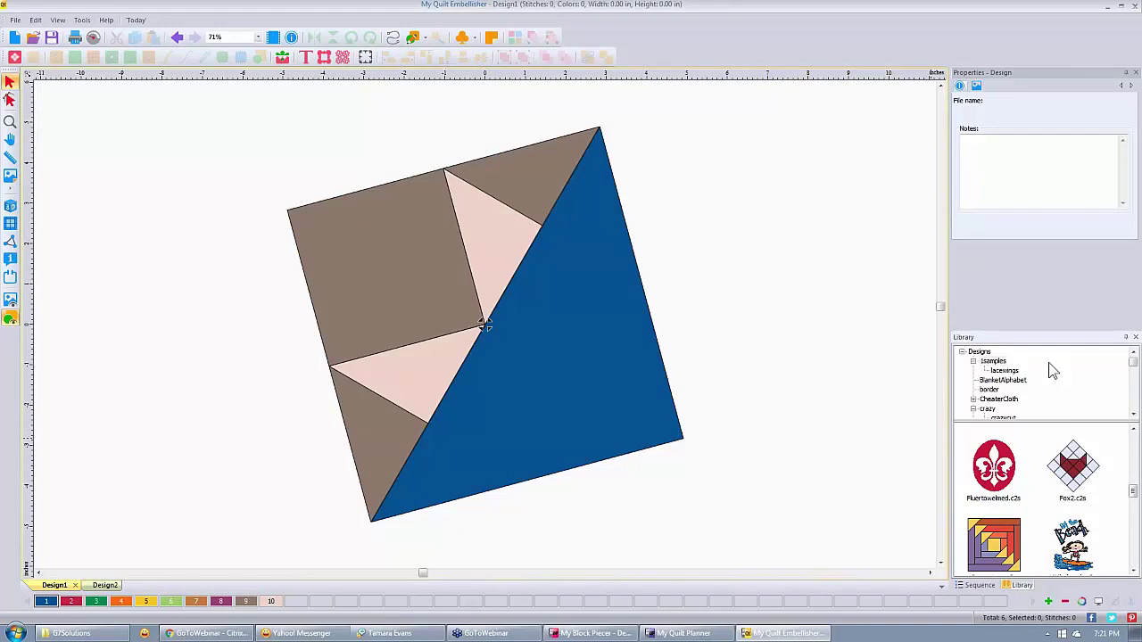
Step: Expand the Dime Free Designs library folder to list its monthly subfolders, including February_2016
left_click(1134, 414)
left_click(1134, 414)
left_click(1134, 414)
left_click(1134, 414)
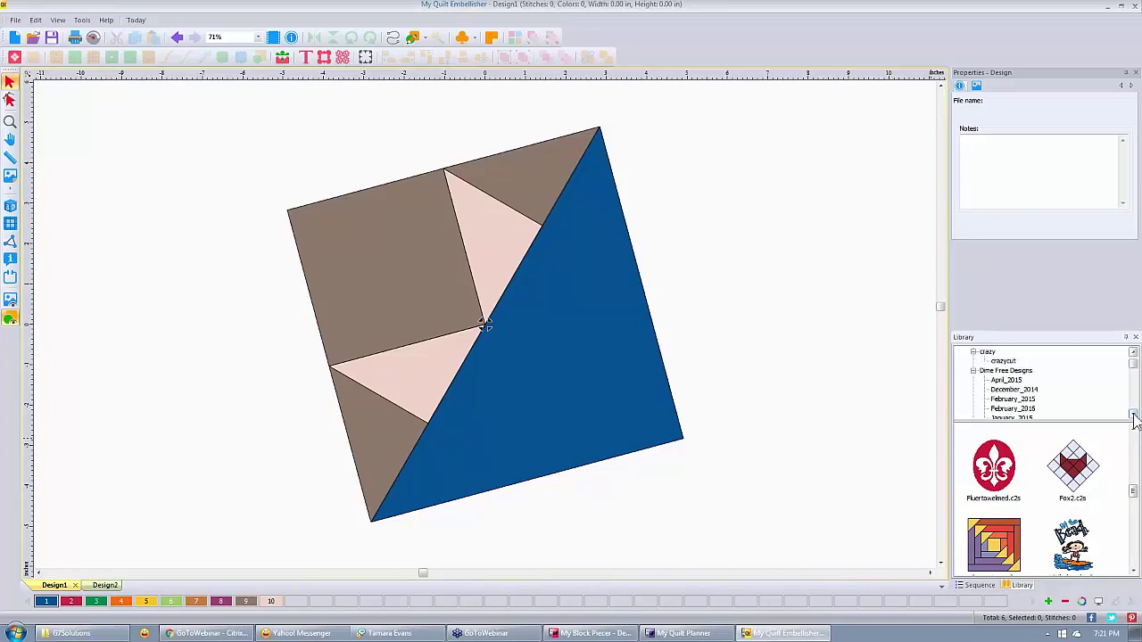
left_click(974, 371)
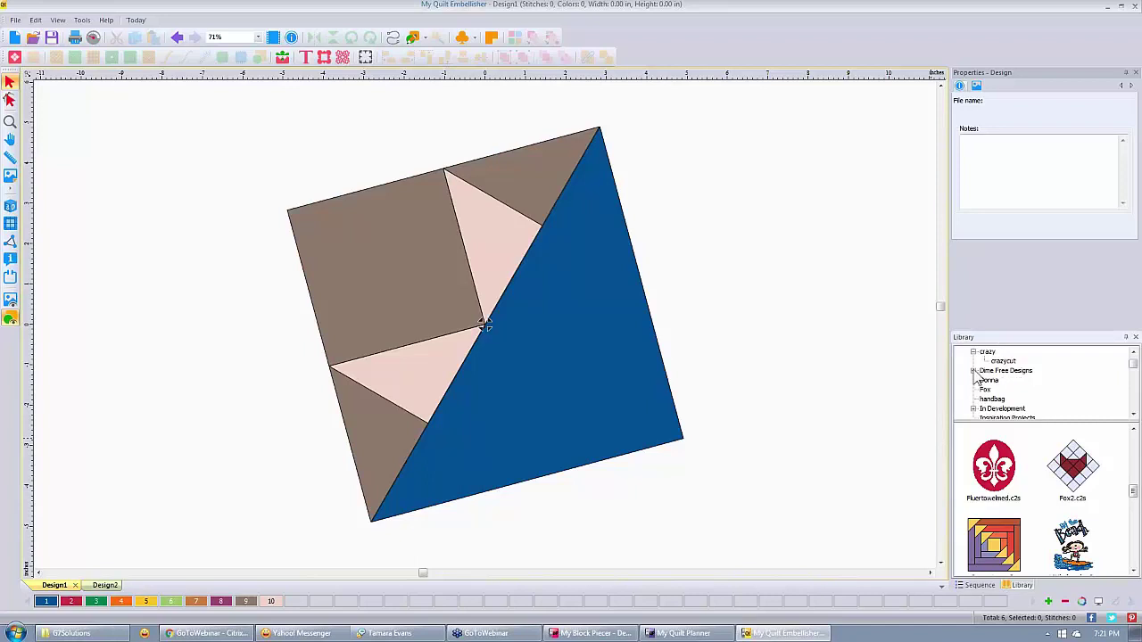
left_click(974, 372)
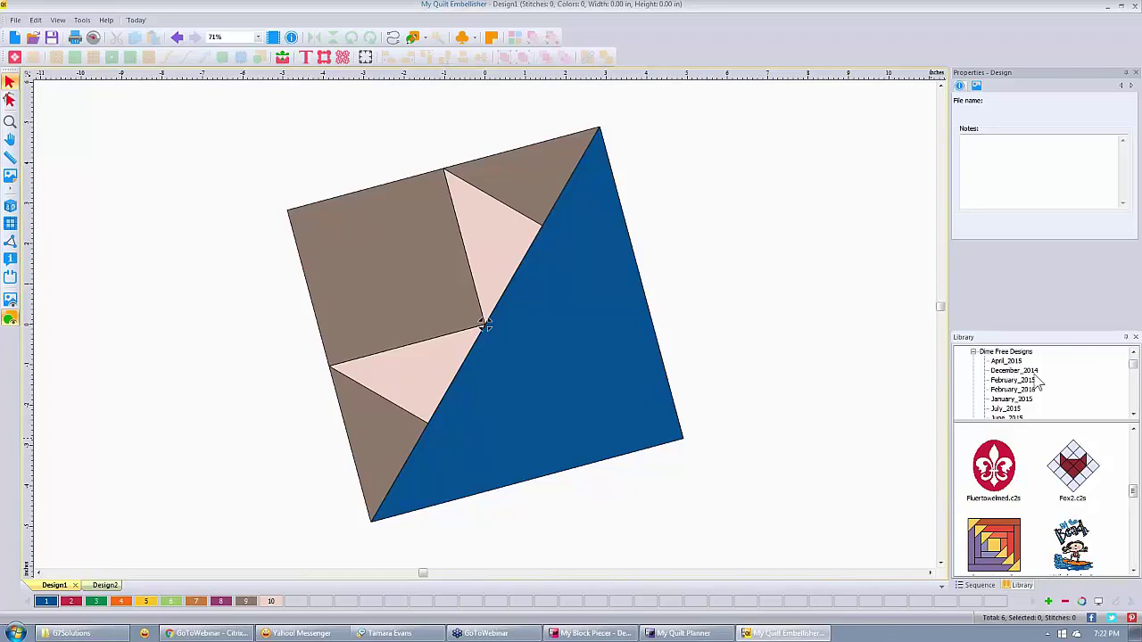
Step: Browse the December_2014, February_2015 and February_2016 Dime Free Designs thumbnails
left_click(1010, 372)
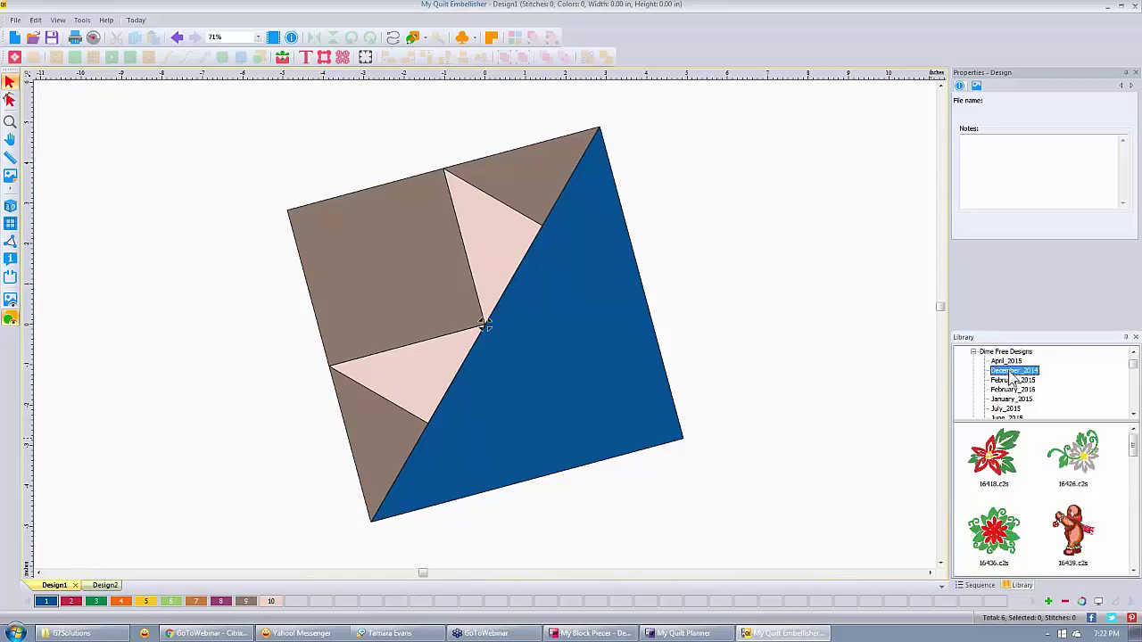
left_click_drag(1134, 448, 1138, 562)
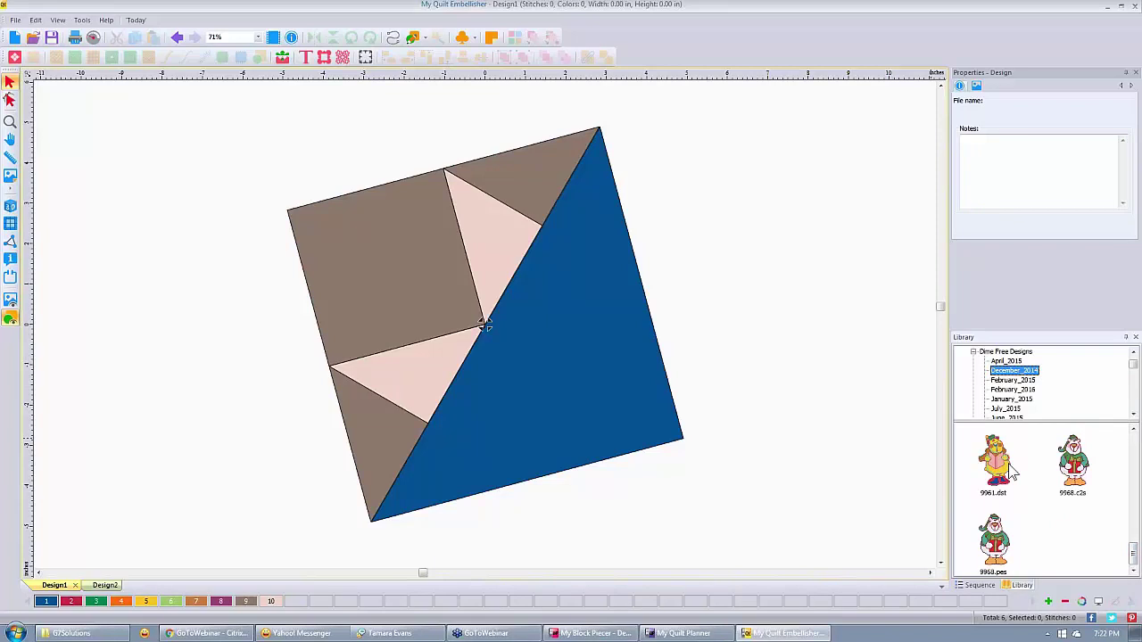
left_click_drag(1136, 564, 1062, 426)
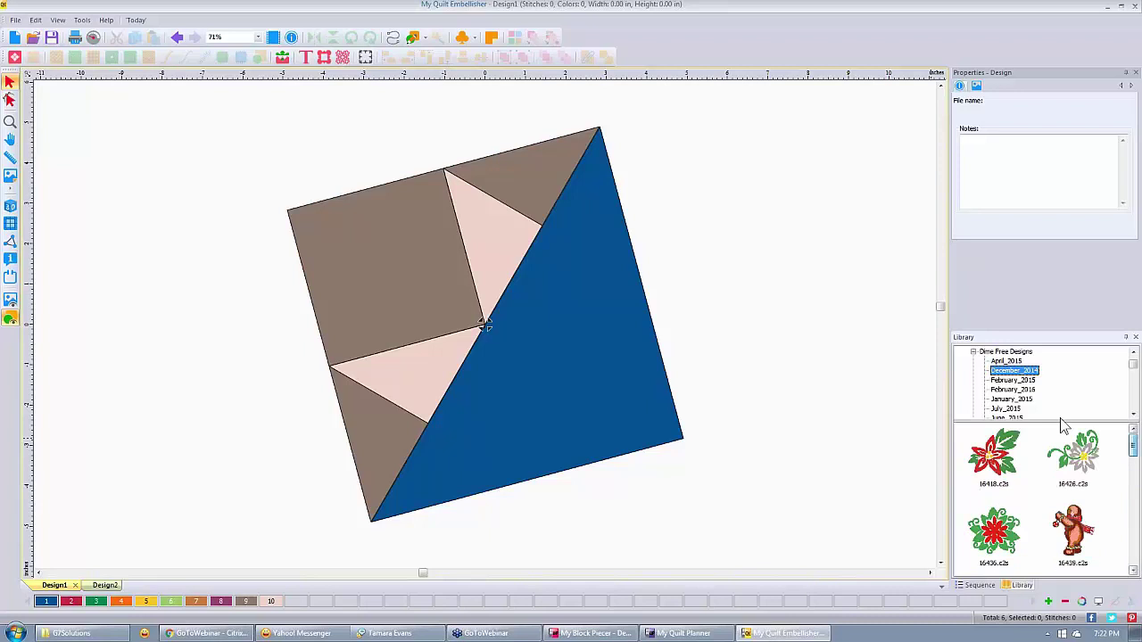
left_click(1013, 380)
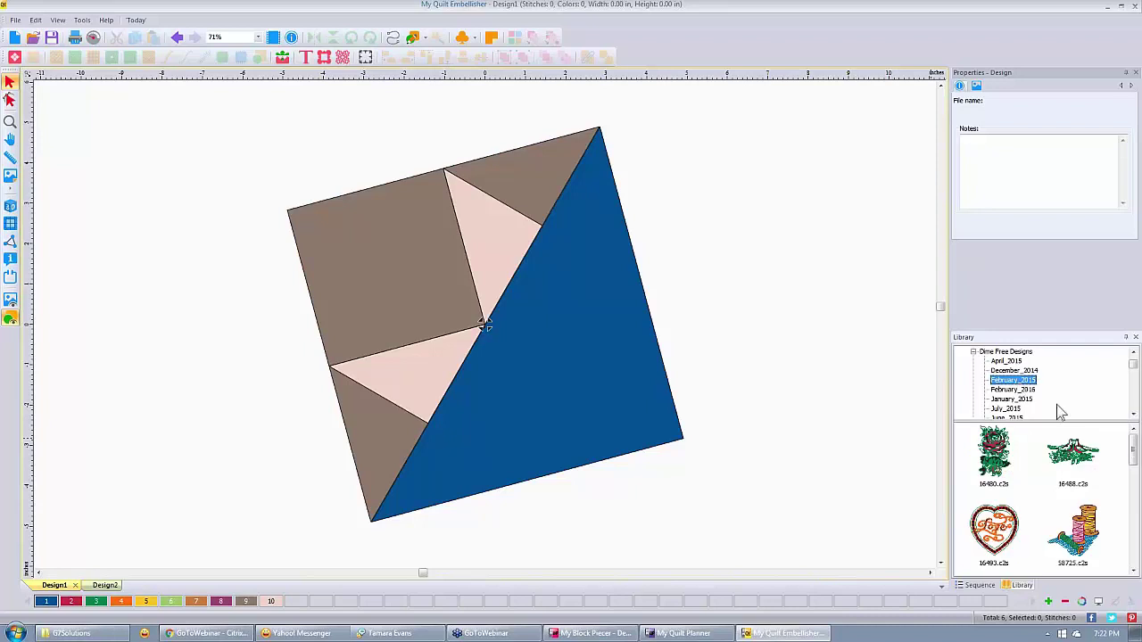
left_click_drag(1136, 449, 1136, 560)
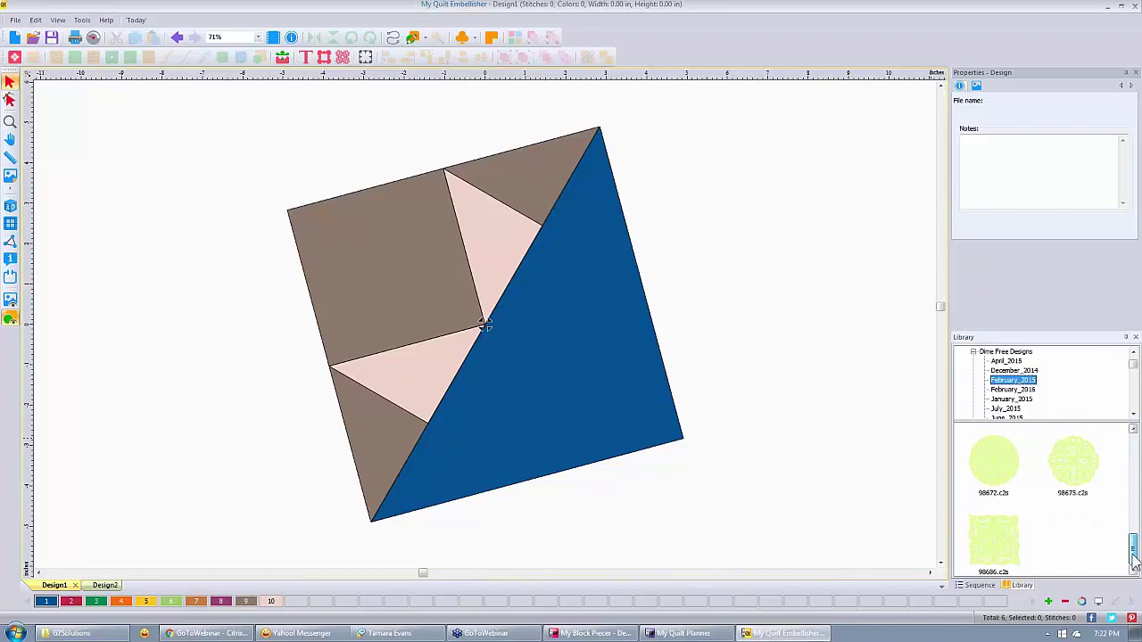
left_click(1013, 392)
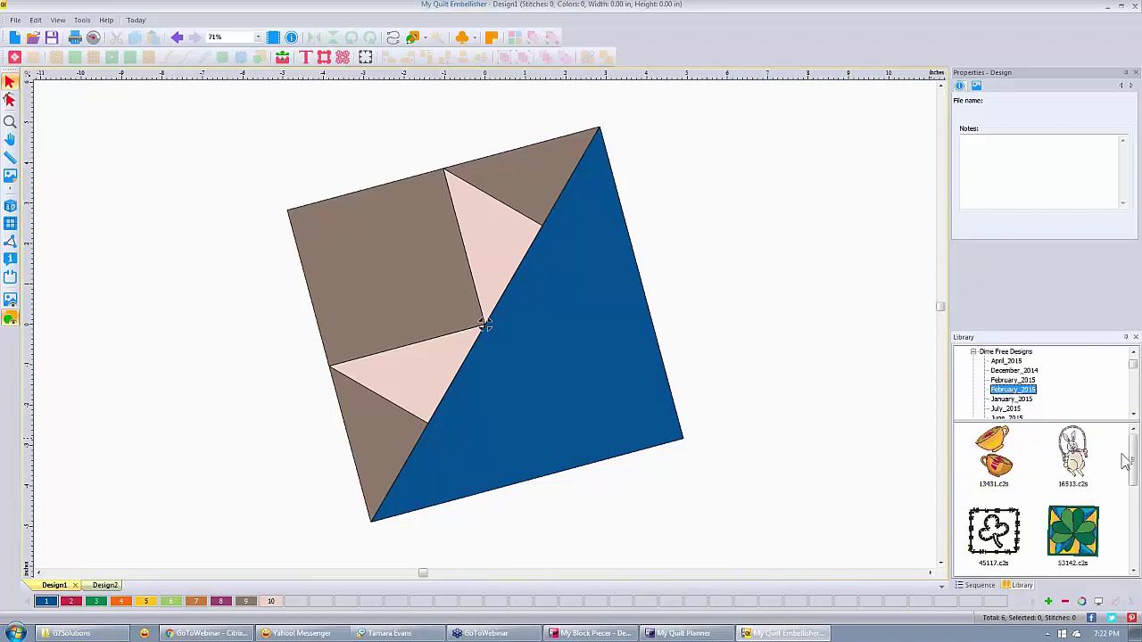
left_click_drag(1136, 457, 1135, 559)
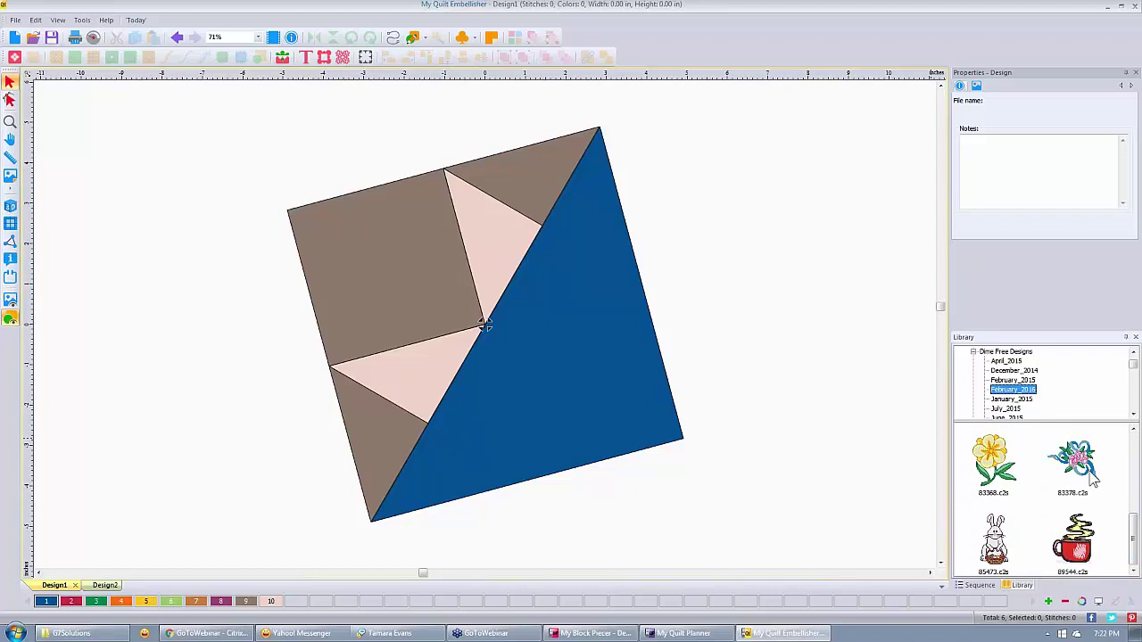
Step: Start Design3 and drop the 83368.c2s flower on it (5816 stitches, 2.04 by 2.40 in)
left_click(14, 36)
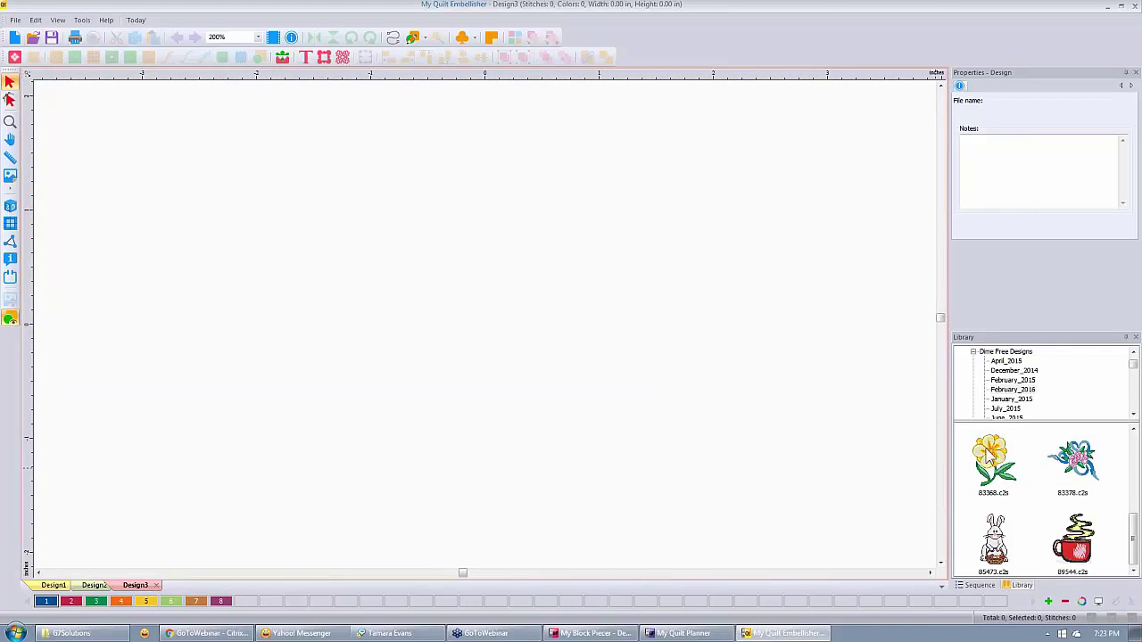
left_click_drag(989, 455, 513, 303)
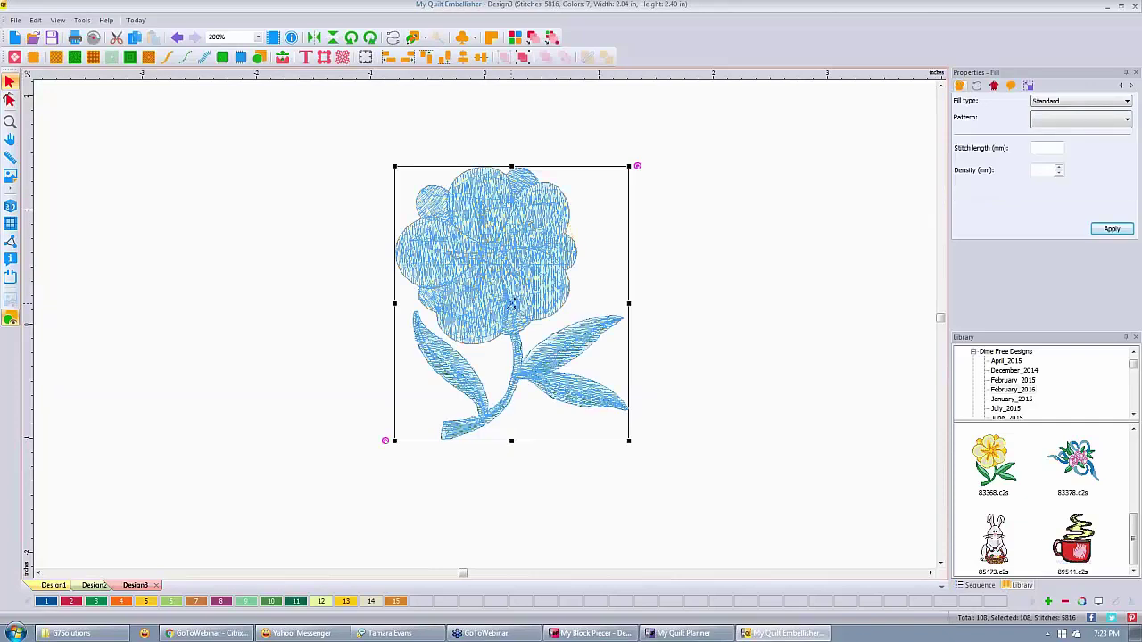
Step: Select the flower and drag its handles to enlarge it
left_click(725, 316)
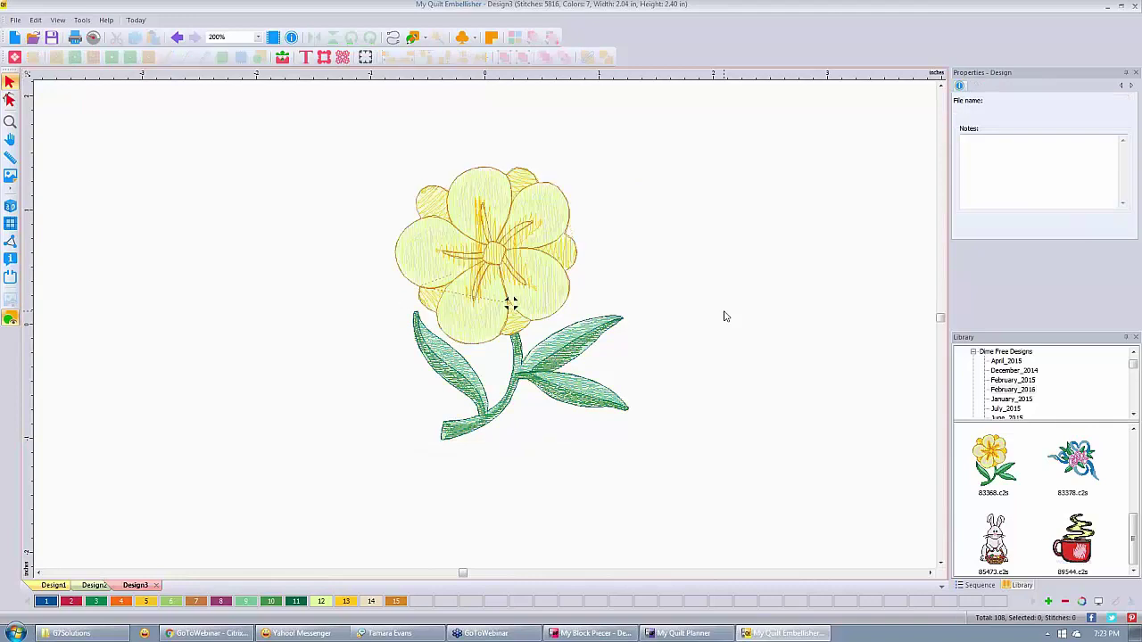
left_click(512, 304)
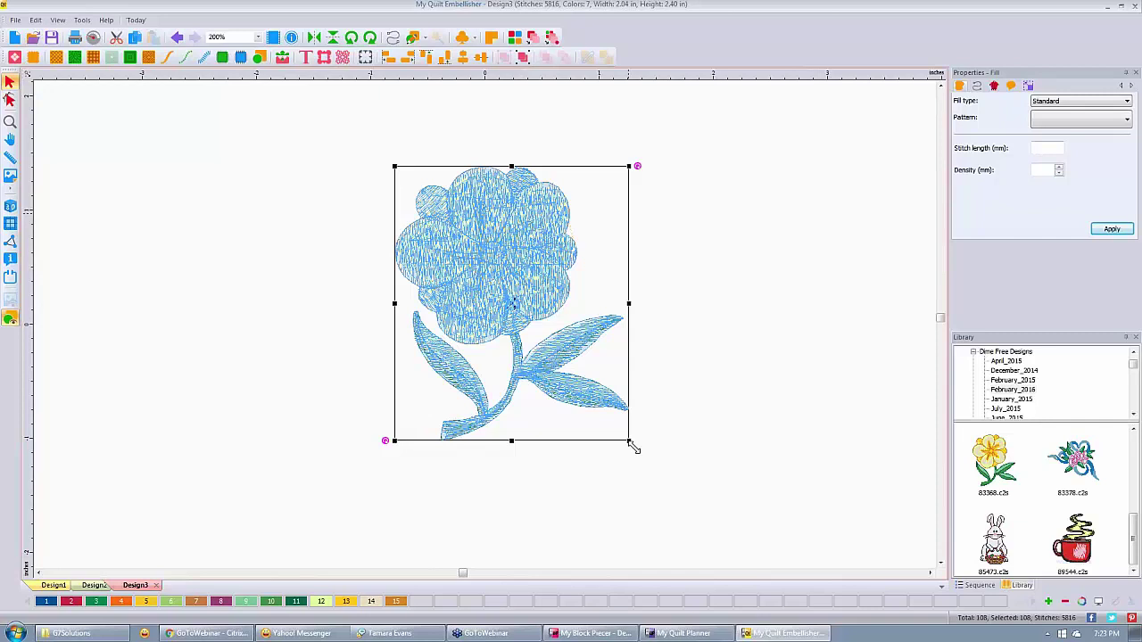
left_click_drag(633, 446, 750, 512)
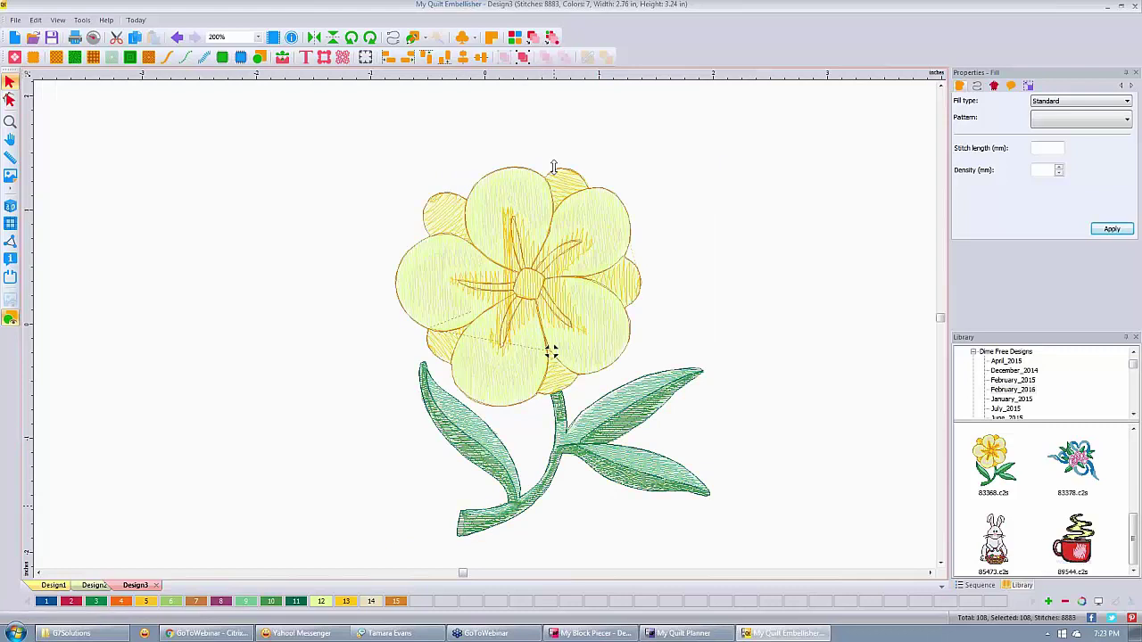
left_click_drag(553, 168, 553, 117)
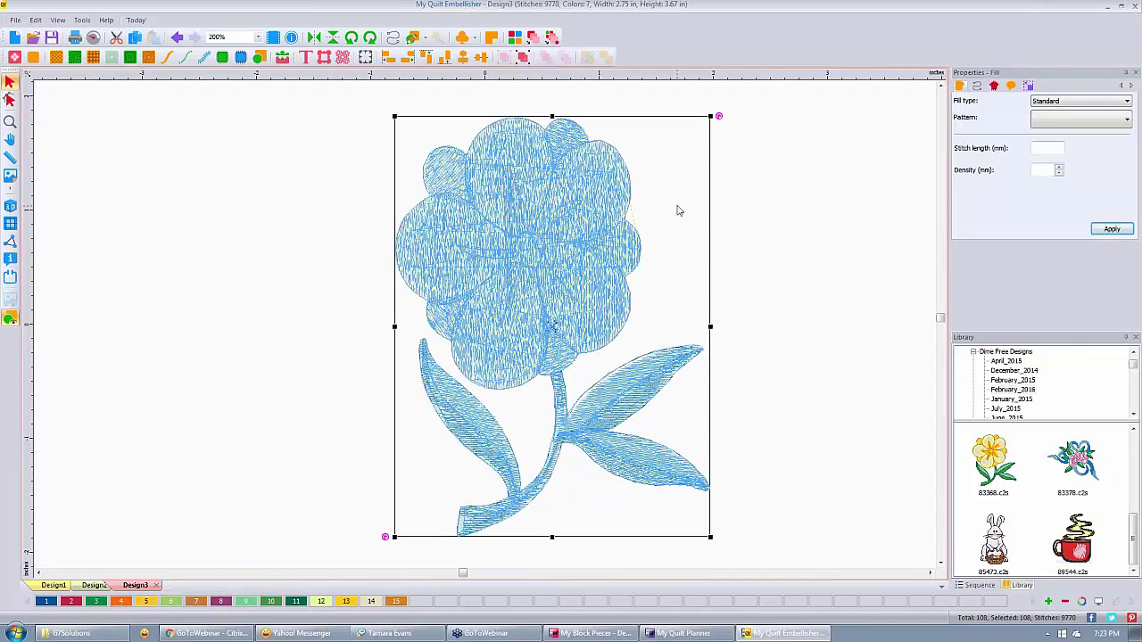
Step: Set the flower's width to 3 in with aspect kept, giving 3.00 by 4.00 in
left_click(1031, 87)
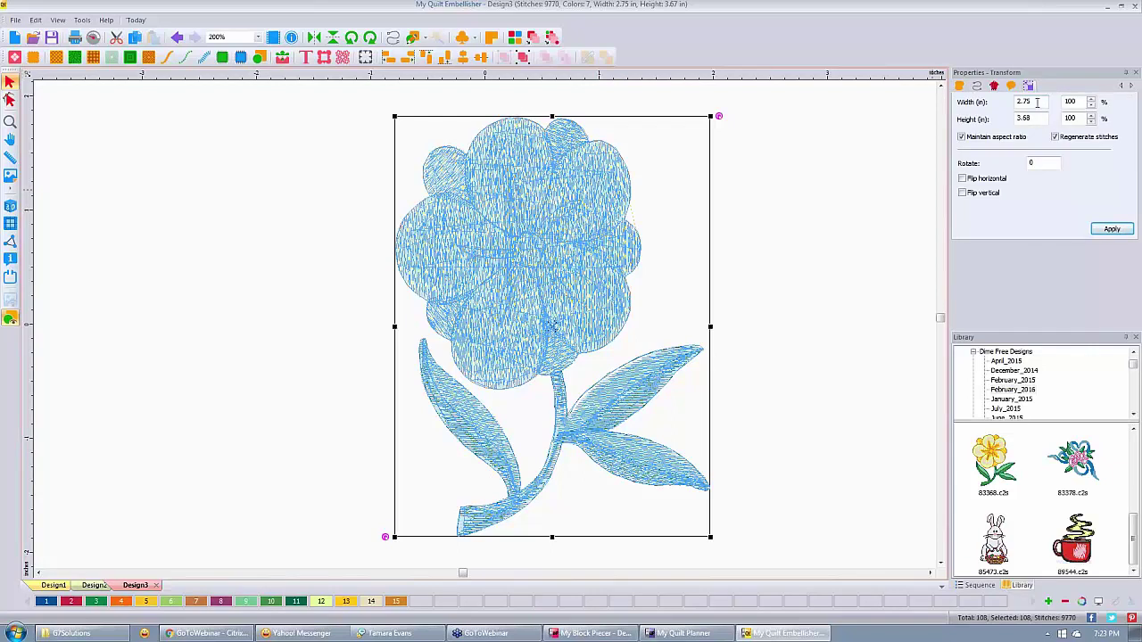
double_click(1035, 102)
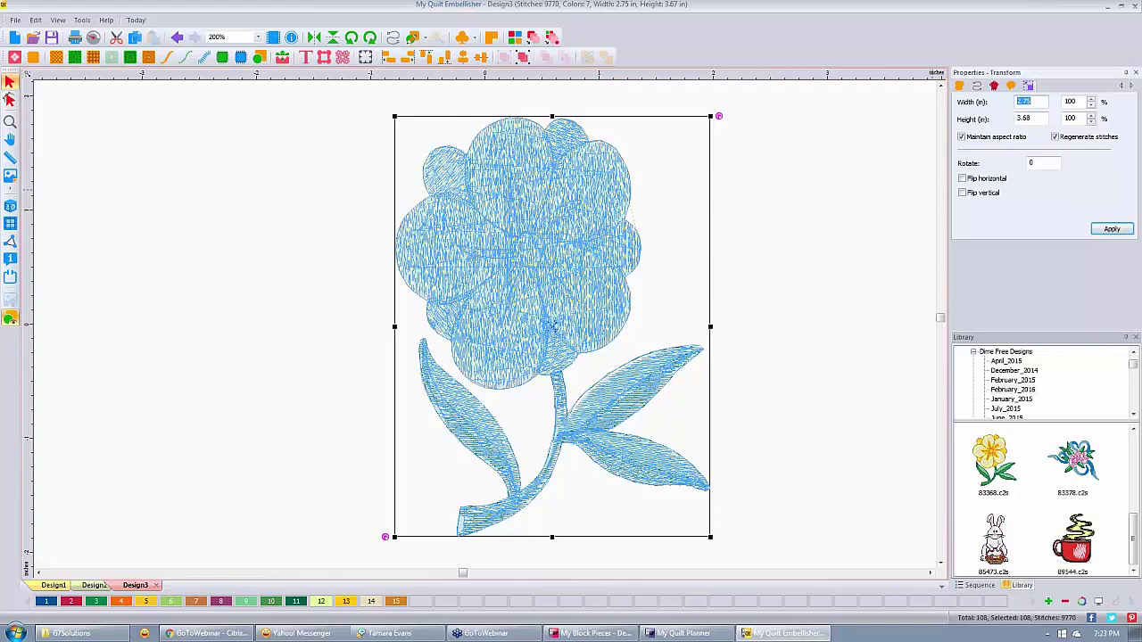
type("3.")
left_click(1112, 230)
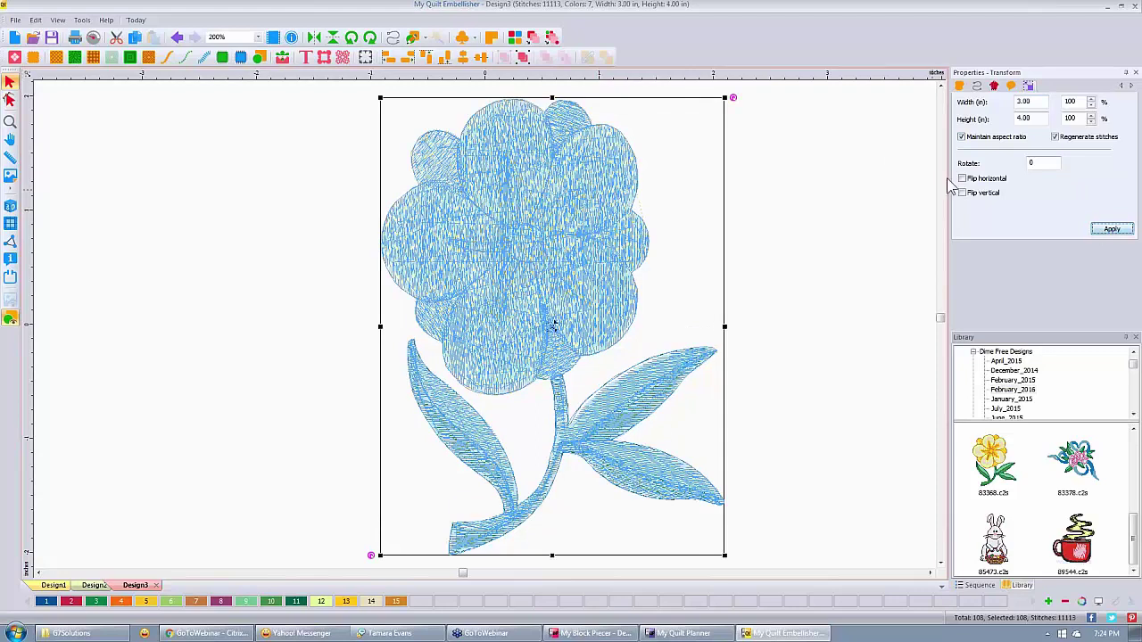
left_click(887, 160)
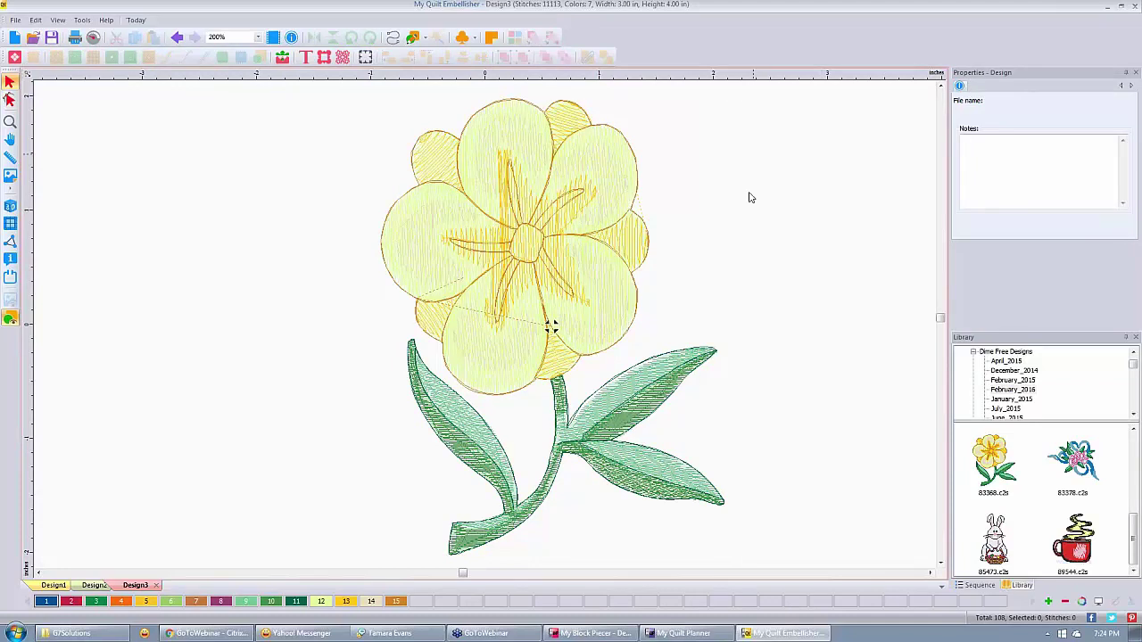
Step: Ungroup the flower, then select the right leaf and the front petals separately
left_click(551, 326)
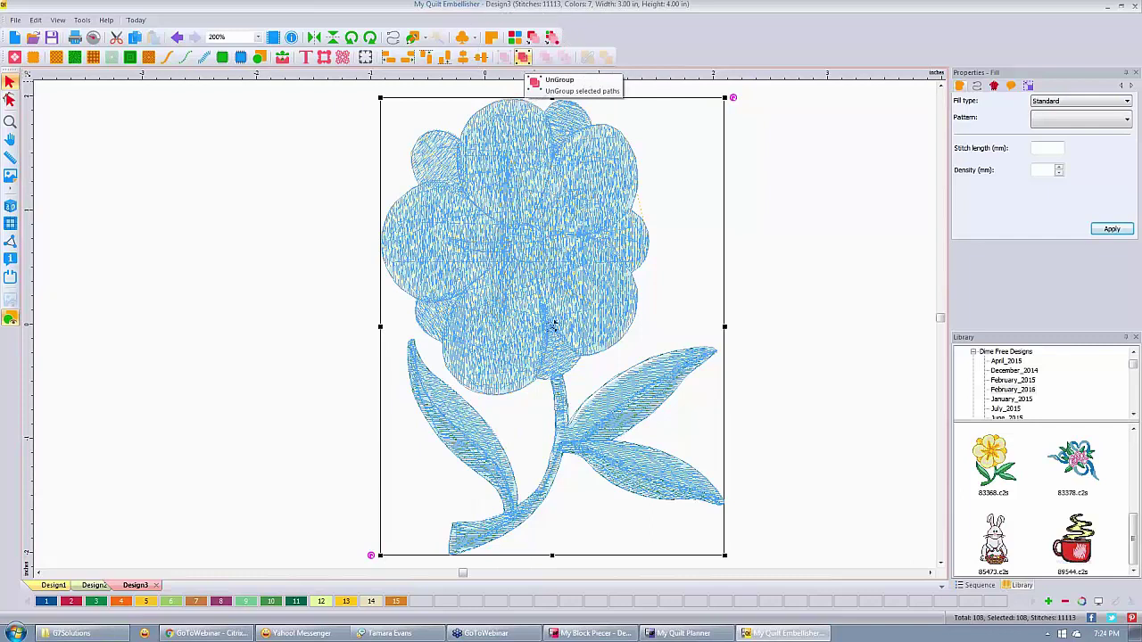
right_click(562, 235)
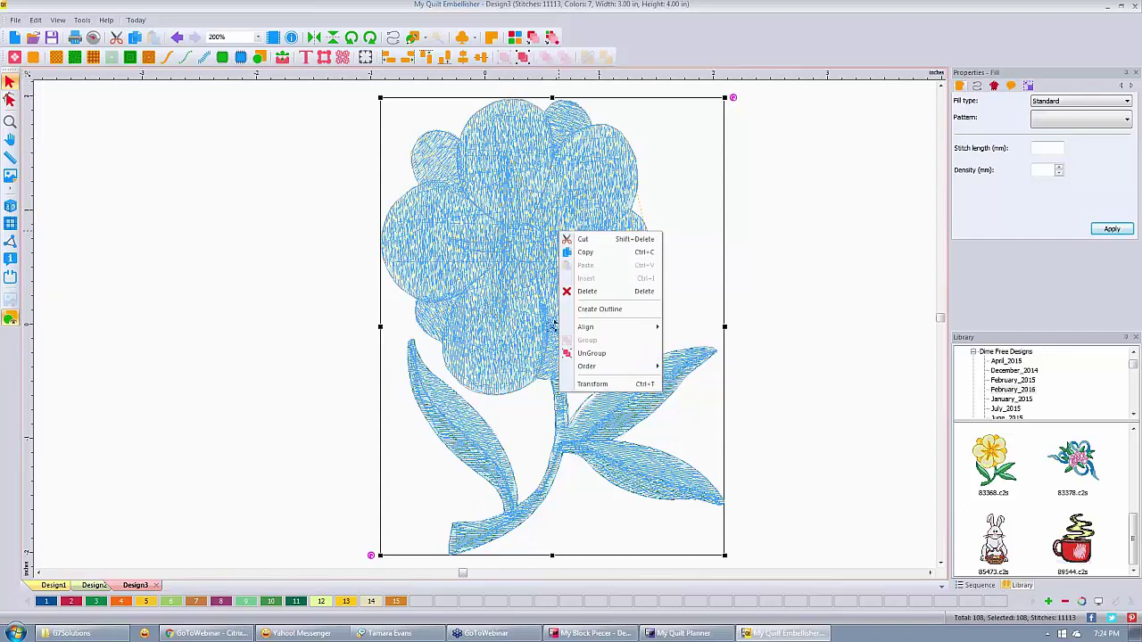
left_click(608, 354)
left_click(861, 242)
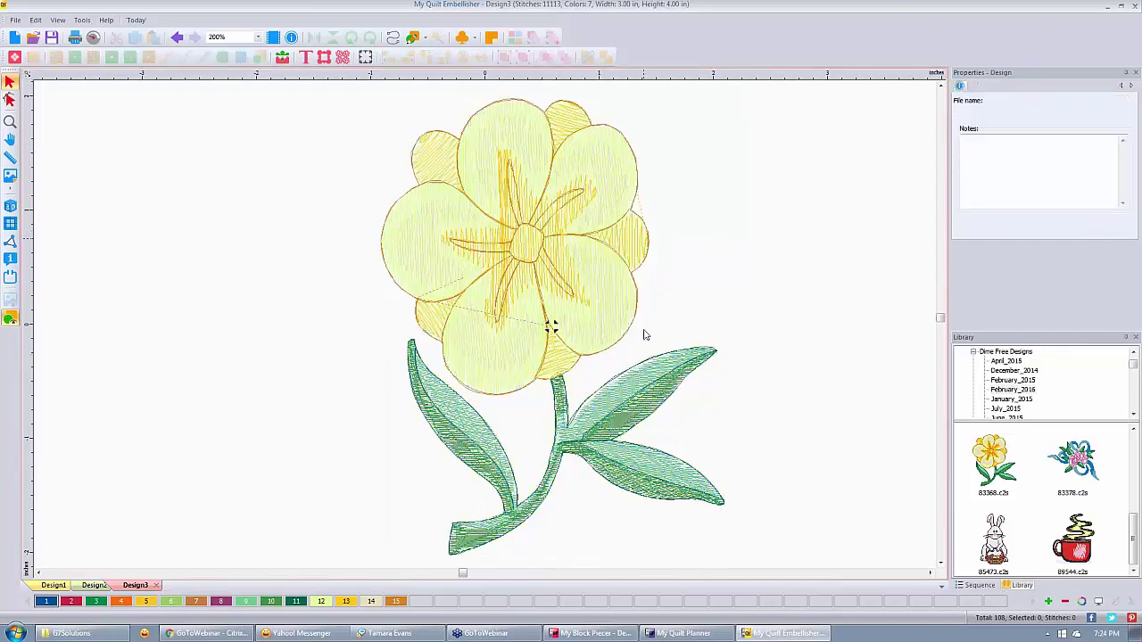
left_click(623, 390)
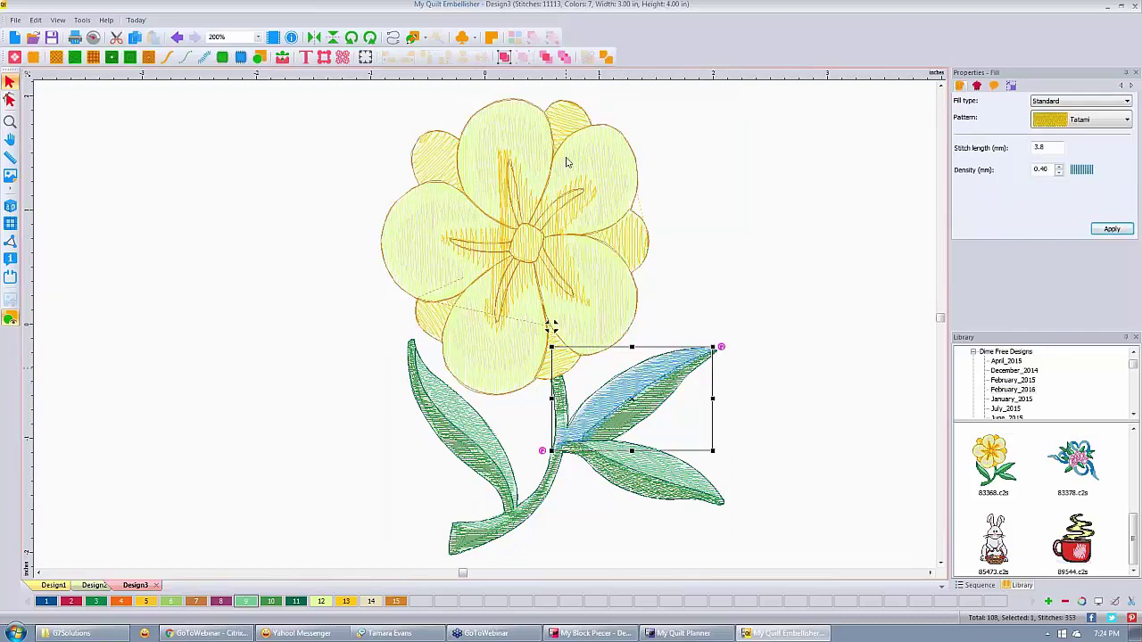
left_click(625, 209)
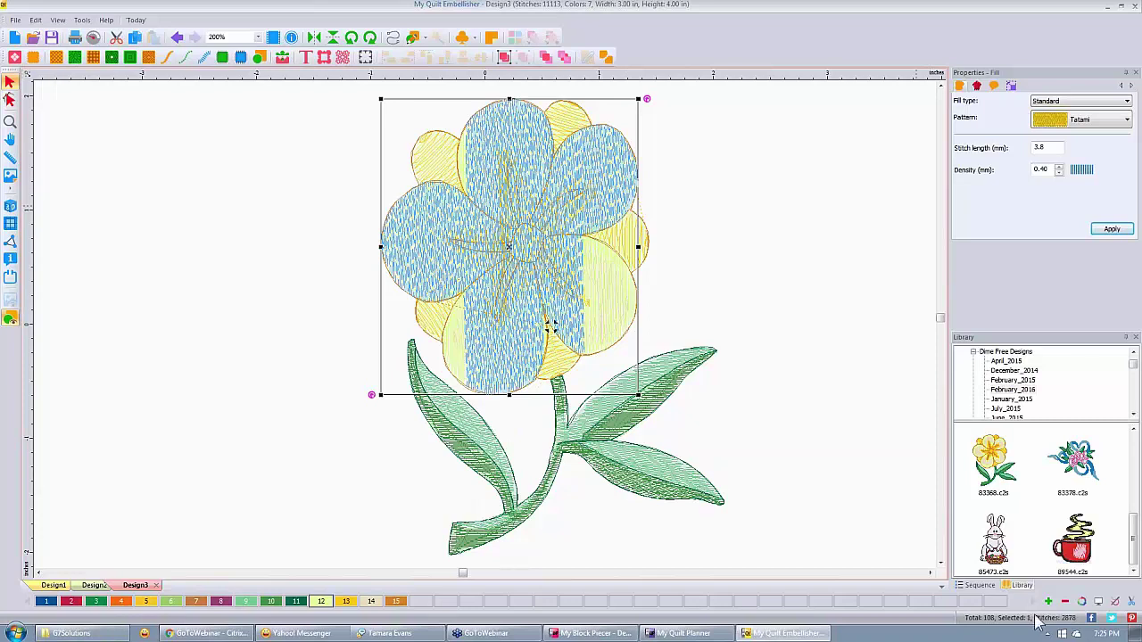
Step: List the stitch sequence and select the 1064 and 1139 colour groups (petals 5543 stitches)
left_click(1036, 485)
left_click(988, 585)
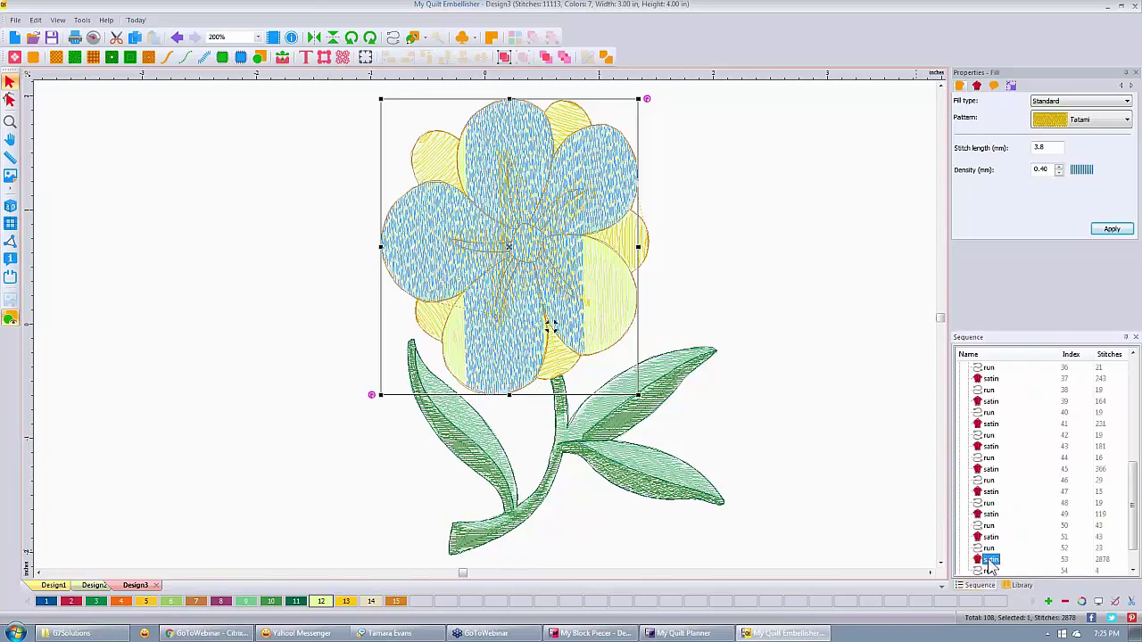
scroll(1025, 455, "up", 10)
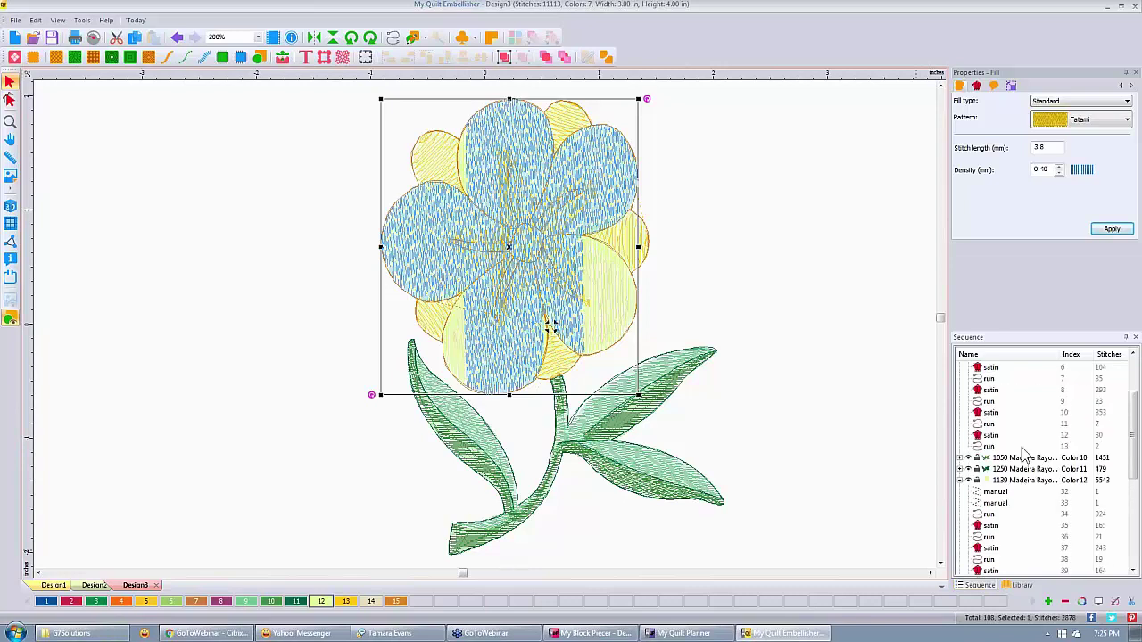
left_click(960, 481)
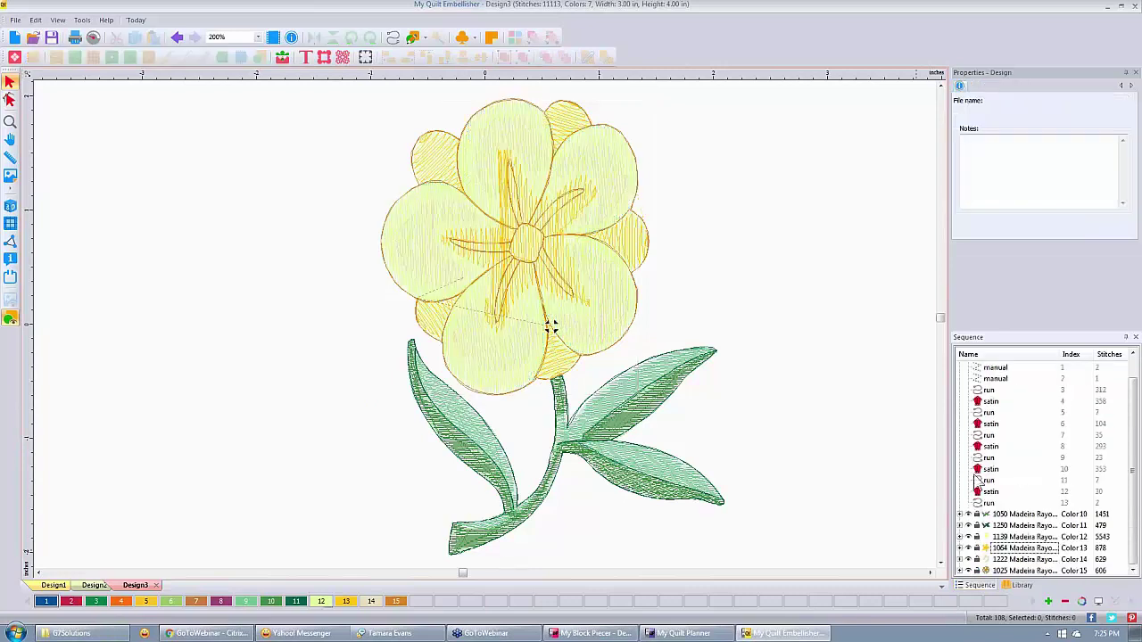
left_click(1022, 548)
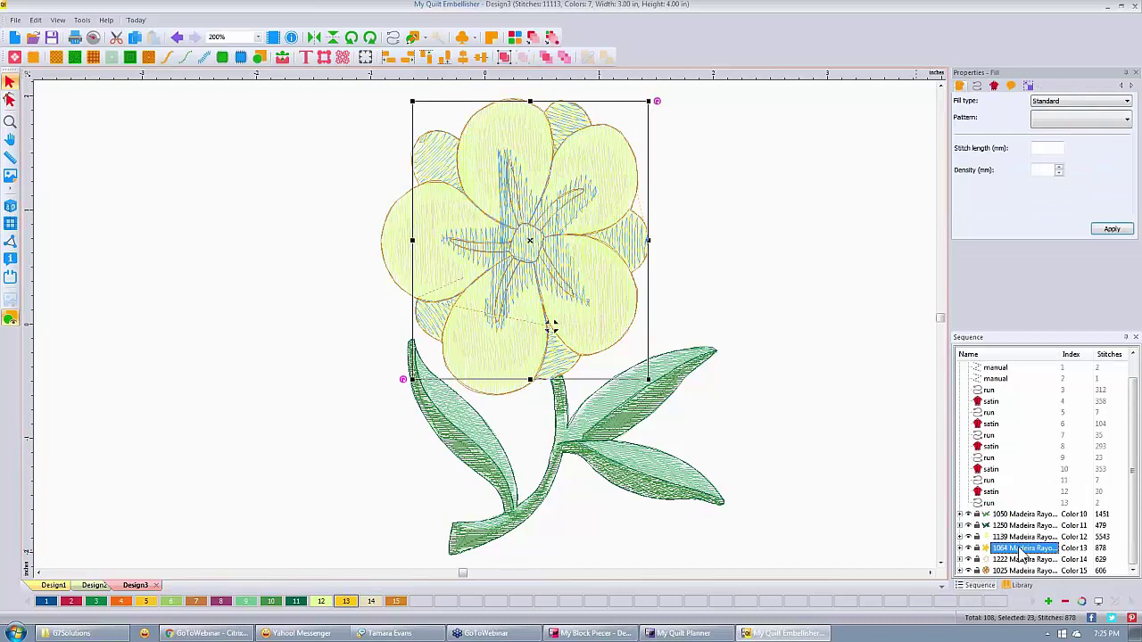
left_click(1021, 537)
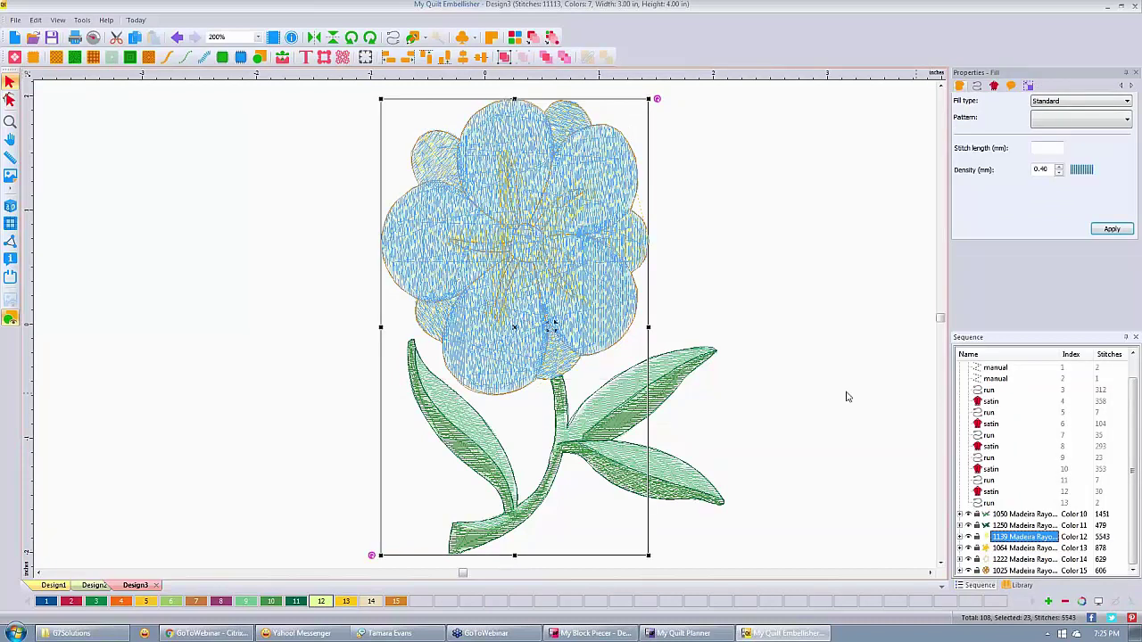
Step: Recolour the flower's petals pink with the Cardinal 1184 thread
left_click(70, 602)
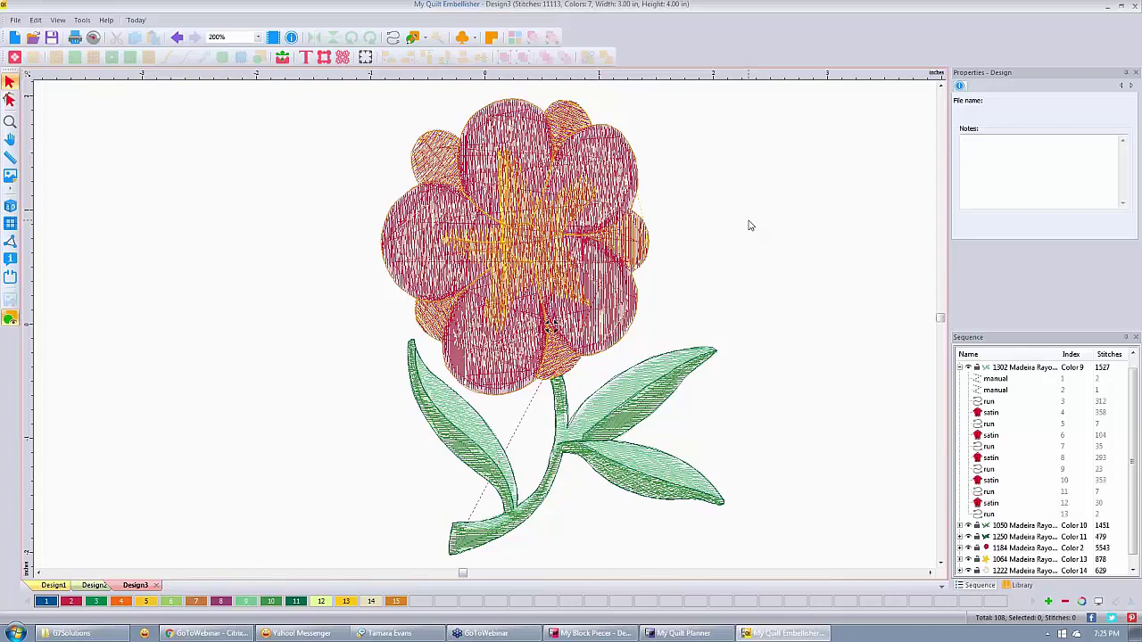
Step: Bring up the Open dialog to load another design
left_click(33, 40)
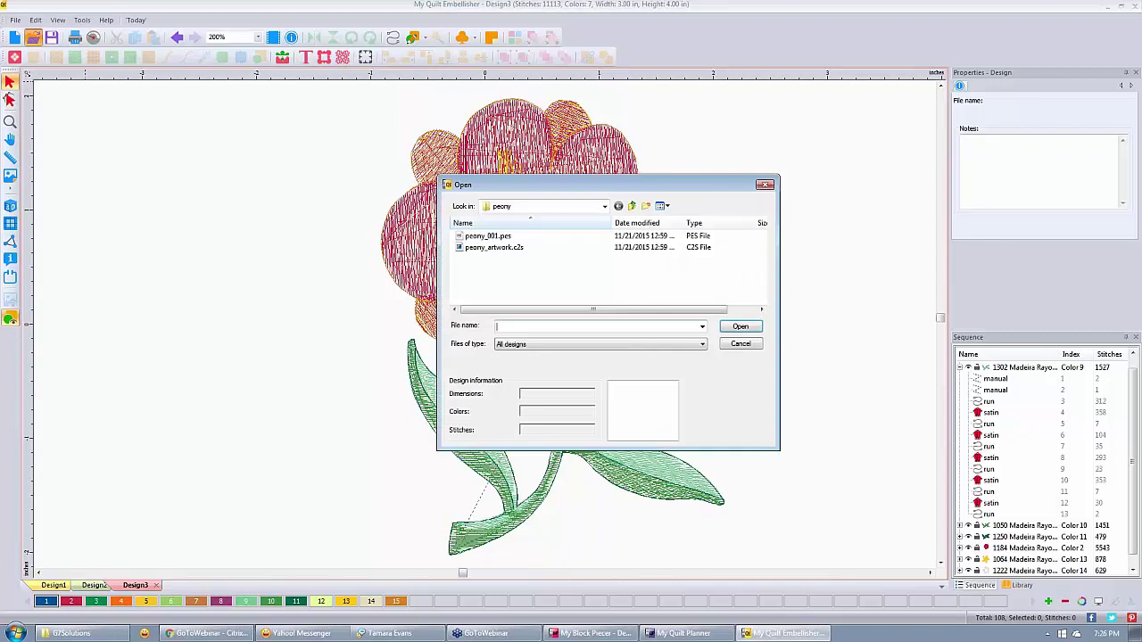
Step: Browse up through the folders, via the Desktop and DIME shortcut, to the C drive root
left_click(633, 206)
left_click(632, 206)
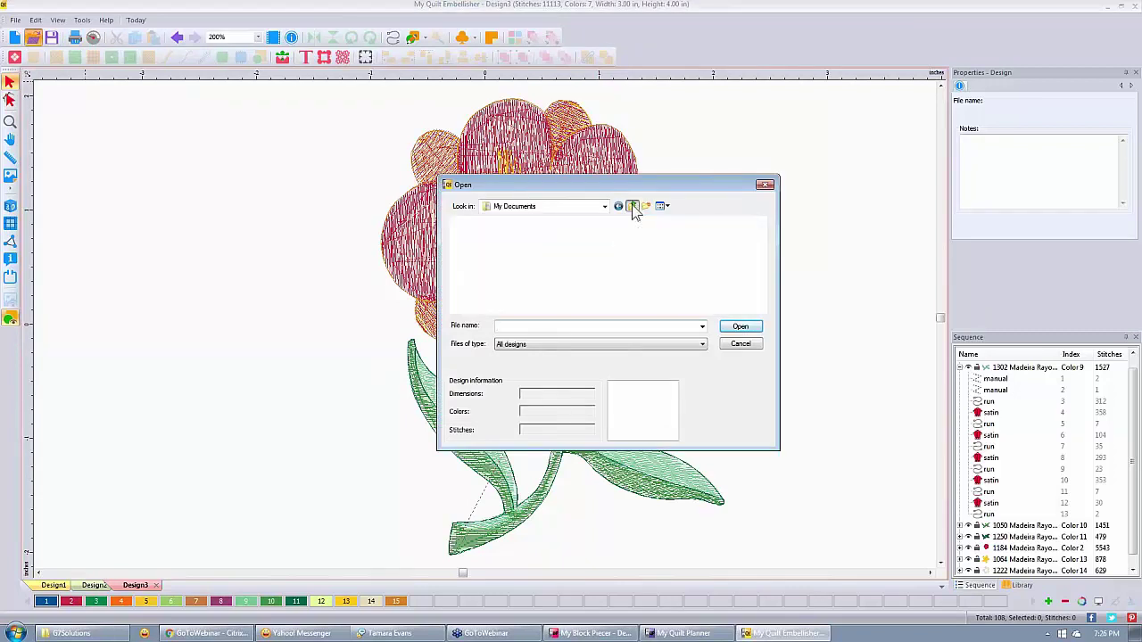
left_click(633, 206)
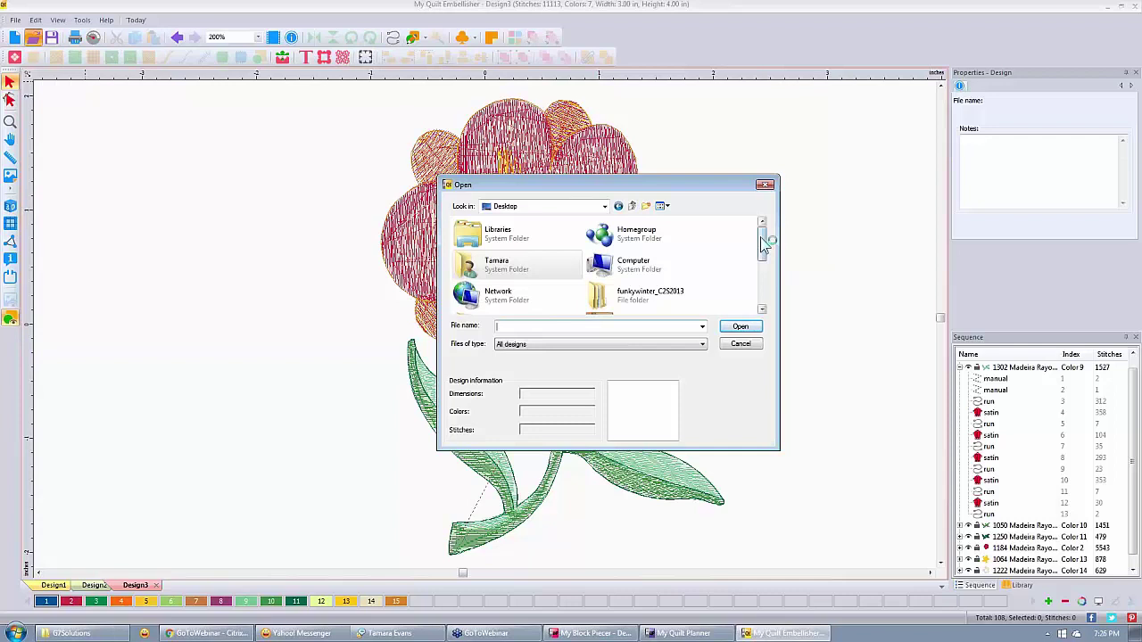
left_click_drag(765, 233, 765, 303)
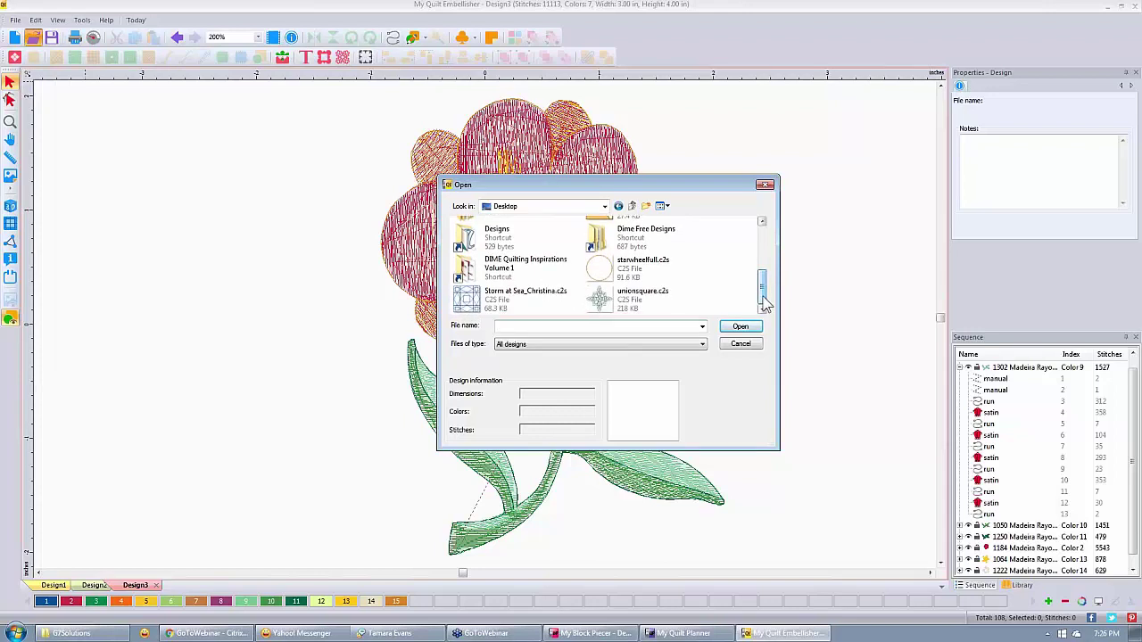
double_click(509, 268)
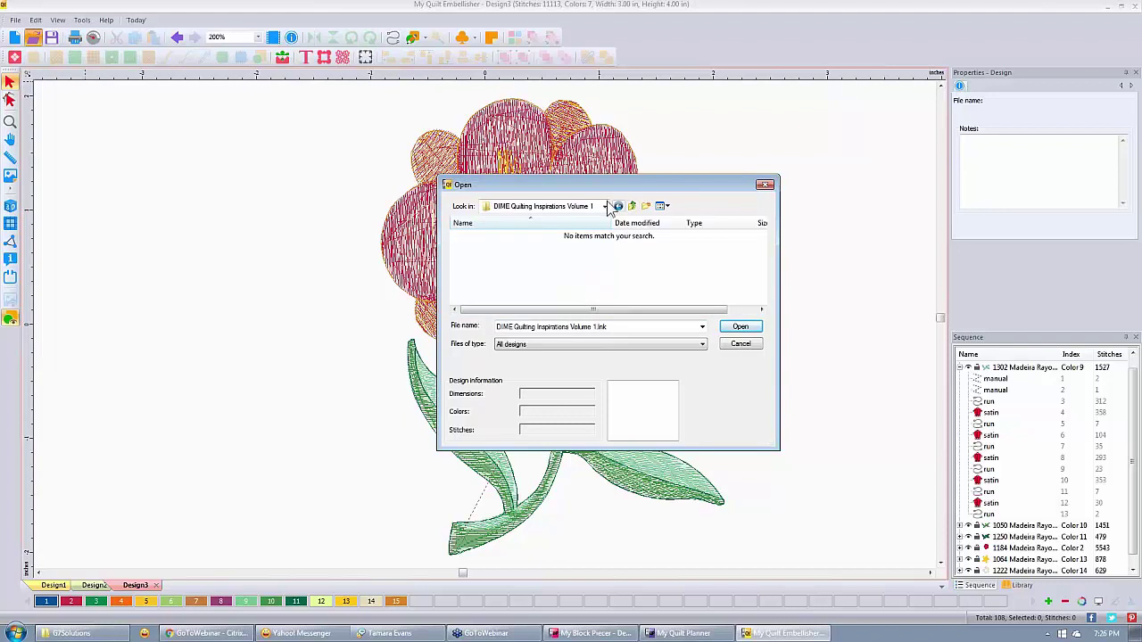
left_click(633, 206)
left_click(633, 206)
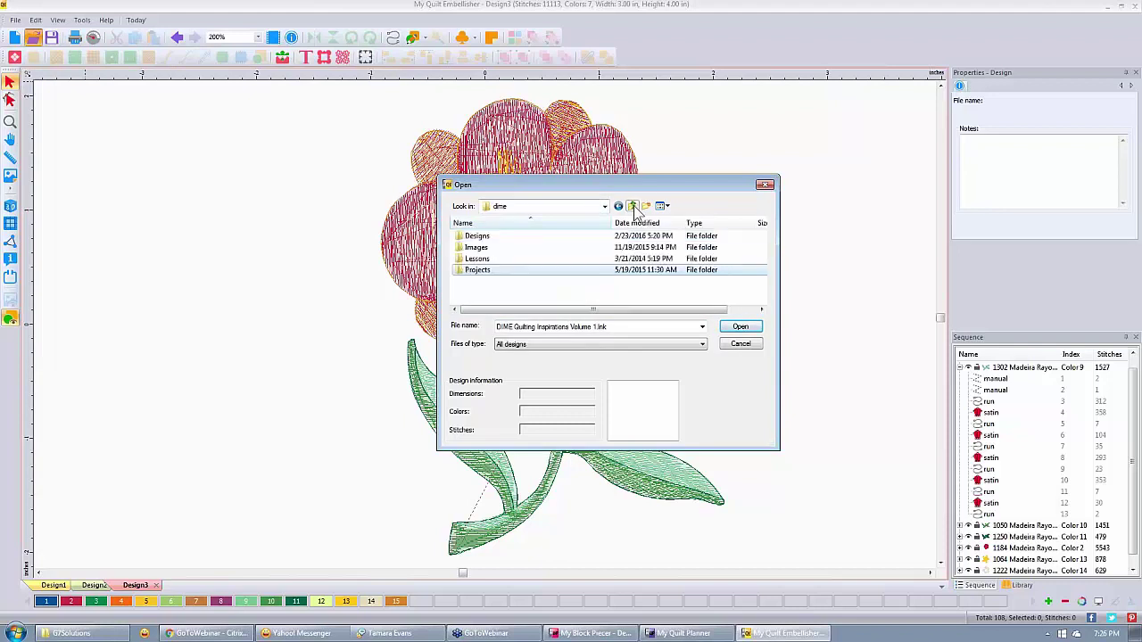
left_click(633, 206)
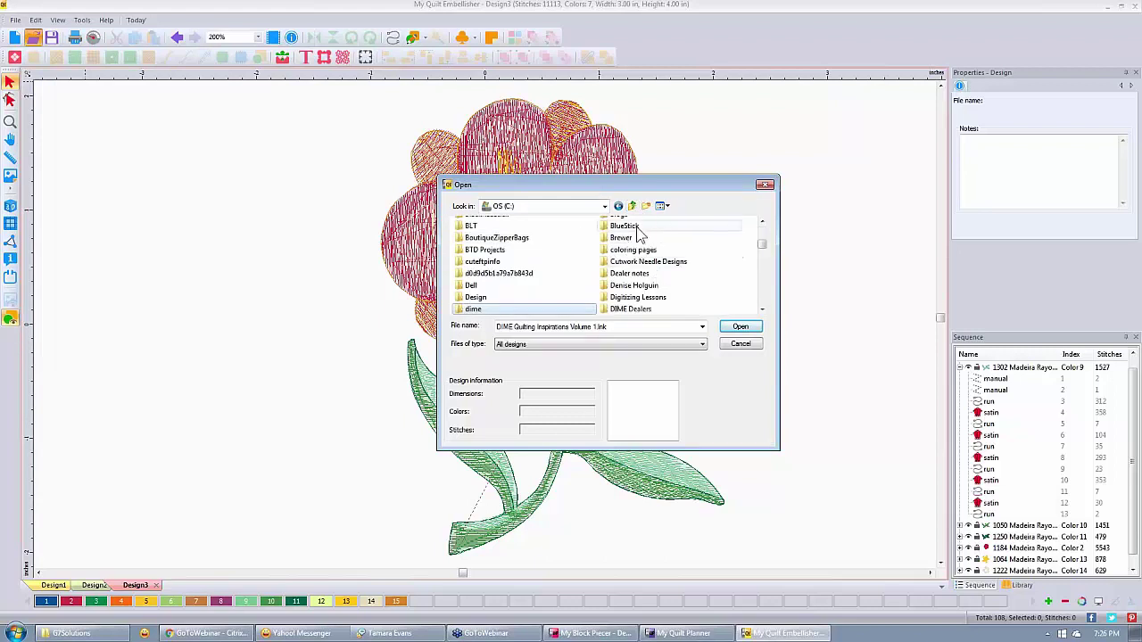
Step: Go into BlueStick > Border Designs > BL1 designs and open BL1.PES
double_click(635, 227)
scroll(509, 268, "down", 1)
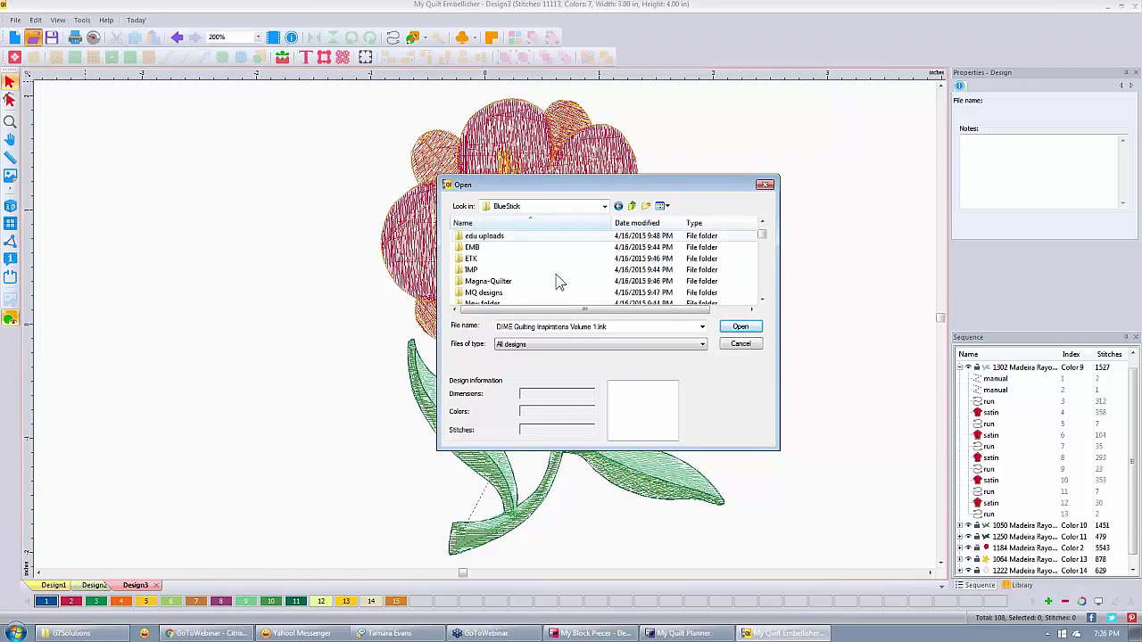
scroll(495, 277, "up", 1)
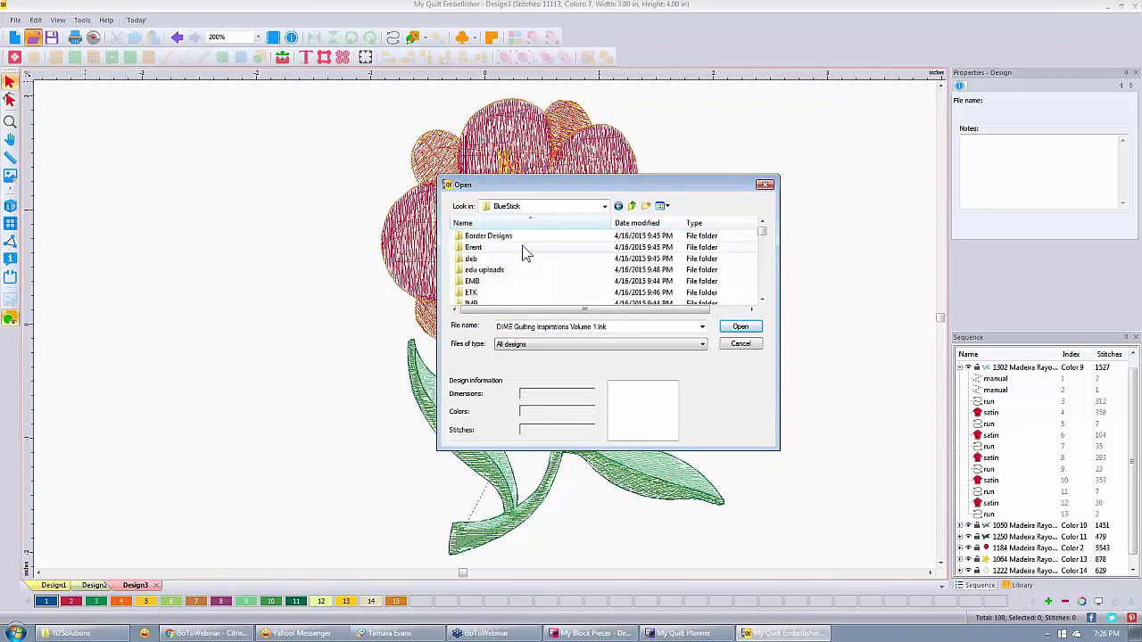
double_click(475, 237)
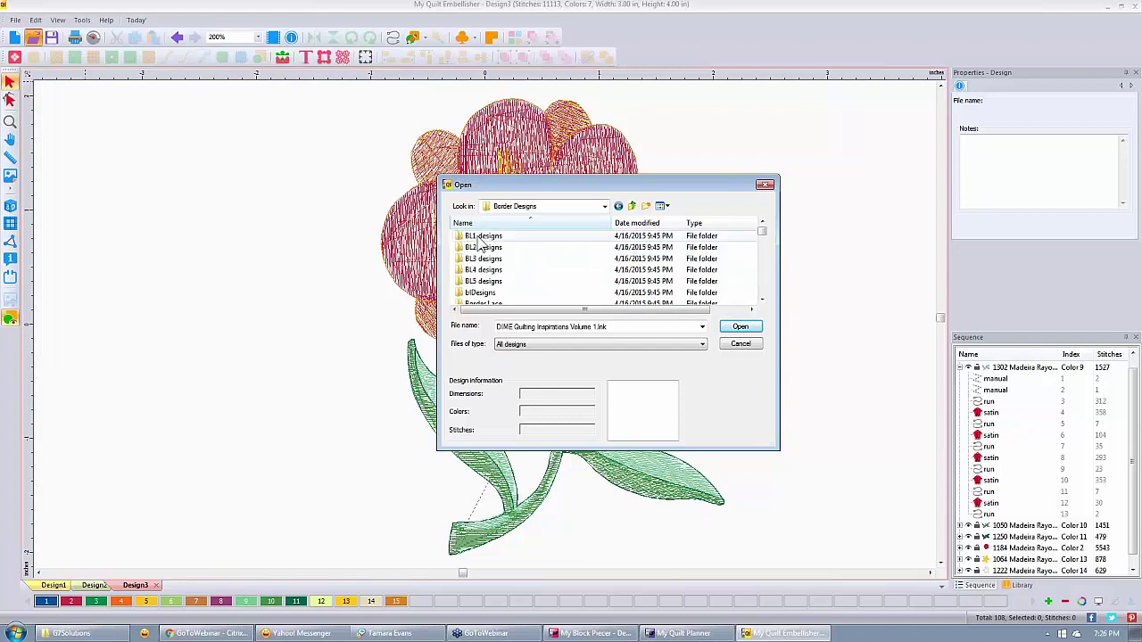
left_click(474, 237)
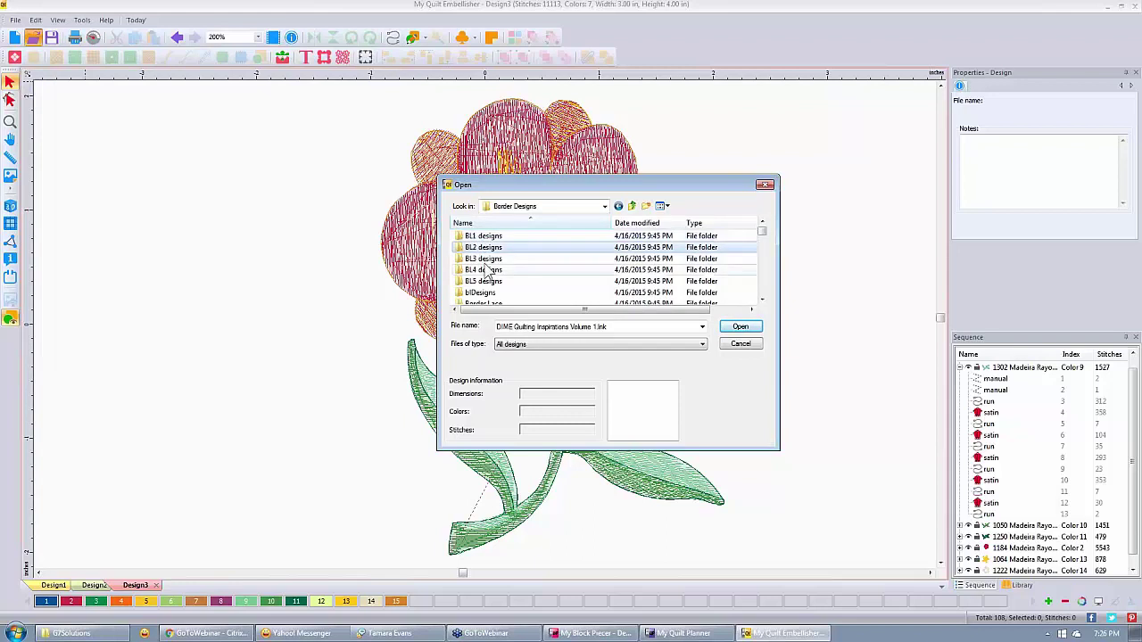
double_click(485, 236)
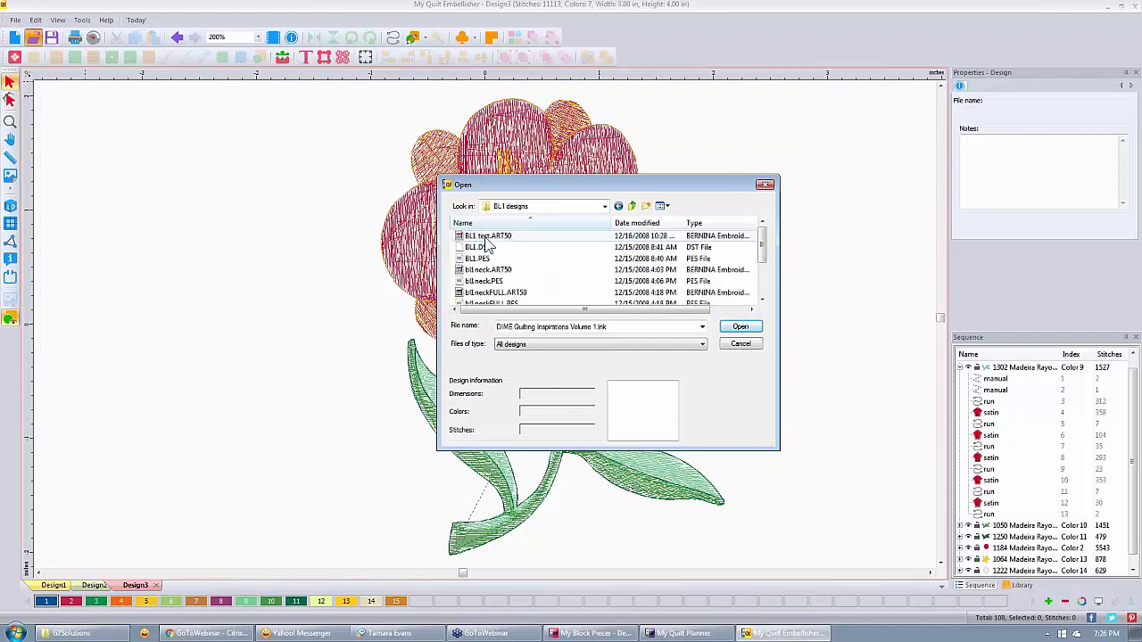
left_click(482, 259)
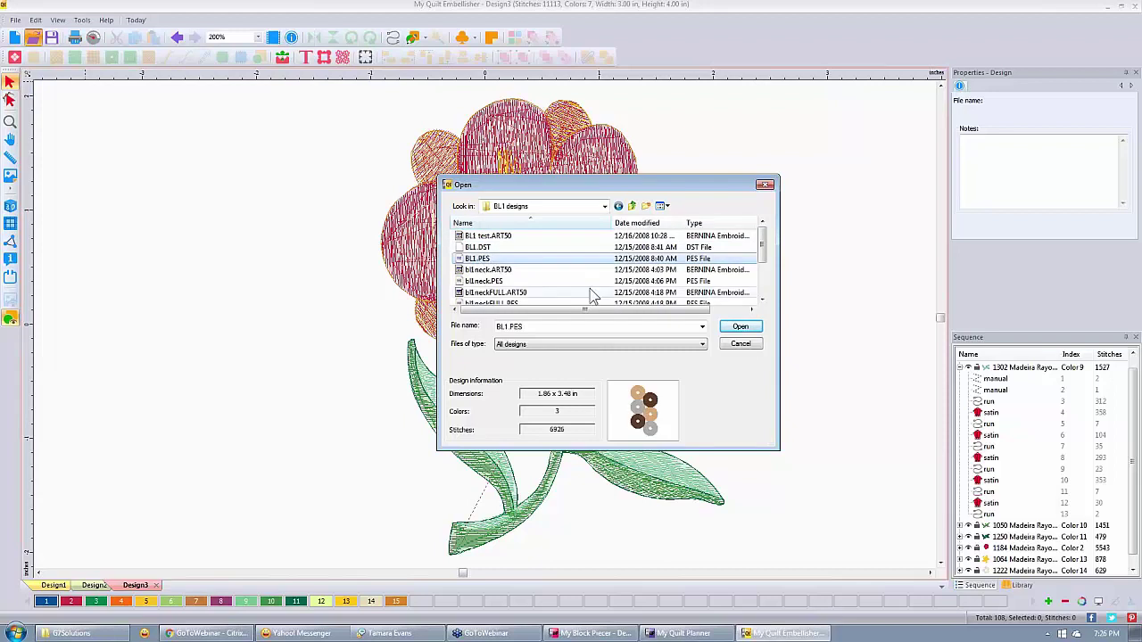
left_click(741, 328)
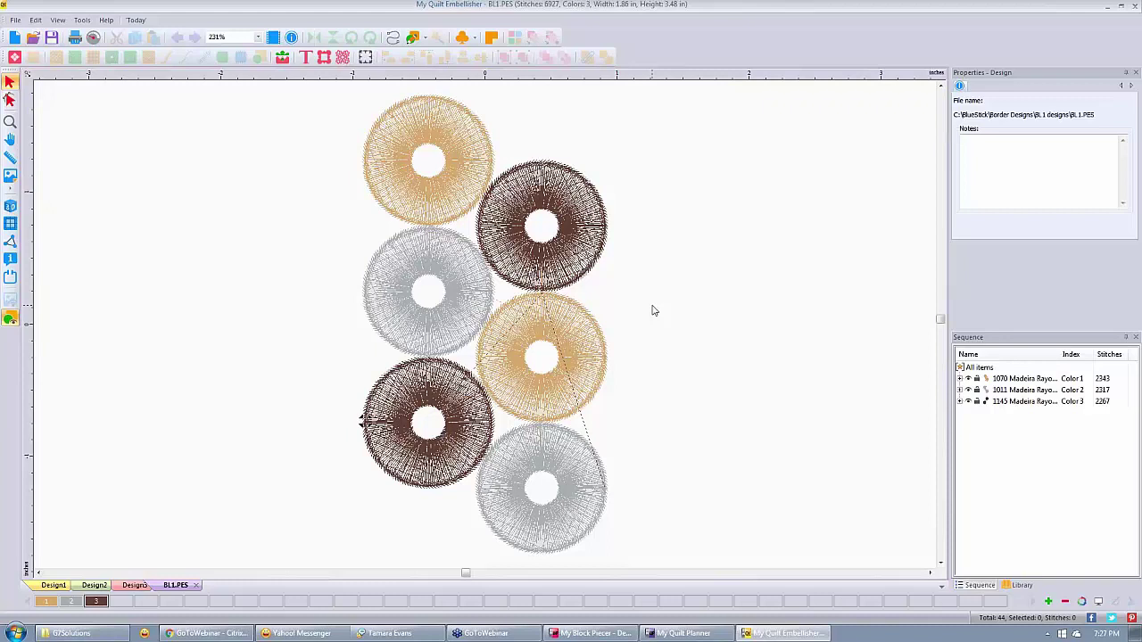
Step: Zoom out on BL1.PES, then select and deselect the upper-left tan circle
scroll(652, 311, "down", 2)
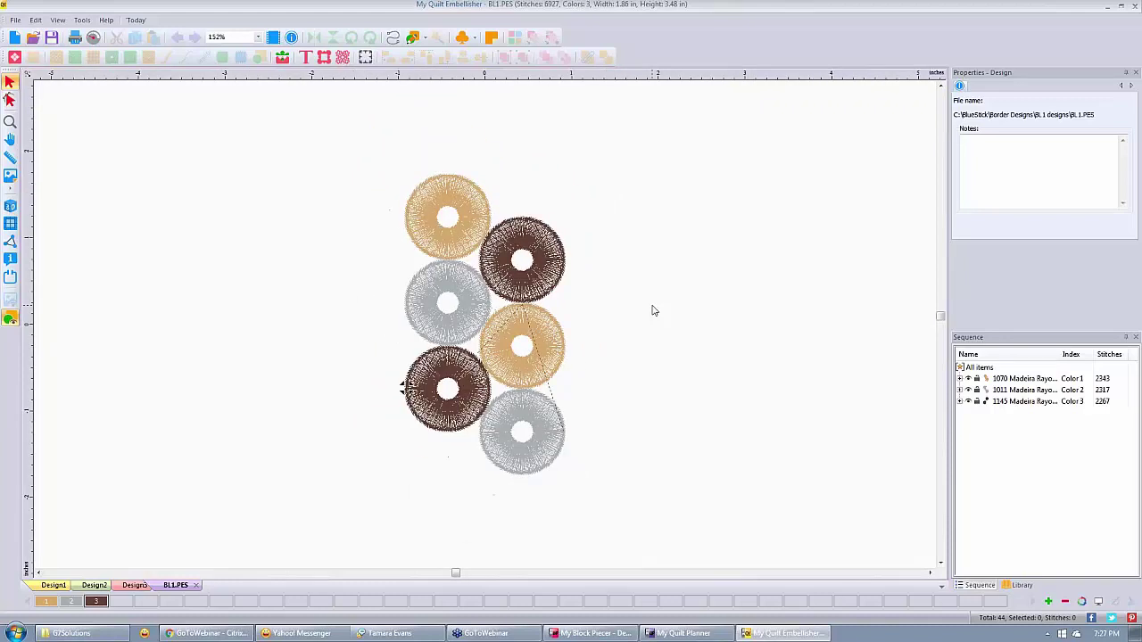
left_click(482, 252)
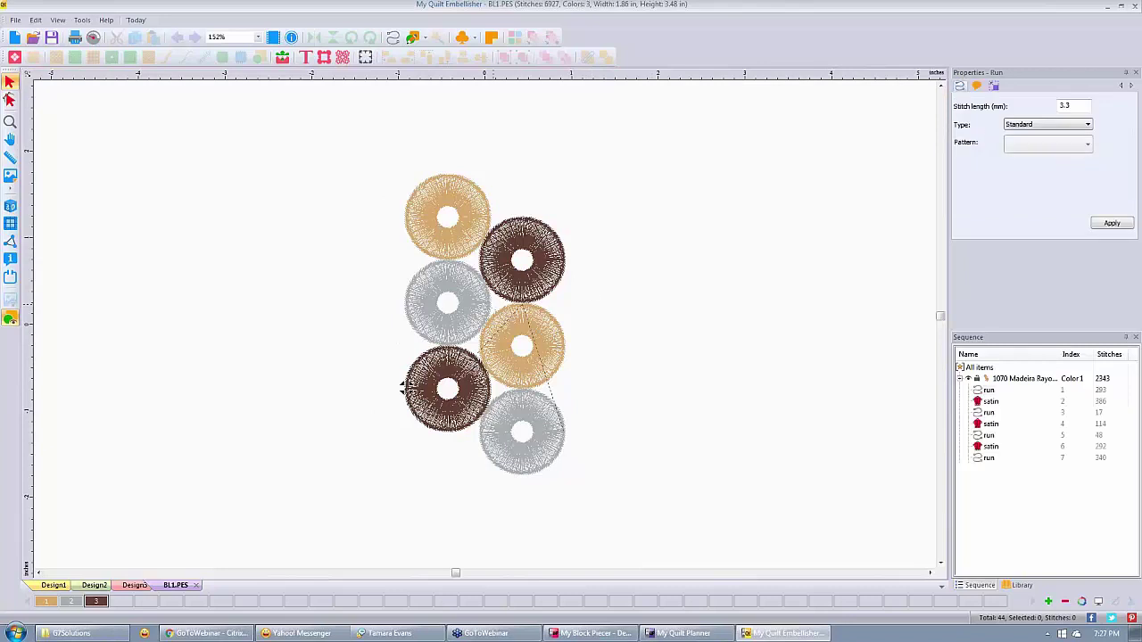
left_click(639, 229)
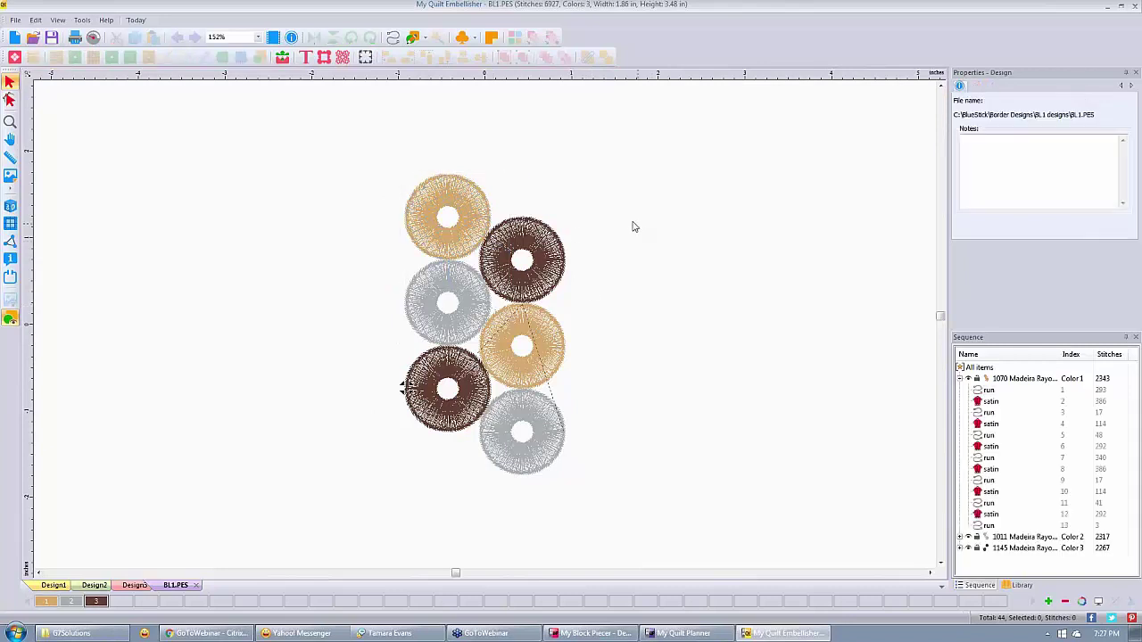
Step: Choose Save As from the File menu
left_click(15, 19)
mouse_move(36, 19)
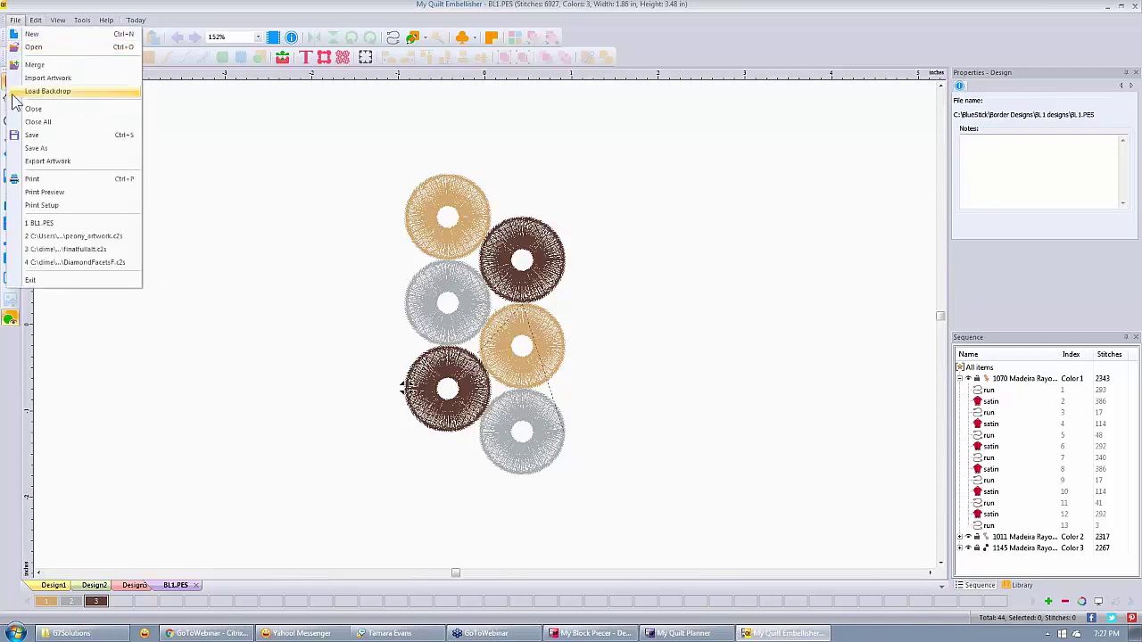
left_click(36, 148)
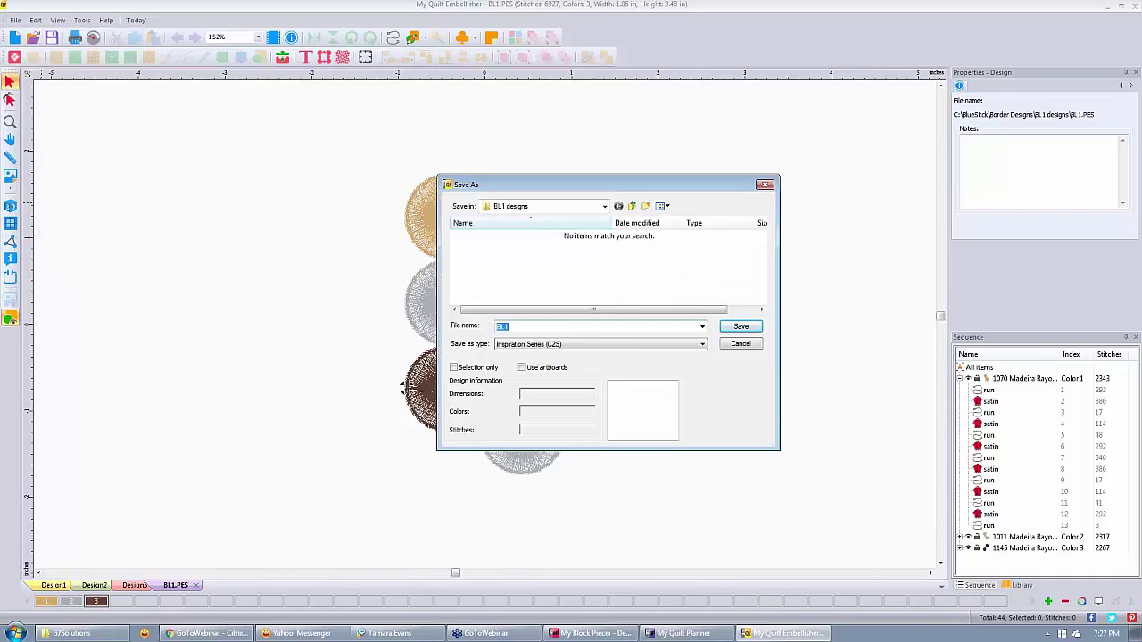
Step: Point the Save As location to C:\dime\Designs
left_click(605, 206)
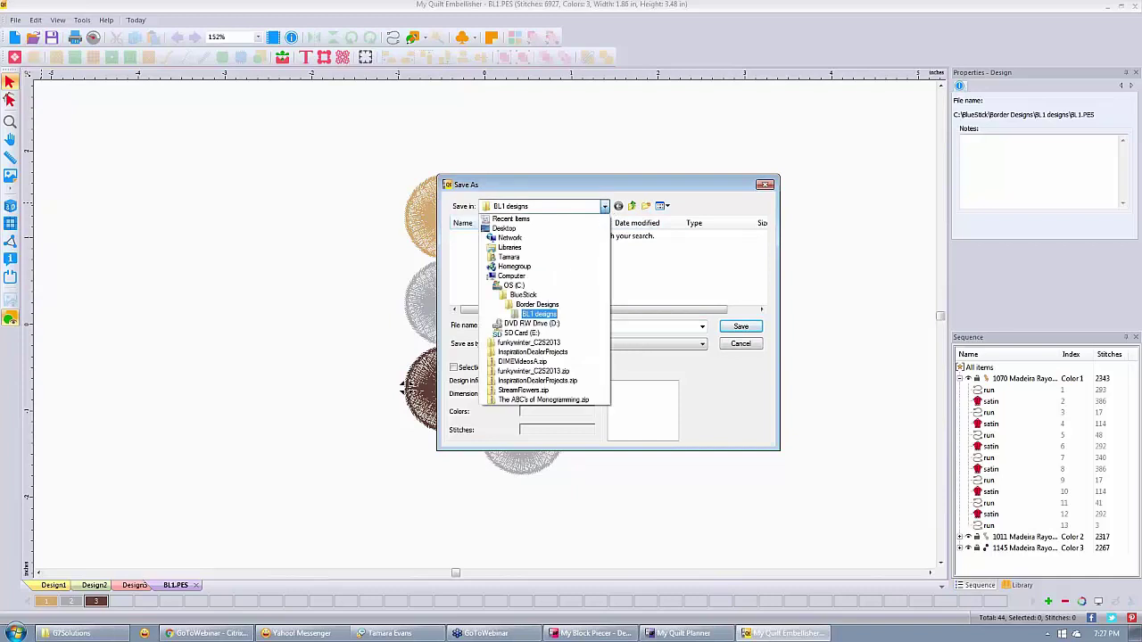
left_click(506, 285)
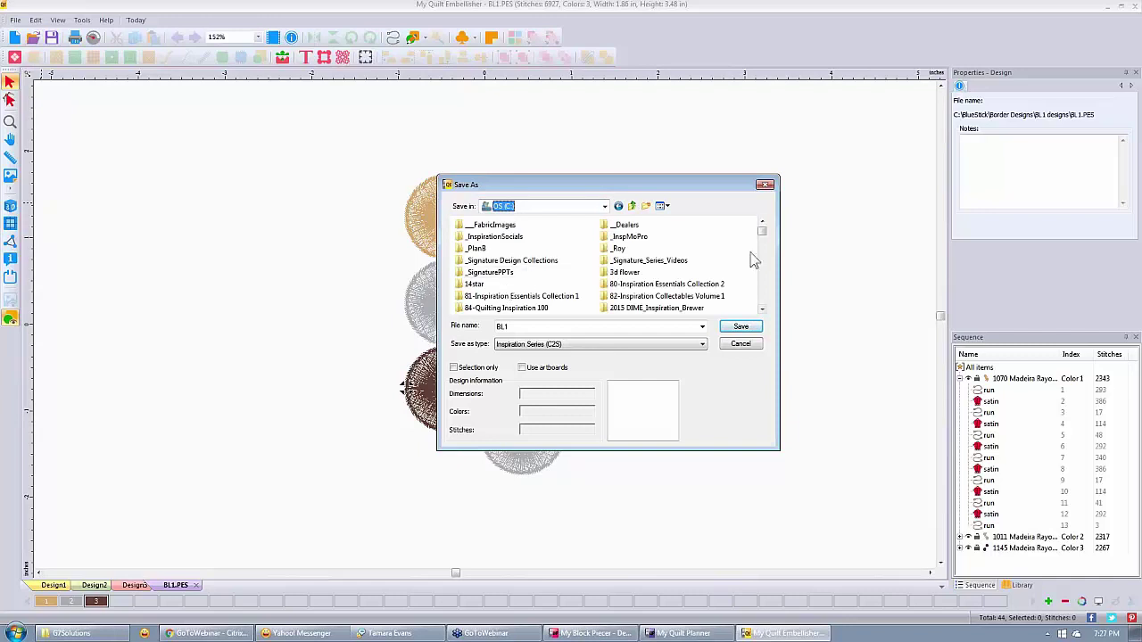
left_click(763, 310)
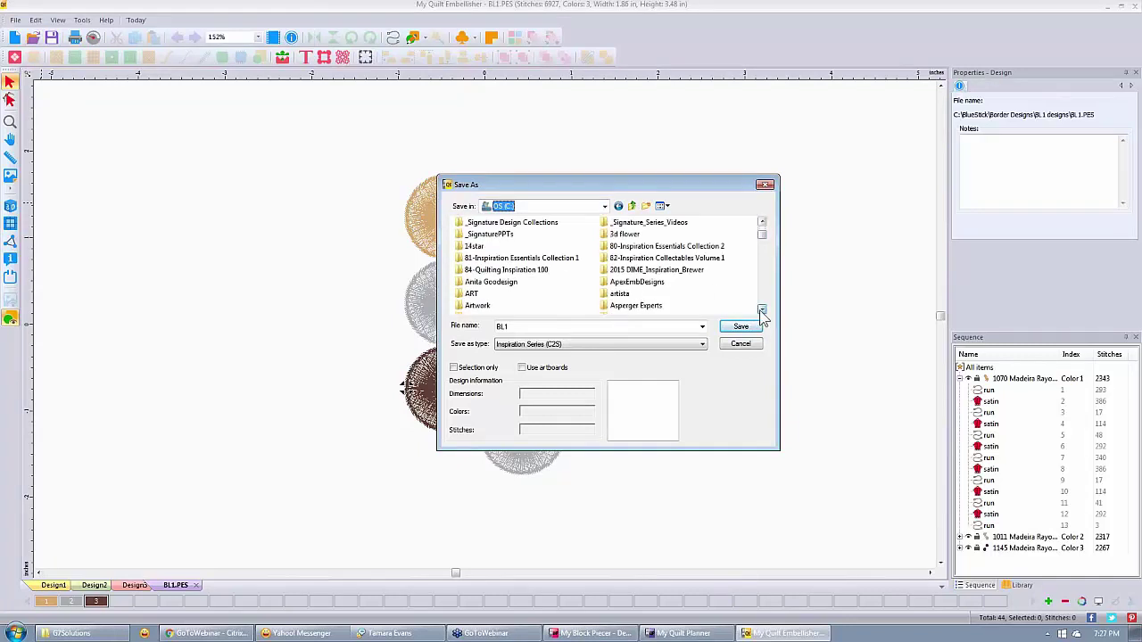
left_click(762, 311)
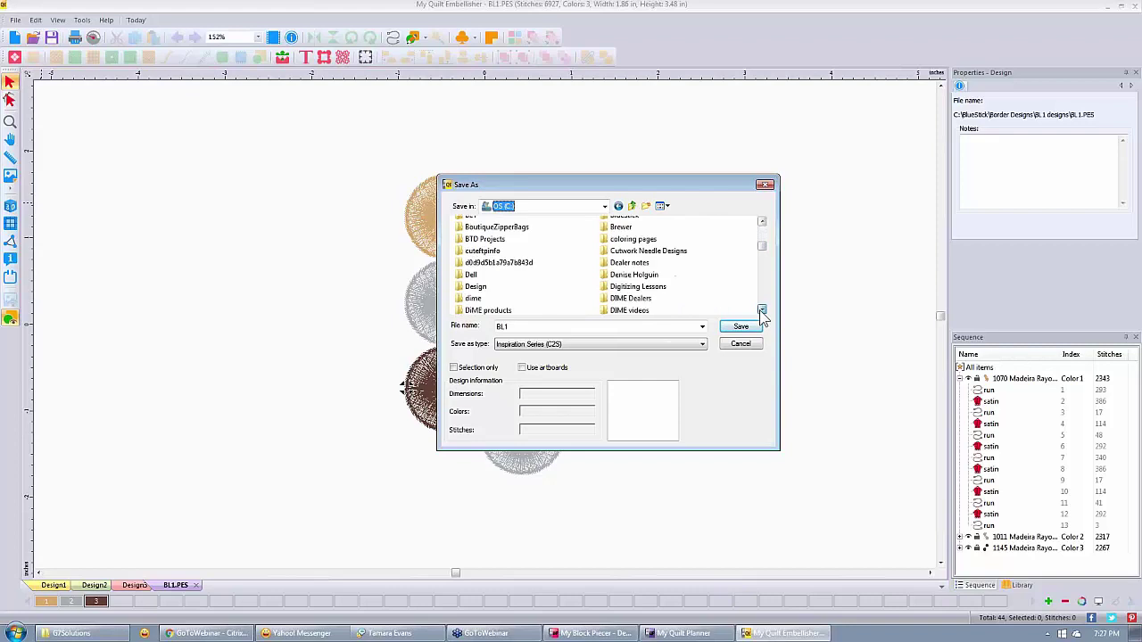
double_click(476, 300)
double_click(480, 236)
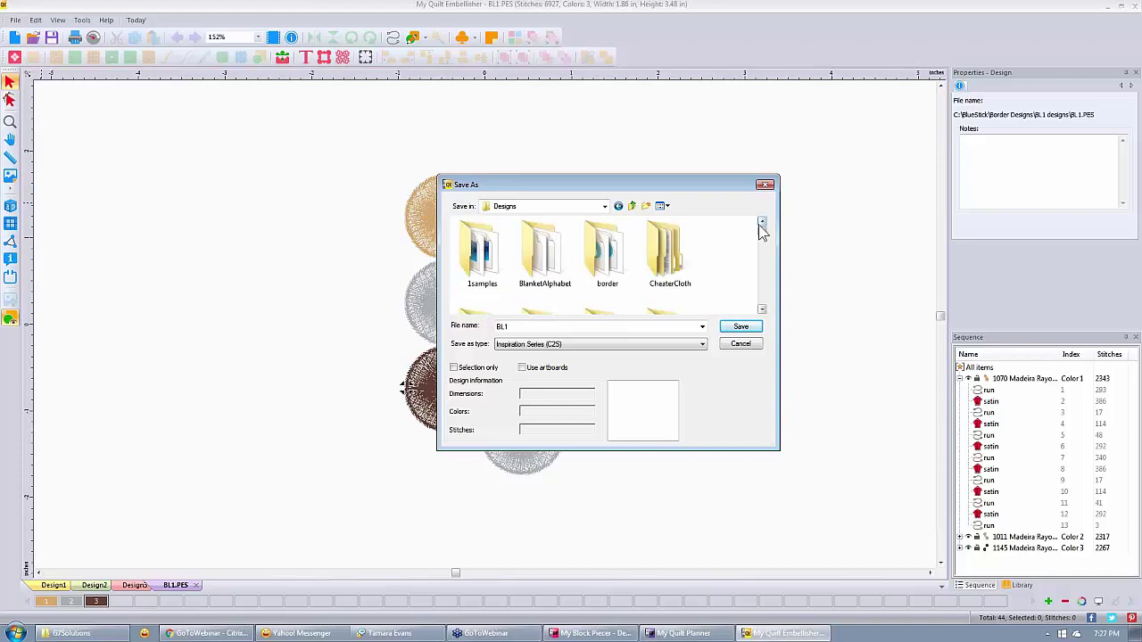
mouse_move(762, 230)
left_mouse_down()
mouse_move(764, 255)
mouse_move(762, 231)
left_mouse_up()
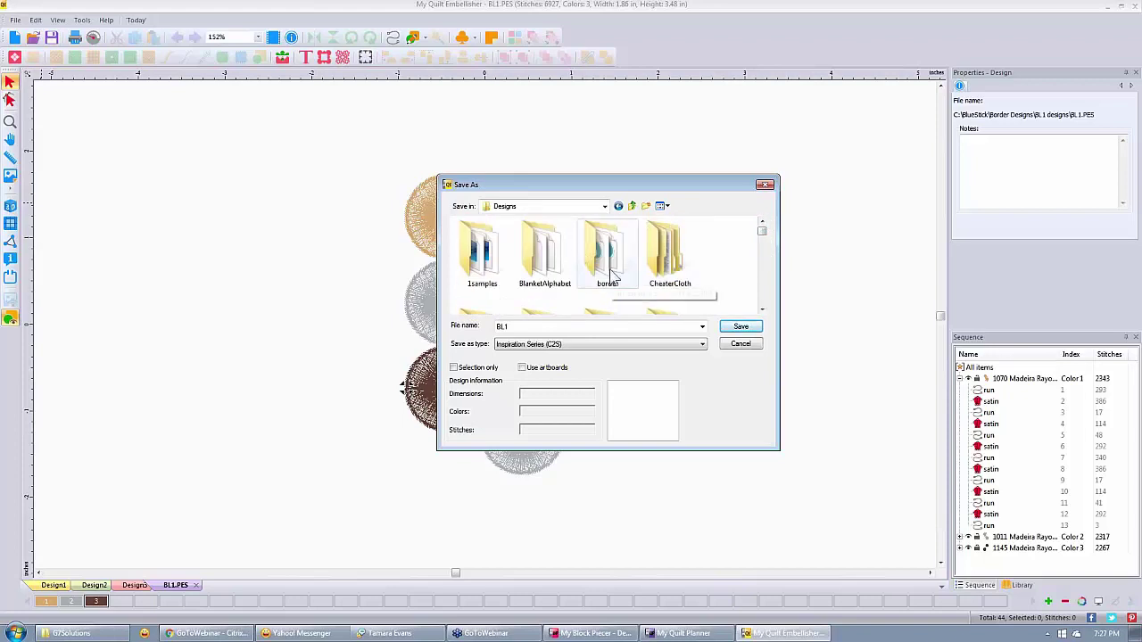
Step: Create and open a new borders folder, then save the design there as 60s
left_click(646, 207)
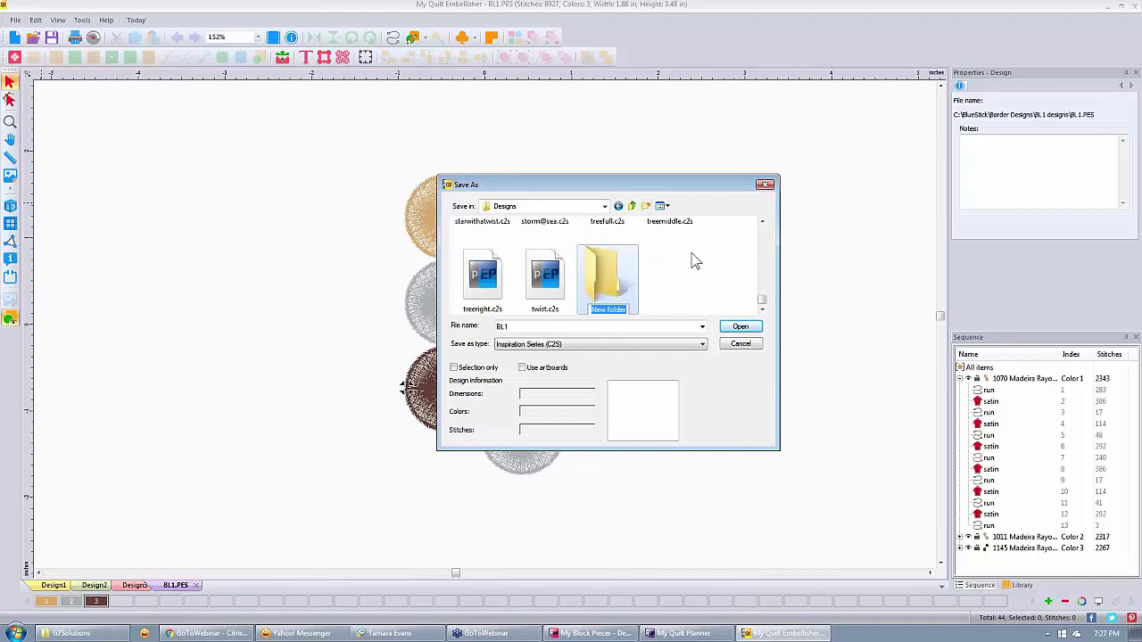
type("borders")
left_click(744, 331)
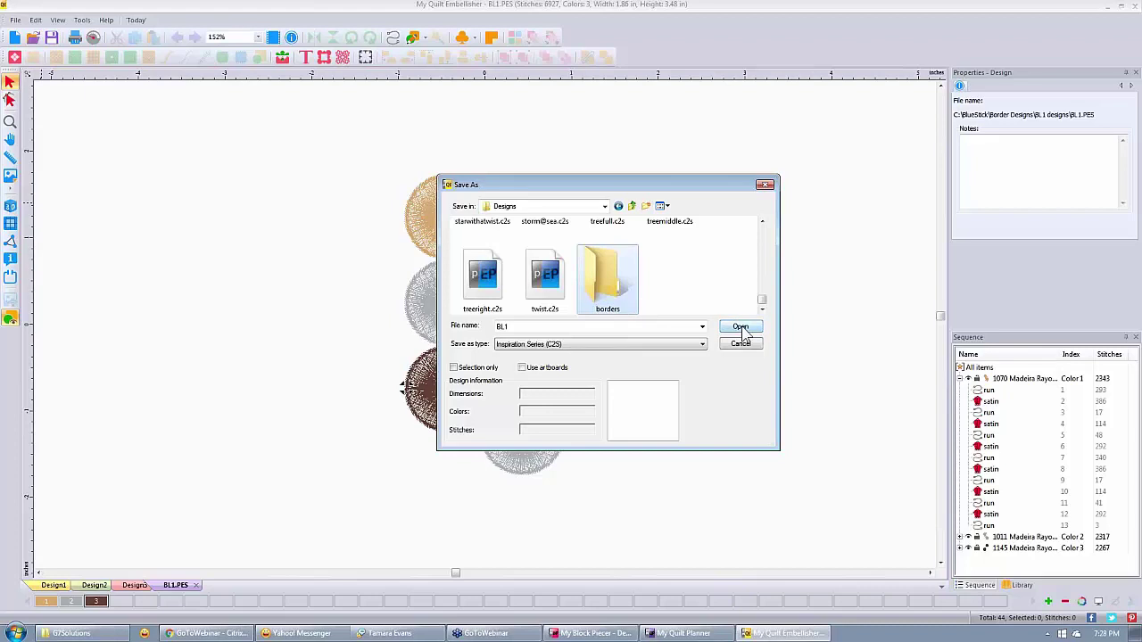
double_click(649, 289)
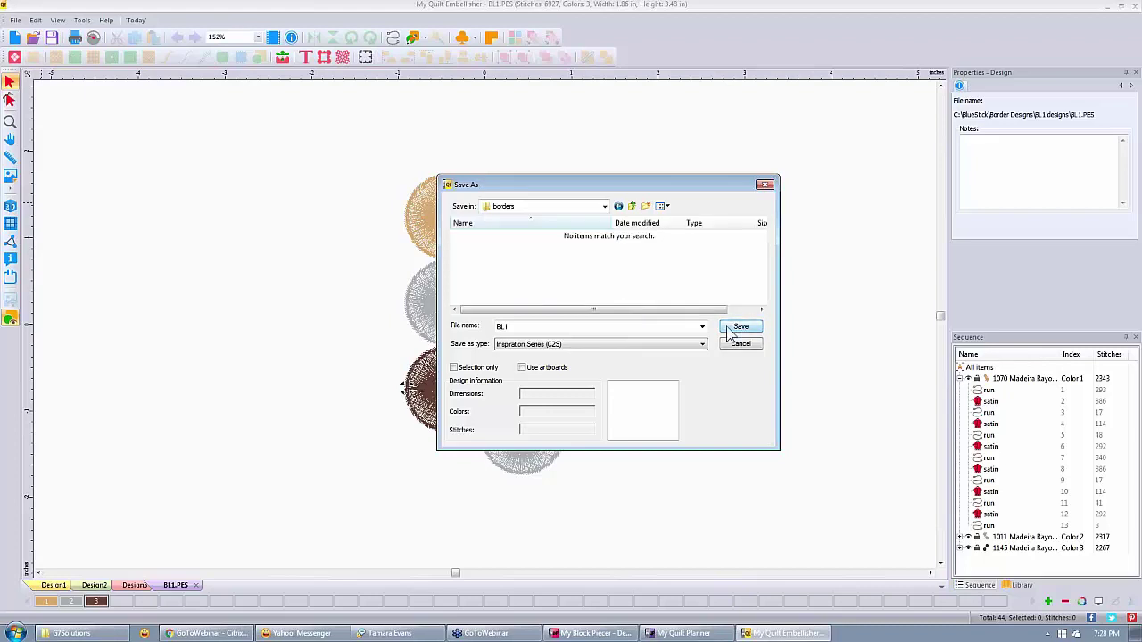
left_click_drag(515, 327, 471, 330)
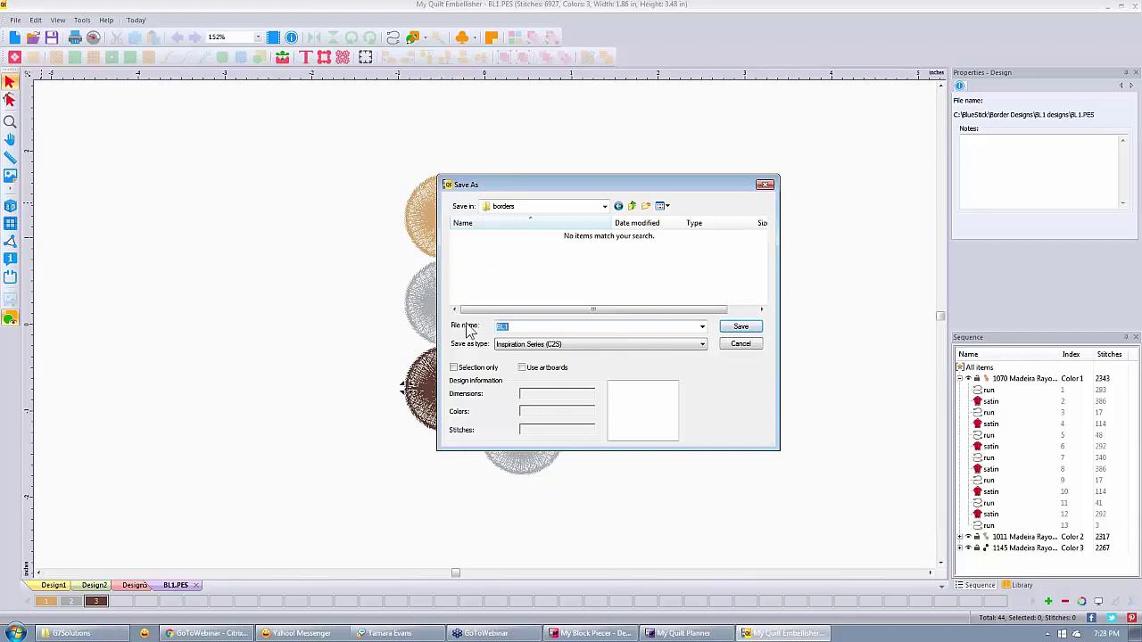
type("B")
type("0s")
left_click(741, 327)
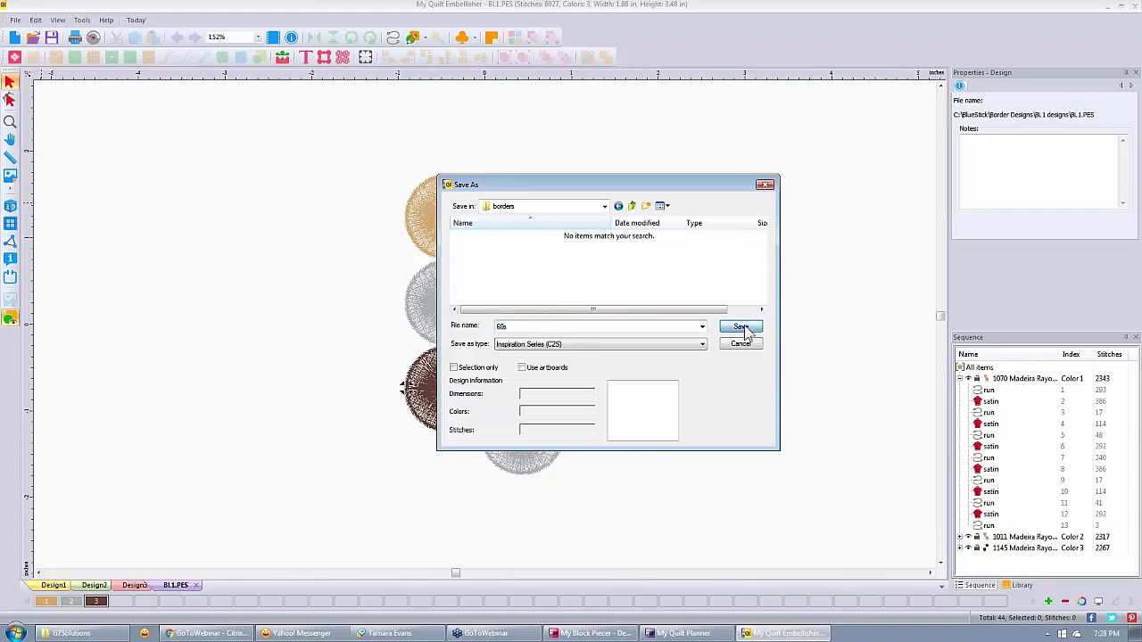
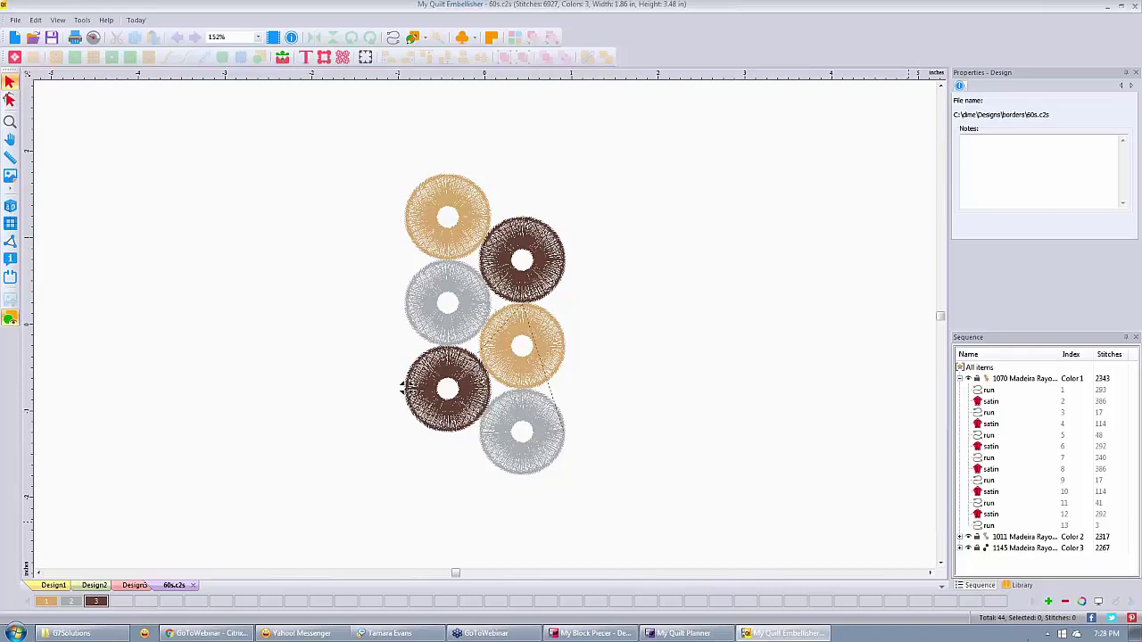
Step: In the Library, show the borders folder and select its 60s.c2s design
left_click(1022, 585)
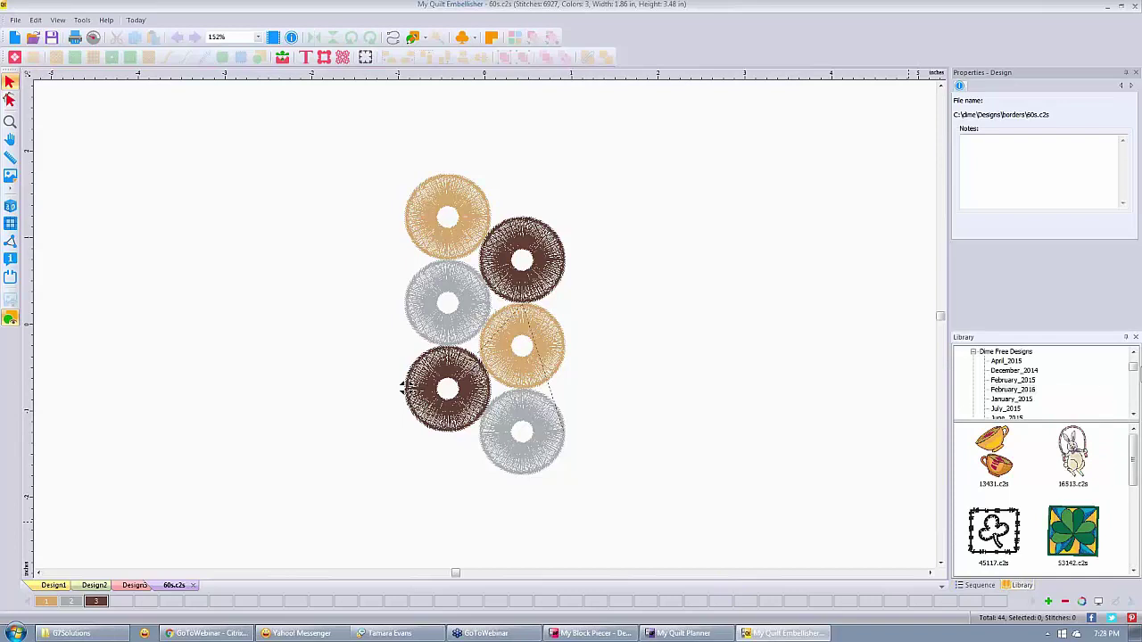
scroll(1134, 370, "up", 3)
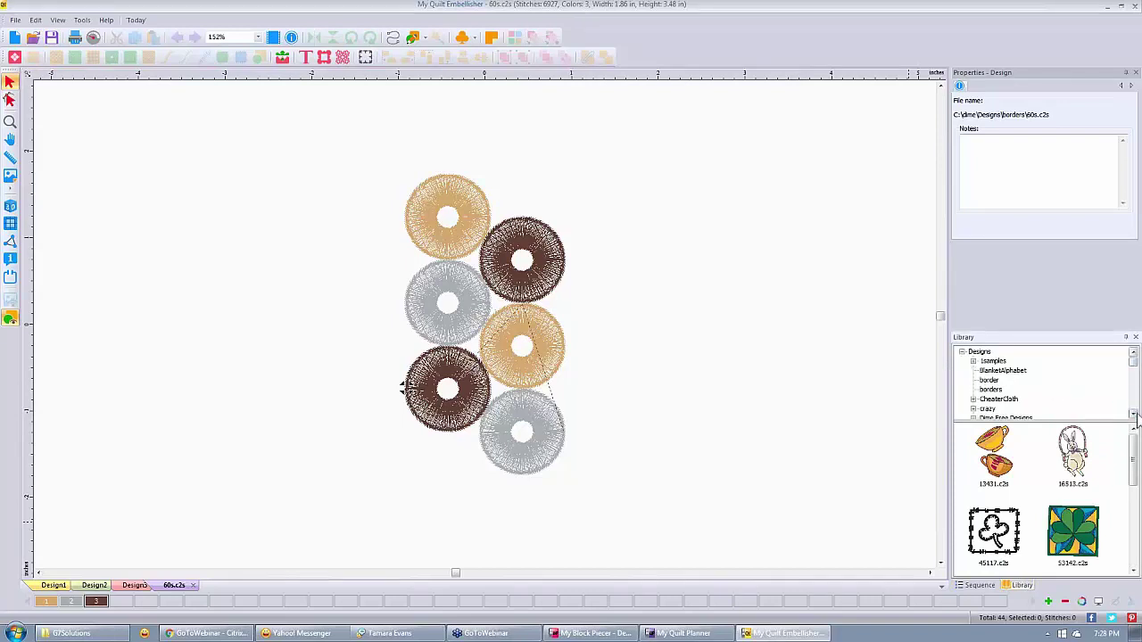
left_click(988, 390)
left_click(1000, 480)
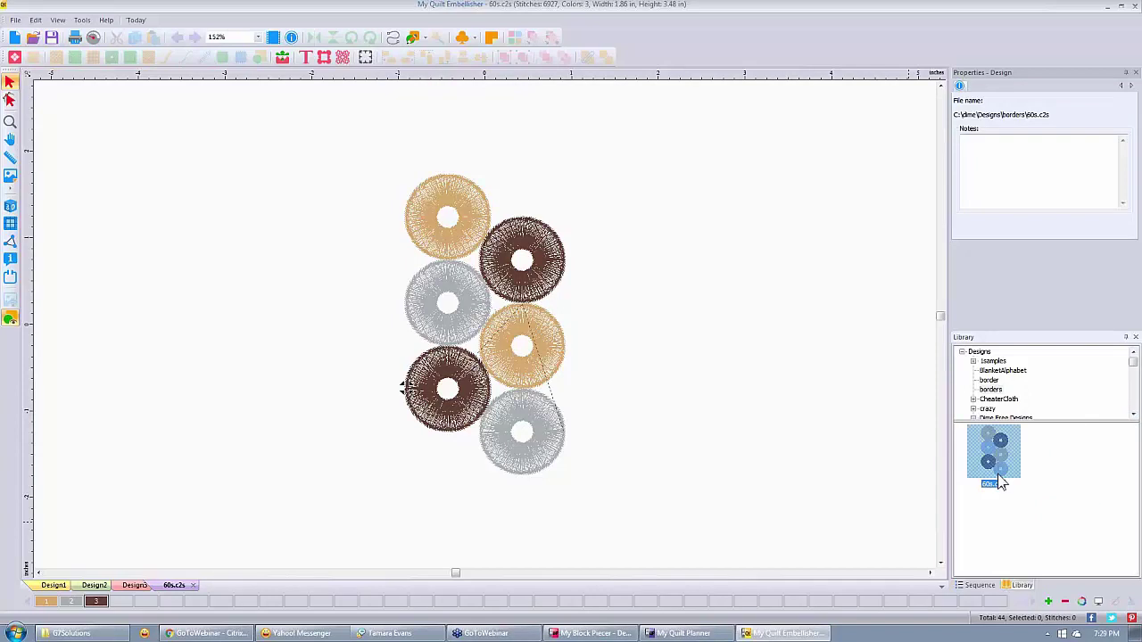
Step: Drag a second 60s.c2s copy below the first, deselect it, and zoom out to 90%
left_click_drag(1002, 479, 630, 446)
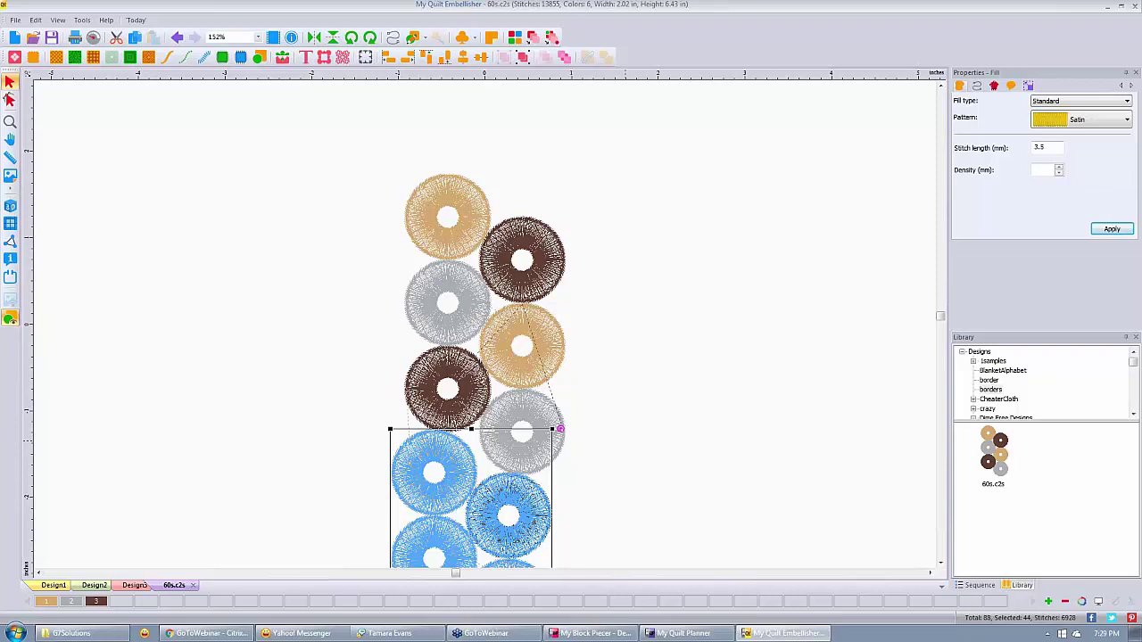
left_click(639, 435)
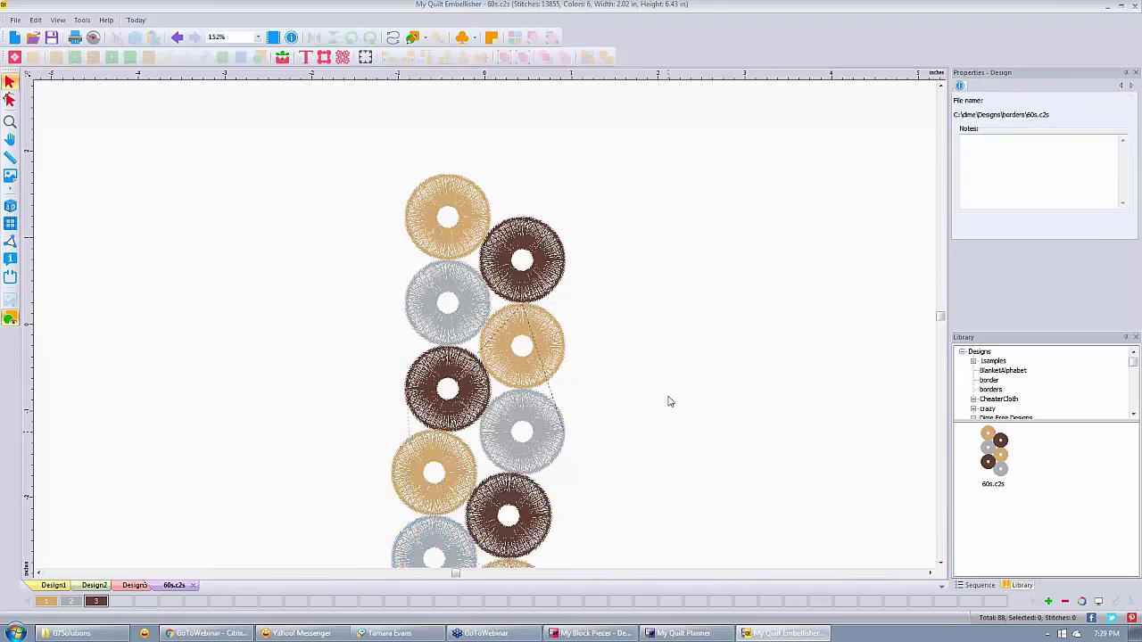
scroll(671, 401, "down", 1)
scroll(671, 401, "down", 1)
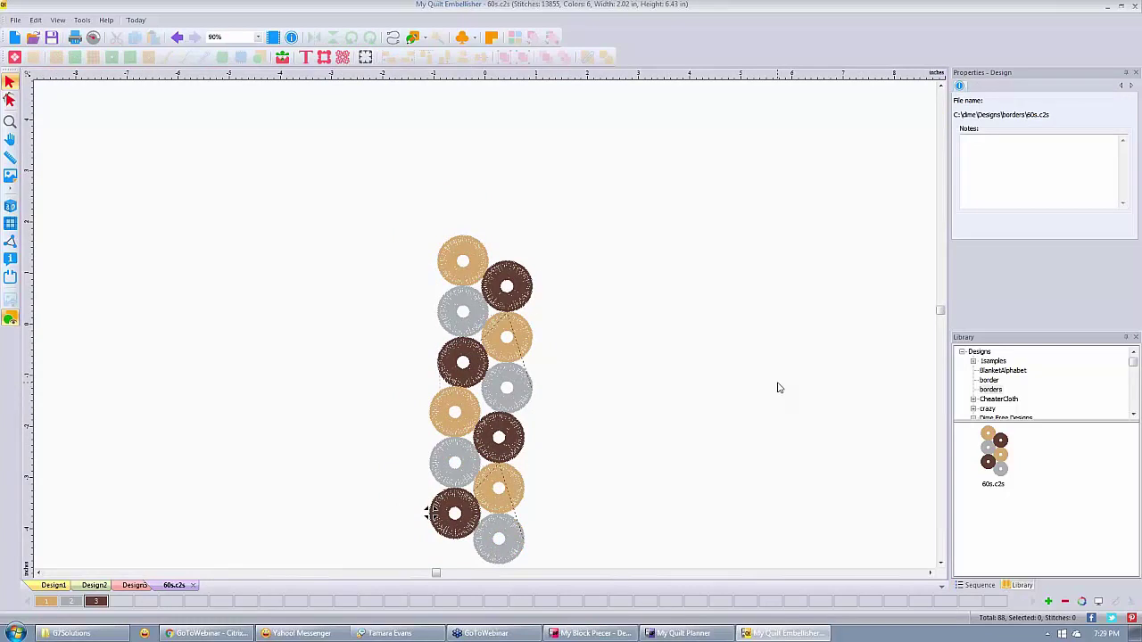
right_click(1077, 376)
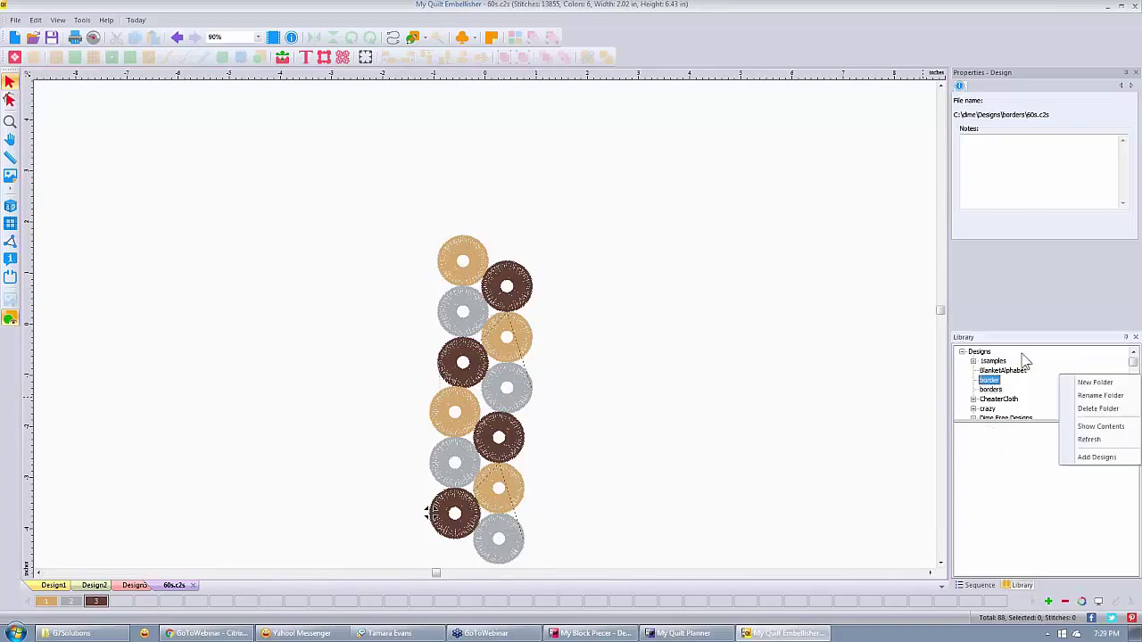
left_click(993, 390)
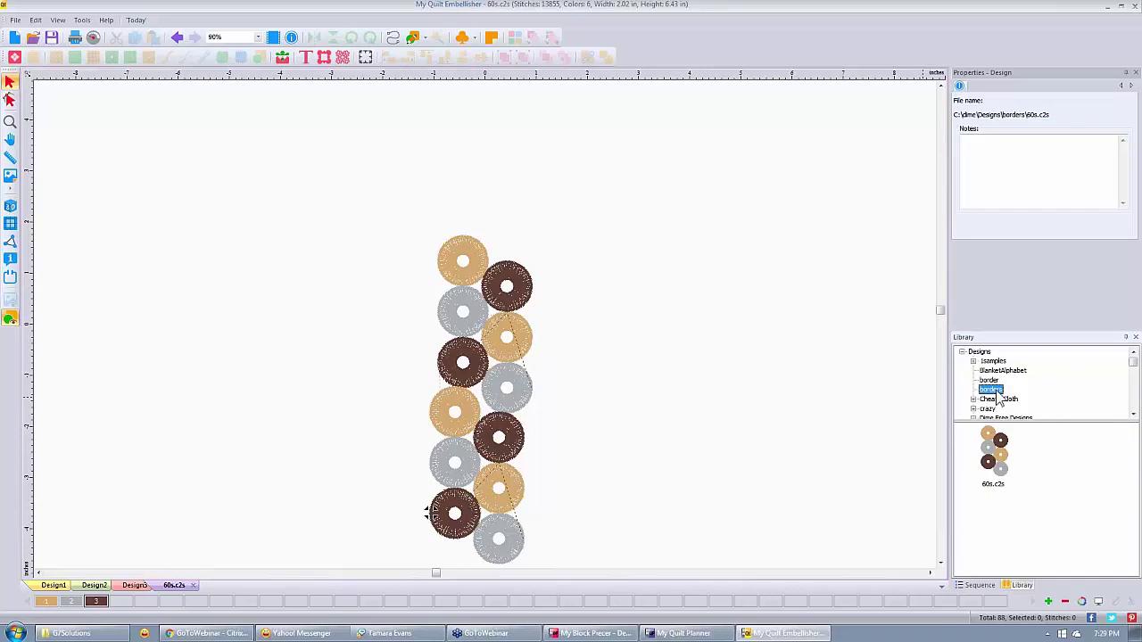
right_click(997, 396)
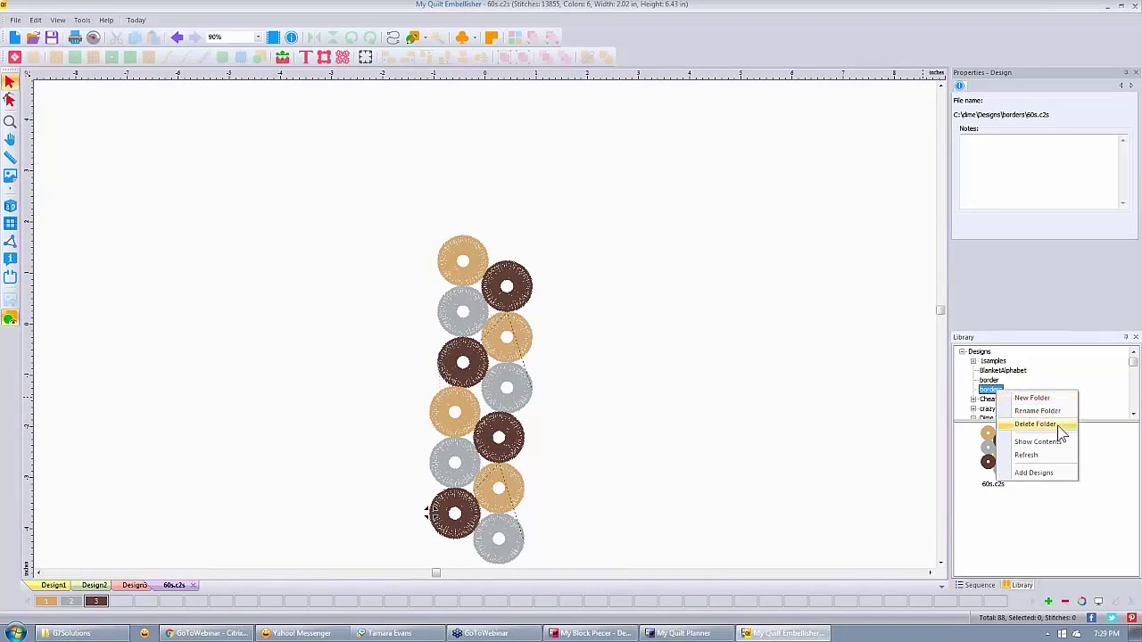
left_click(1060, 475)
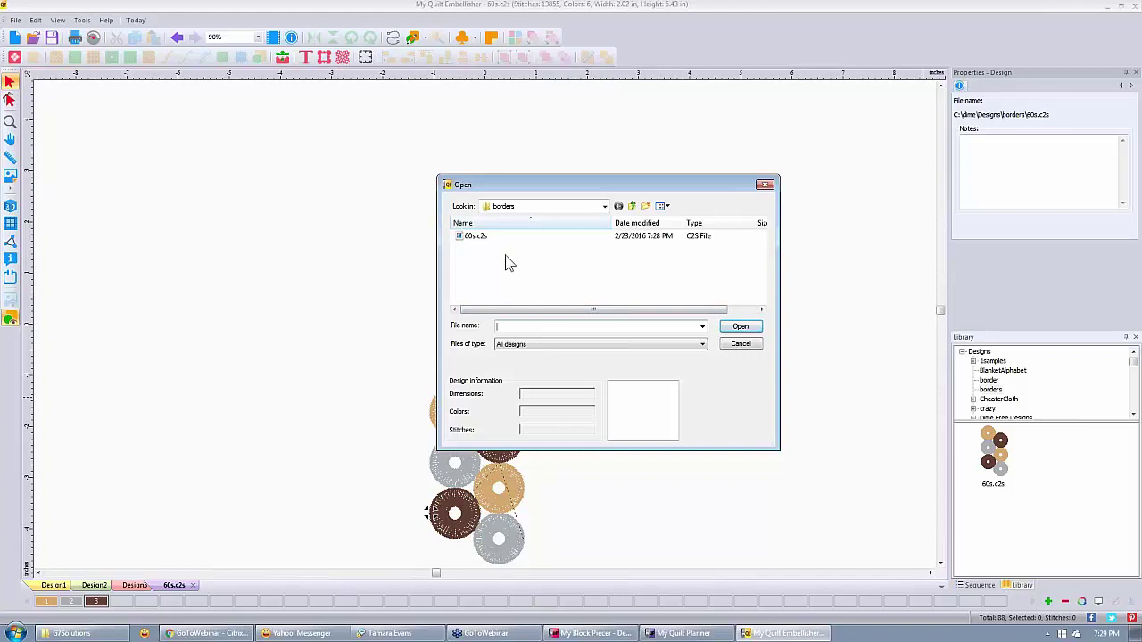
left_click(765, 184)
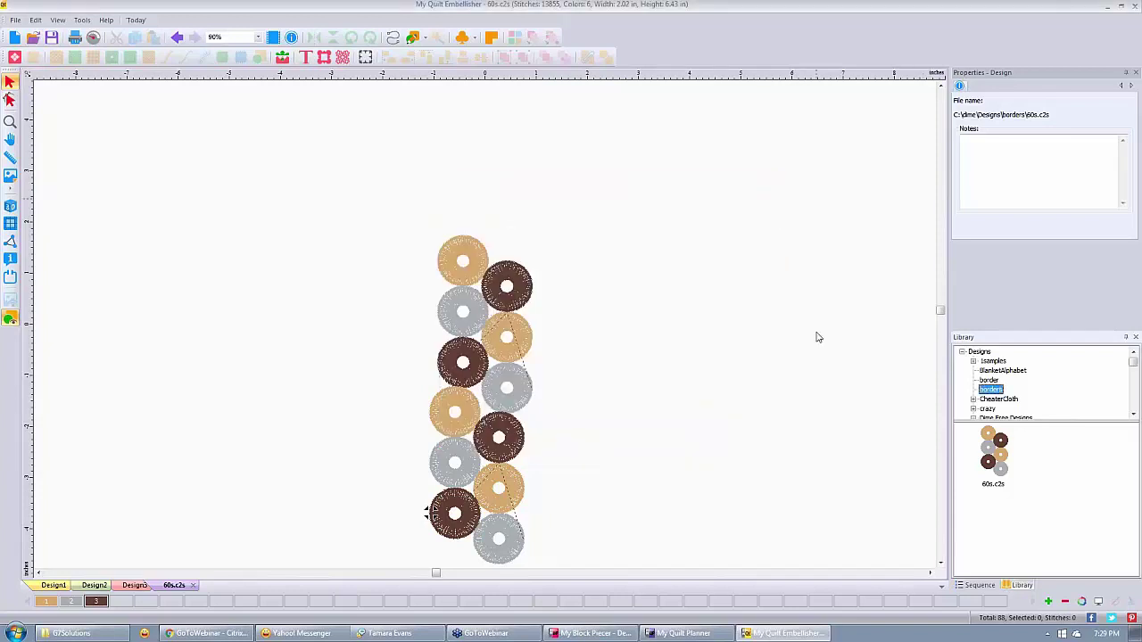
right_click(999, 393)
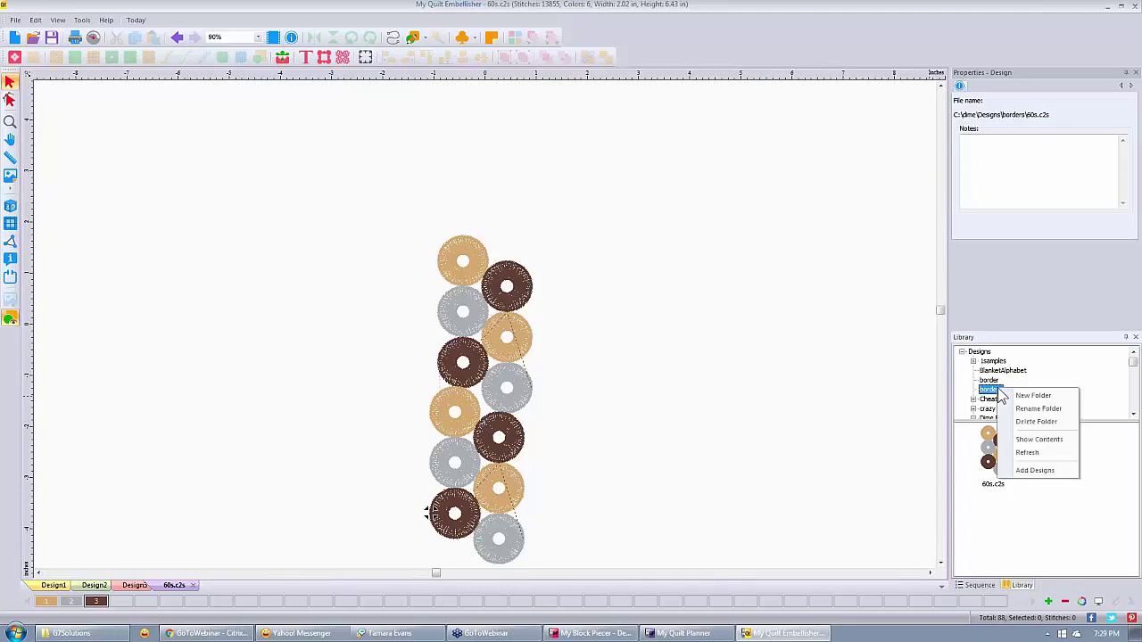
left_click(1036, 422)
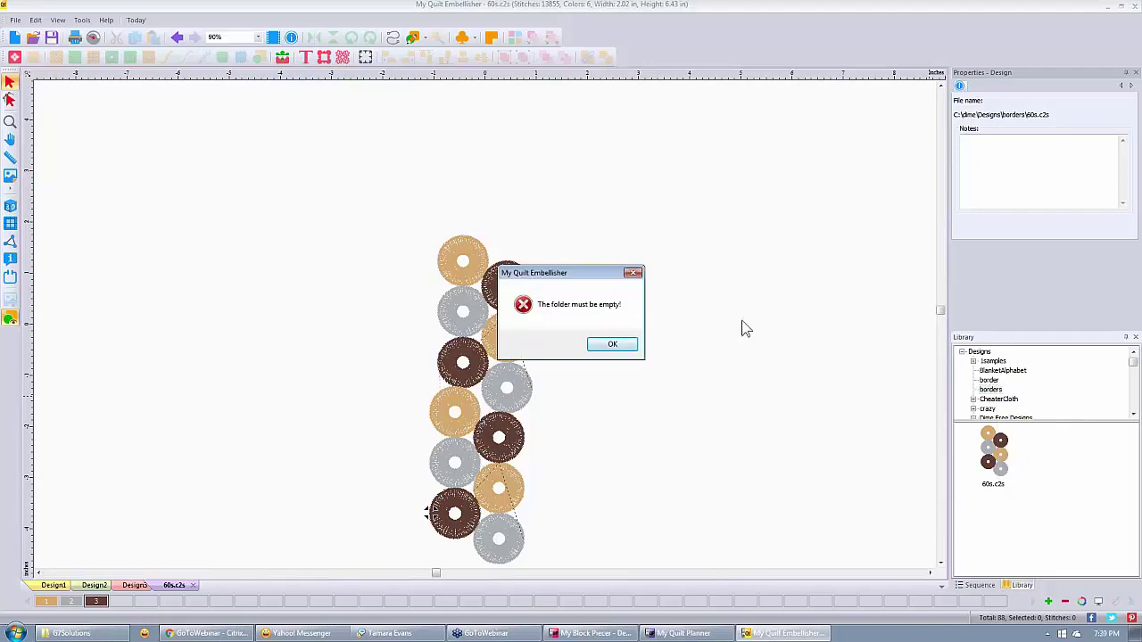
left_click(613, 345)
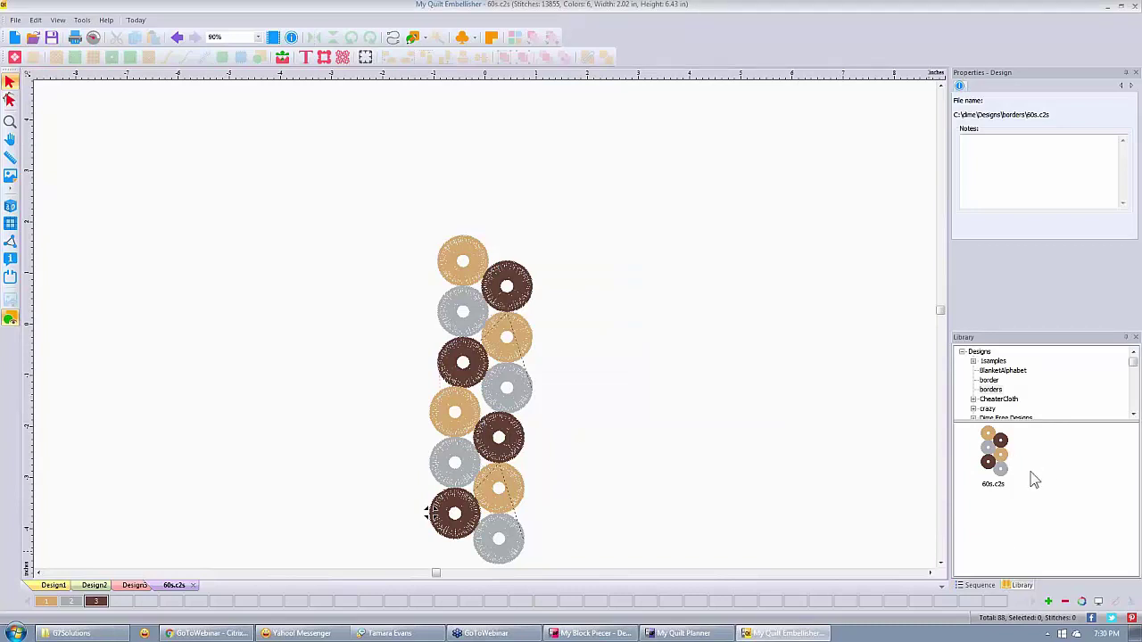
left_click(1033, 478)
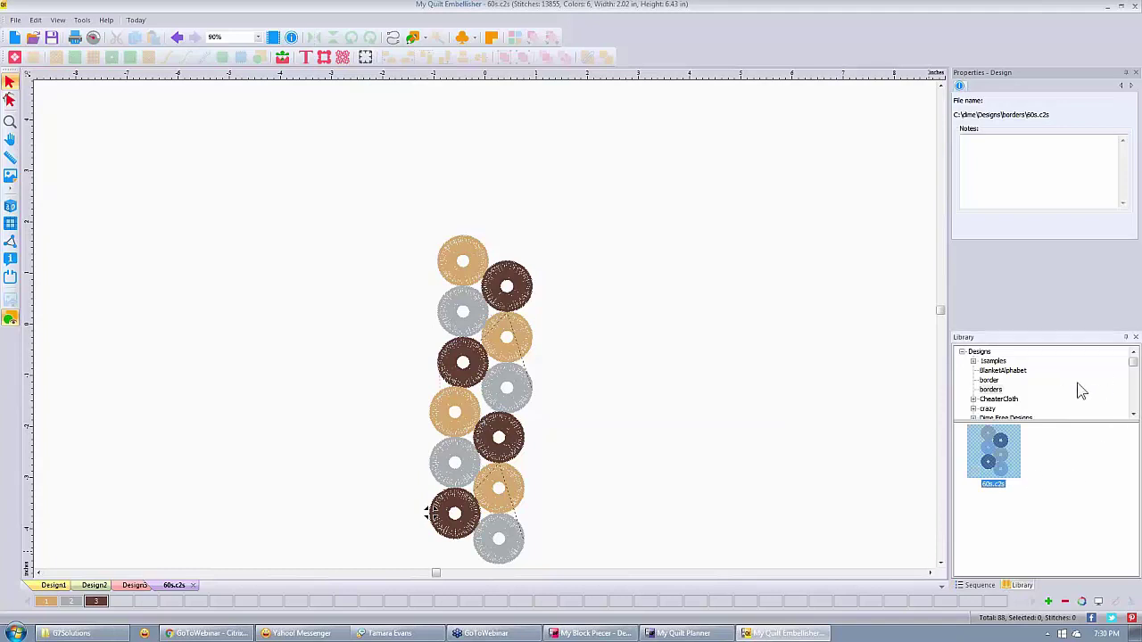
Step: Delete the 60s.c2s design from the borders folder with Delete Design and confirm Yes
left_click(1078, 513)
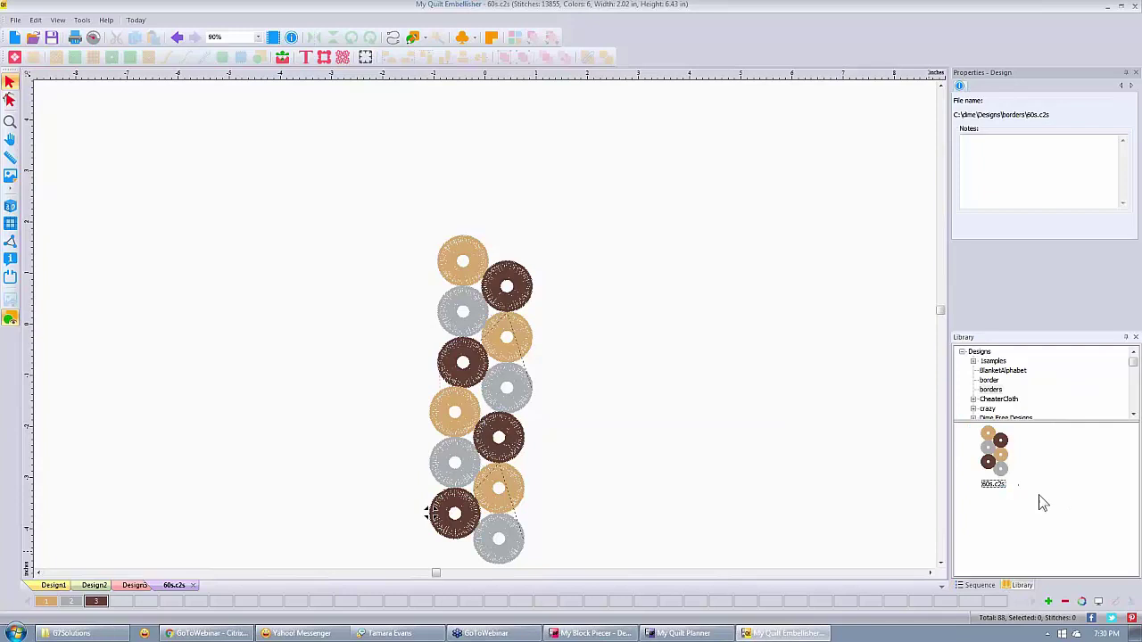
left_click(1005, 471)
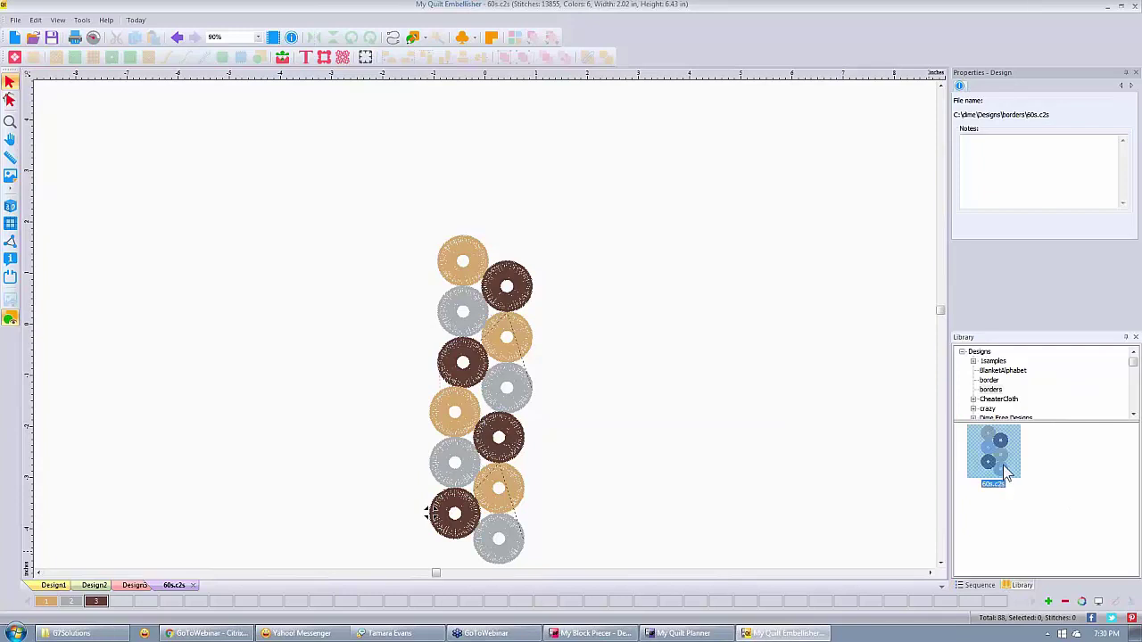
right_click(1002, 462)
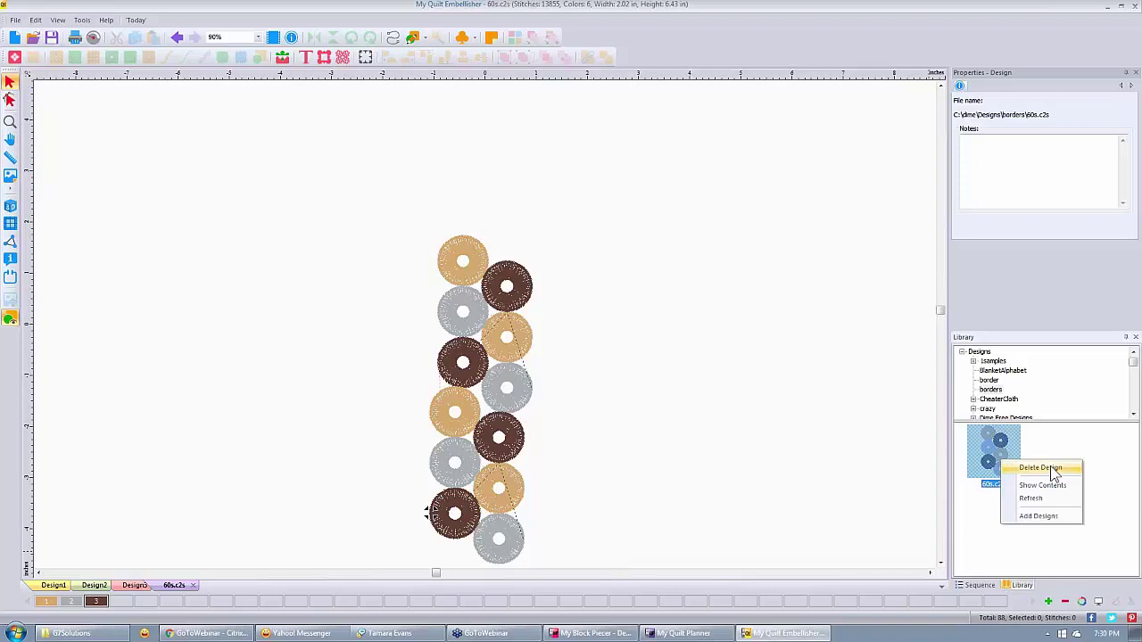
left_click(1050, 469)
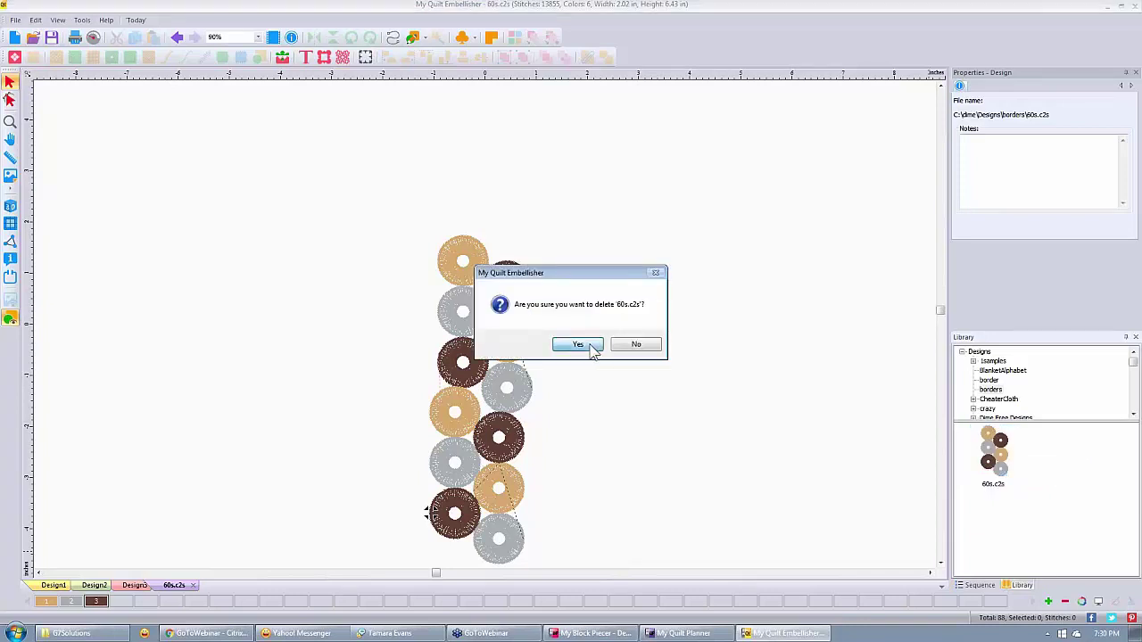
left_click(578, 344)
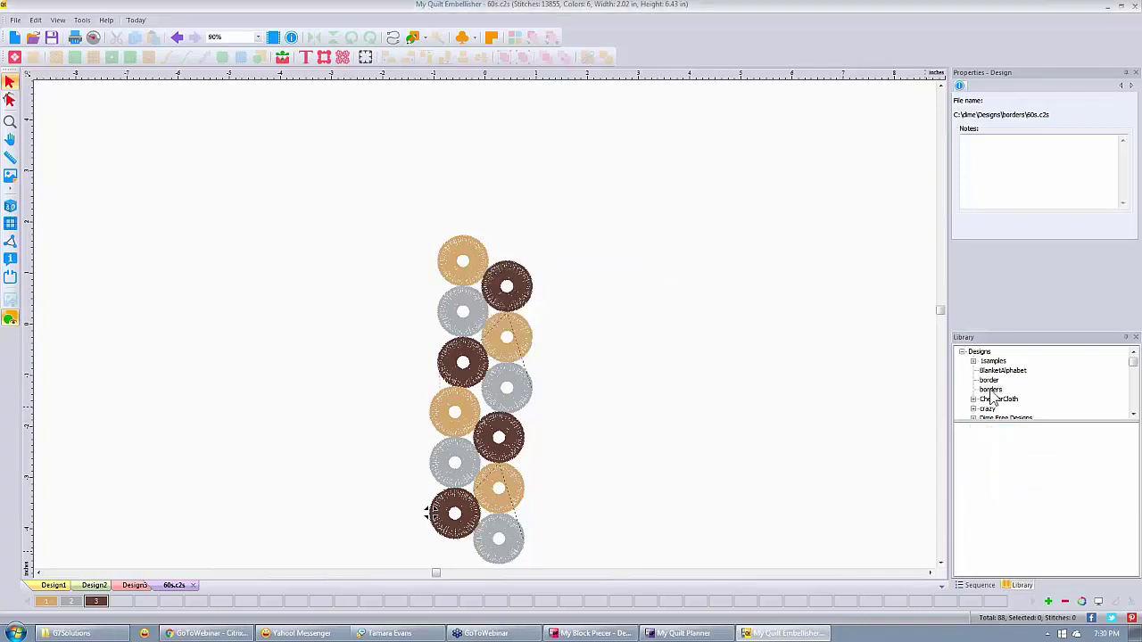
right_click(1082, 374)
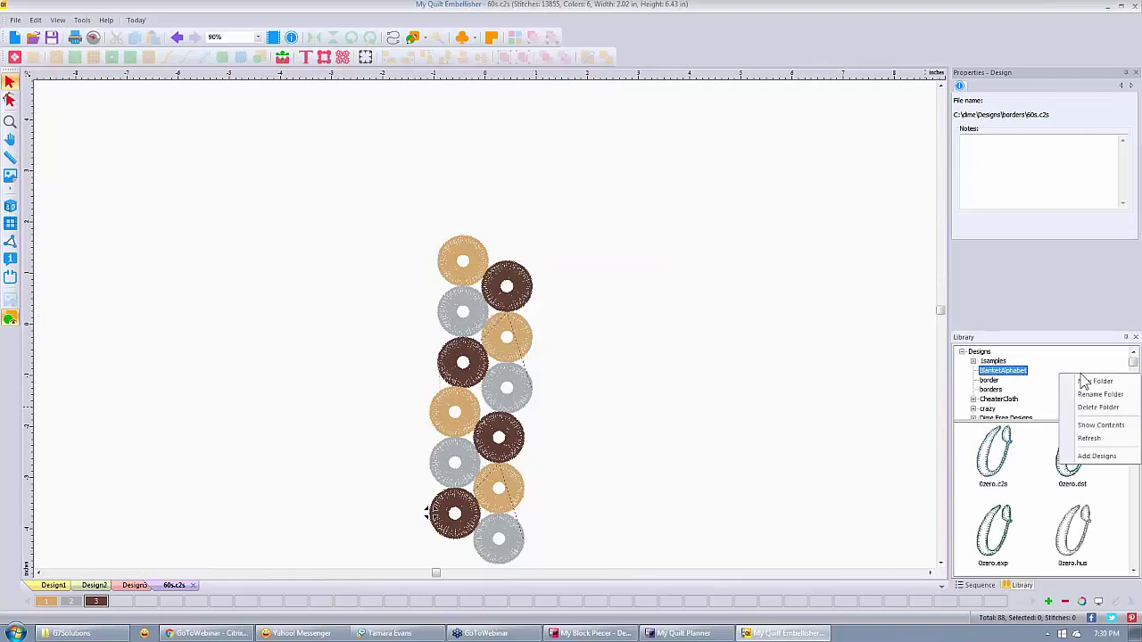
left_click(992, 390)
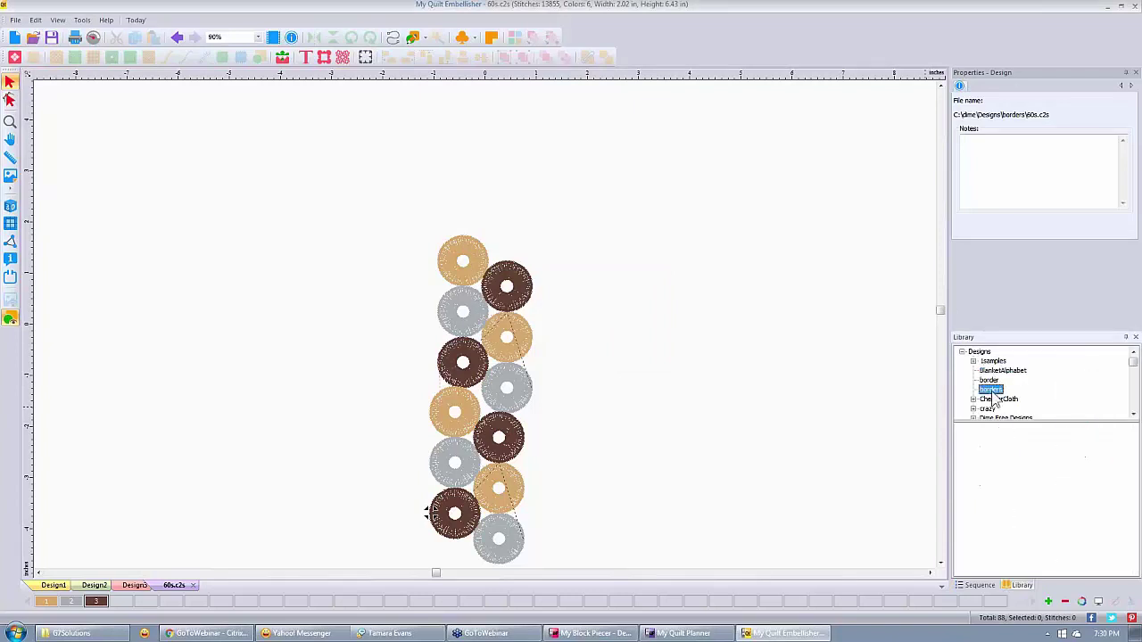
right_click(1062, 390)
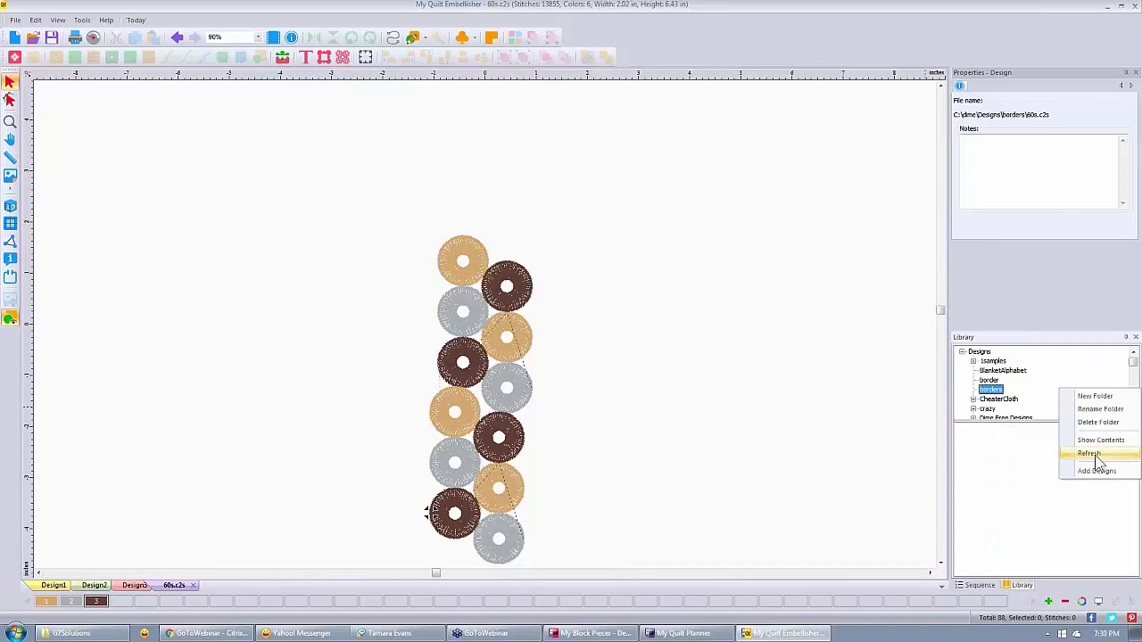
left_click(1110, 424)
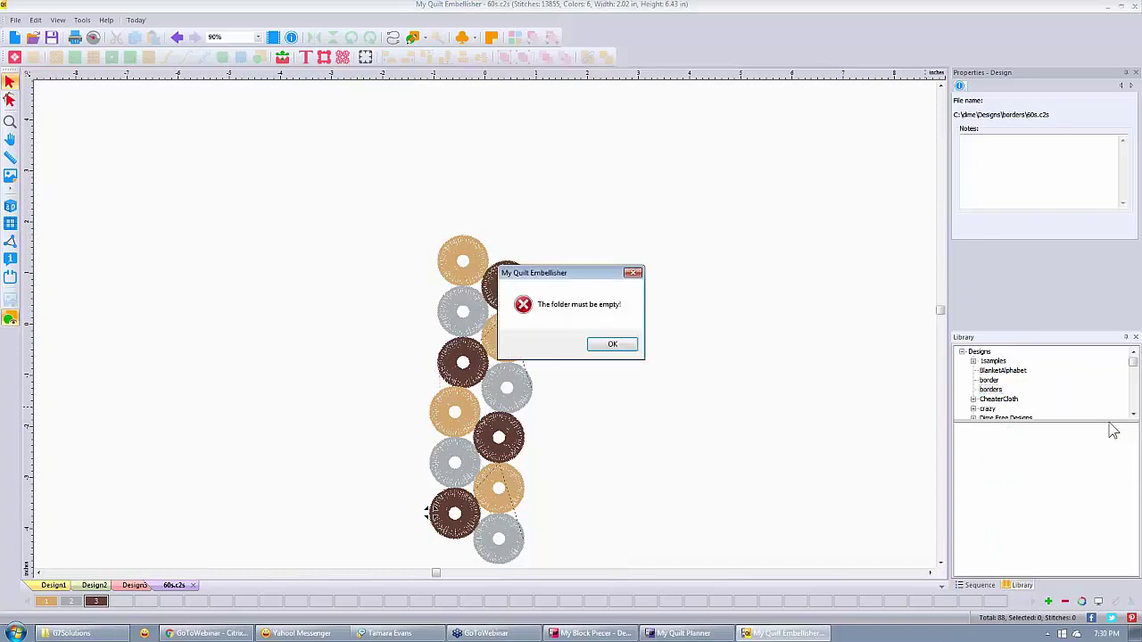
left_click(613, 346)
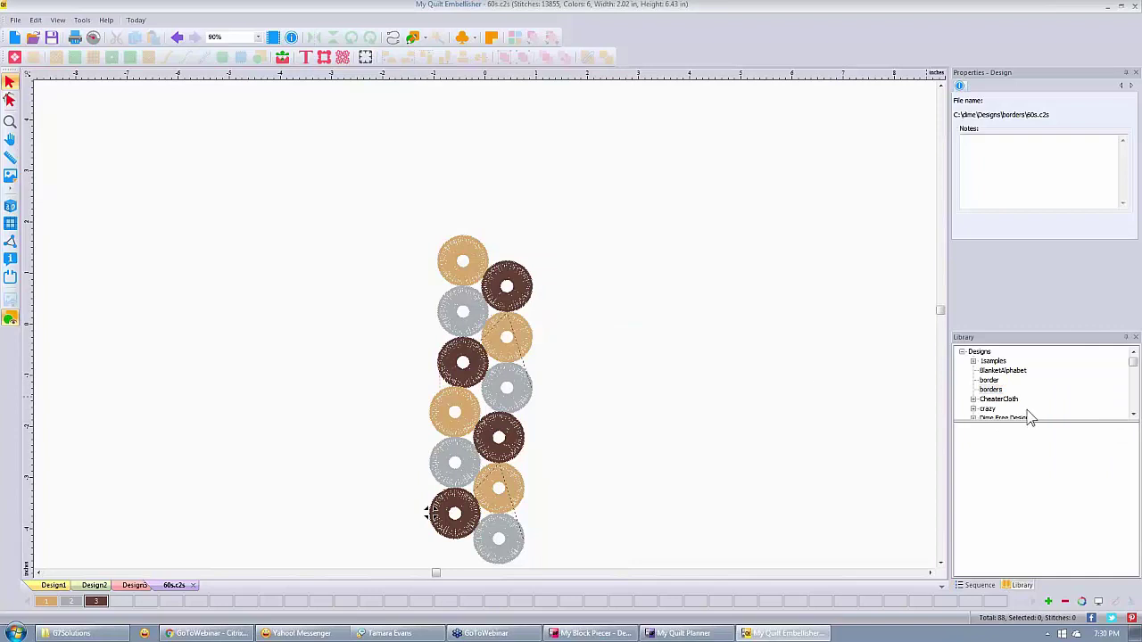
left_click(1061, 382)
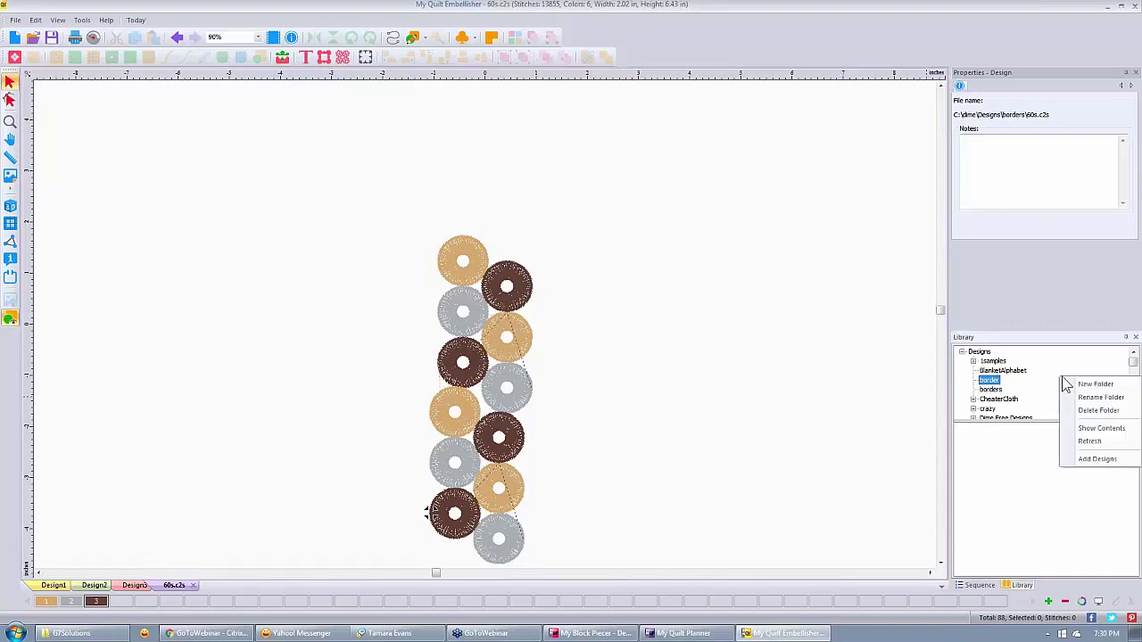
left_click(1090, 441)
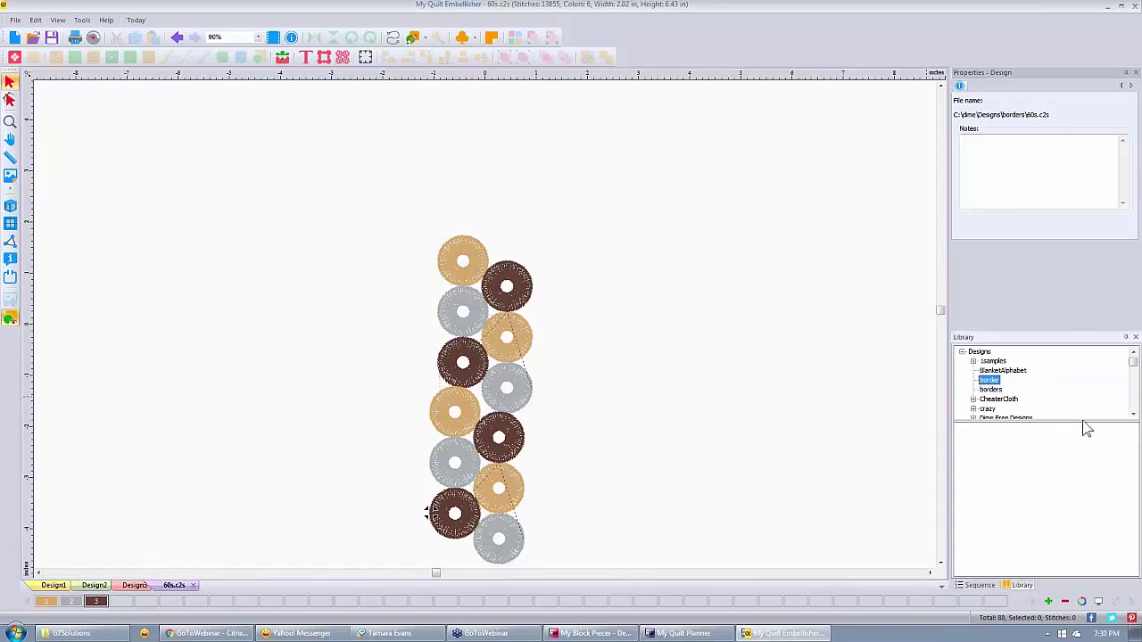
right_click(990, 390)
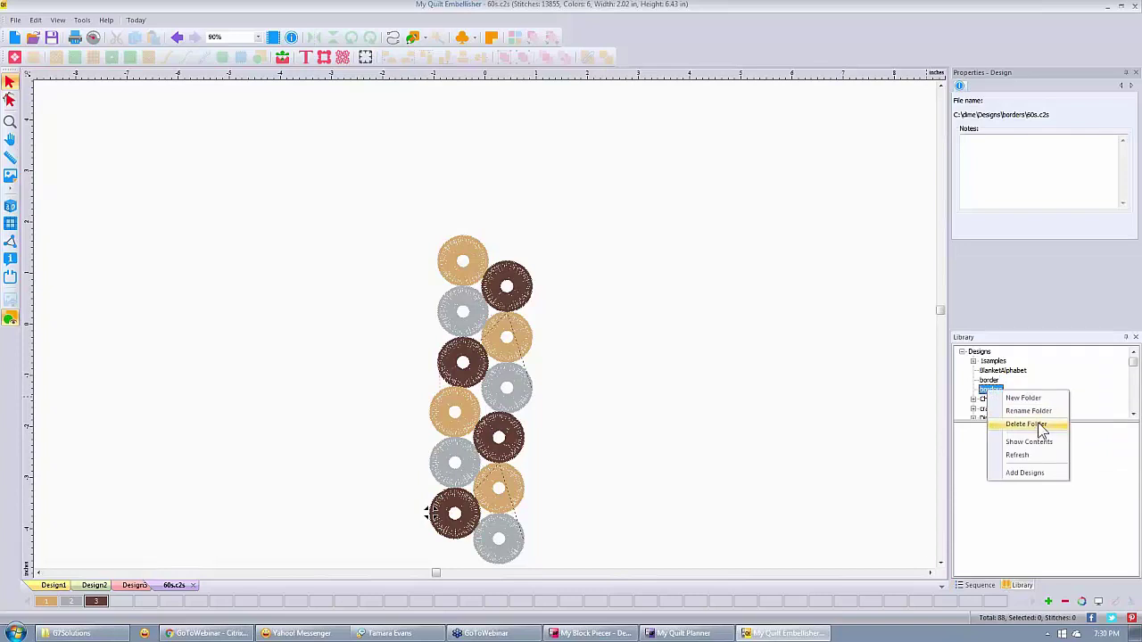
left_click(1039, 425)
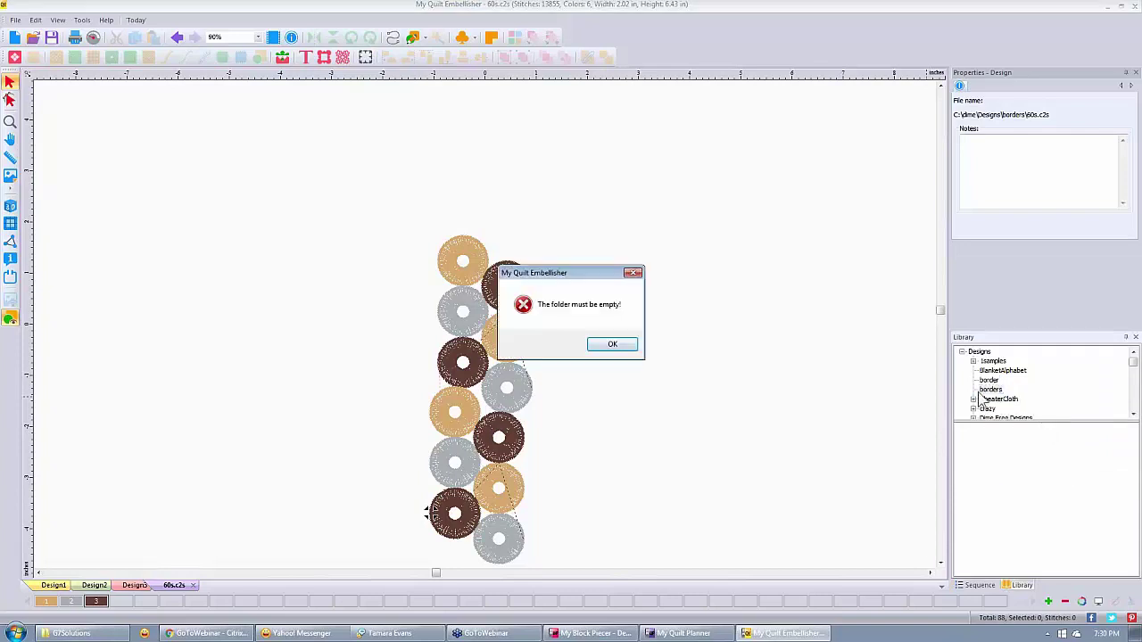
left_click(613, 345)
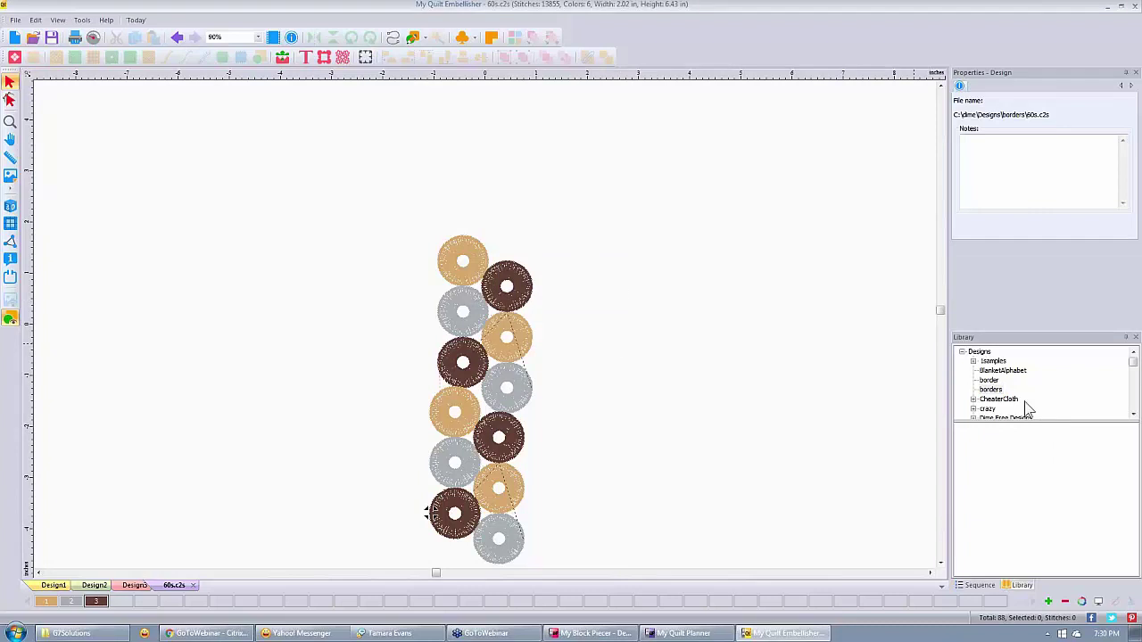
right_click(1027, 461)
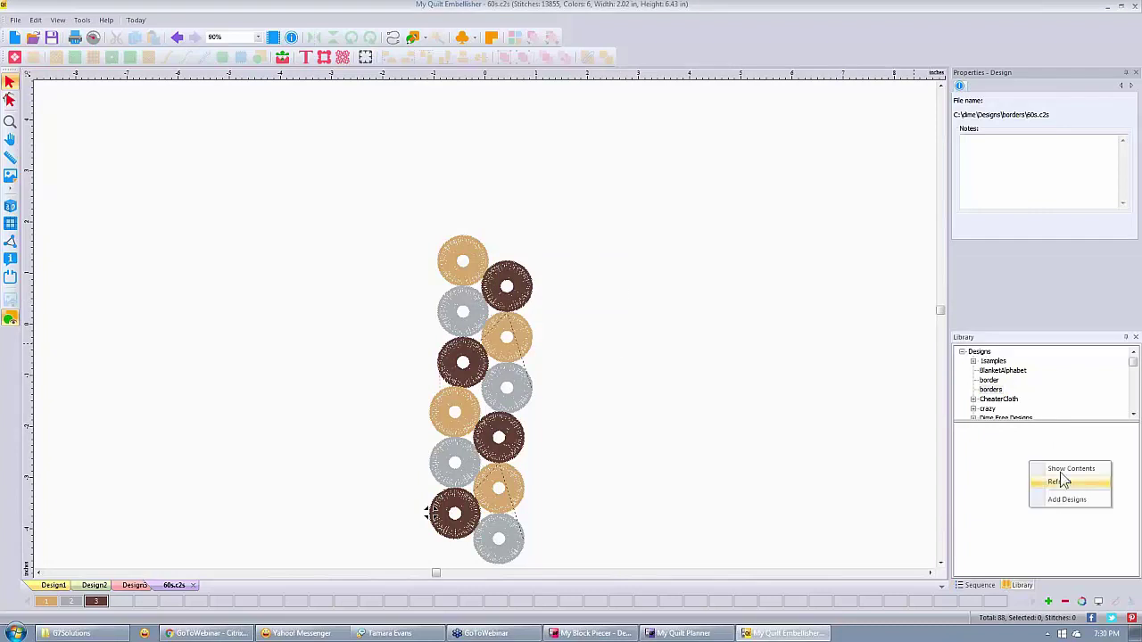
left_click(1066, 481)
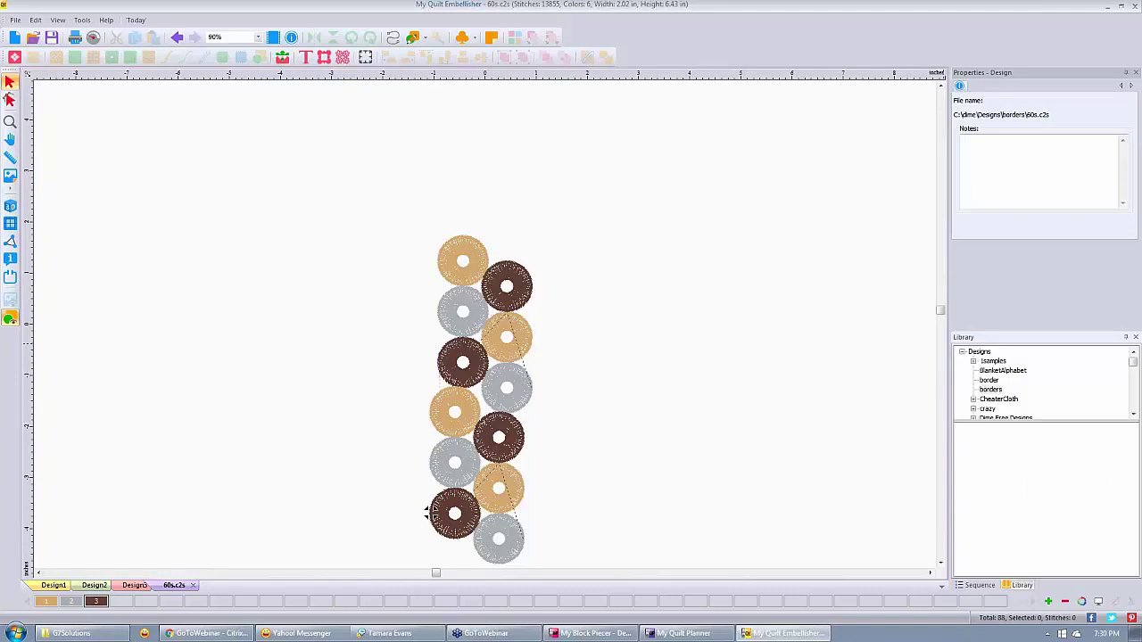
right_click(999, 391)
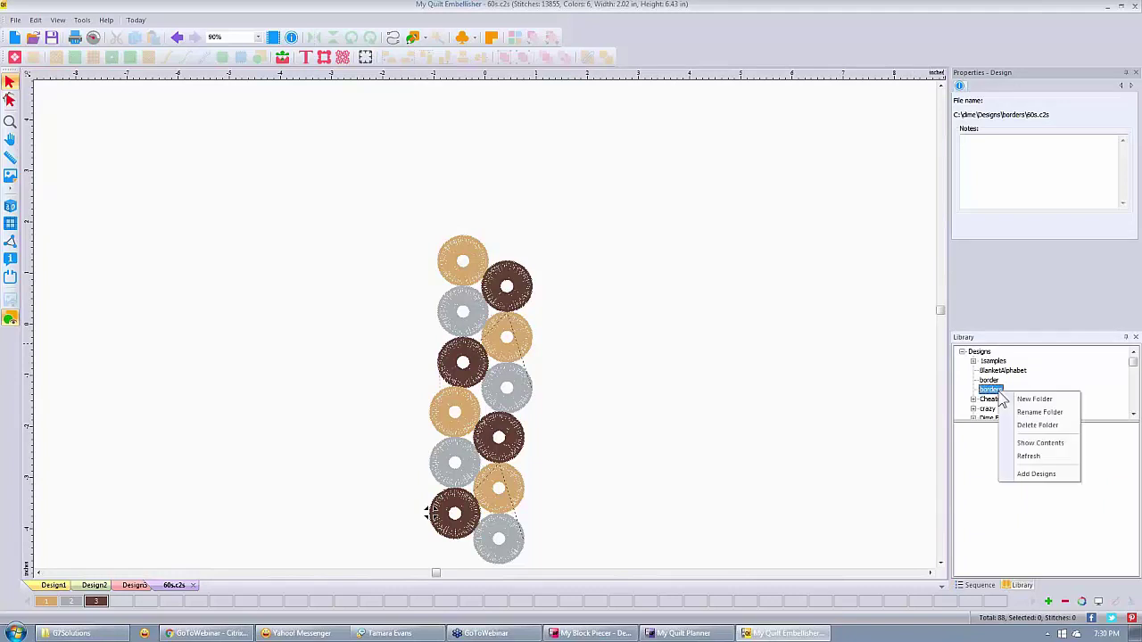
left_click(1044, 459)
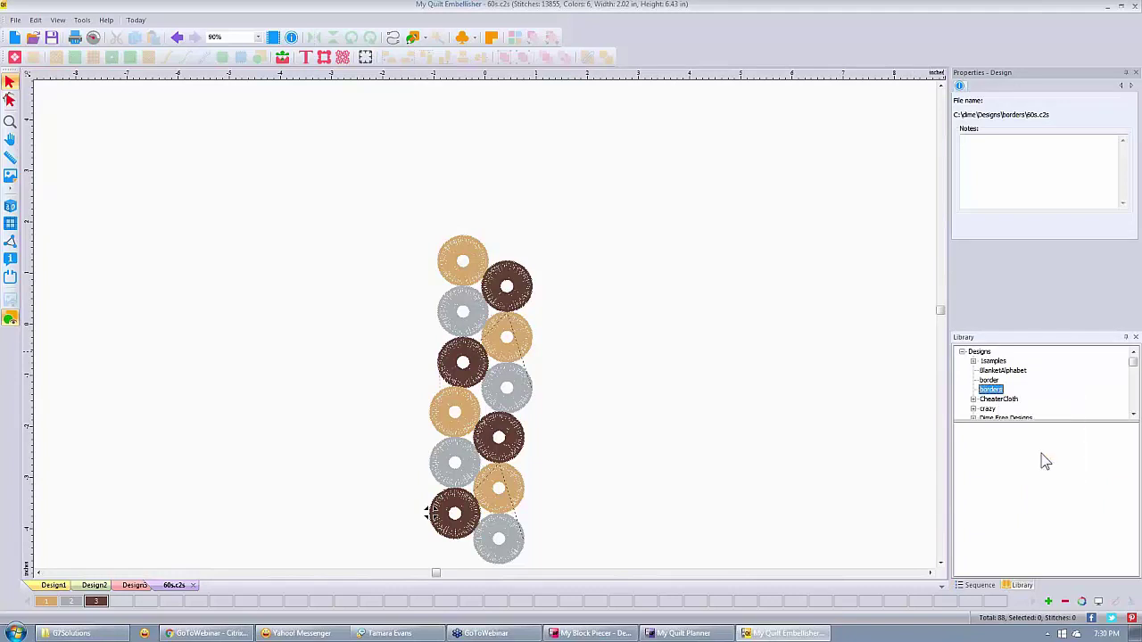
right_click(998, 394)
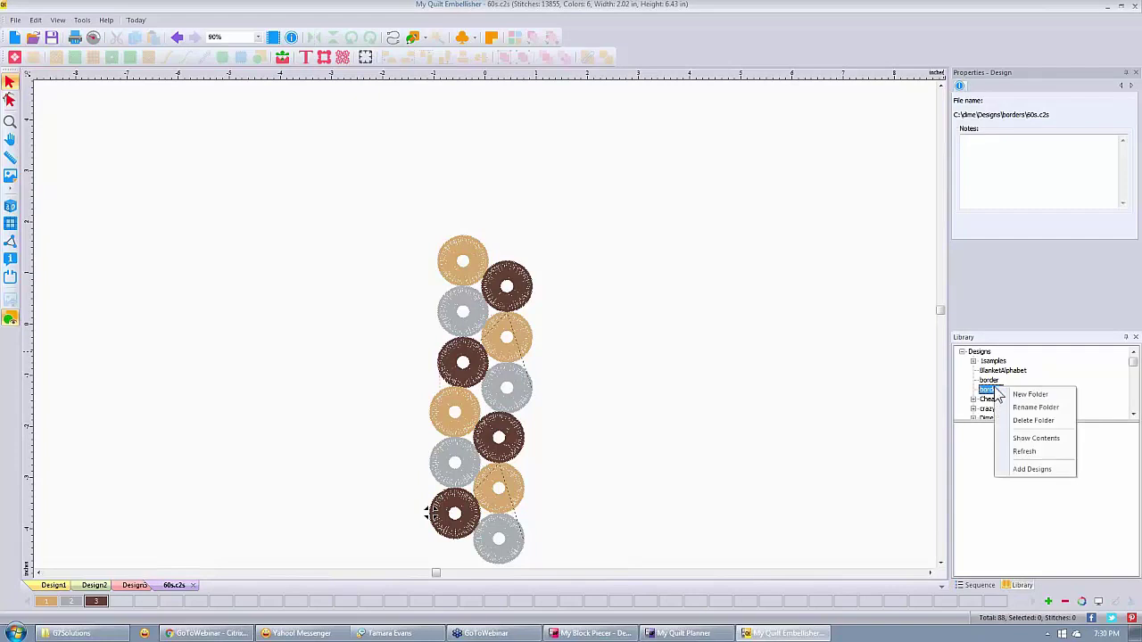
left_click(1050, 423)
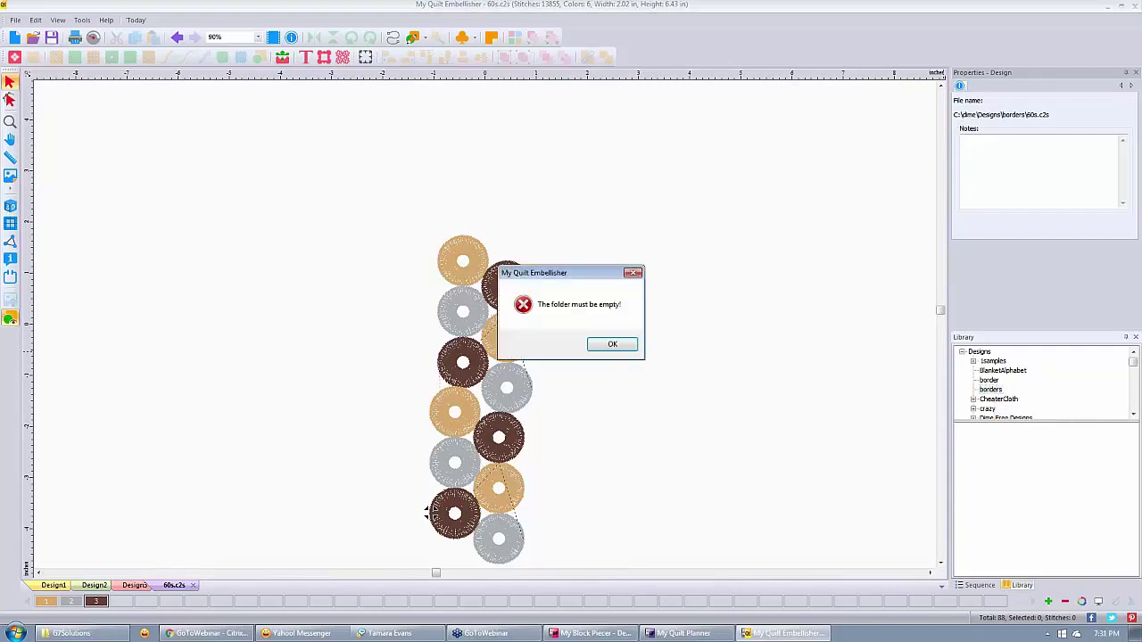
left_click(605, 345)
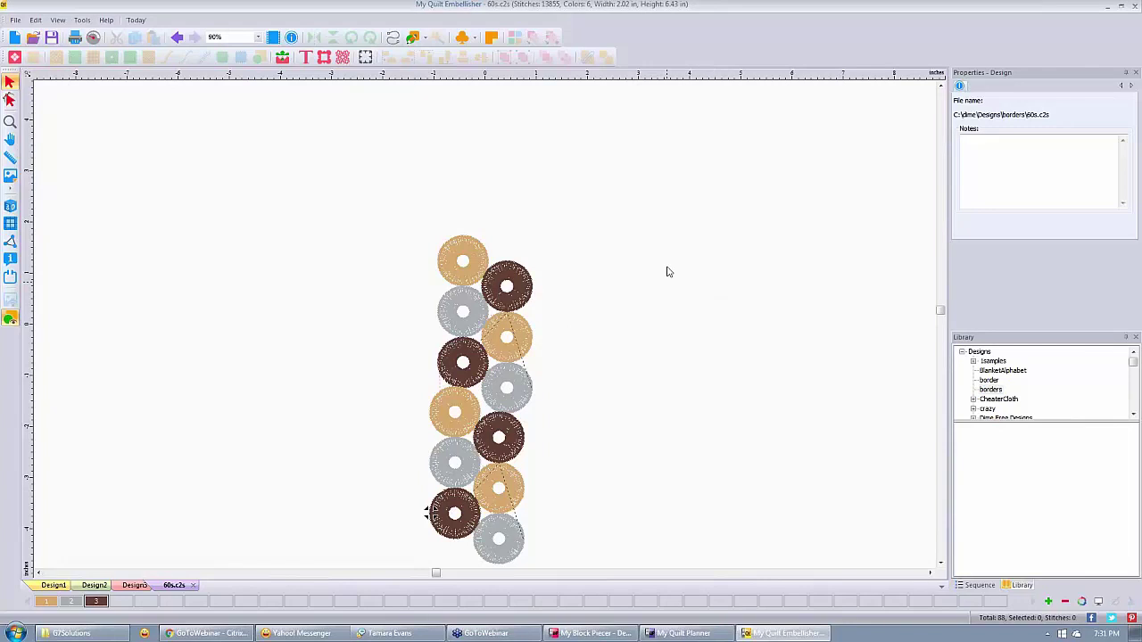
Step: Start a blank Design4 and expand the InspirationCollections folder in the Library tree
left_click(14, 37)
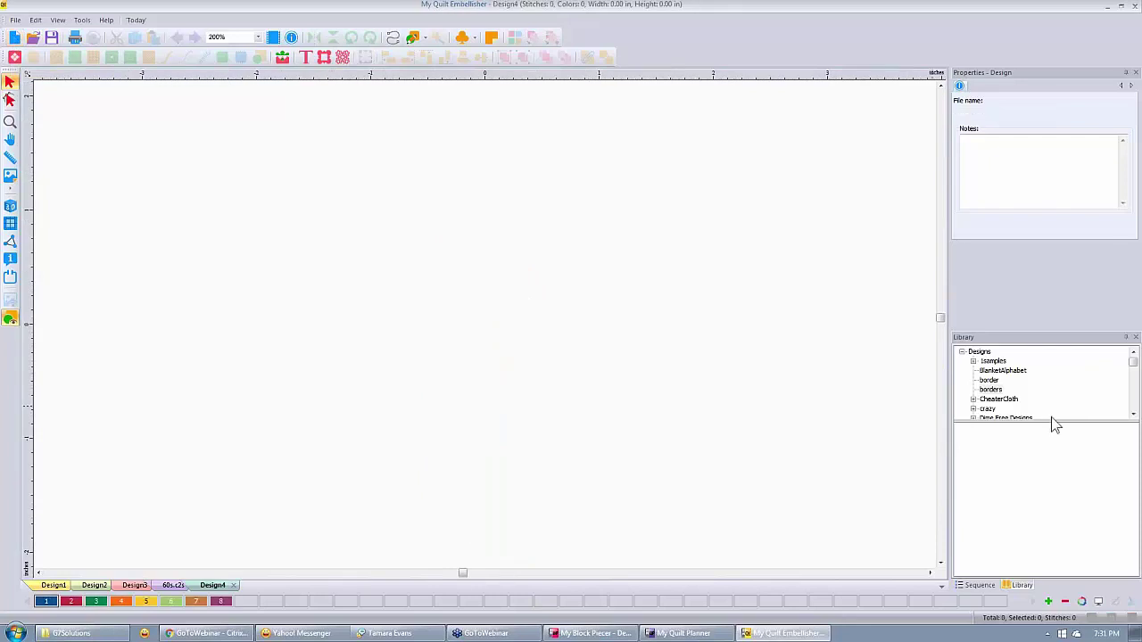
left_click(1133, 415)
left_click(1133, 415)
left_click(1133, 414)
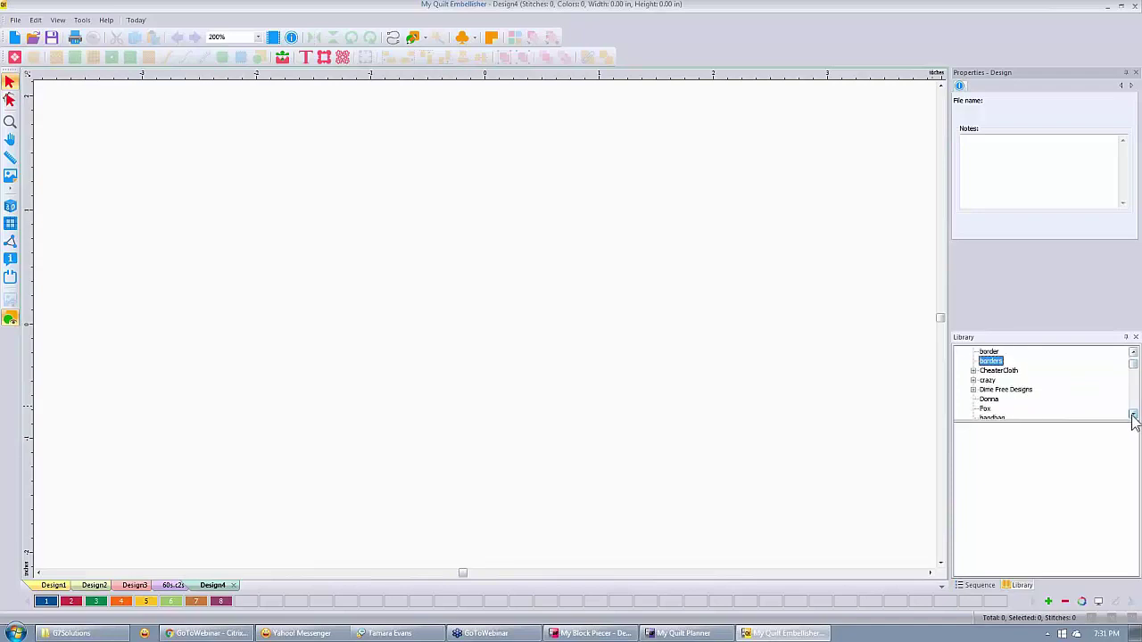
left_click(1133, 415)
left_click(1133, 415)
left_click(1133, 415)
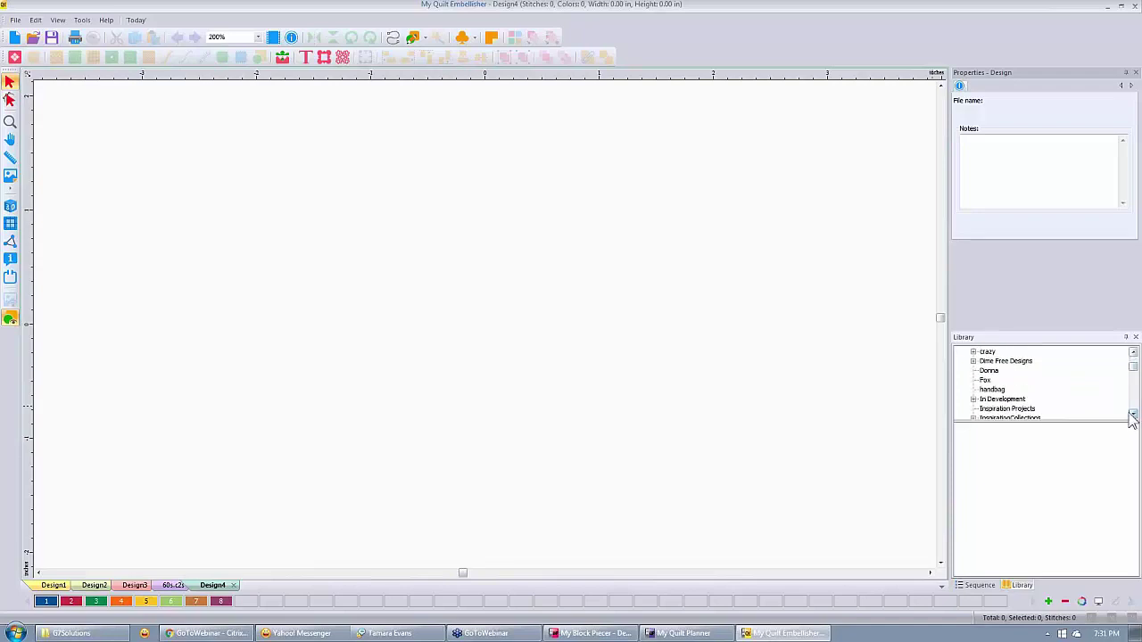
left_click(1134, 415)
left_click(1134, 415)
left_click(1133, 415)
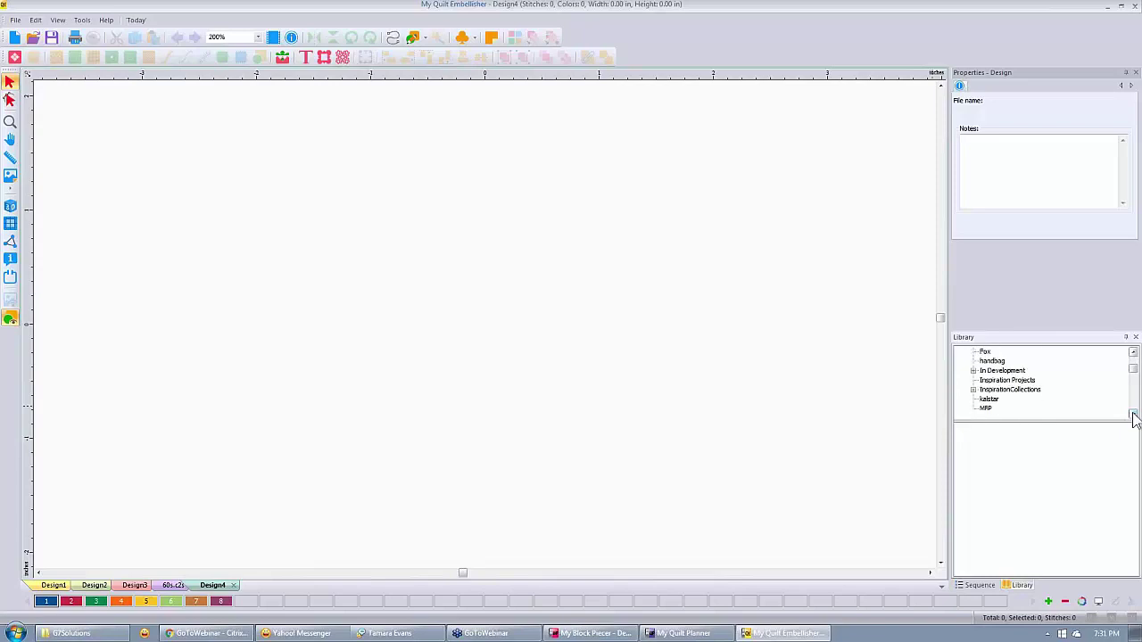
left_click(1133, 415)
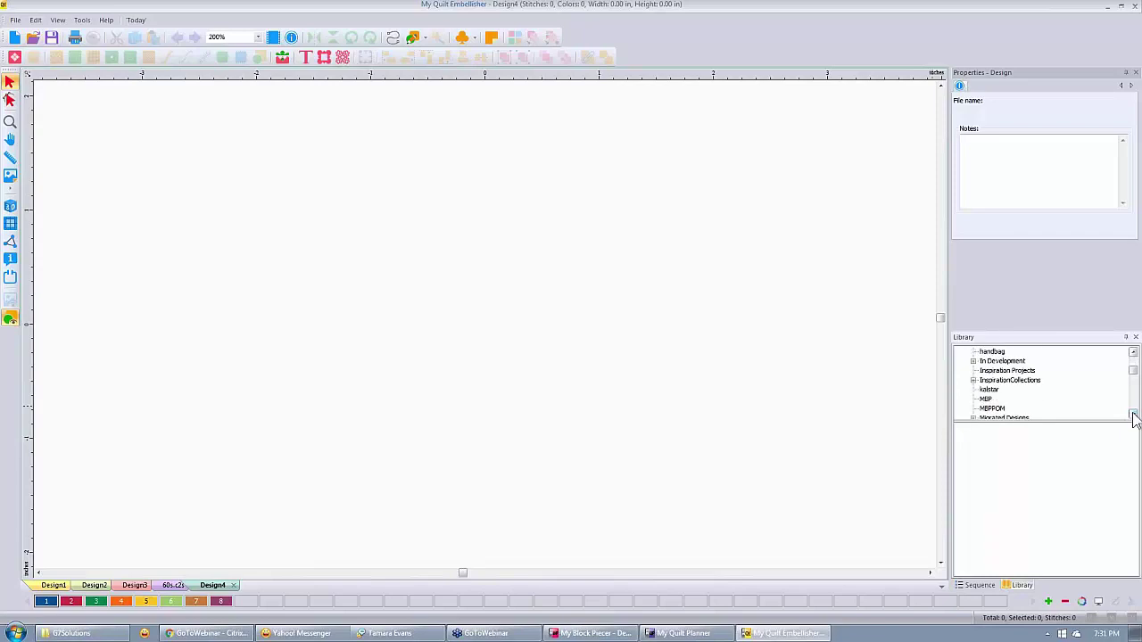
left_click(1134, 415)
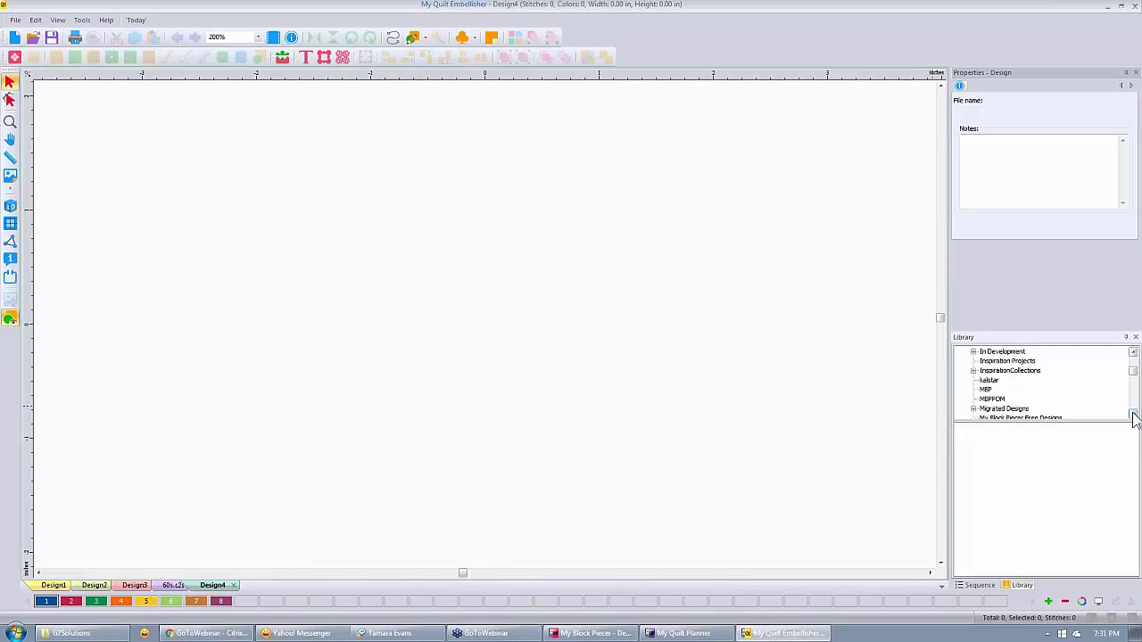
left_click(974, 371)
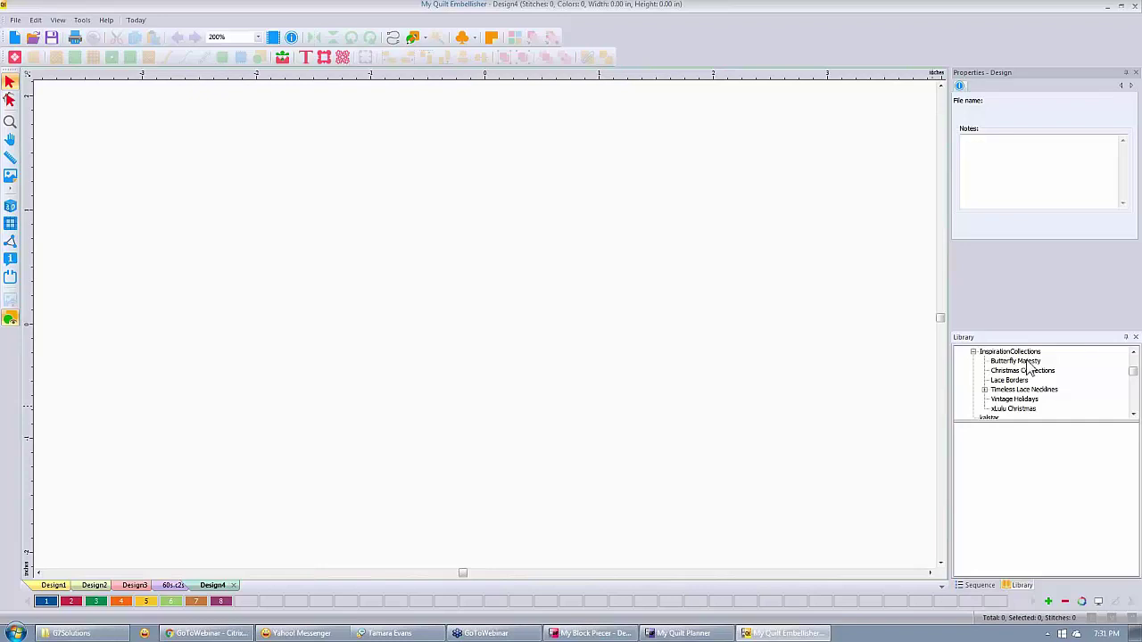
Step: Preview Butterfly Majesty, Christmas Confections, Lace Borders and Vintage Holidays, ending on xLulu Christmas
left_click(1026, 362)
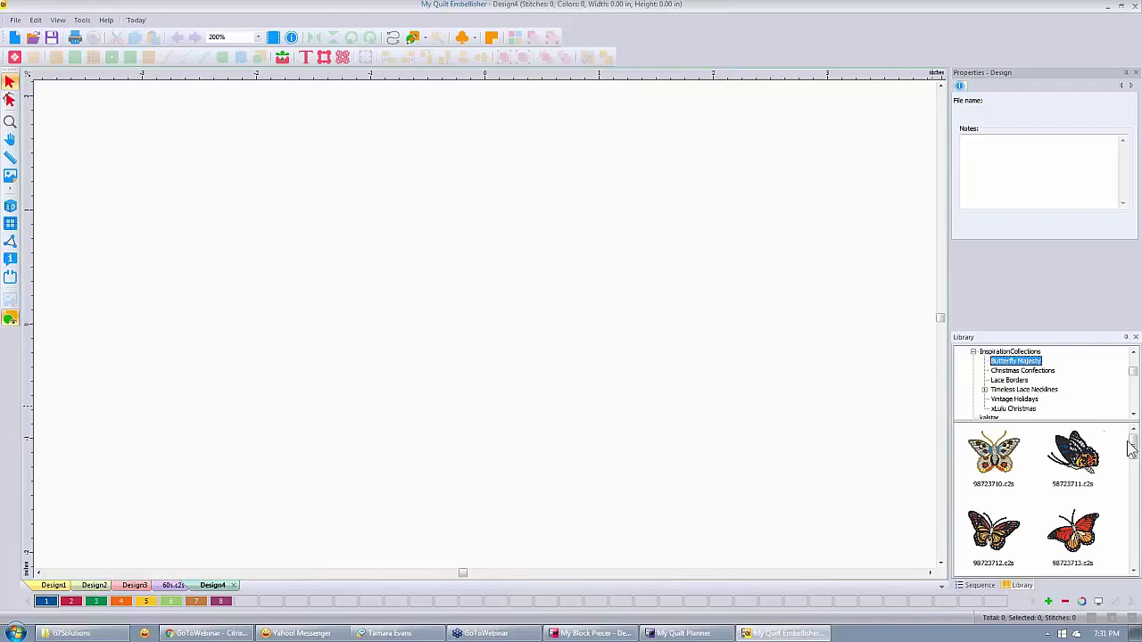
left_click_drag(1131, 447, 1138, 562)
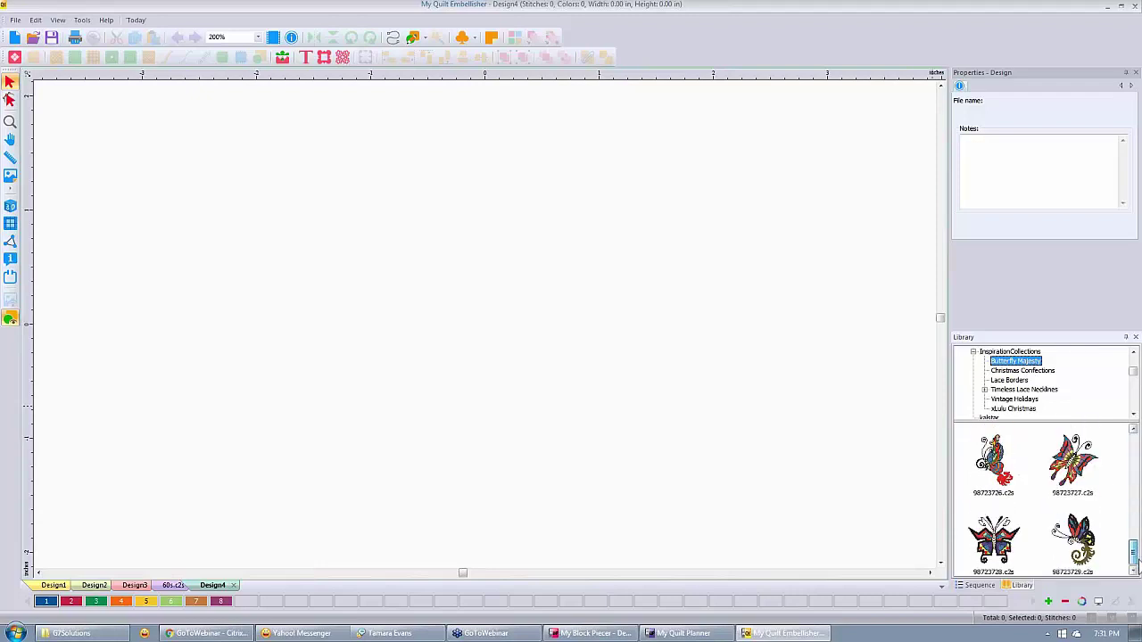
left_click(1018, 372)
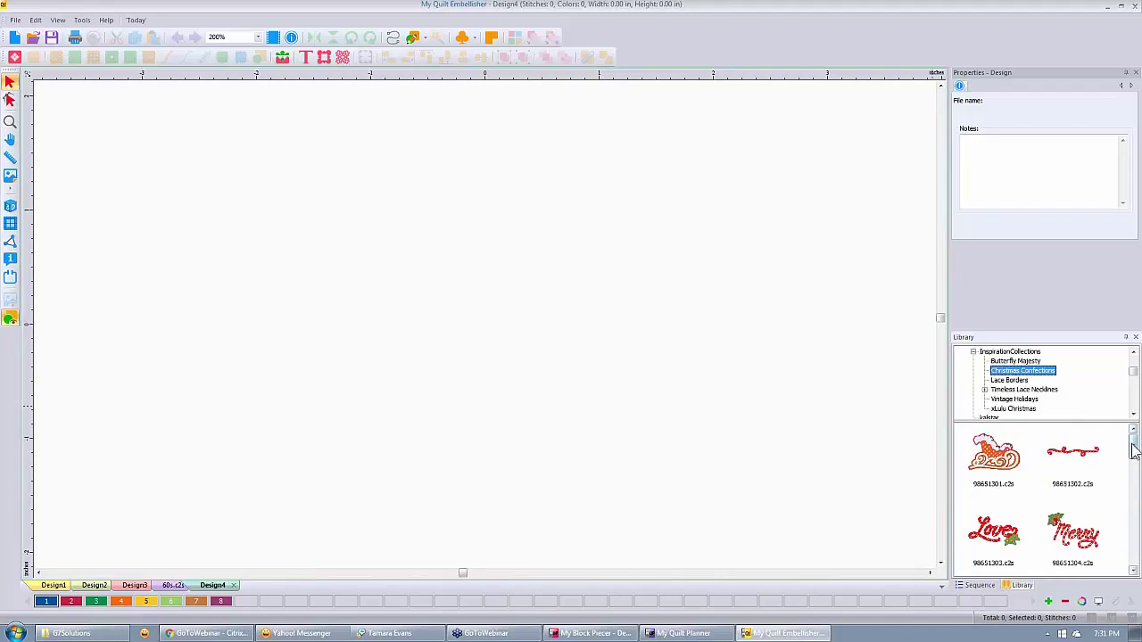
left_click_drag(1133, 454, 1135, 558)
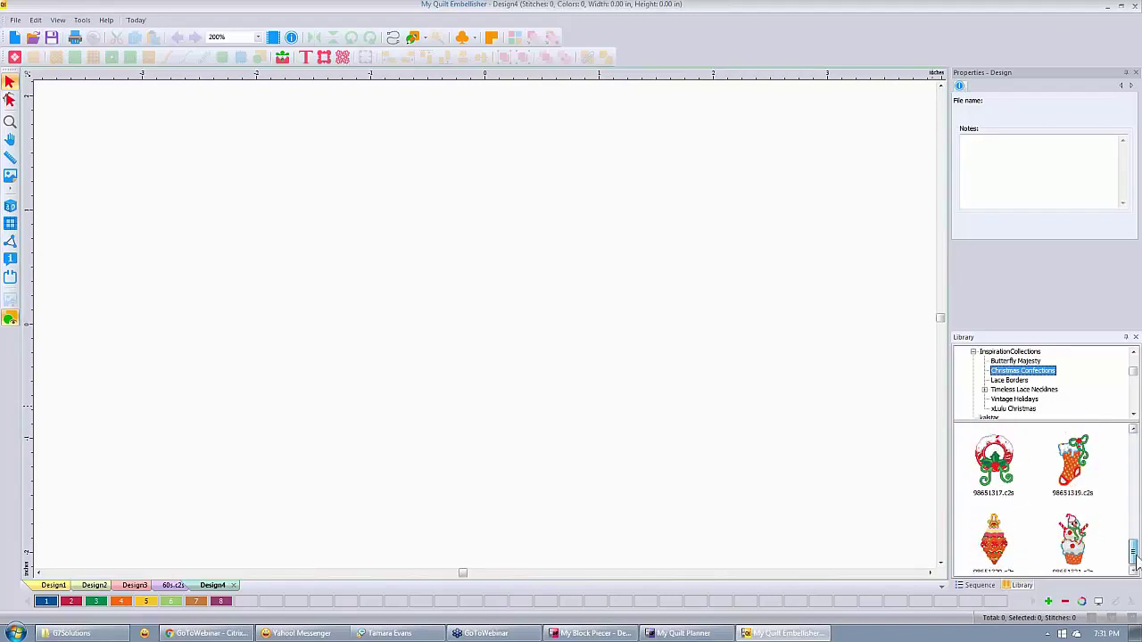
left_click(1009, 381)
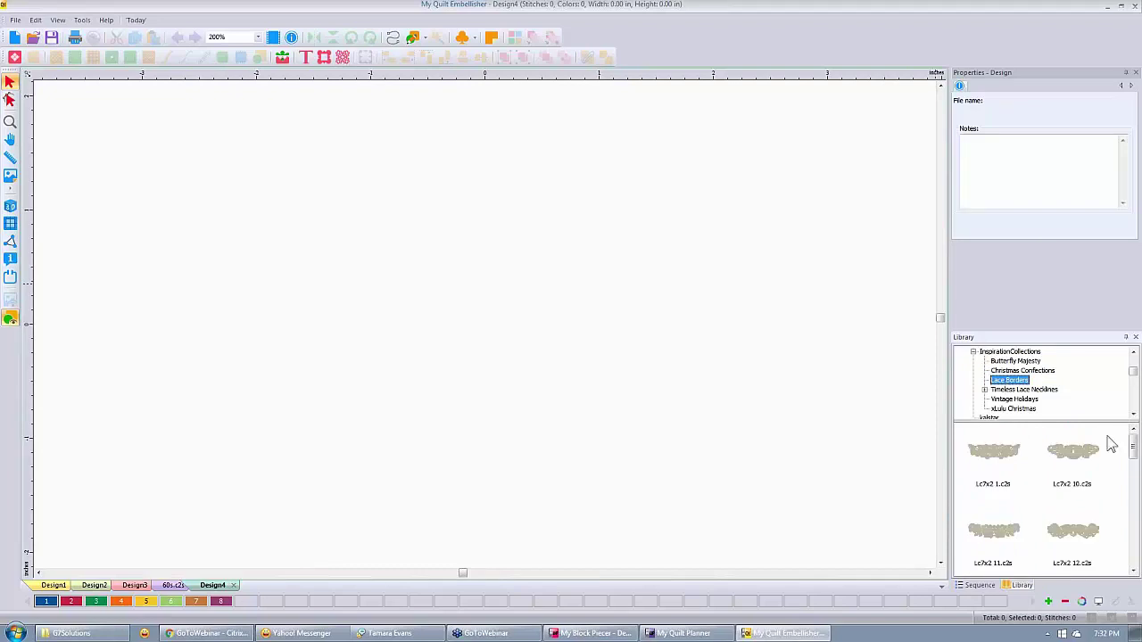
left_click(1015, 400)
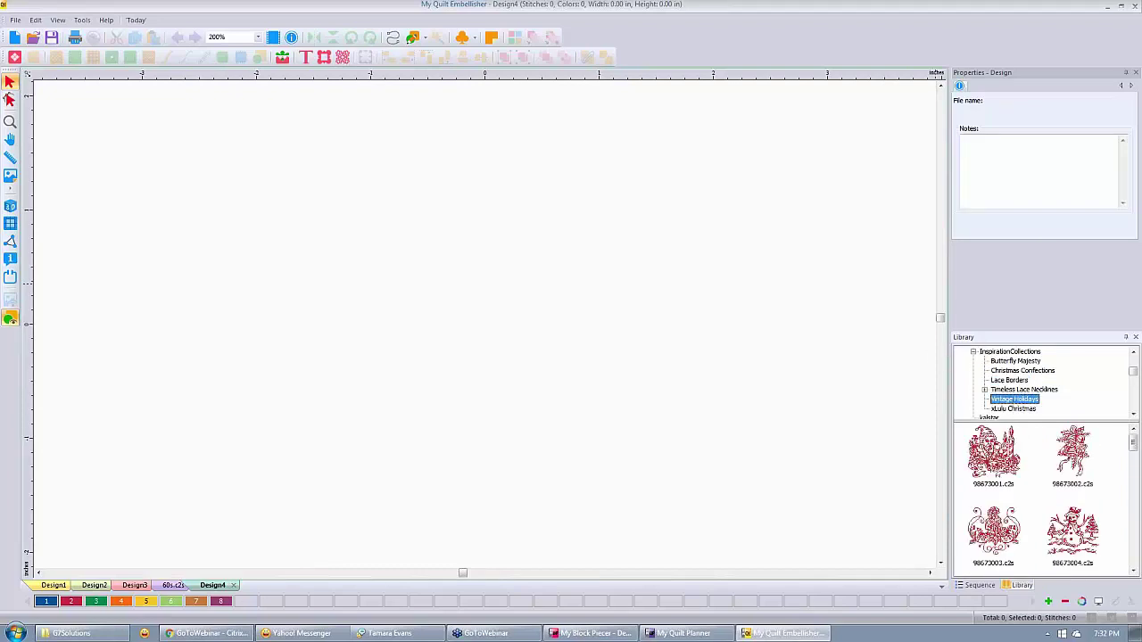
left_click(1013, 408)
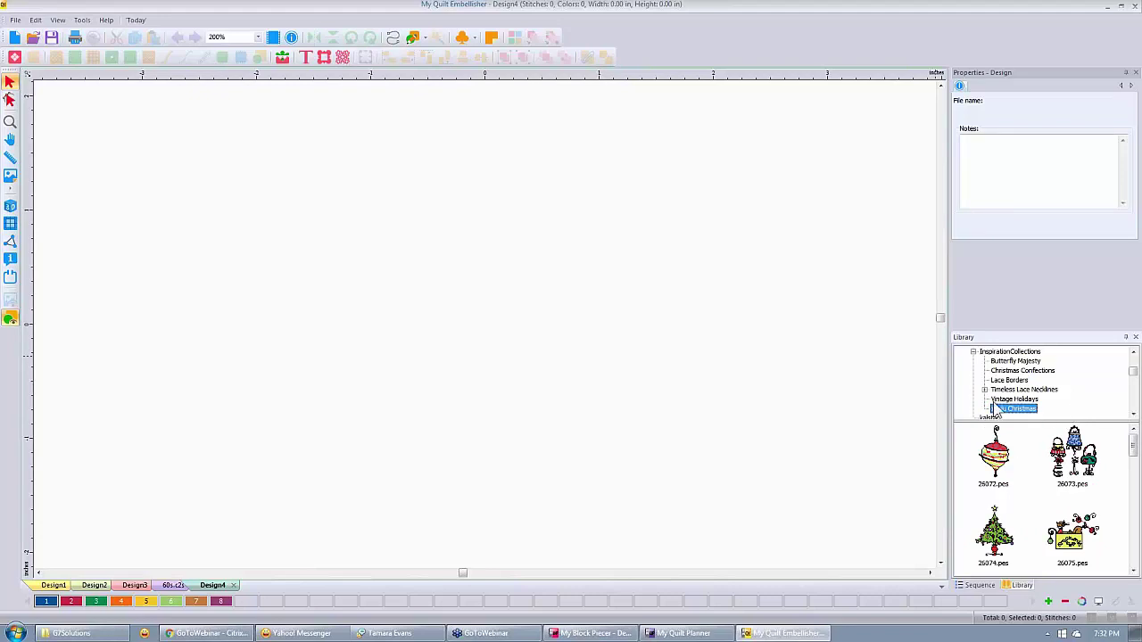
key("Up")
key("Up")
key("Up")
key("Up")
key("Up")
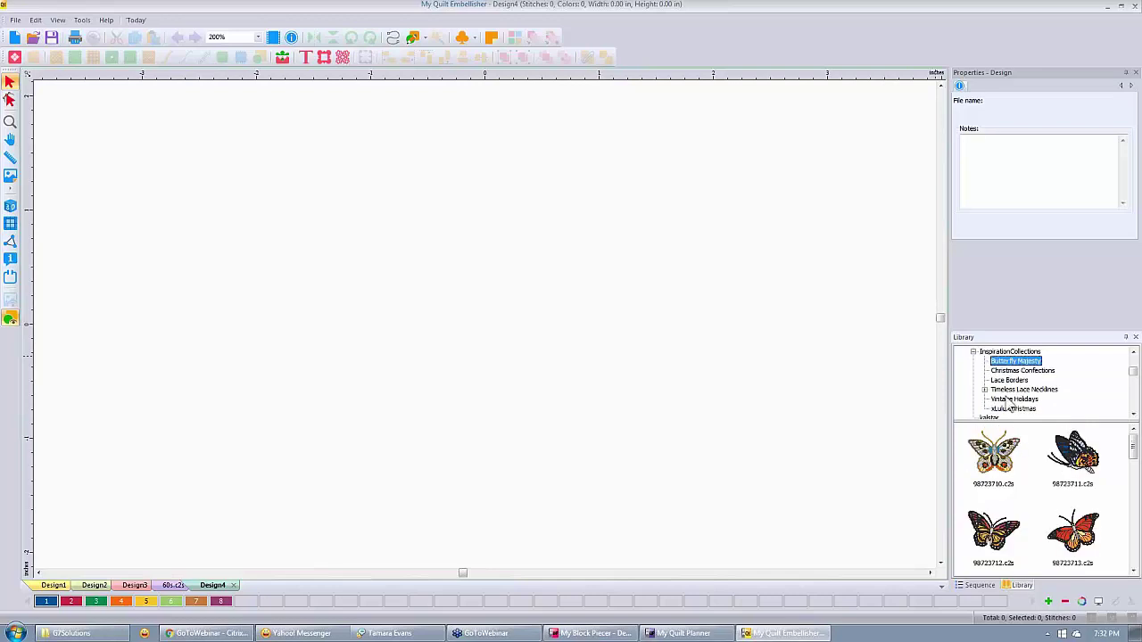
left_click(1013, 410)
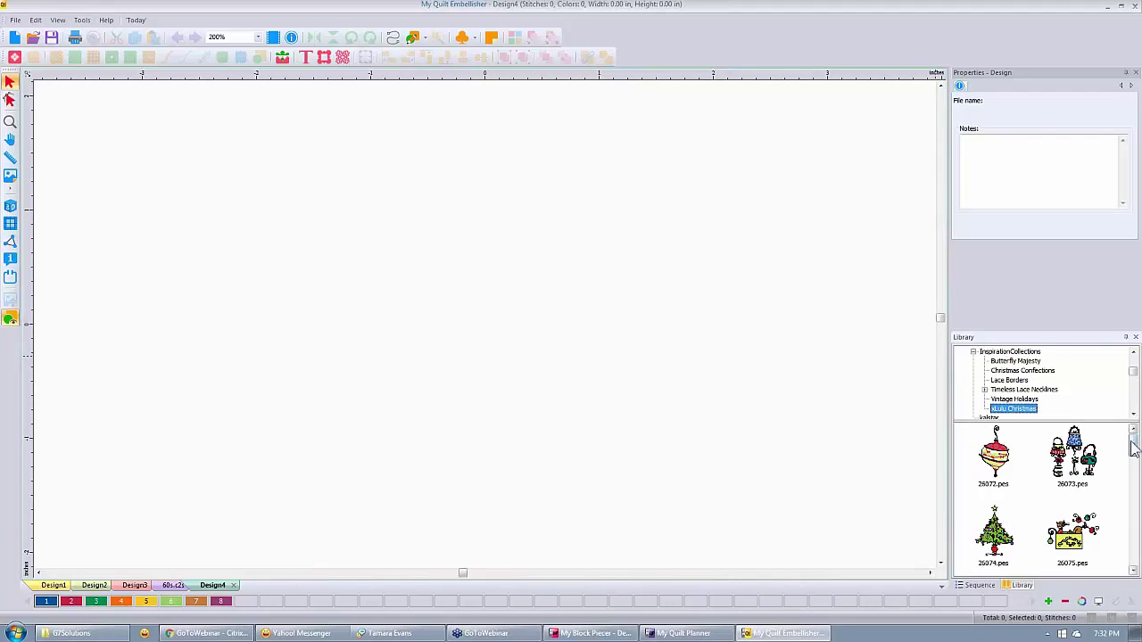
left_click_drag(1134, 449, 1133, 555)
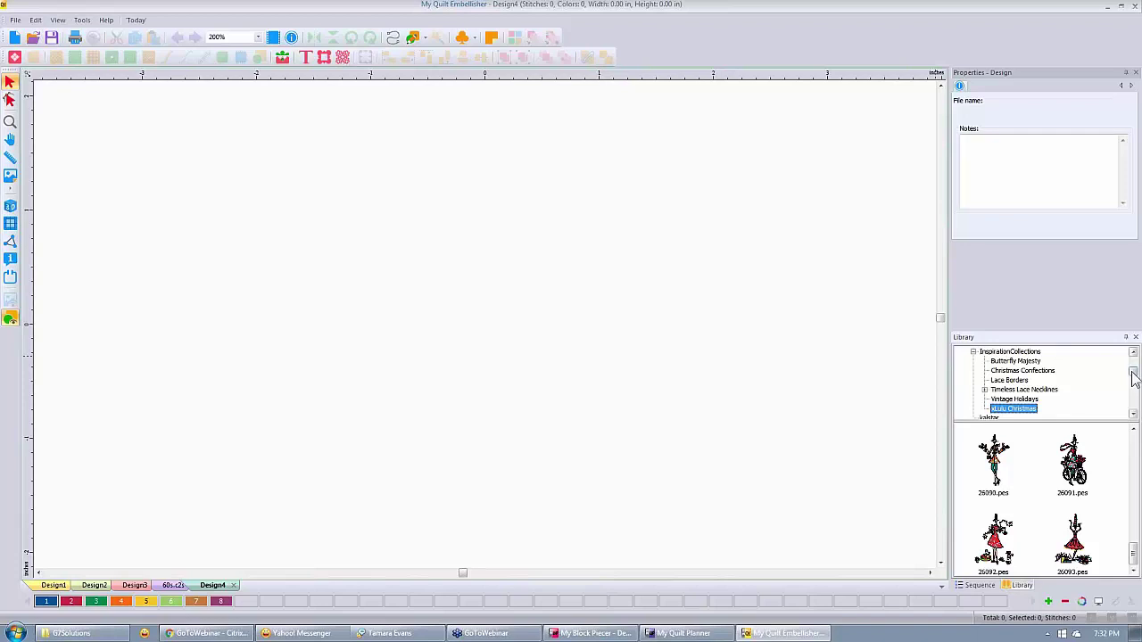
Step: Preview the kalstar, MBP and MBPPOM folders, leaving the Rabbit.c2s design displayed
left_click_drag(1135, 377, 1135, 382)
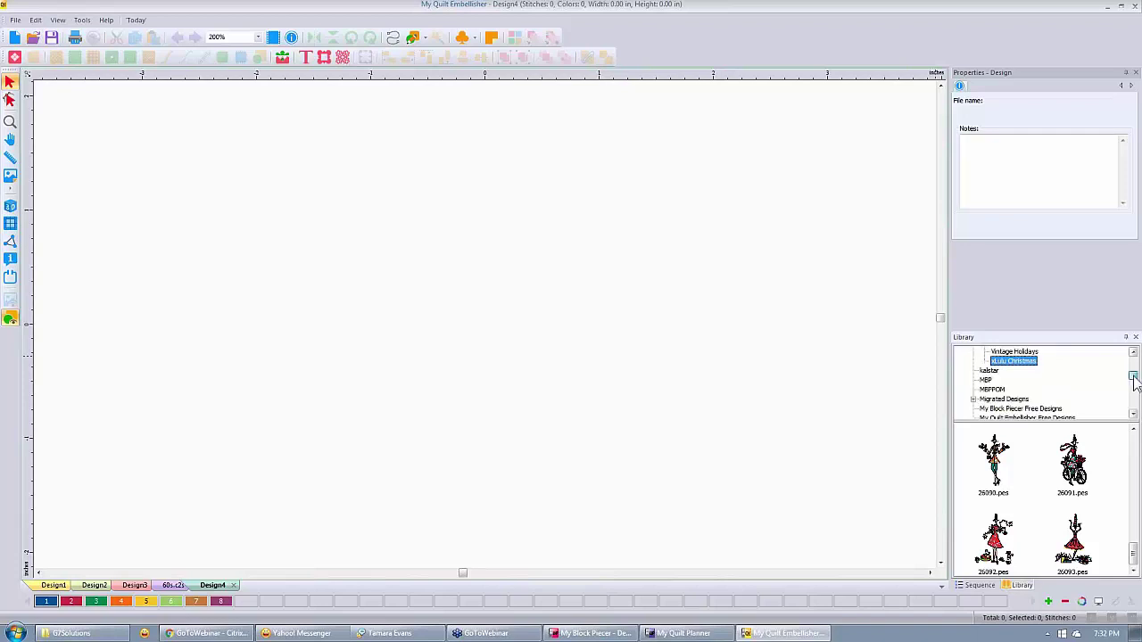
left_click(989, 370)
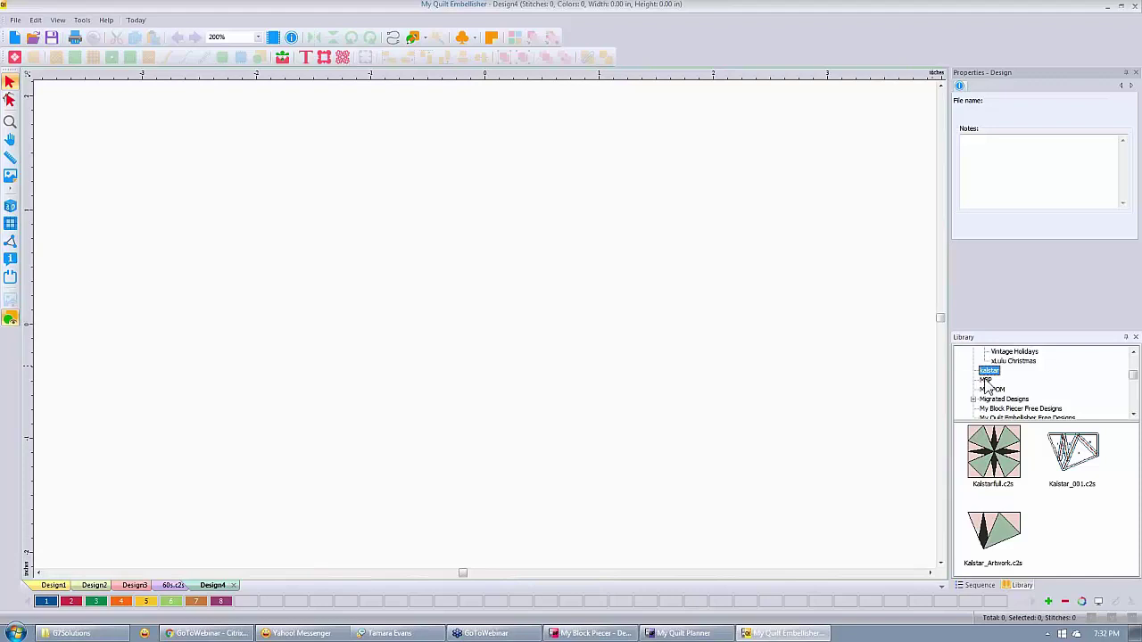
left_click(986, 381)
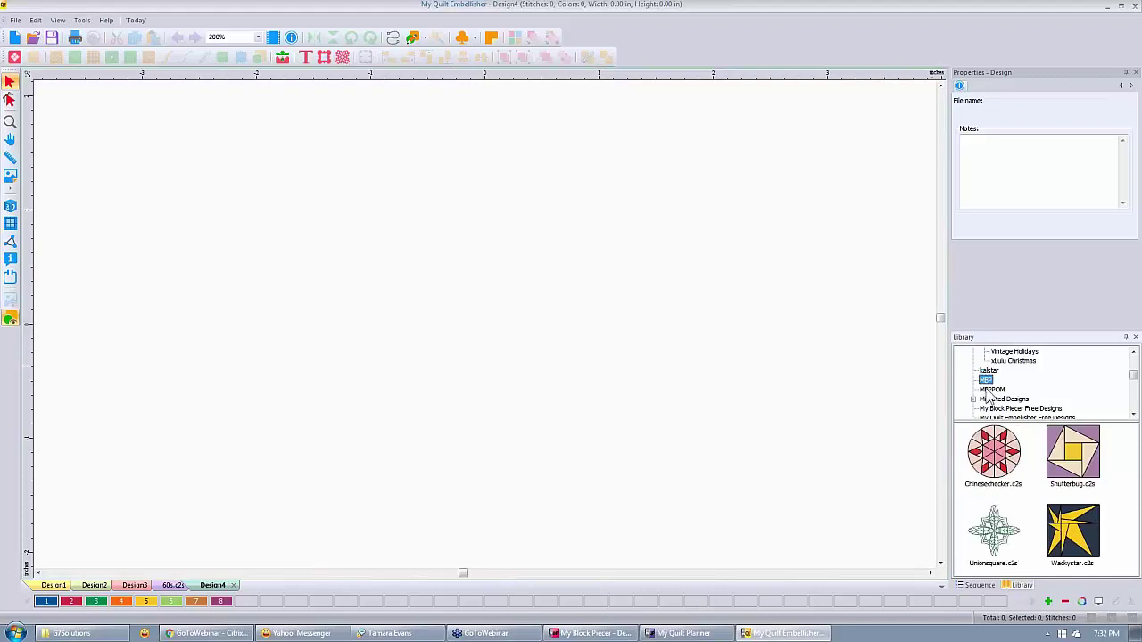
left_click(989, 390)
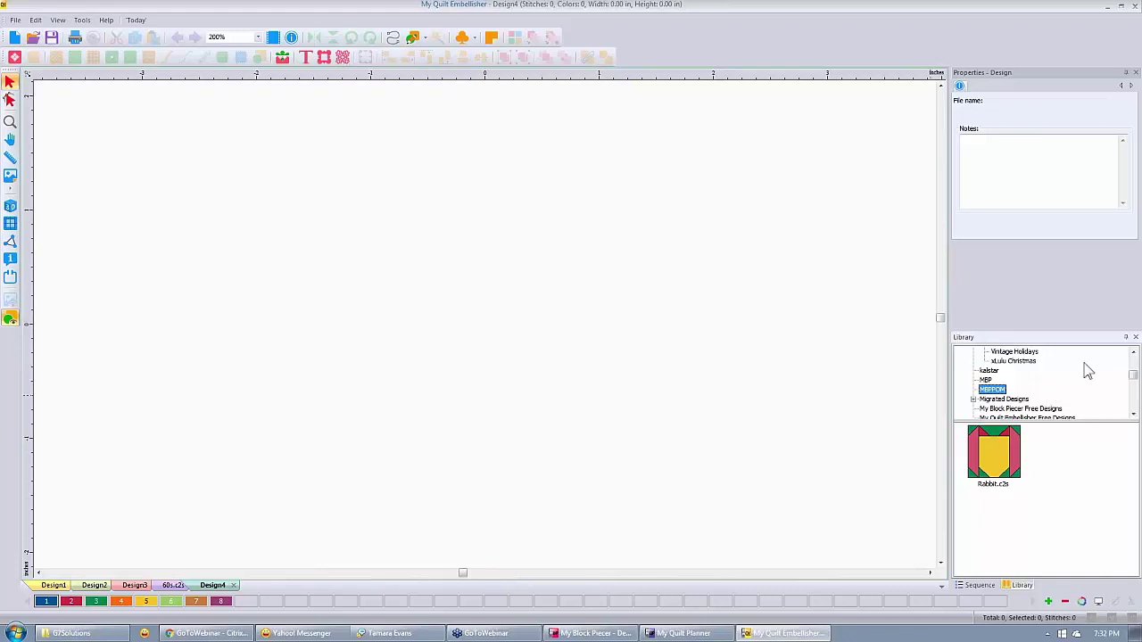
left_click_drag(1135, 382, 1135, 371)
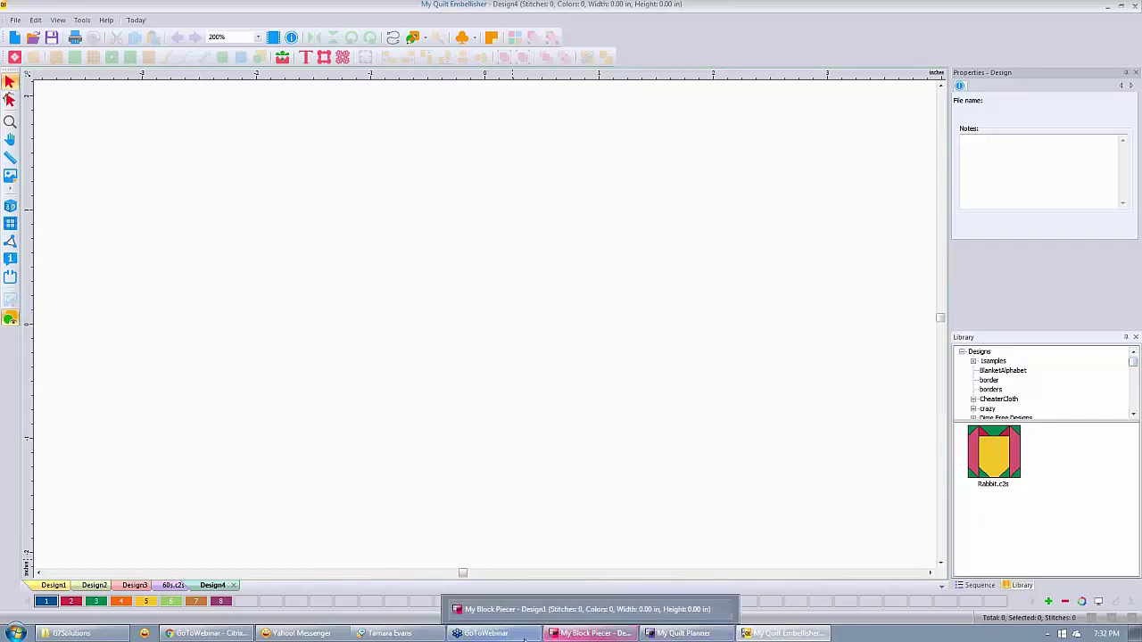
Step: In My Block Piecer, create Design2 with the 8x8 Nested Triangles block from Basic
mouse_move(485, 634)
left_click(591, 633)
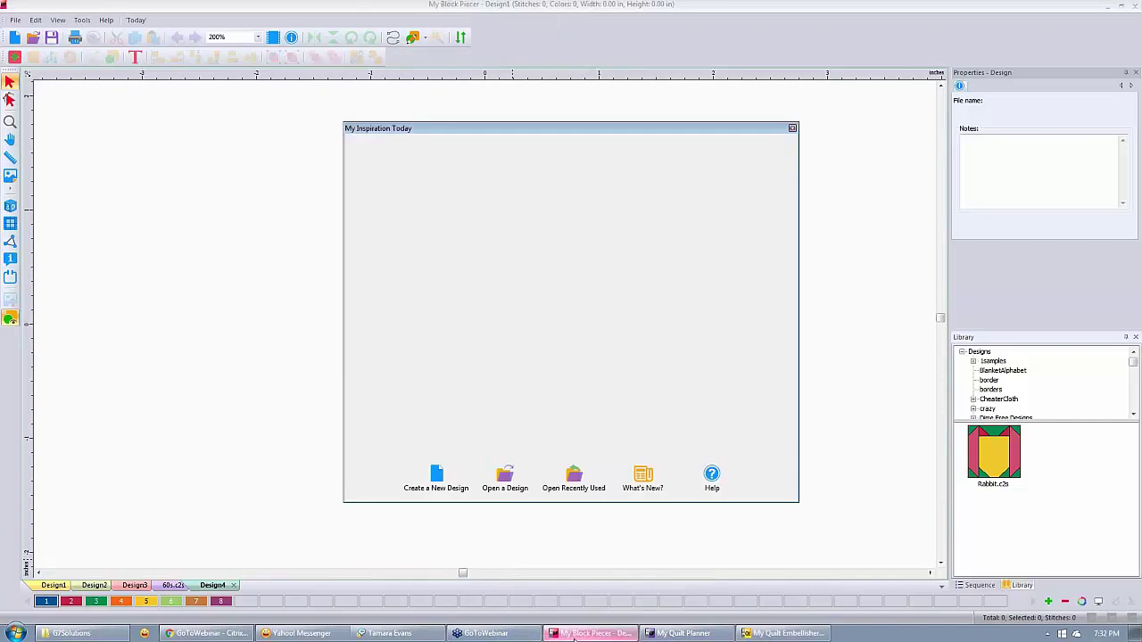
left_click(441, 479)
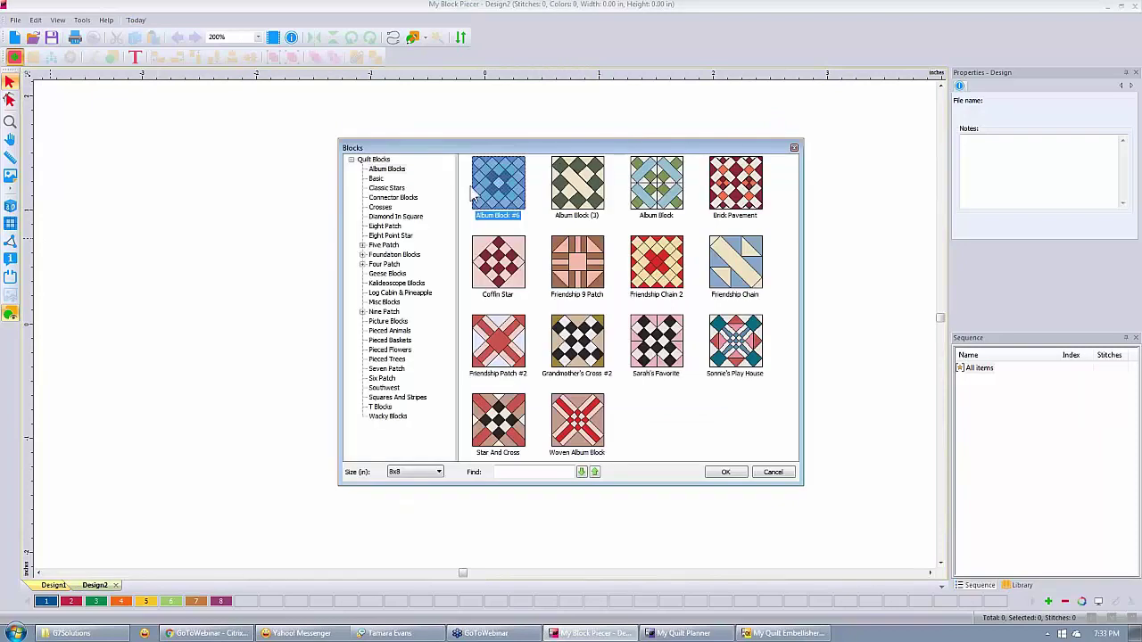
left_click(391, 198)
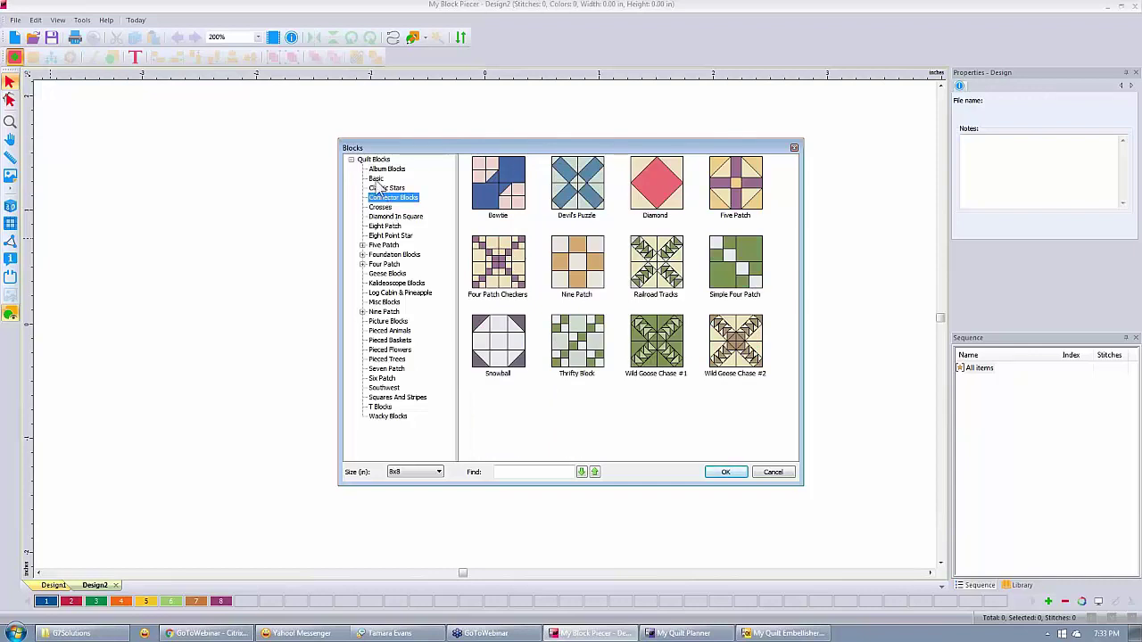
left_click(375, 179)
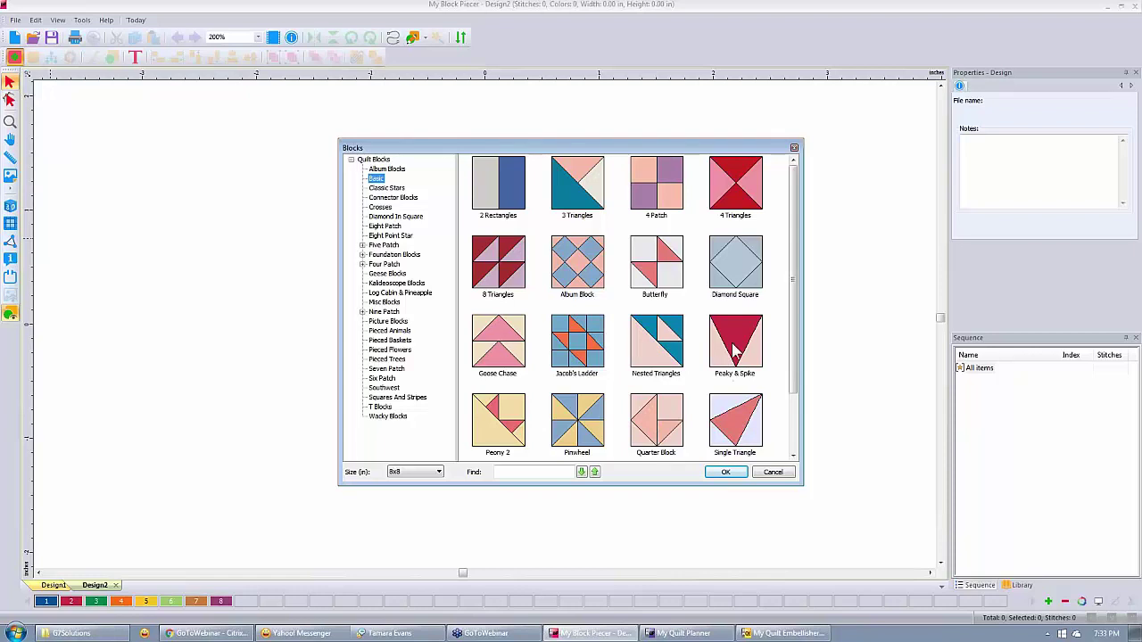
left_click(676, 330)
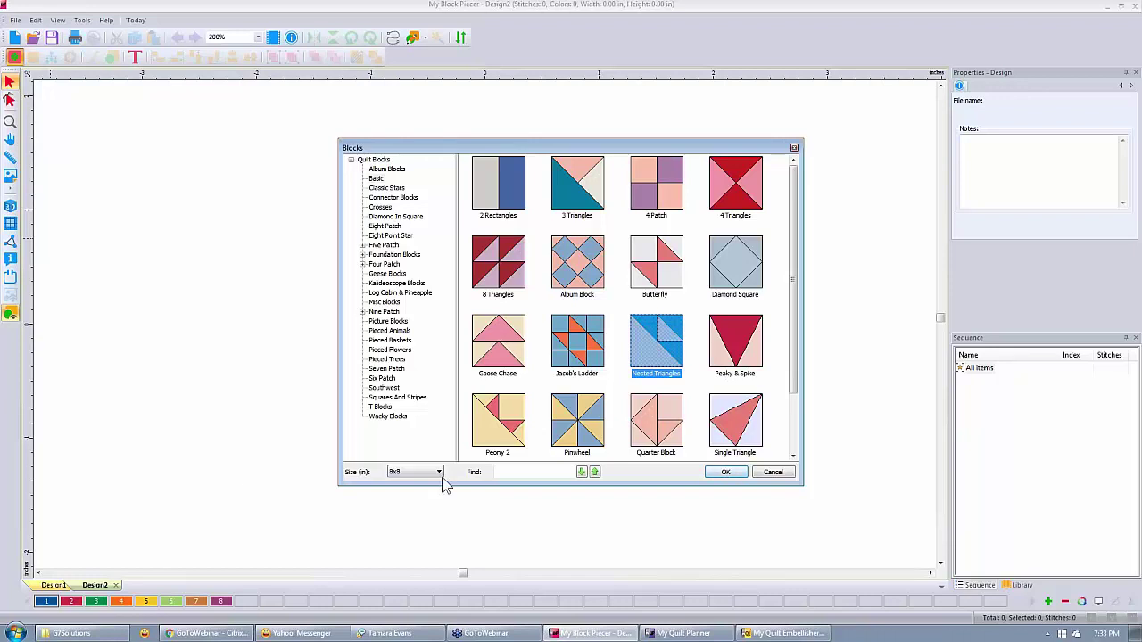
left_click(726, 473)
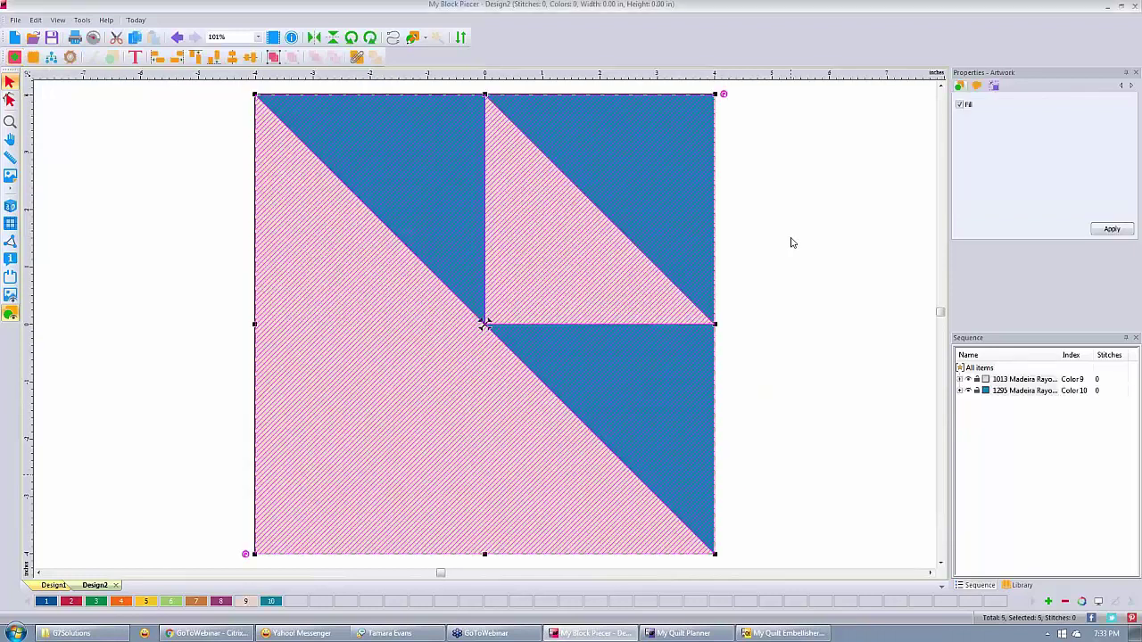
Step: Open the Workflow builder and set the hoop to Bernina 260x400
left_click(50, 63)
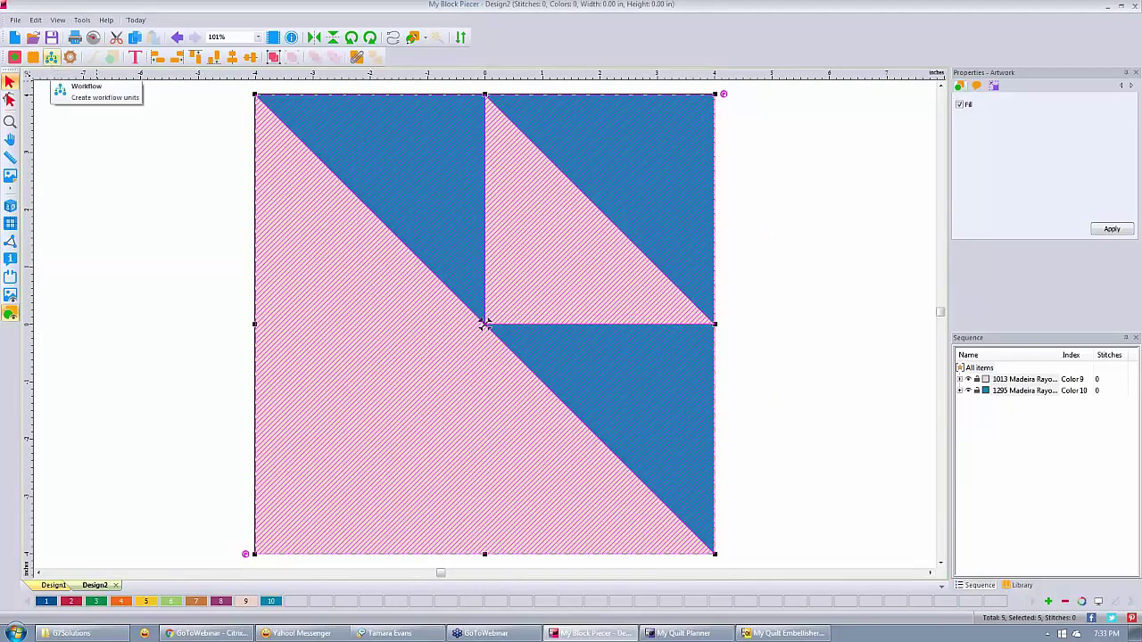
left_click(51, 63)
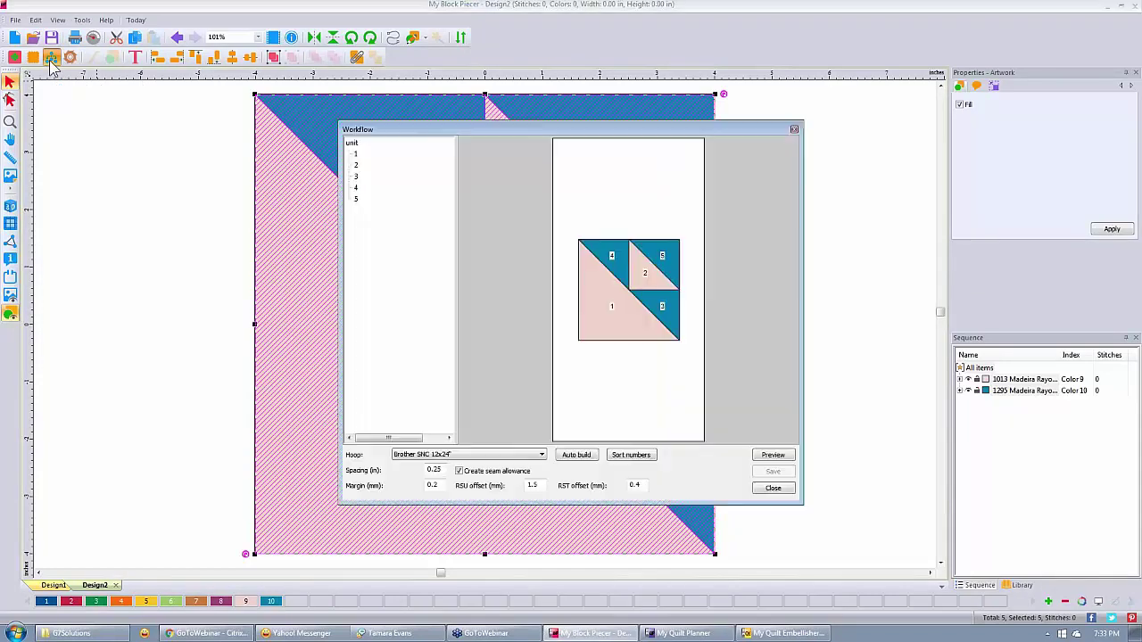
left_click(541, 456)
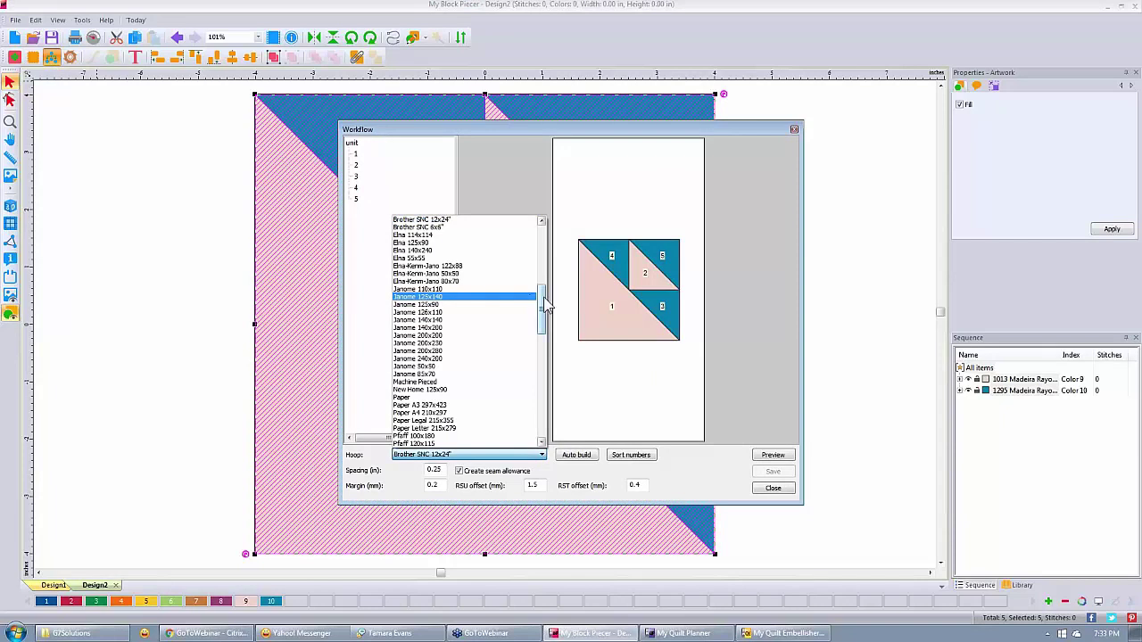
left_click_drag(543, 299, 539, 233)
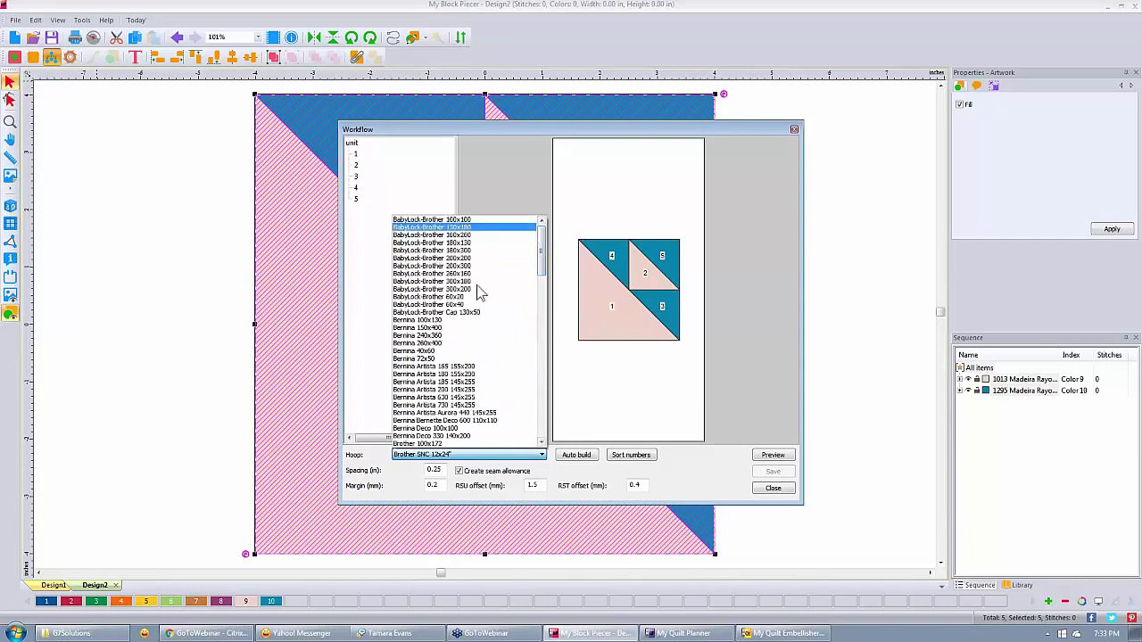
left_click(421, 345)
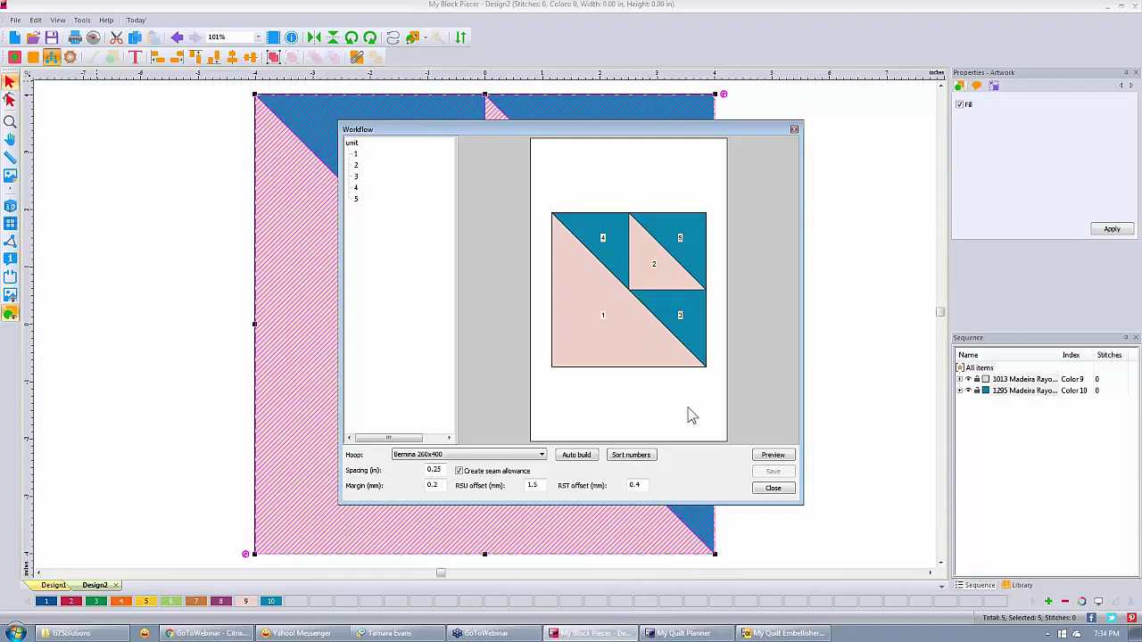
Step: Auto-build the sewing units, preview the resulting pieces, and start saving them
left_click(580, 456)
left_click(776, 455)
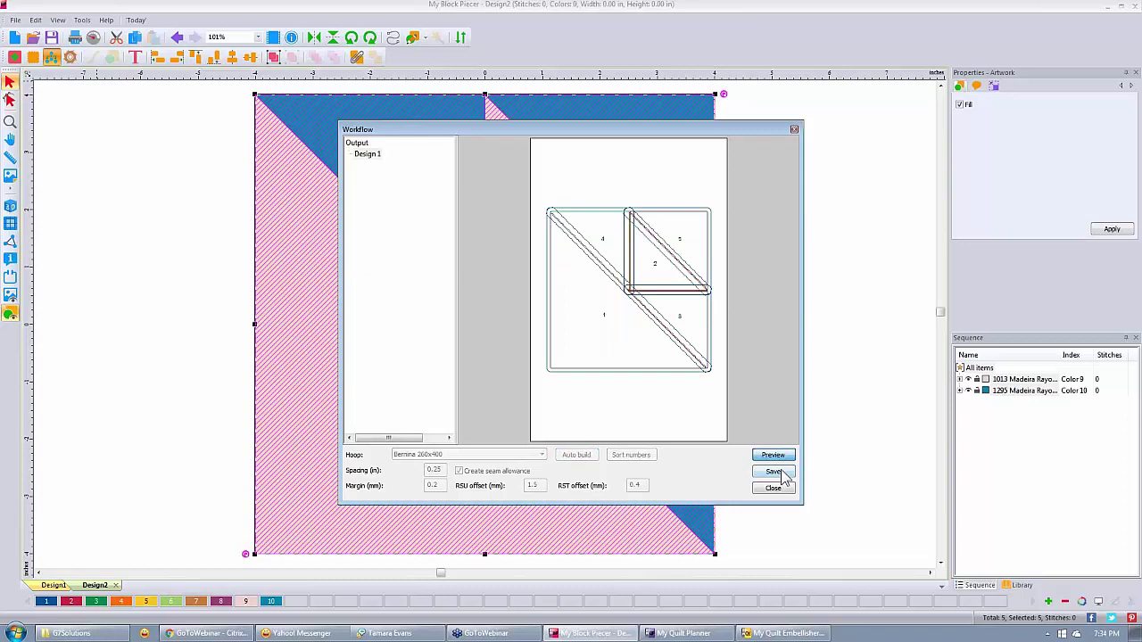
left_click(780, 474)
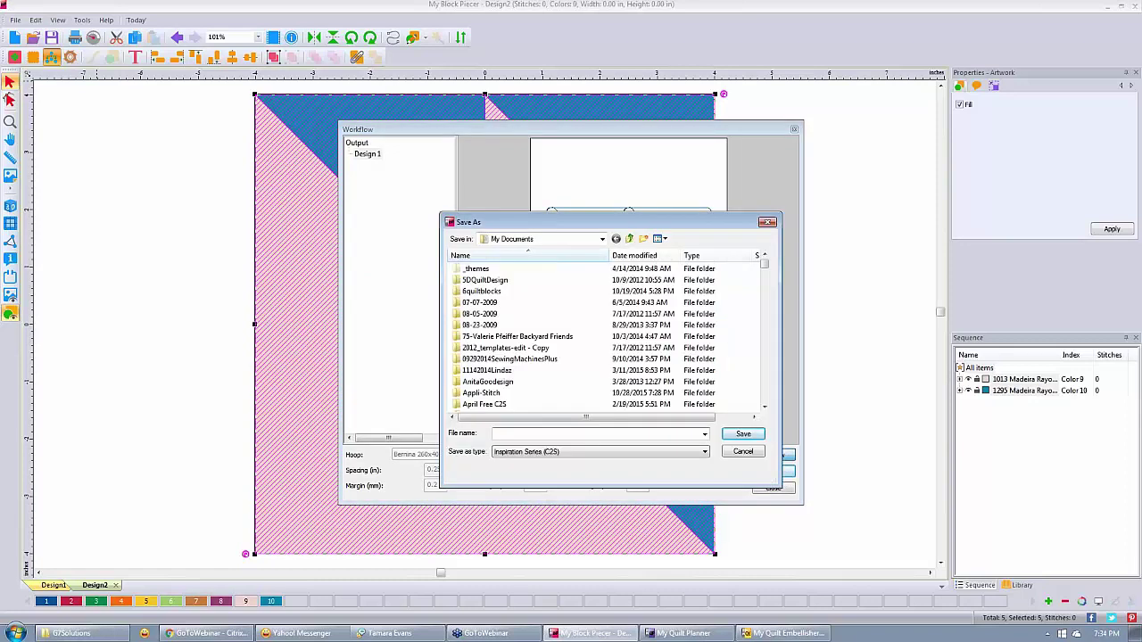
Step: Save the output as nestedtriangle in C:\dime\Designs, then close Explorer and the Workflow dialog
left_click(602, 240)
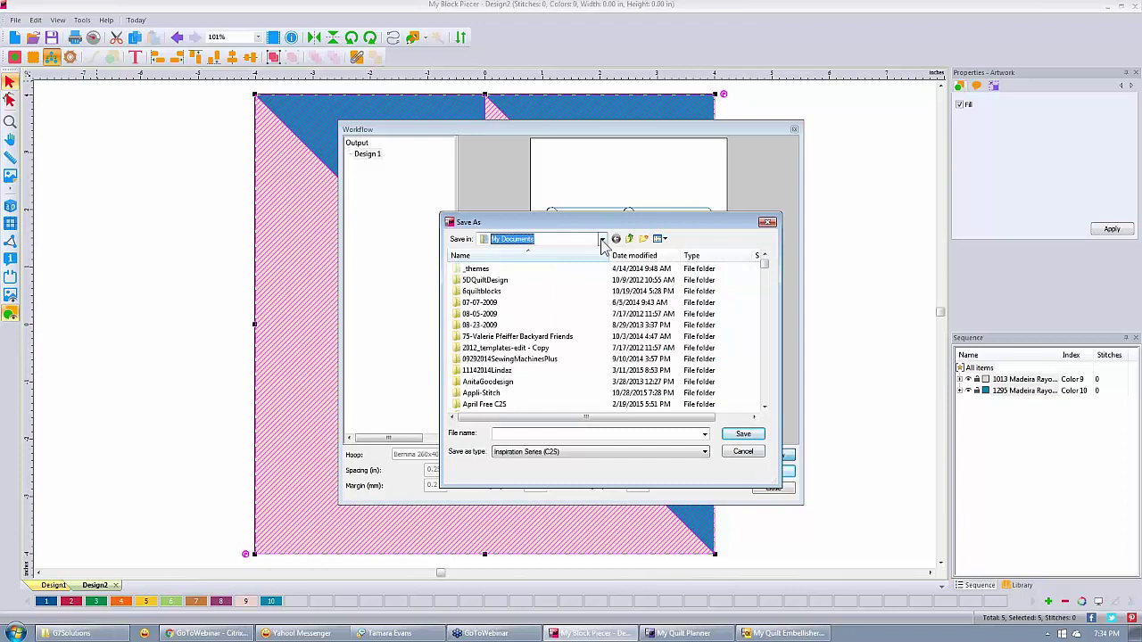
left_click(602, 239)
left_click(505, 336)
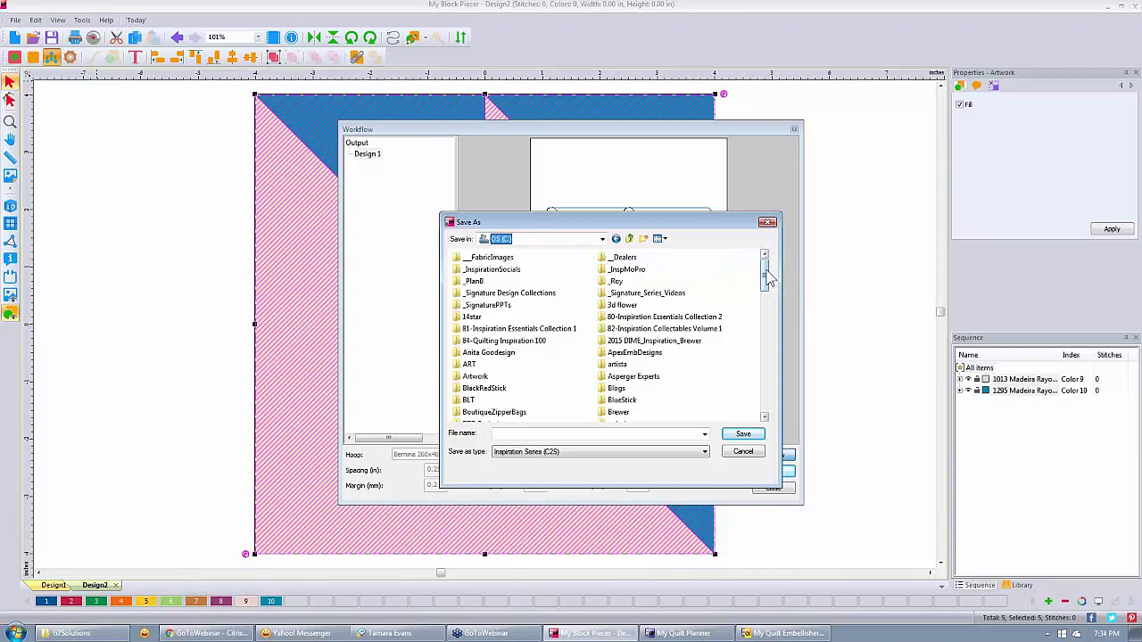
left_click_drag(766, 272, 769, 309)
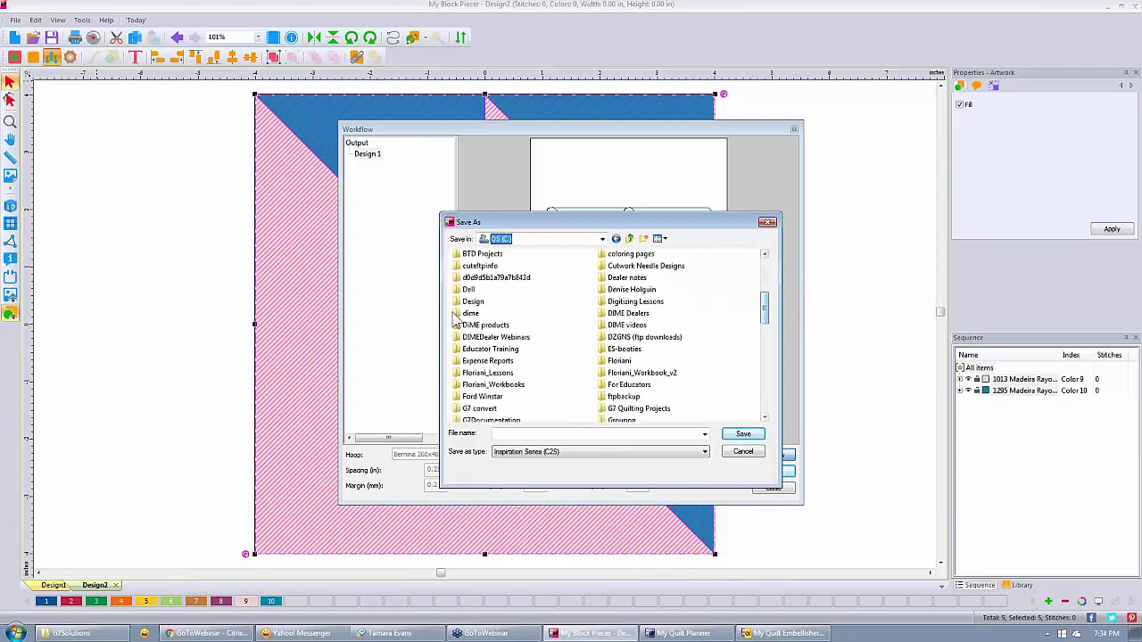
double_click(466, 314)
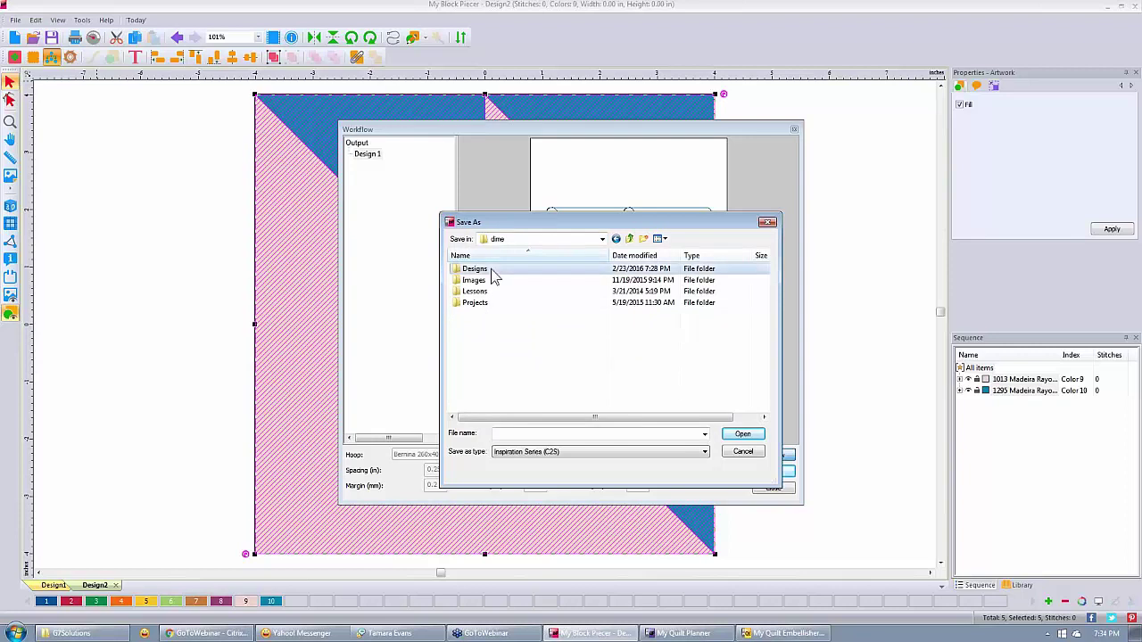
double_click(490, 271)
left_click(563, 433)
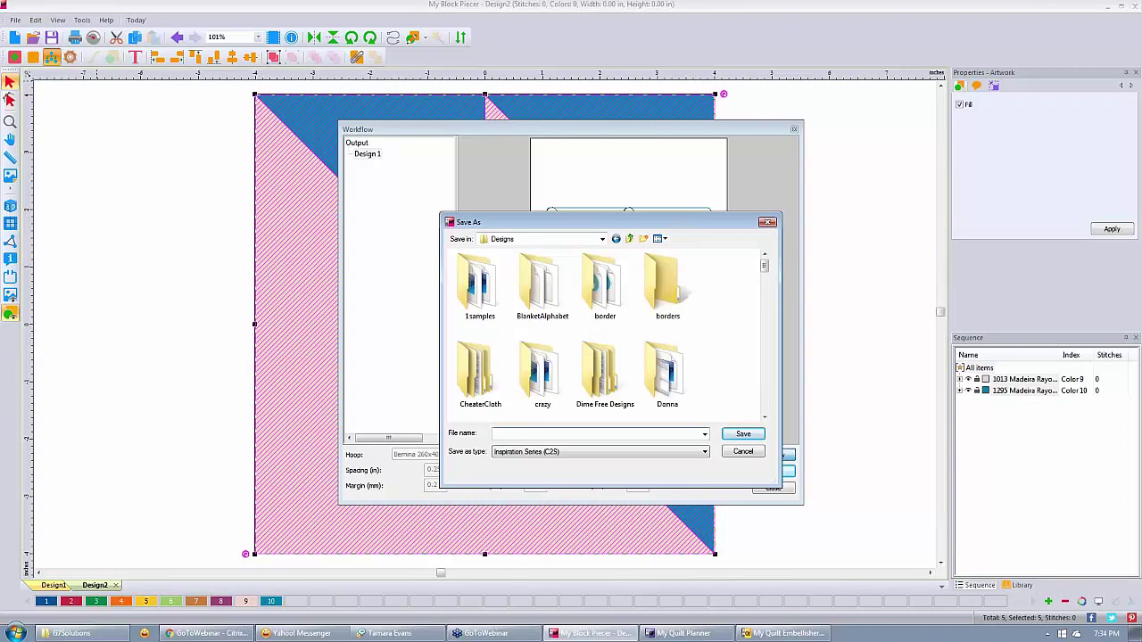
type("nestedtriangle")
left_click(745, 437)
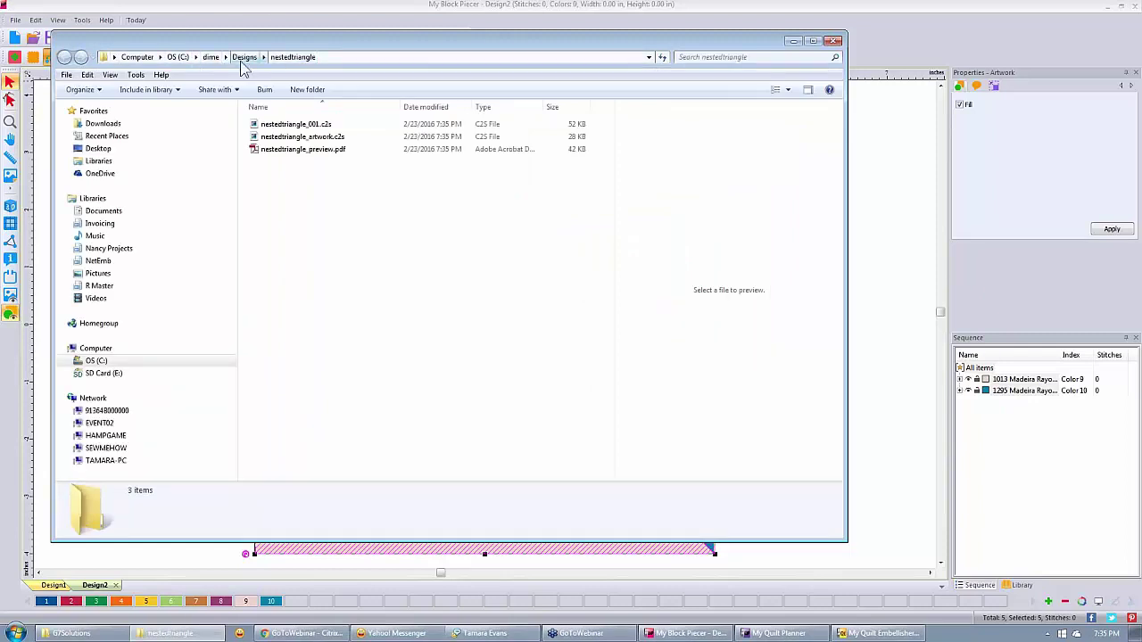
left_click(835, 42)
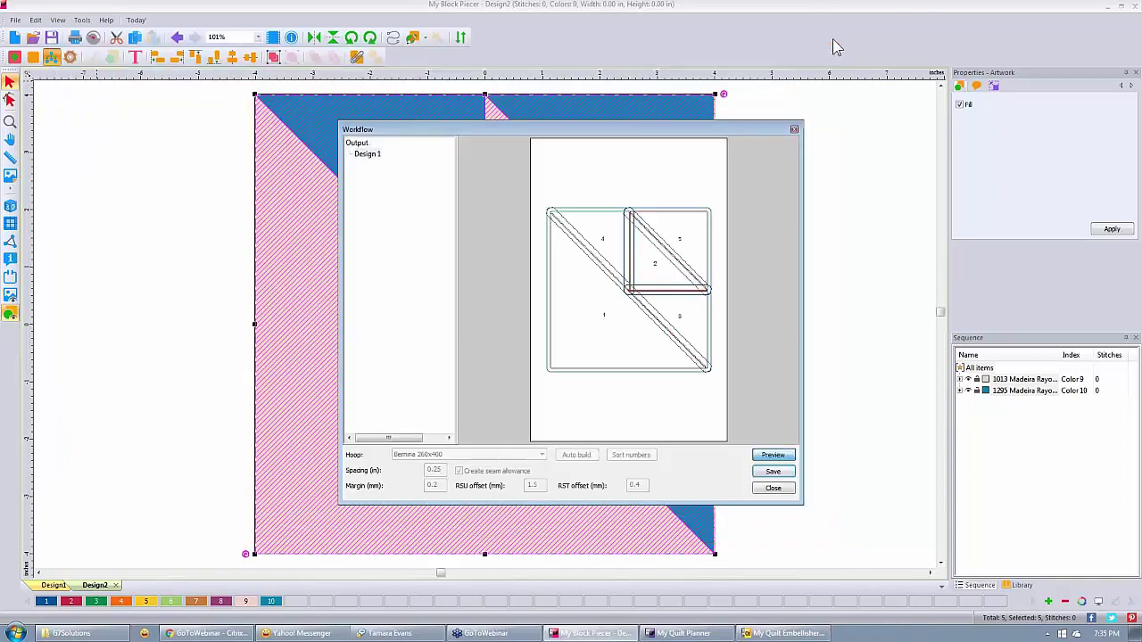
left_click(794, 131)
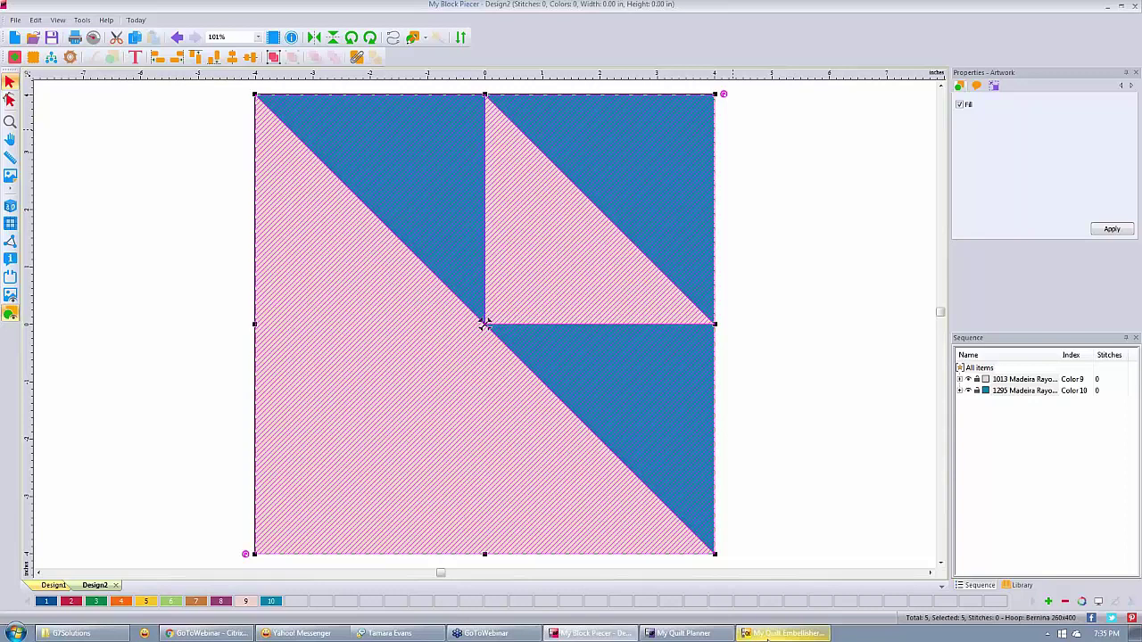
Step: Return to My Quilt Embellisher and scroll down the Library folder tree
left_click(768, 635)
left_click(768, 635)
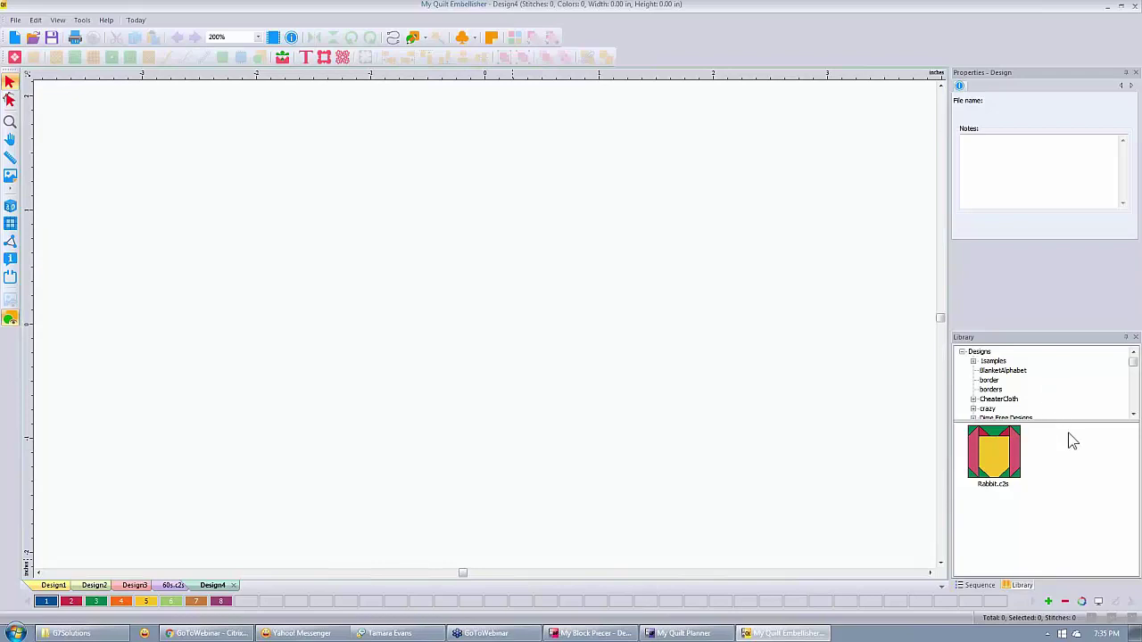
left_click(1134, 417)
left_click(1134, 416)
left_click(1135, 417)
left_click(1134, 417)
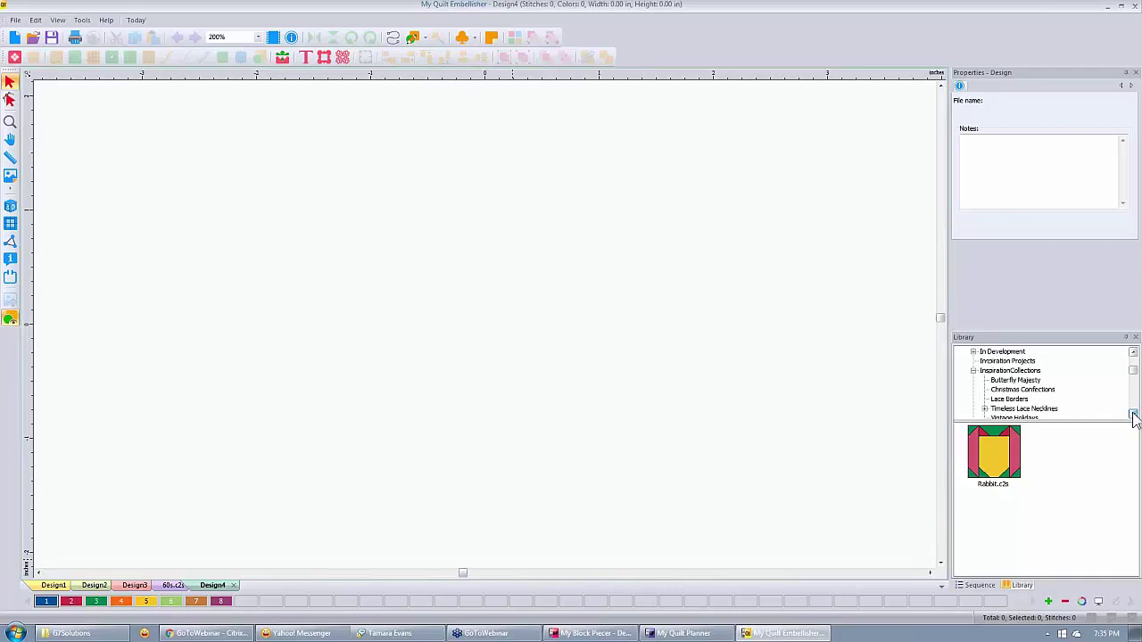
left_click(1134, 417)
left_click(1134, 417)
left_click(1134, 417)
left_click(1135, 417)
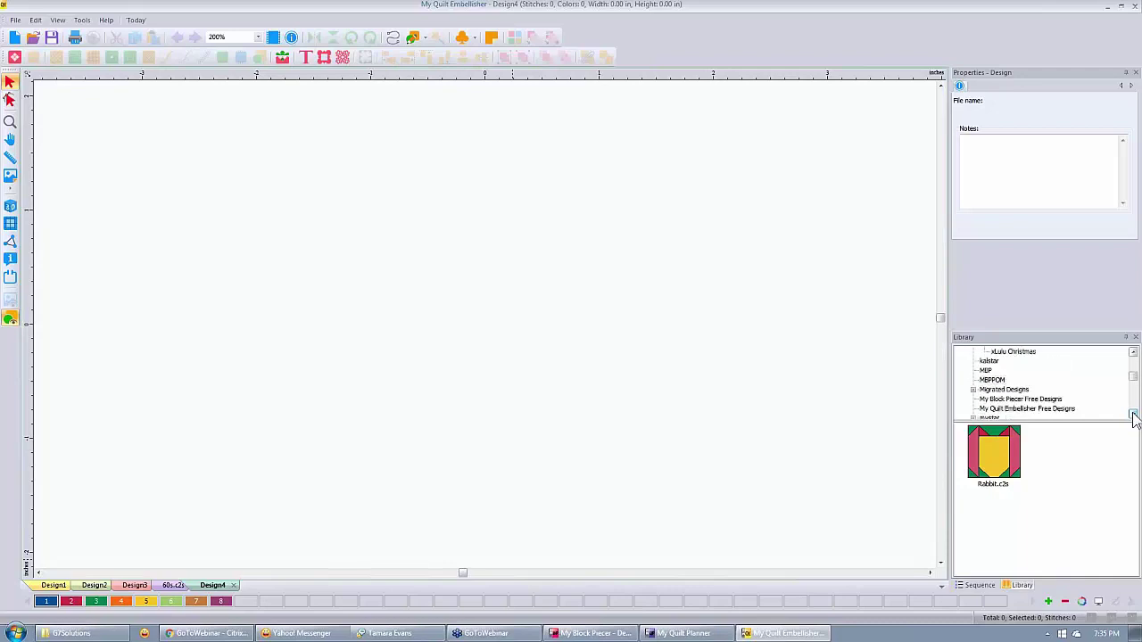
left_click(1134, 416)
left_click(1134, 417)
left_click(1135, 417)
left_click(1134, 417)
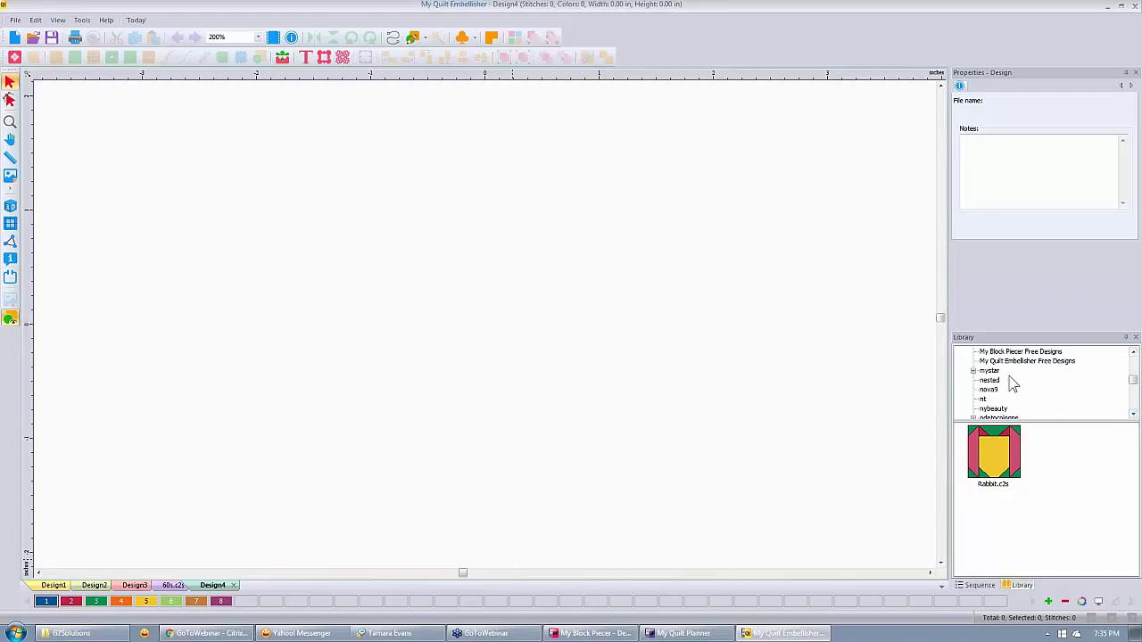
Step: Refresh the library and drag the nestedtriangle artwork onto Design4
right_click(1062, 389)
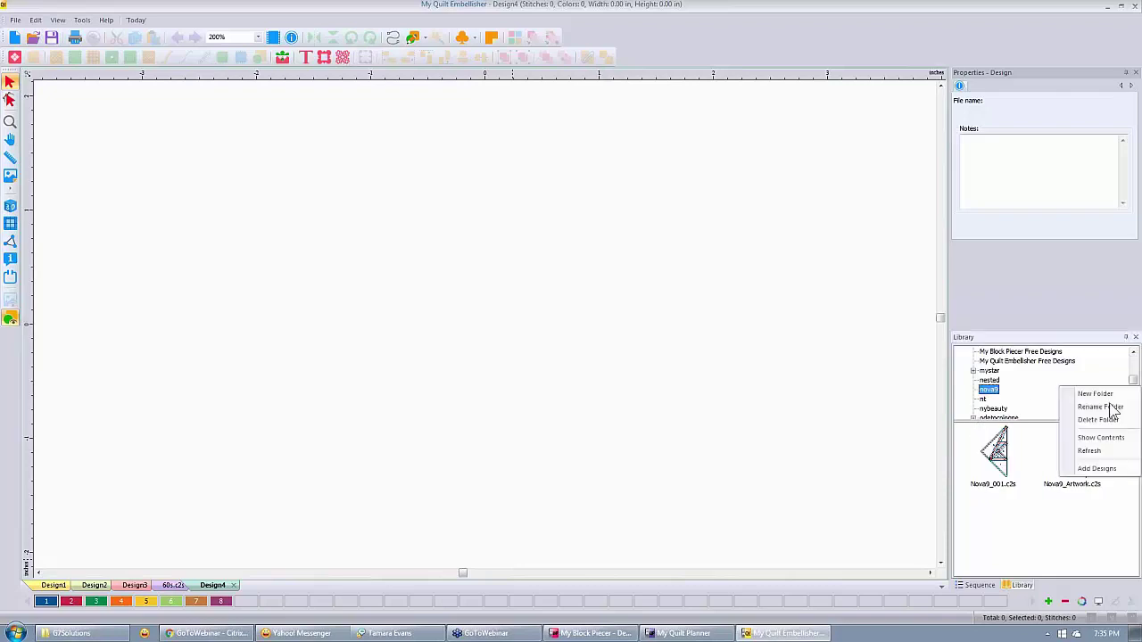
left_click(1099, 451)
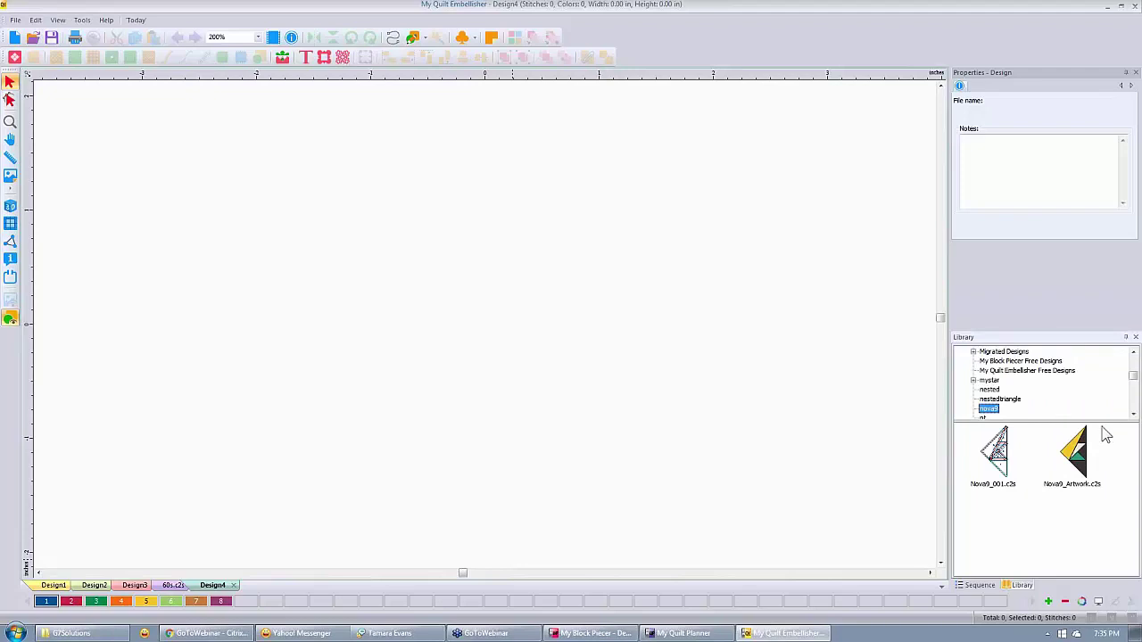
left_click(1013, 400)
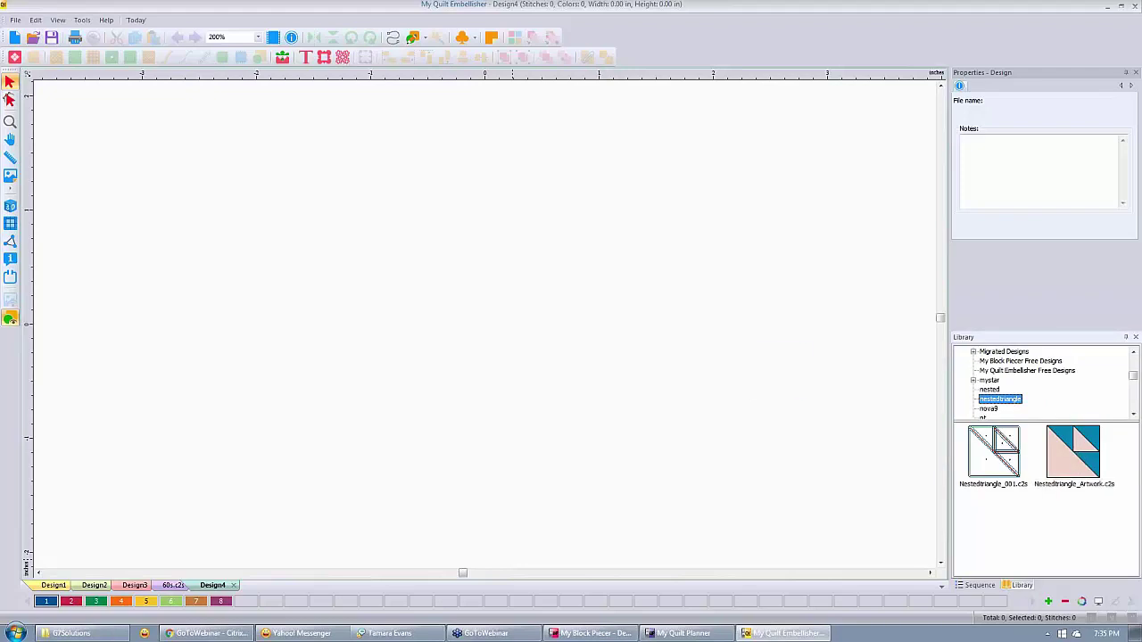
left_click_drag(1077, 456, 739, 366)
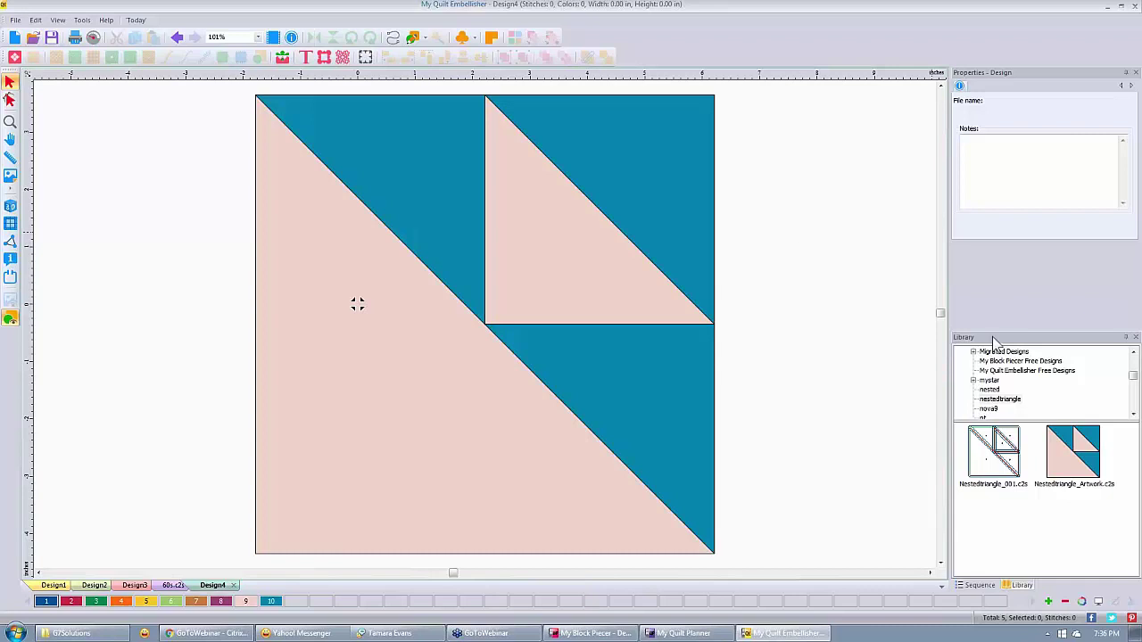
Step: Refresh the library again so the nestedtriangle folder lists both saved files
right_click(1060, 382)
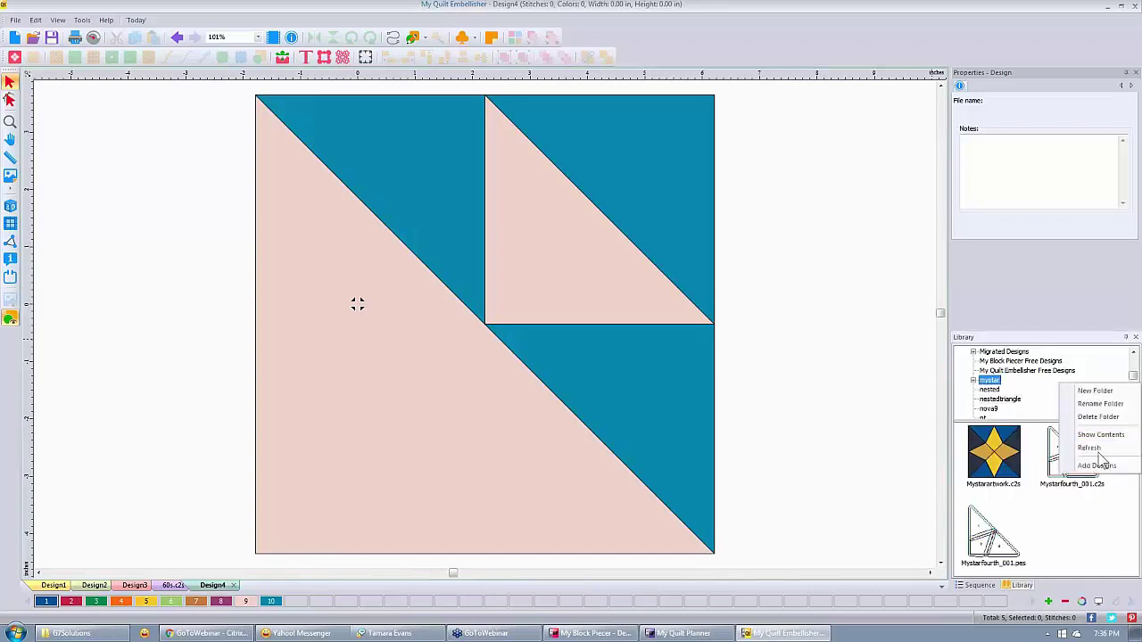
left_click(1093, 449)
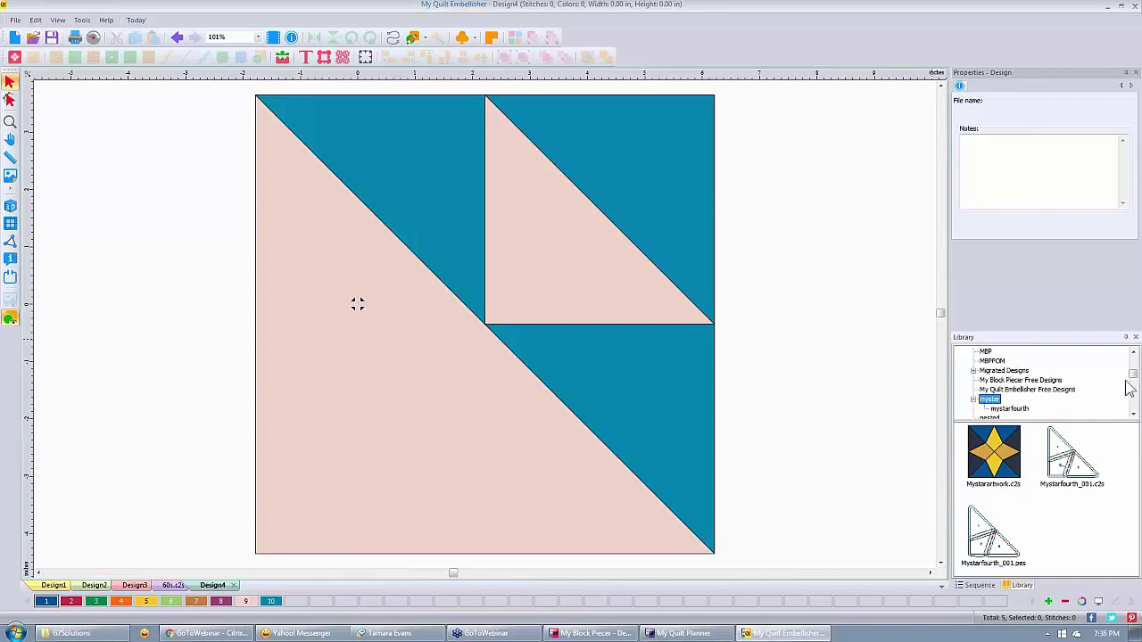
scroll(1133, 374, "down", 3)
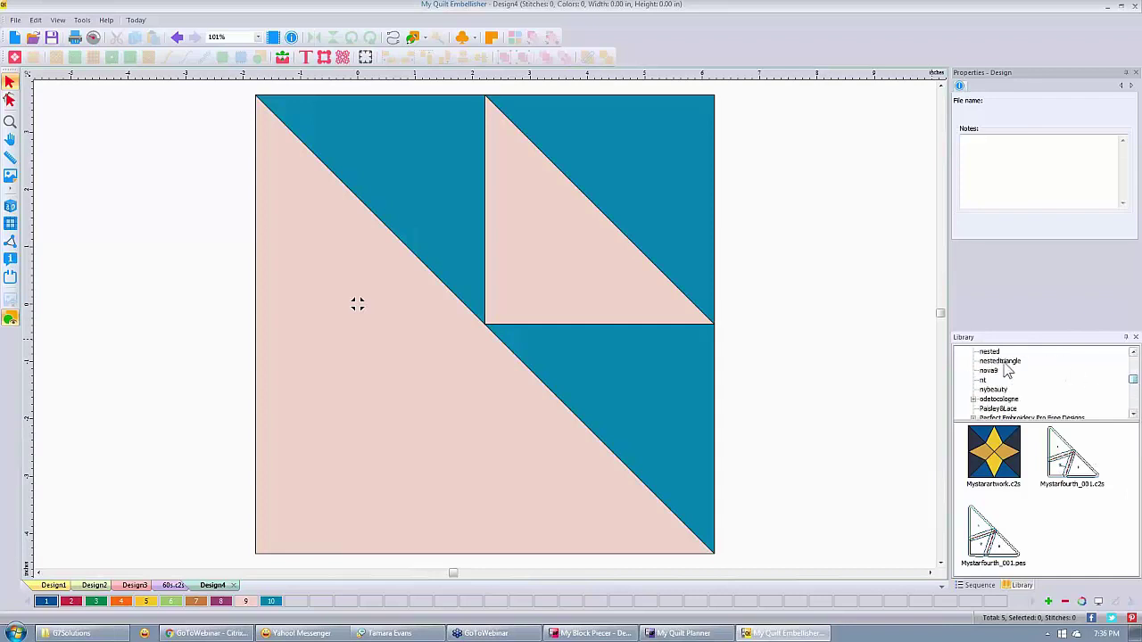
left_click(1001, 362)
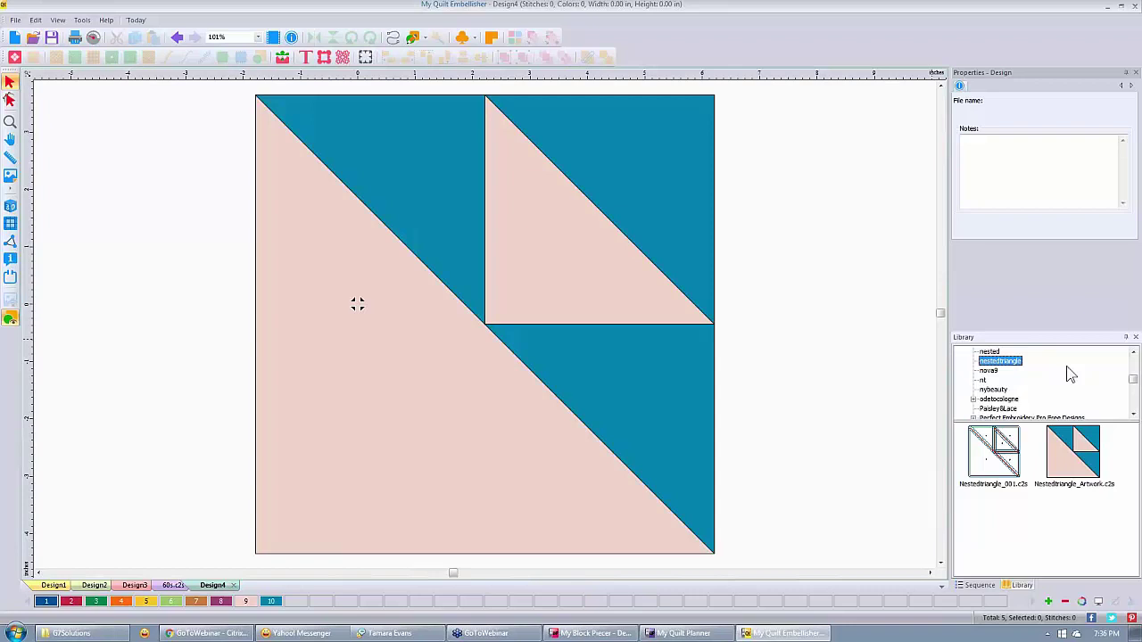
right_click(1051, 531)
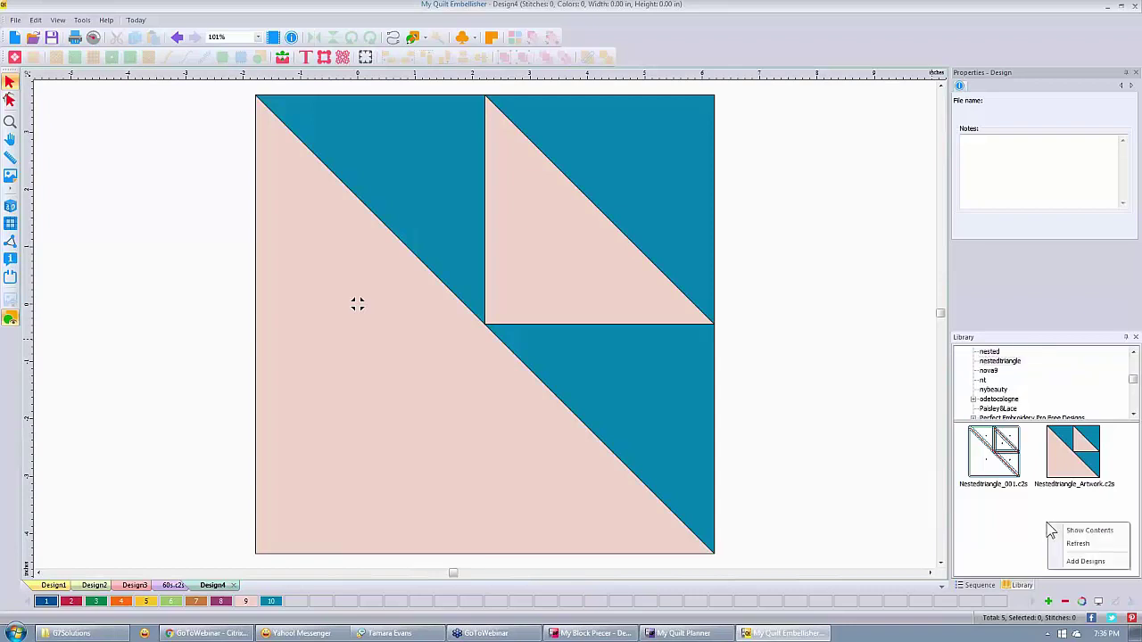
left_click(1080, 544)
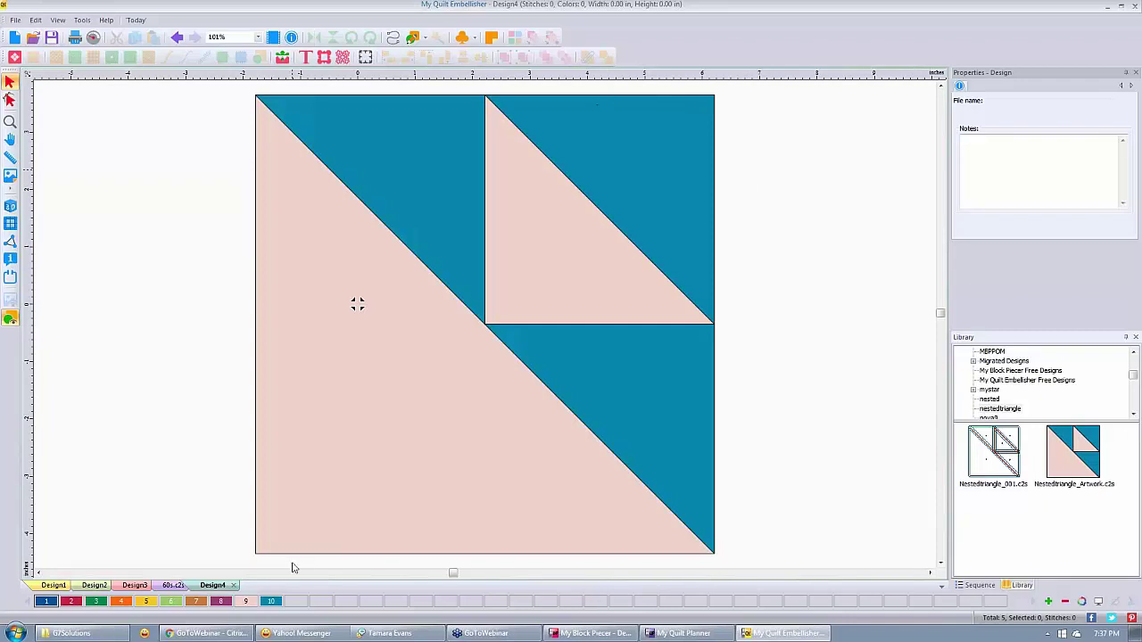
Step: In Explorer, go from OS (C:) into dime\Designs, then close the window
left_click(117, 635)
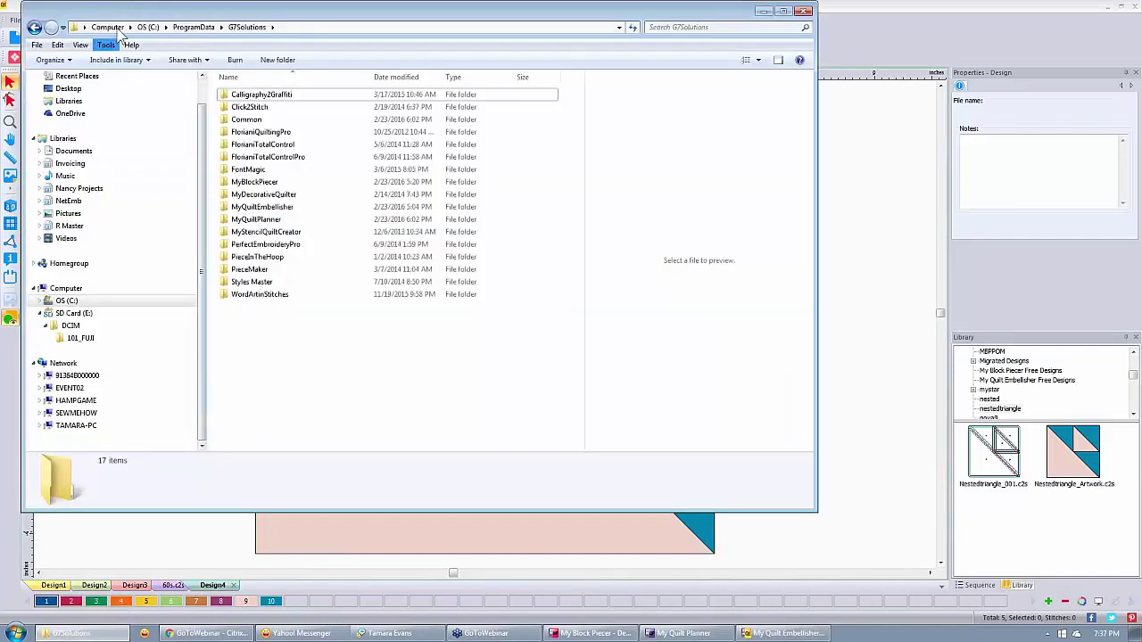
left_click(149, 27)
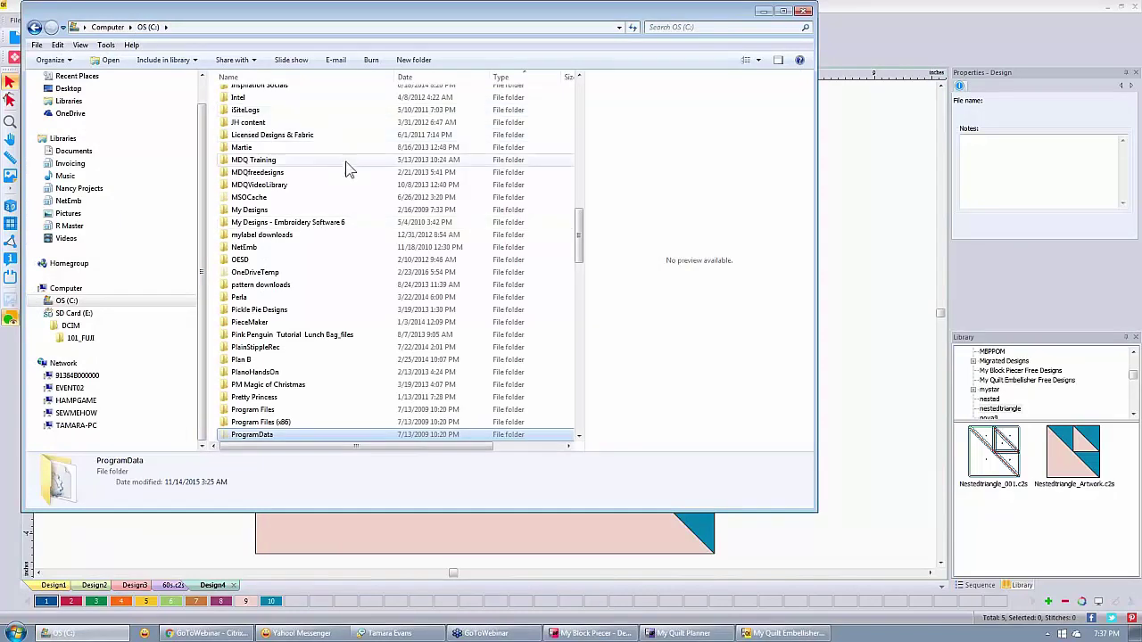
scroll(348, 165, "up", 9)
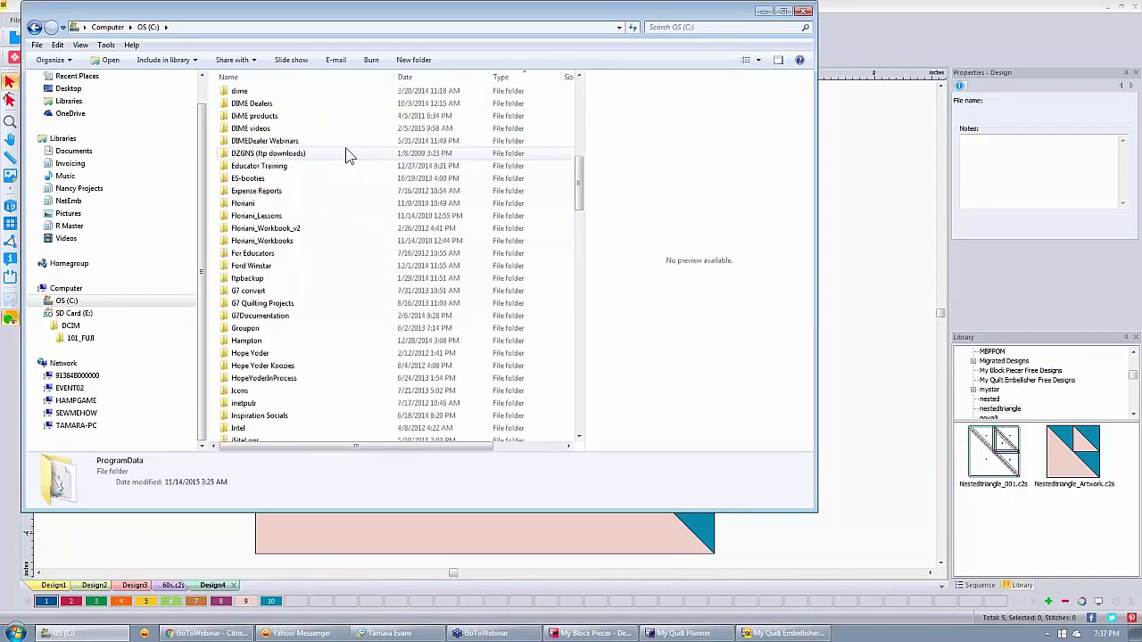
left_click(252, 93)
double_click(252, 93)
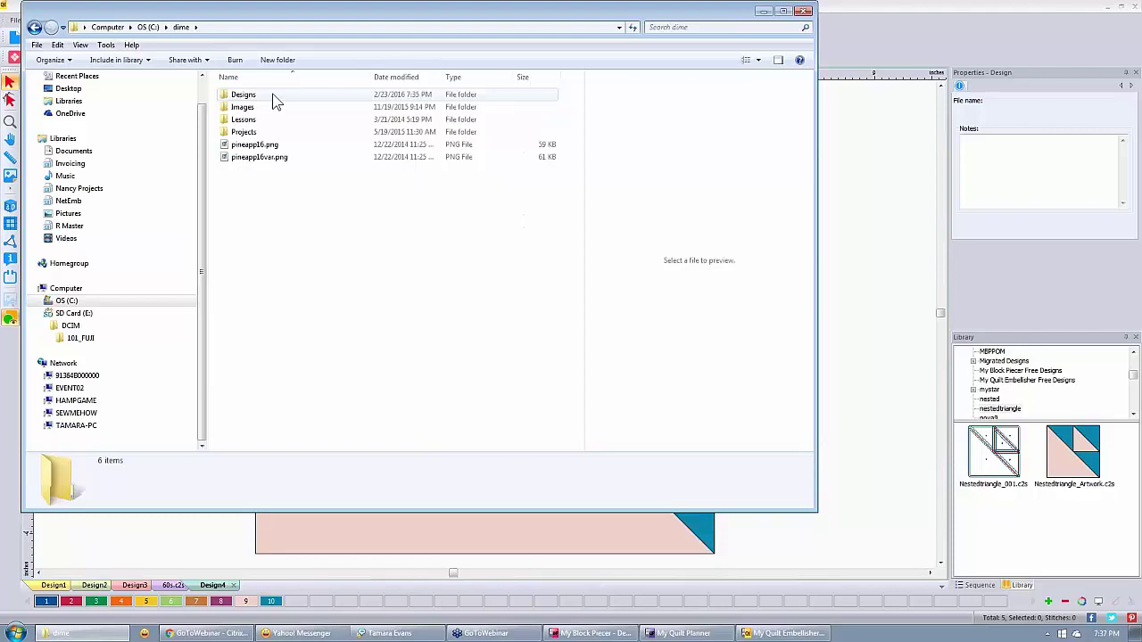
left_click(273, 94)
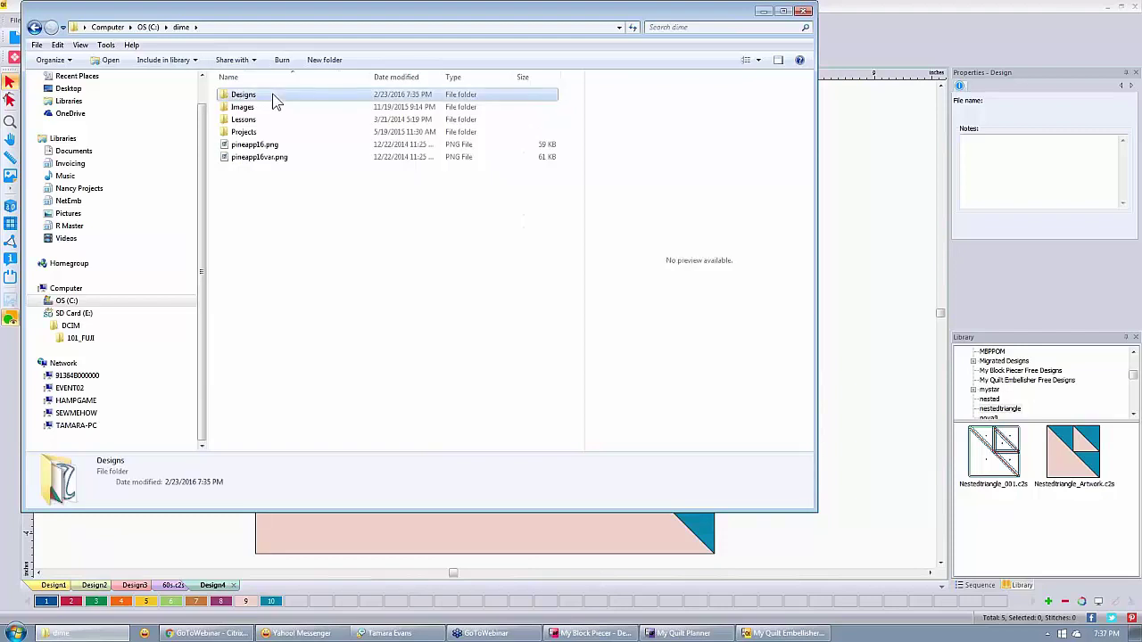
double_click(273, 95)
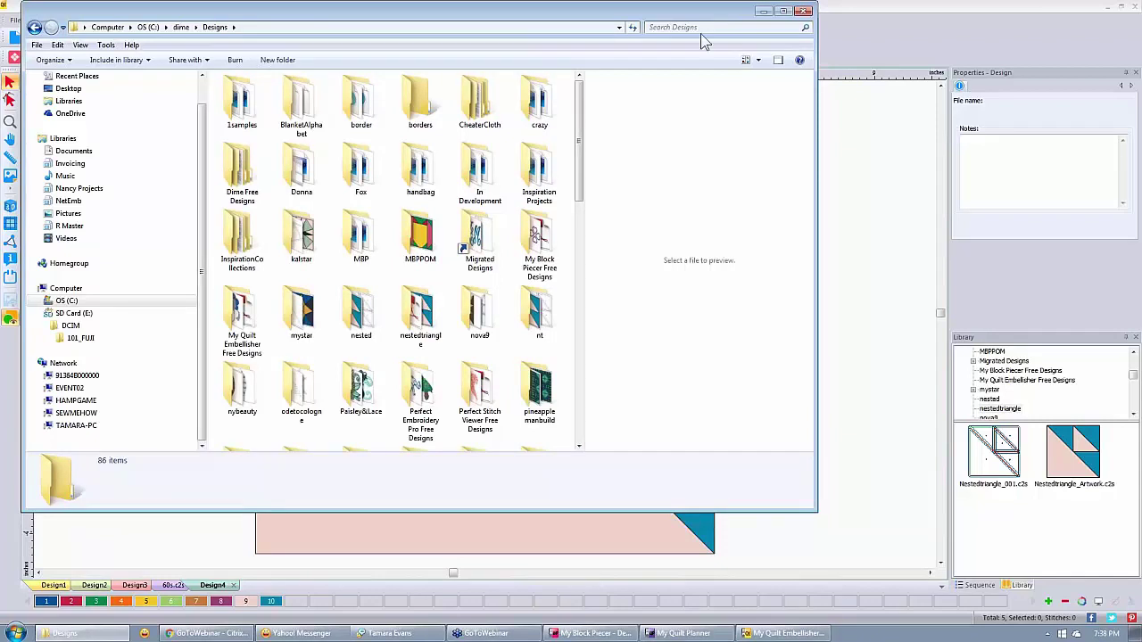
left_click(803, 12)
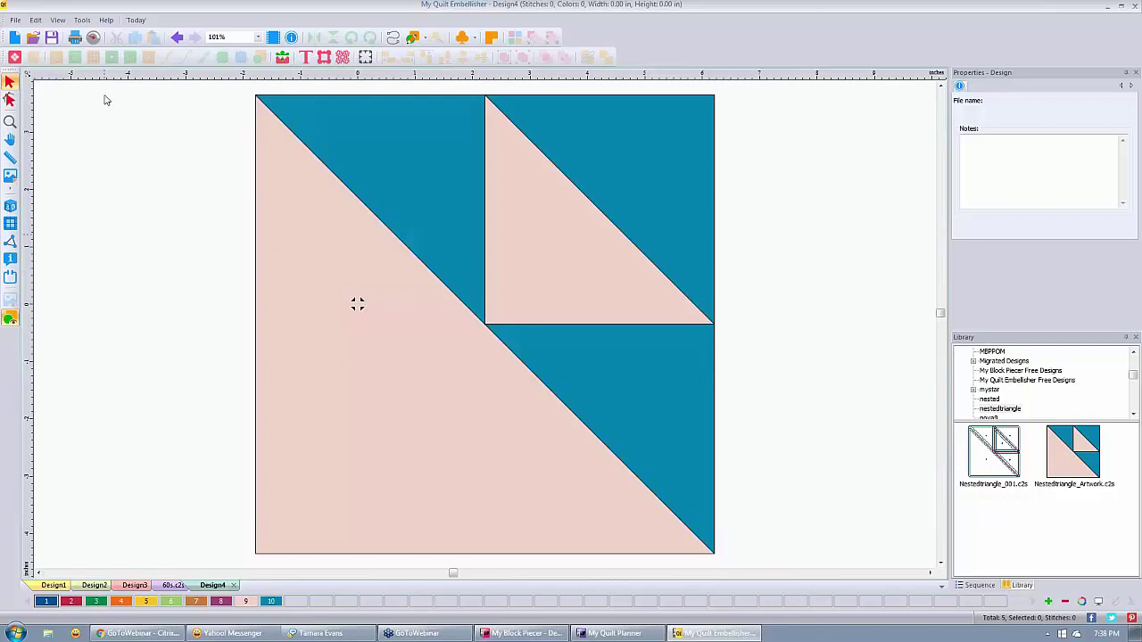
Step: Ungroup the nested triangle block into separate pieces
left_click(290, 337)
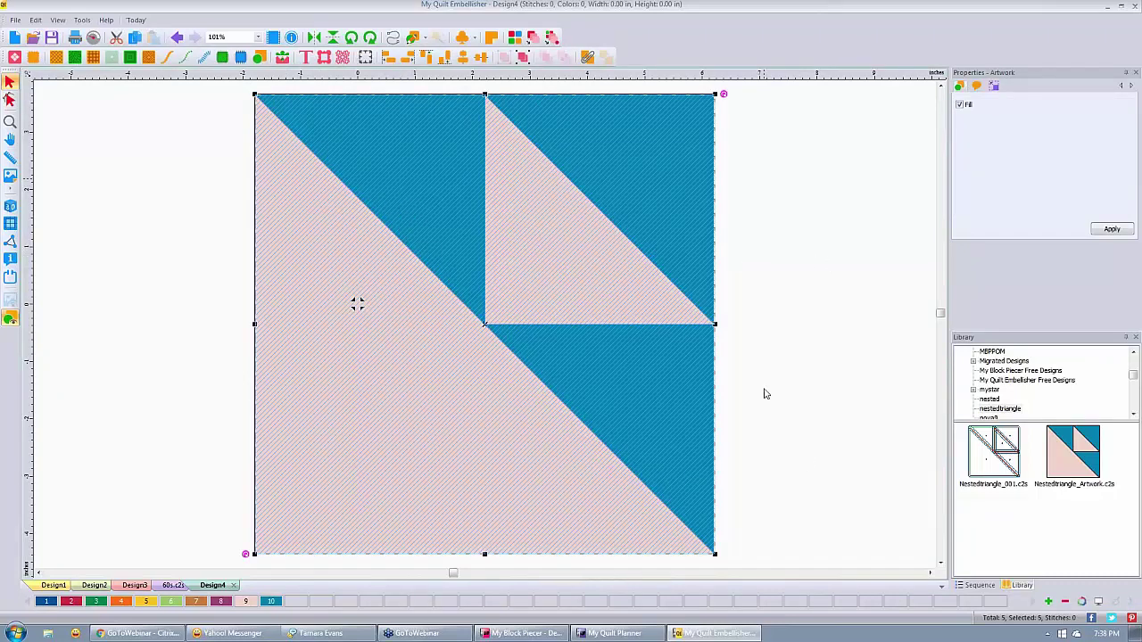
left_click(807, 330)
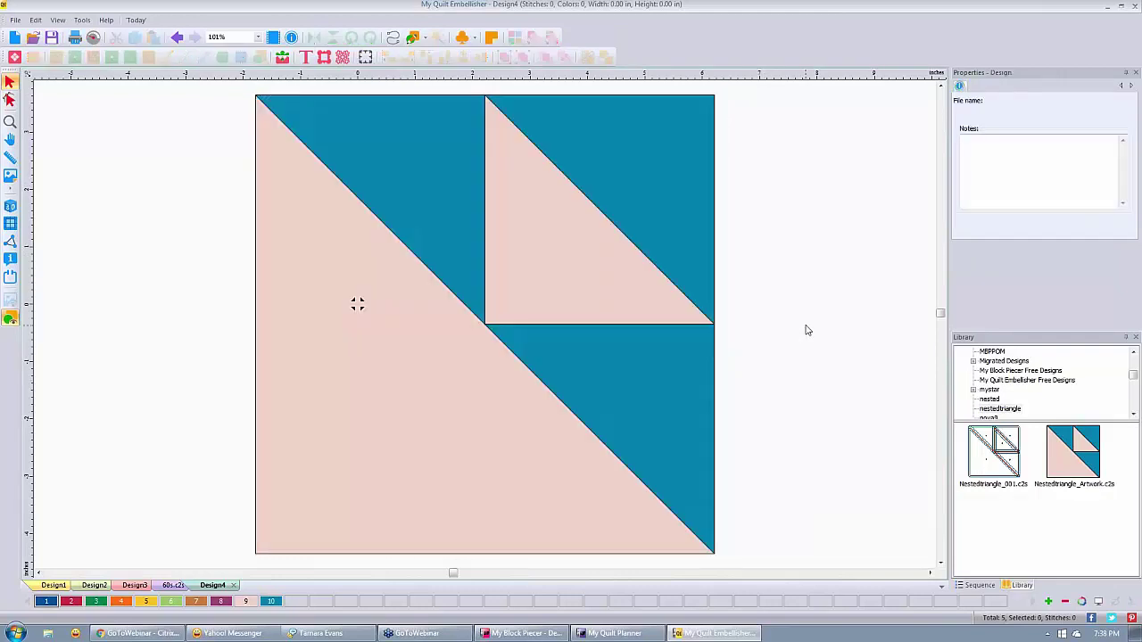
left_click(676, 186)
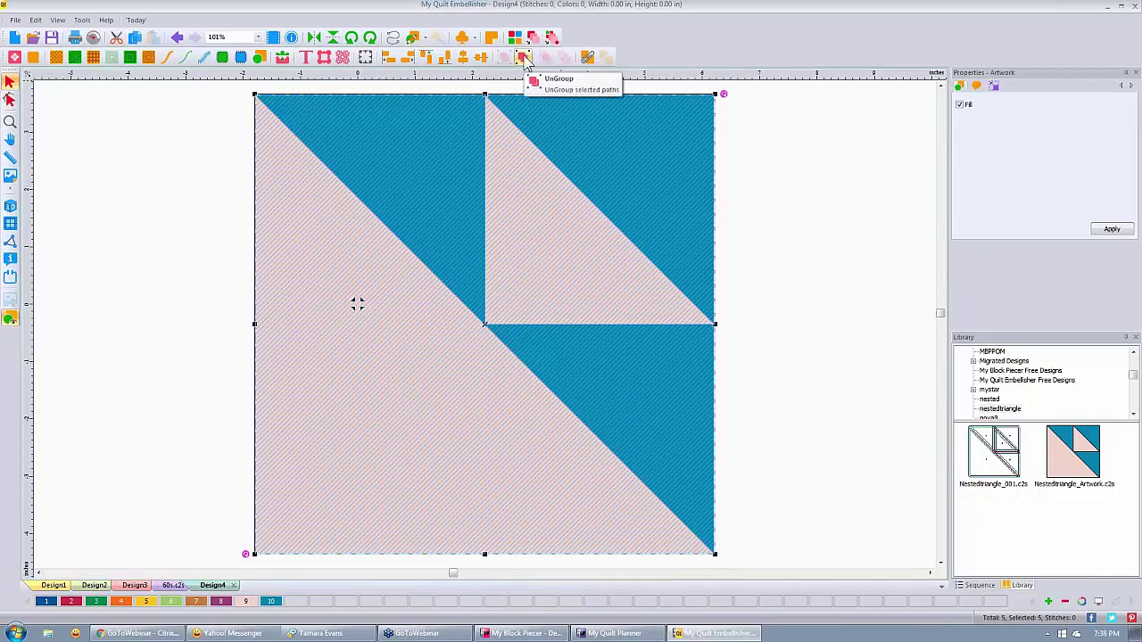
left_click(525, 59)
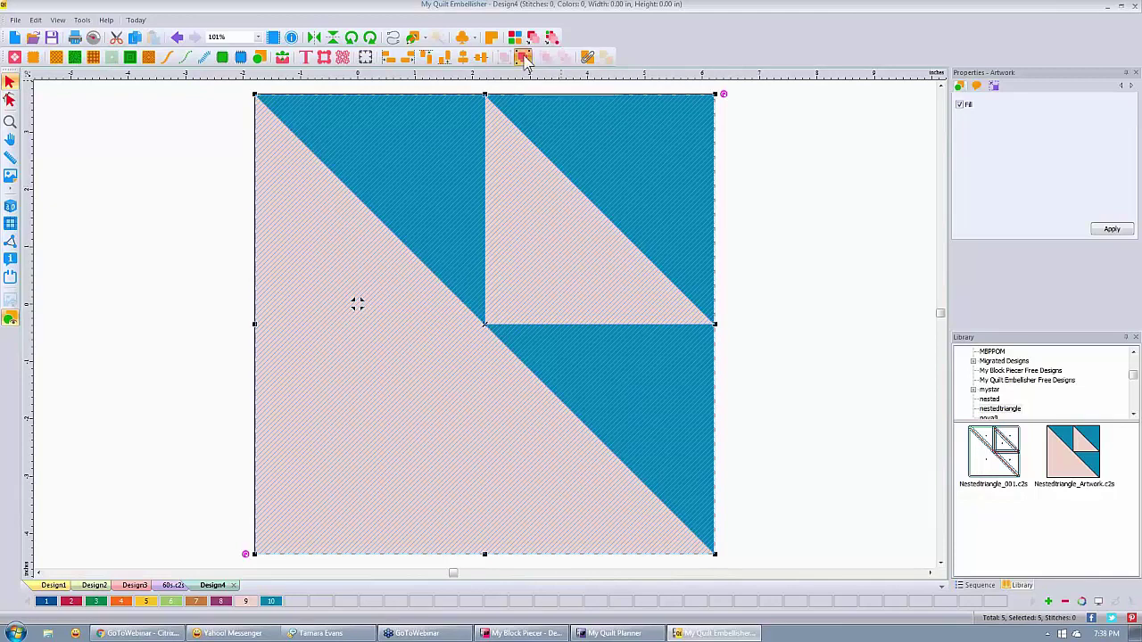
left_click(783, 204)
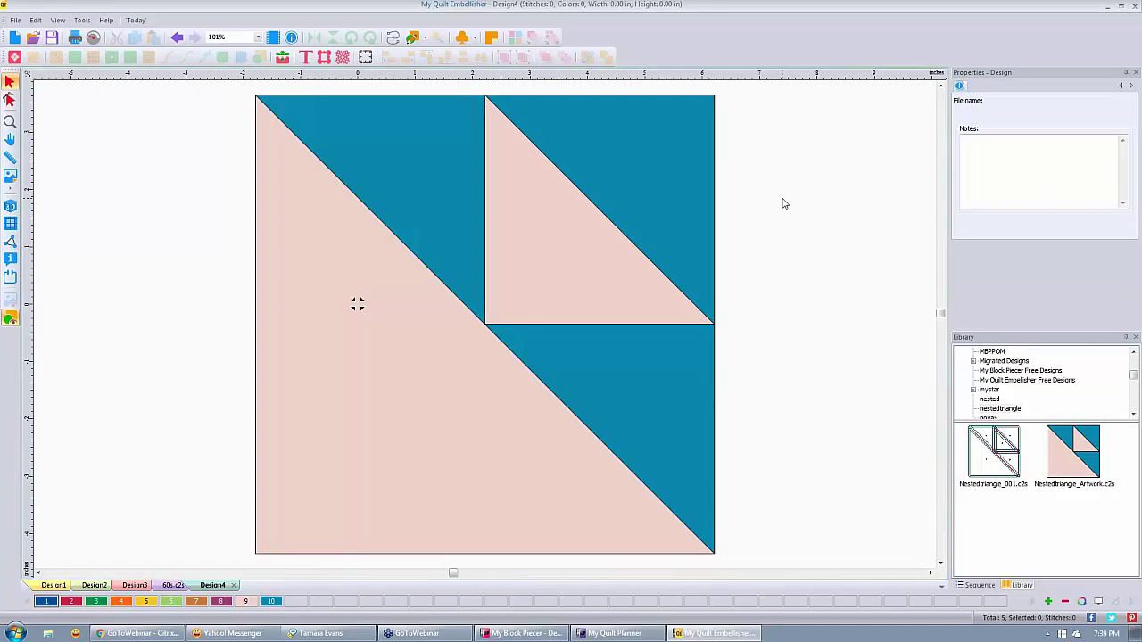
Step: Select the three blue triangles together and display the Sequence list of colour groups
left_click(652, 158)
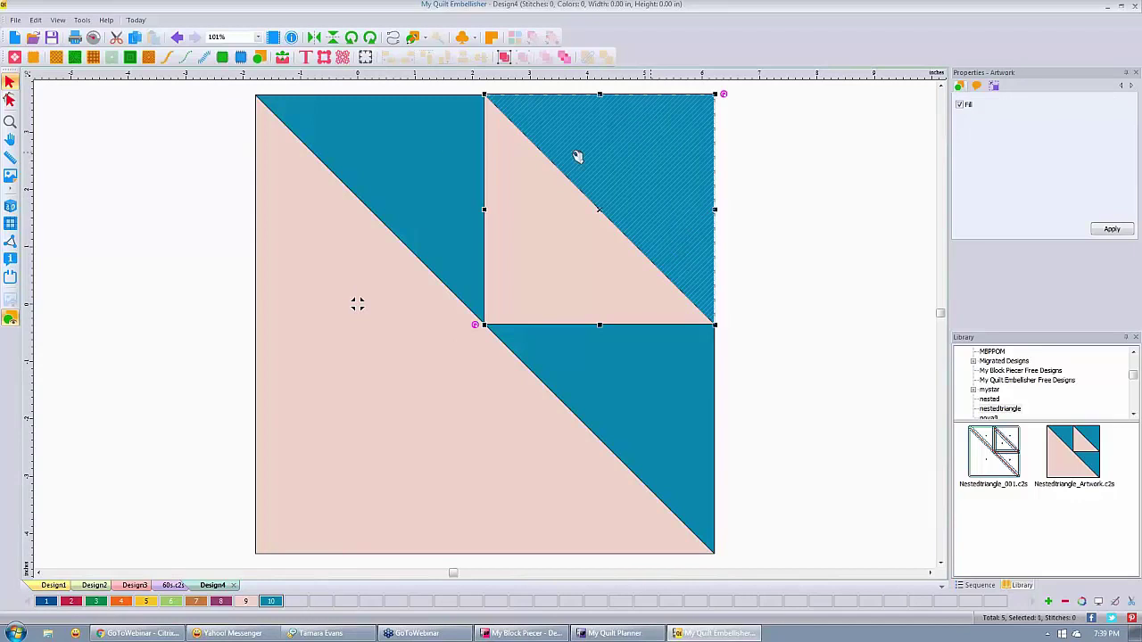
left_click(398, 158, "ctrl")
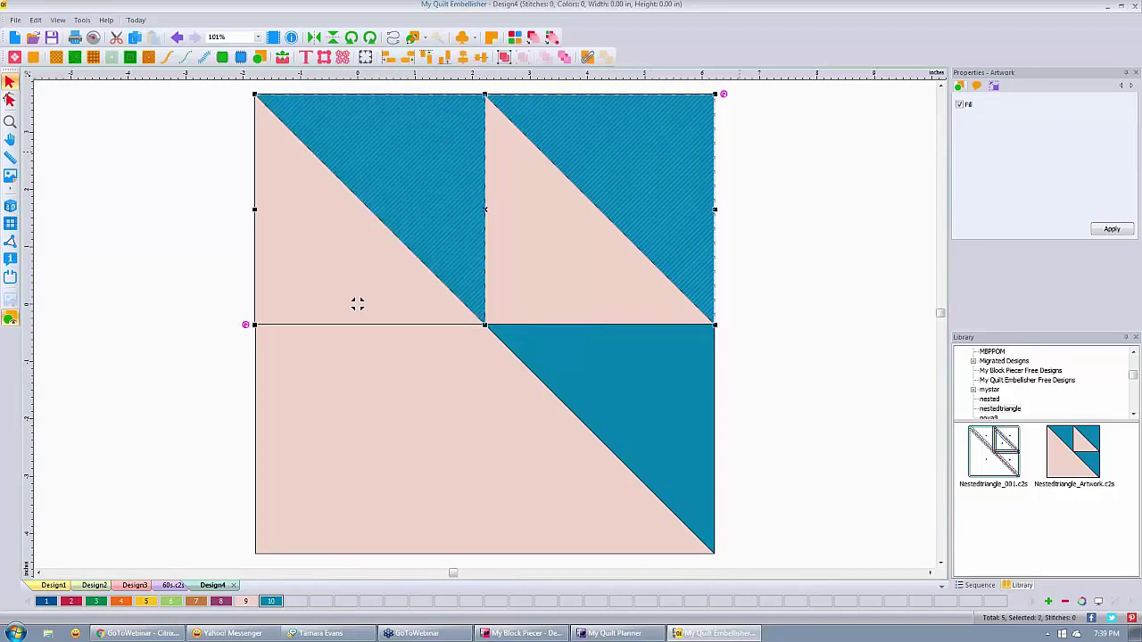
left_click(684, 437, "ctrl")
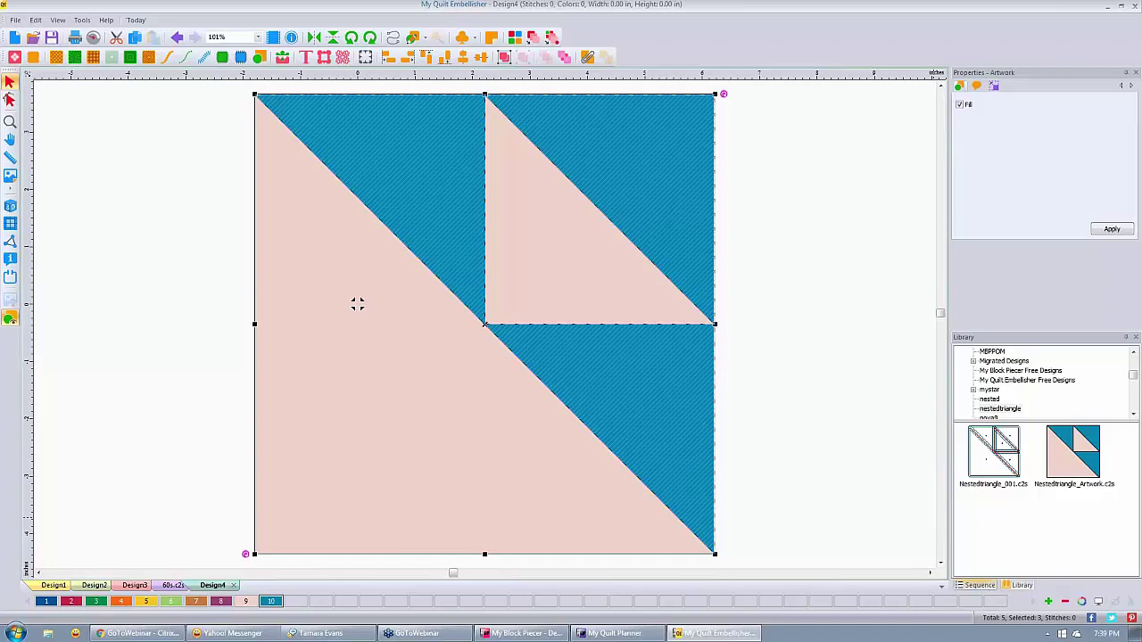
left_click(980, 586)
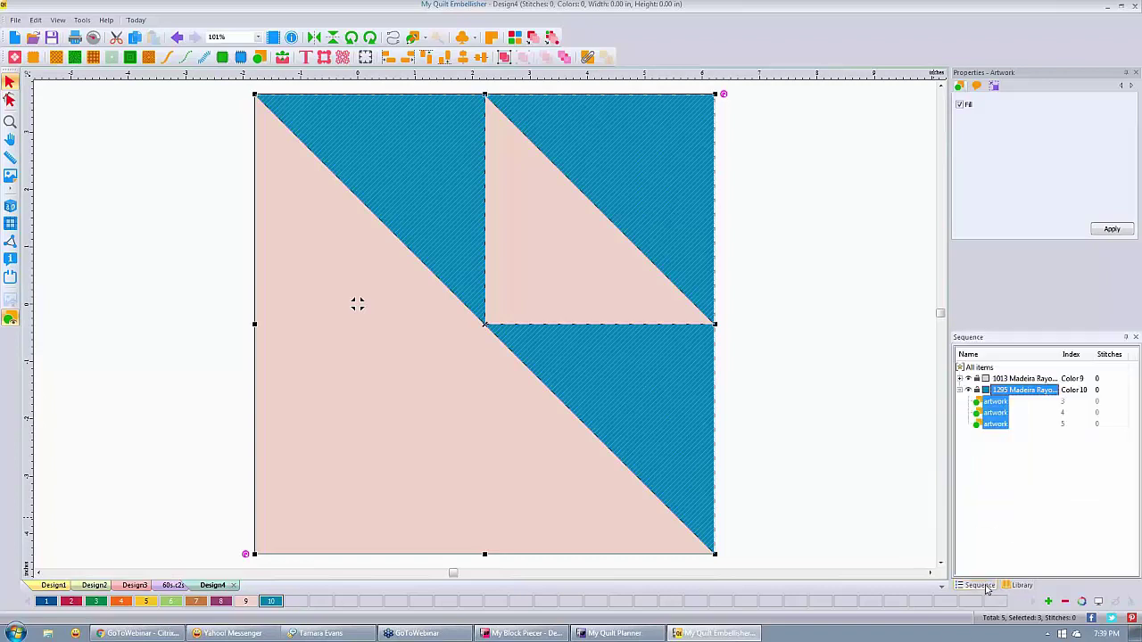
Step: Select the 1295 Madeira Rayon colour group so all three blue triangles are selected
left_click(903, 501)
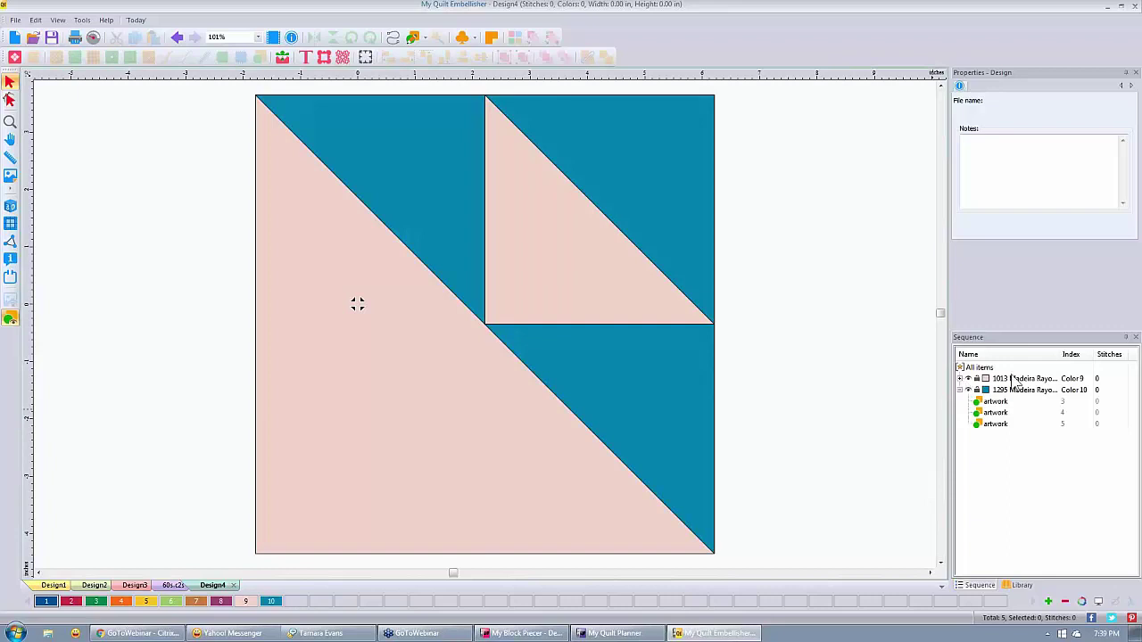
left_click(1017, 379)
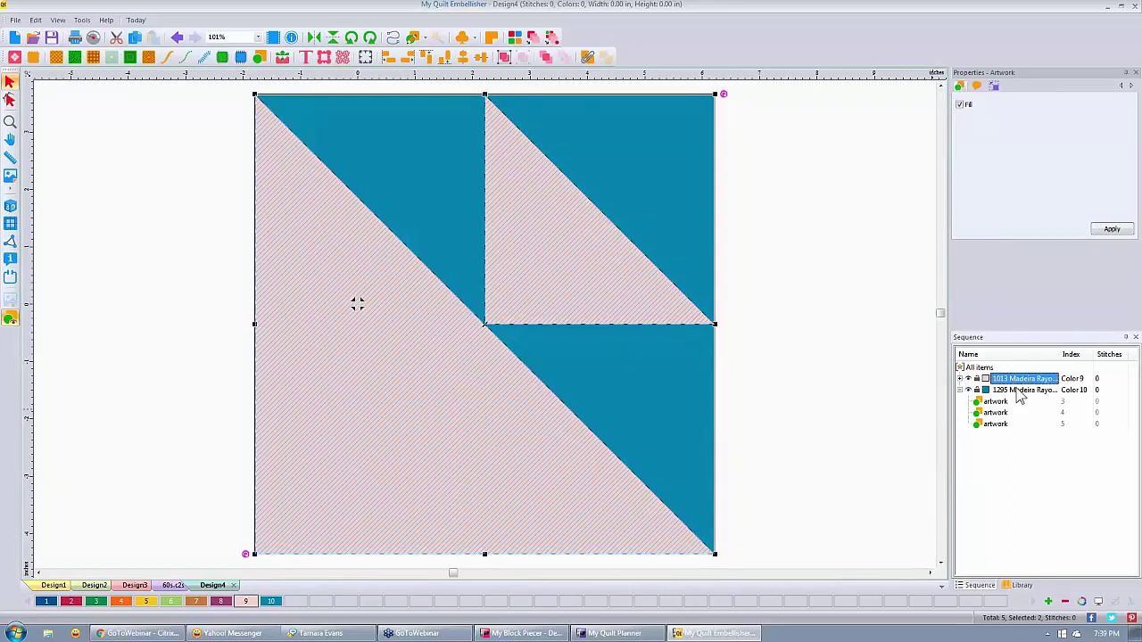
left_click(1020, 393)
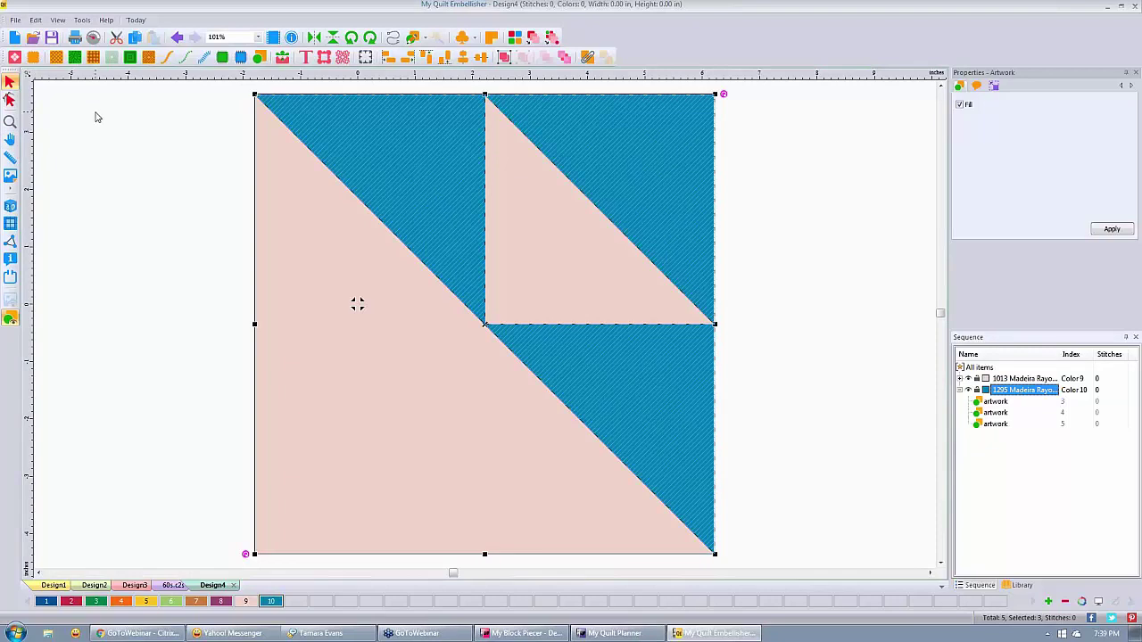
left_click(34, 58)
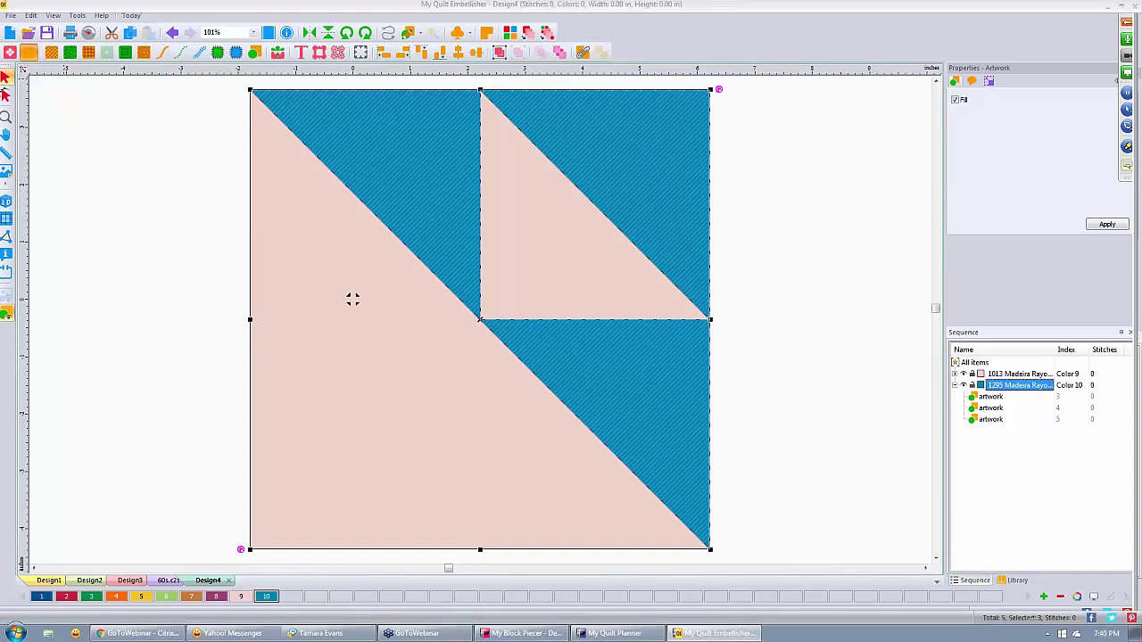
Step: Preview fabrics 115plum and 119 on the blue triangles, then expand the Moda United Notions collection
double_click(353, 299)
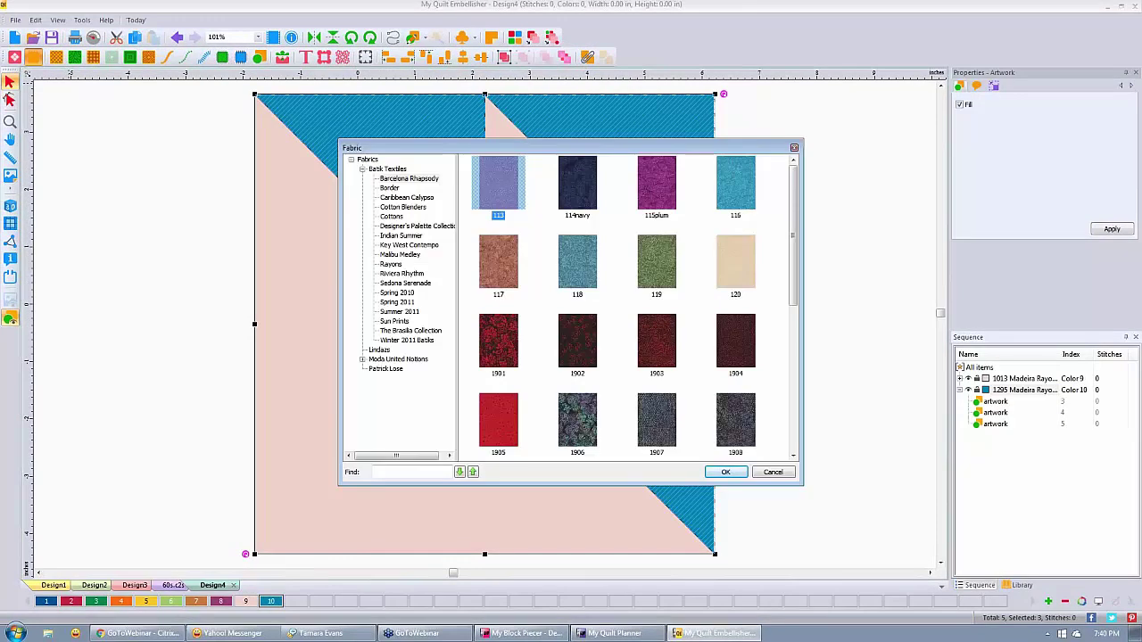
left_click(662, 198)
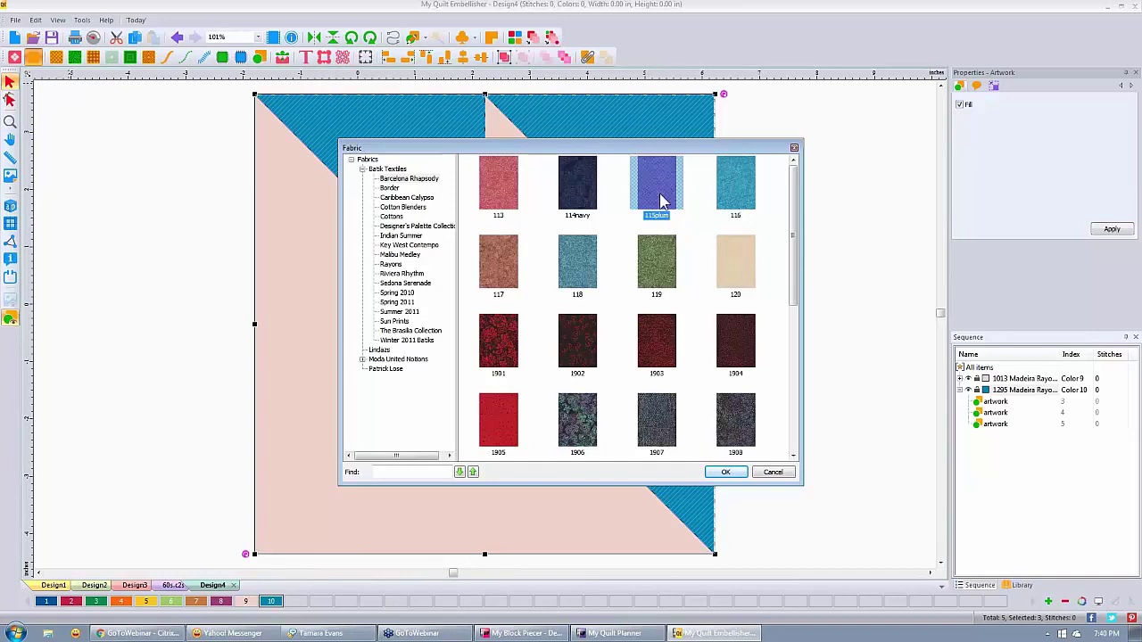
left_click(659, 276)
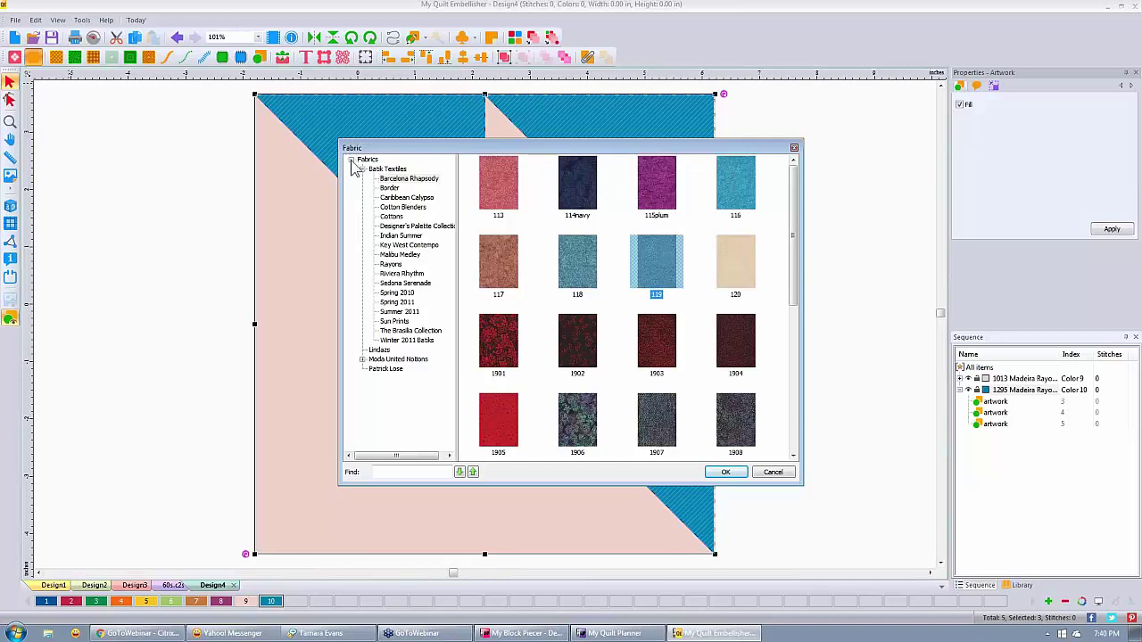
left_click(352, 161)
left_click(366, 161)
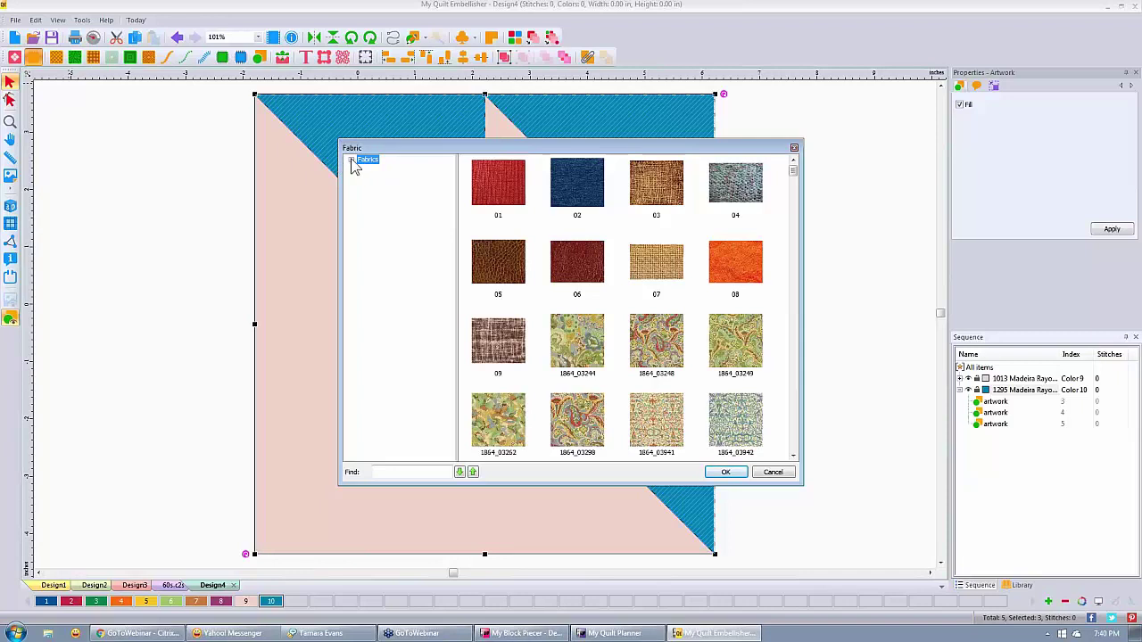
left_click(350, 160)
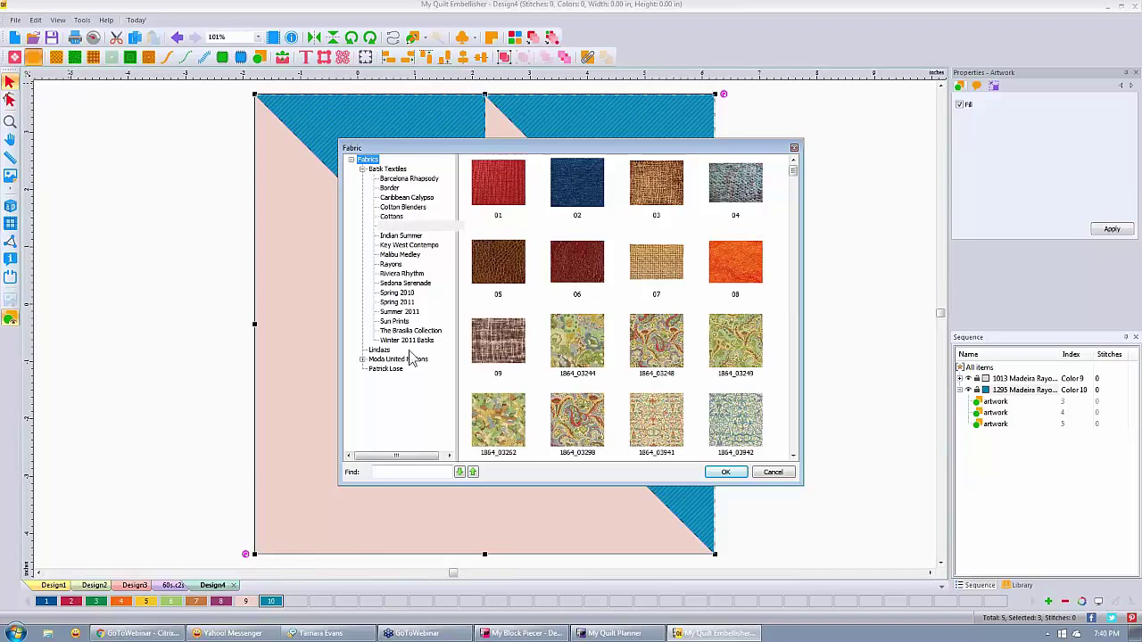
left_click(363, 360)
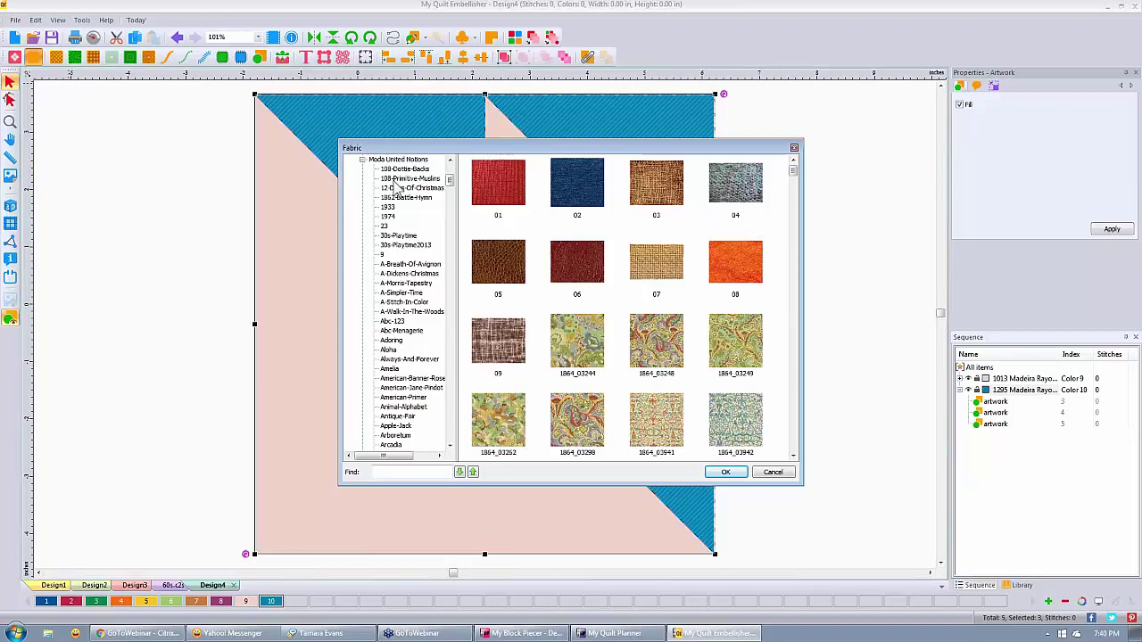
Step: Apply the Bella-Solids 9900-107 solid to the blue triangles
scroll(397, 188, "down", 6)
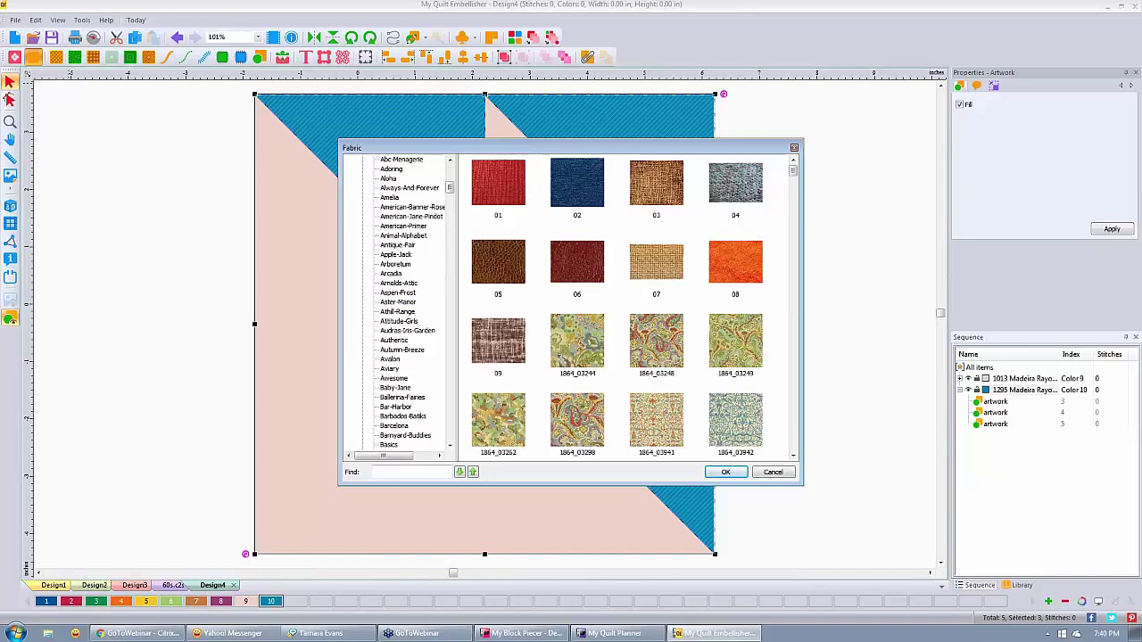
scroll(393, 241, "down", 4)
left_click(395, 237)
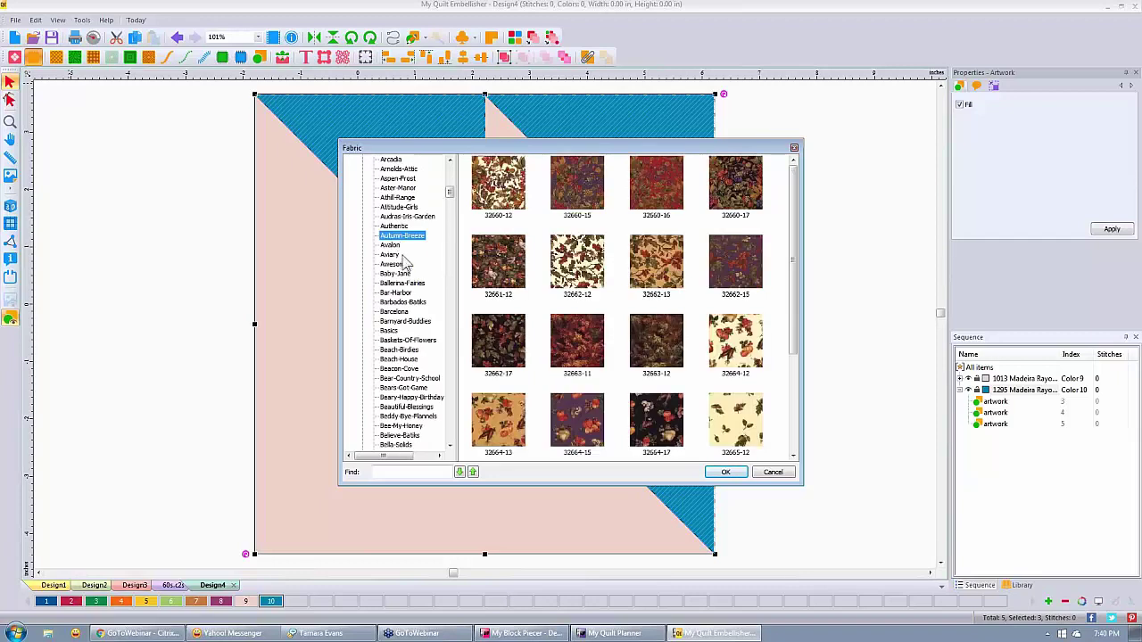
left_click(406, 274)
left_click(411, 313)
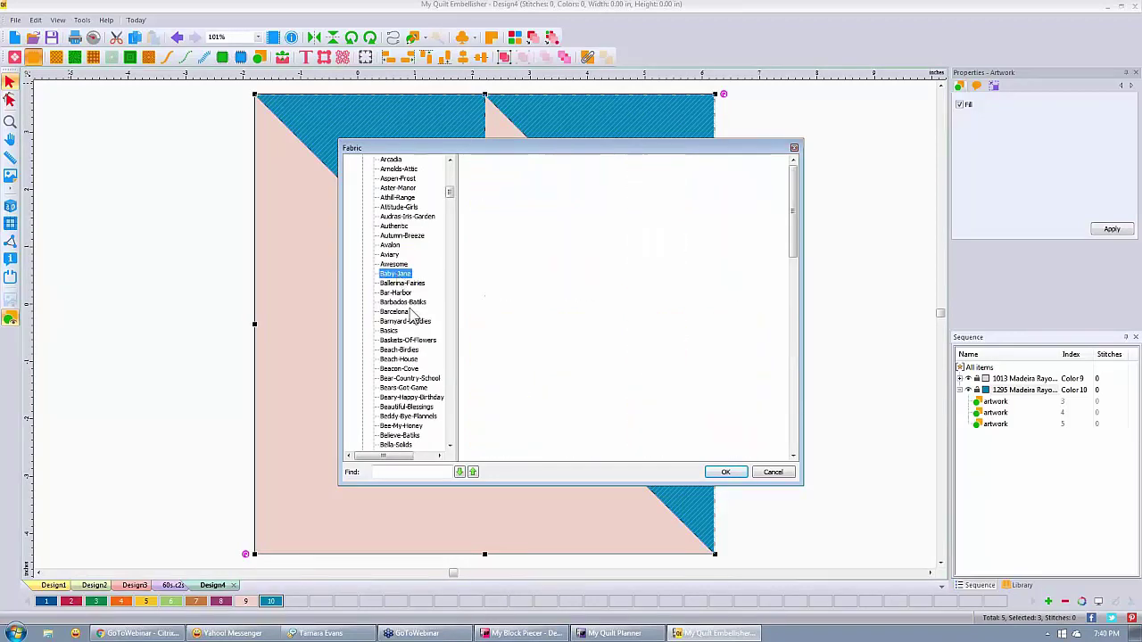
scroll(409, 313, "down", 2)
left_click(404, 303)
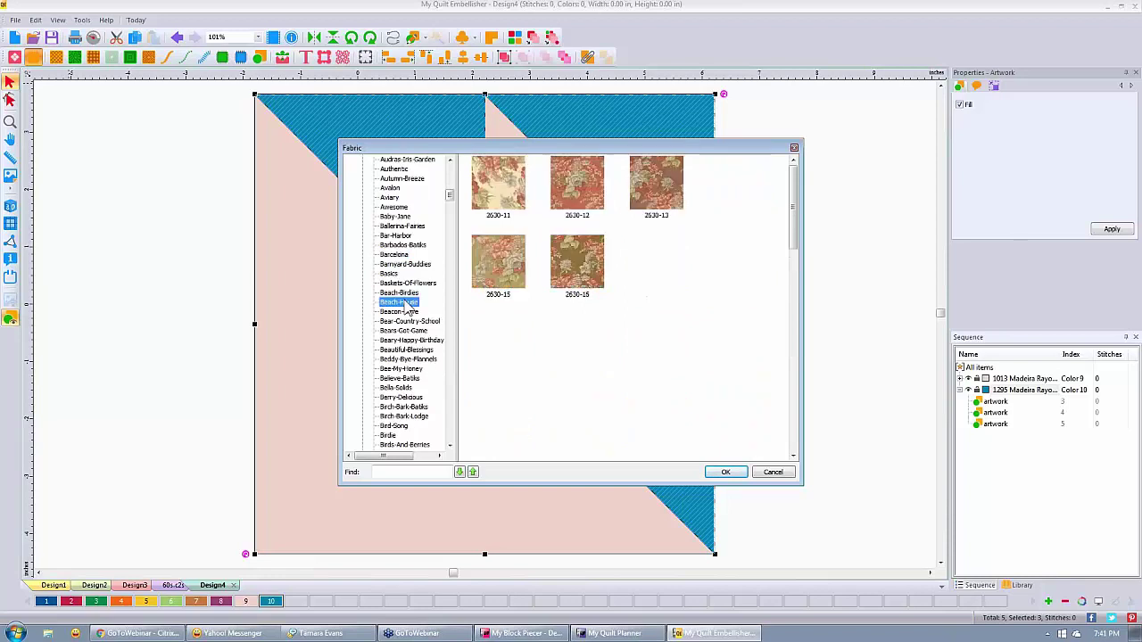
scroll(406, 306, "down", 3)
left_click(398, 303)
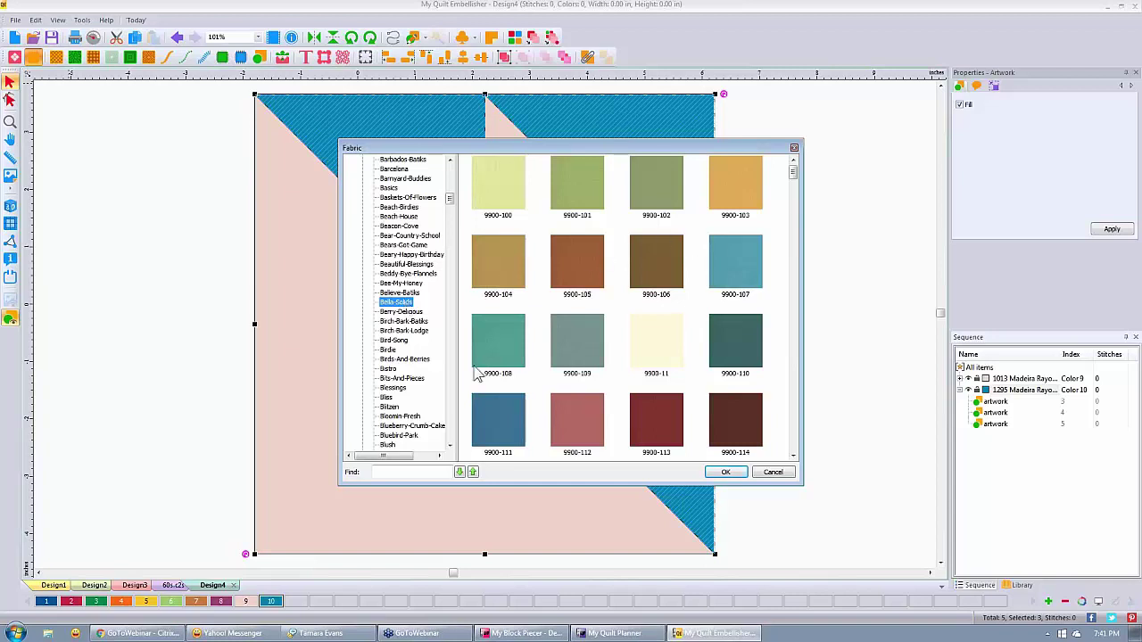
left_click(732, 263)
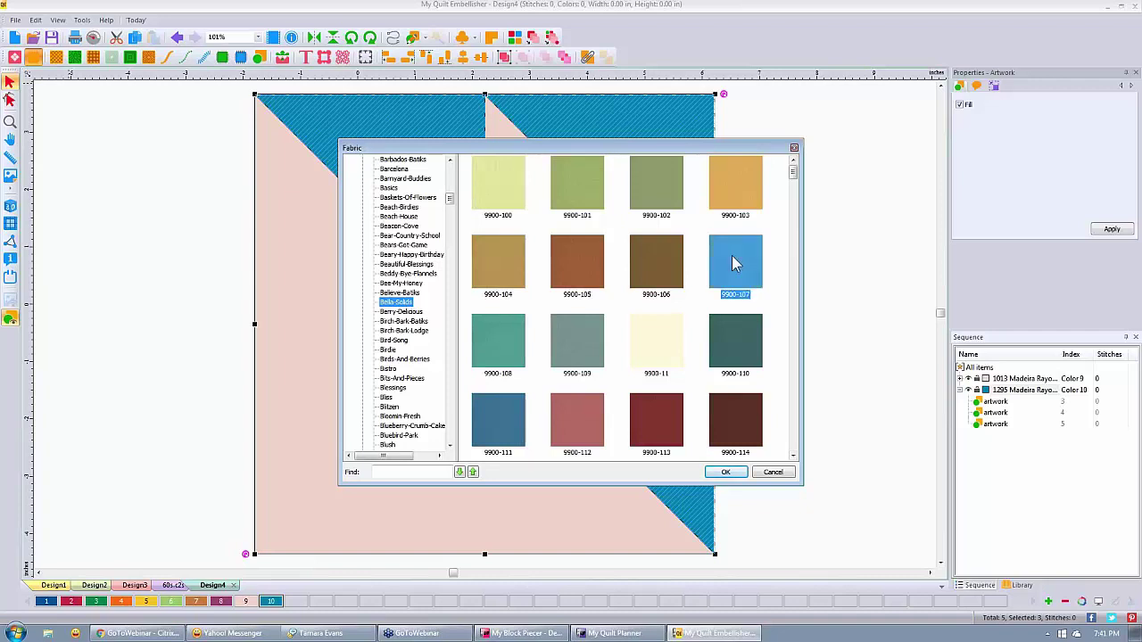
left_click(739, 476)
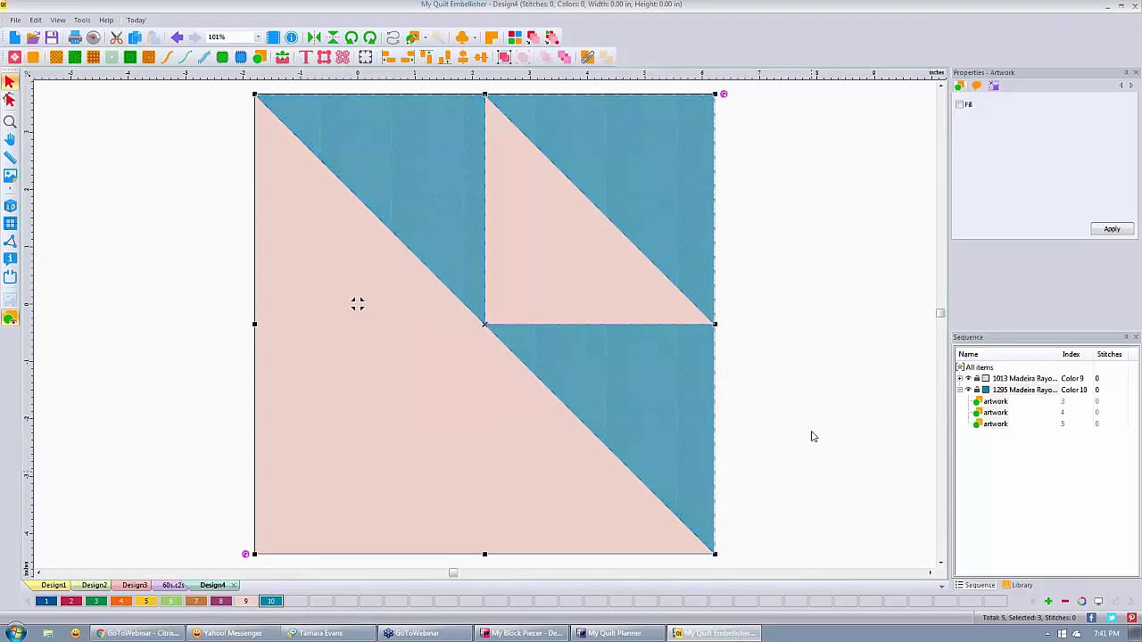
Step: Reselect the blue triangles and switch their fabric to Blueberry-Crumb-Cake print 2687-12
left_click(812, 437)
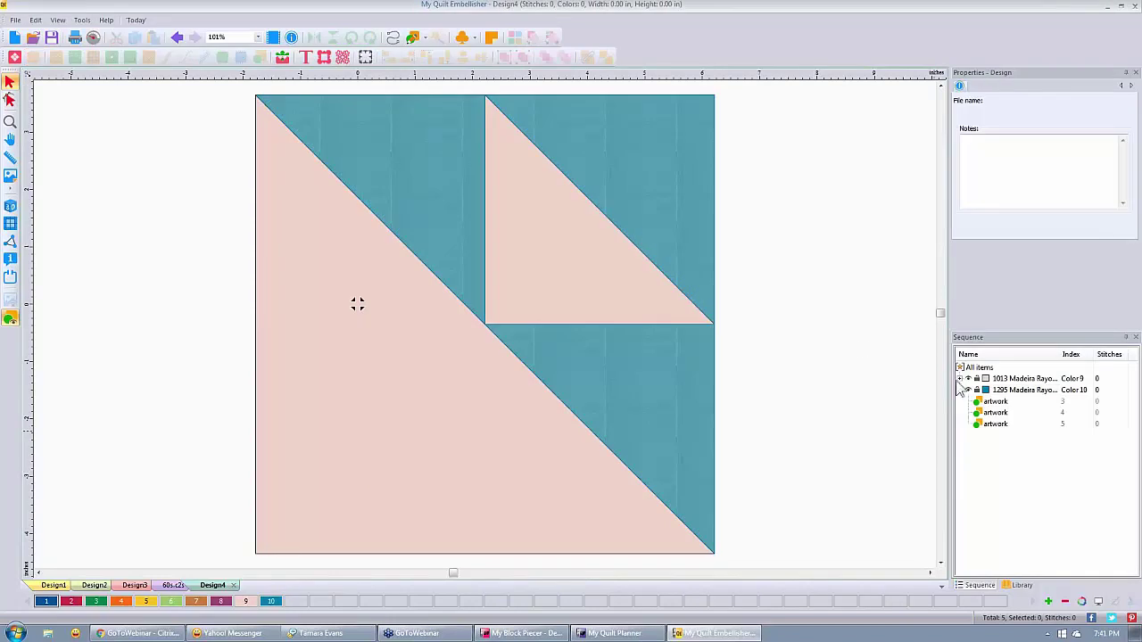
left_click(1009, 390)
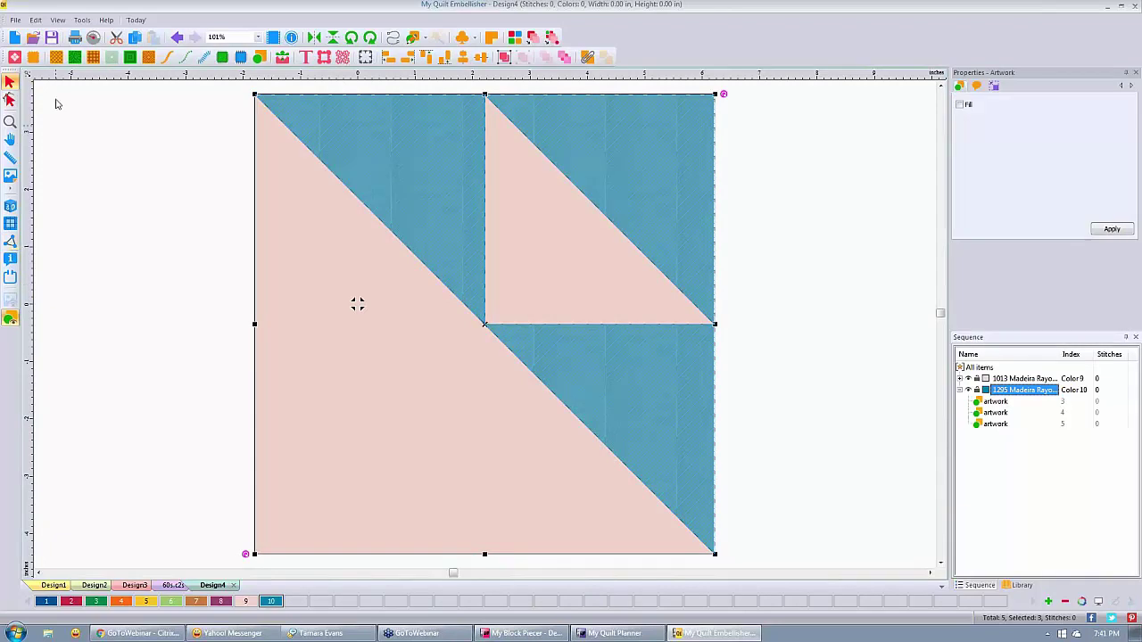
left_click(34, 57)
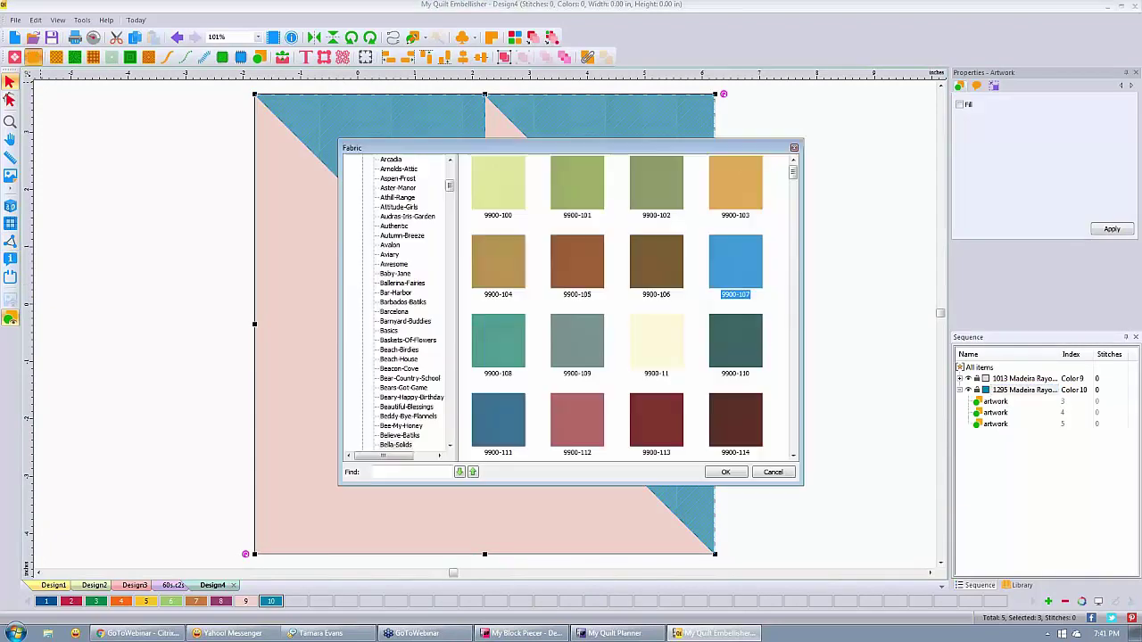
left_click(403, 342)
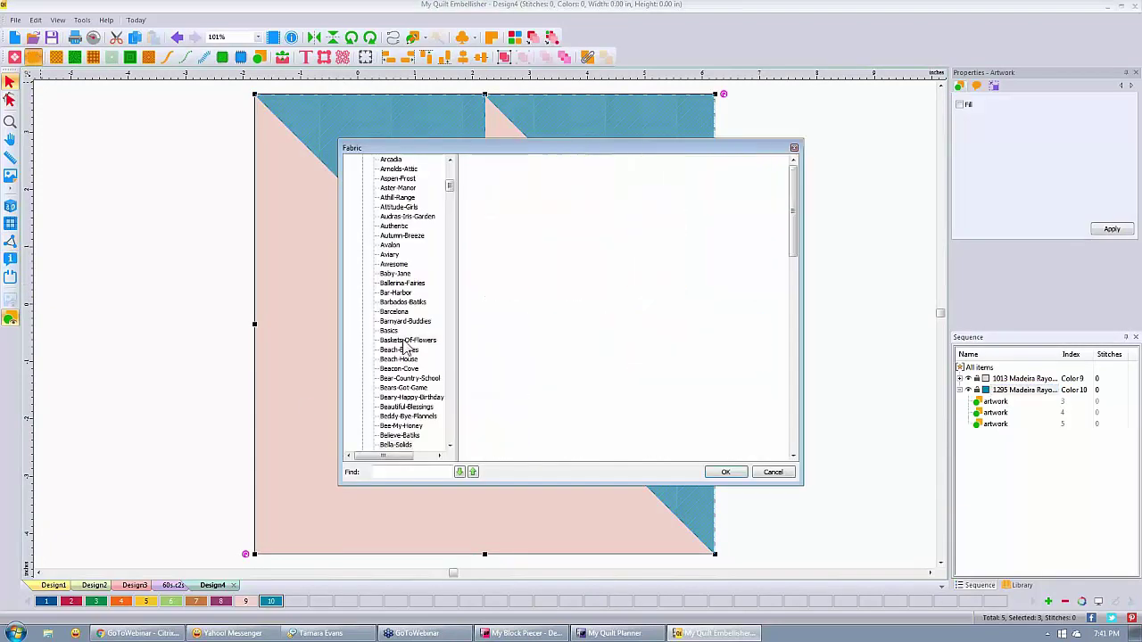
scroll(403, 346, "down", 3)
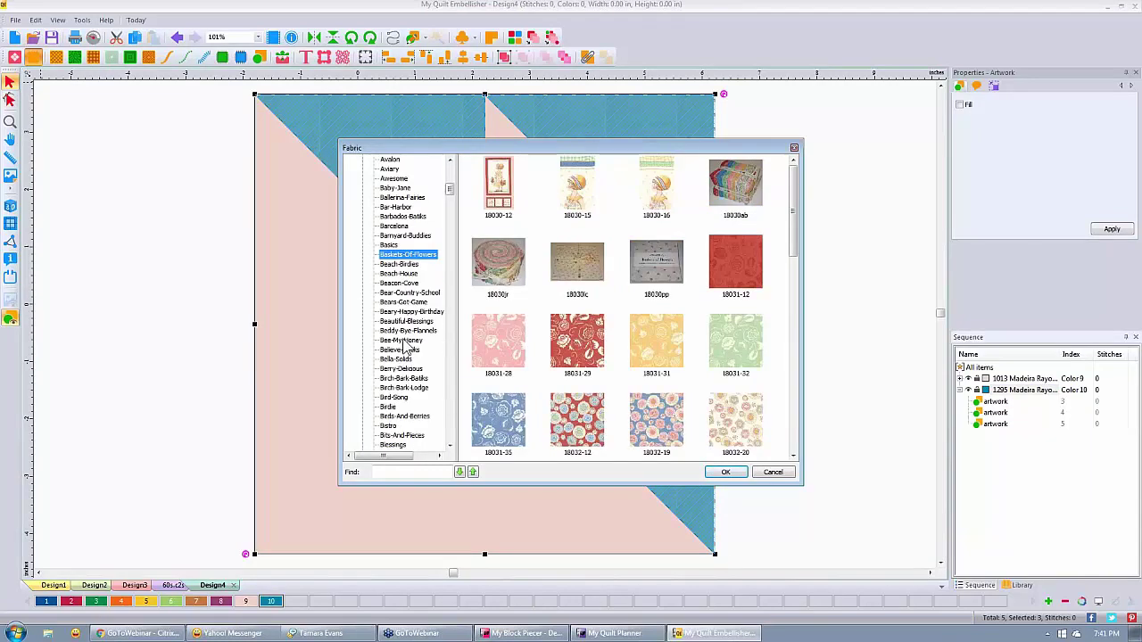
left_click(402, 341)
scroll(403, 346, "down", 2)
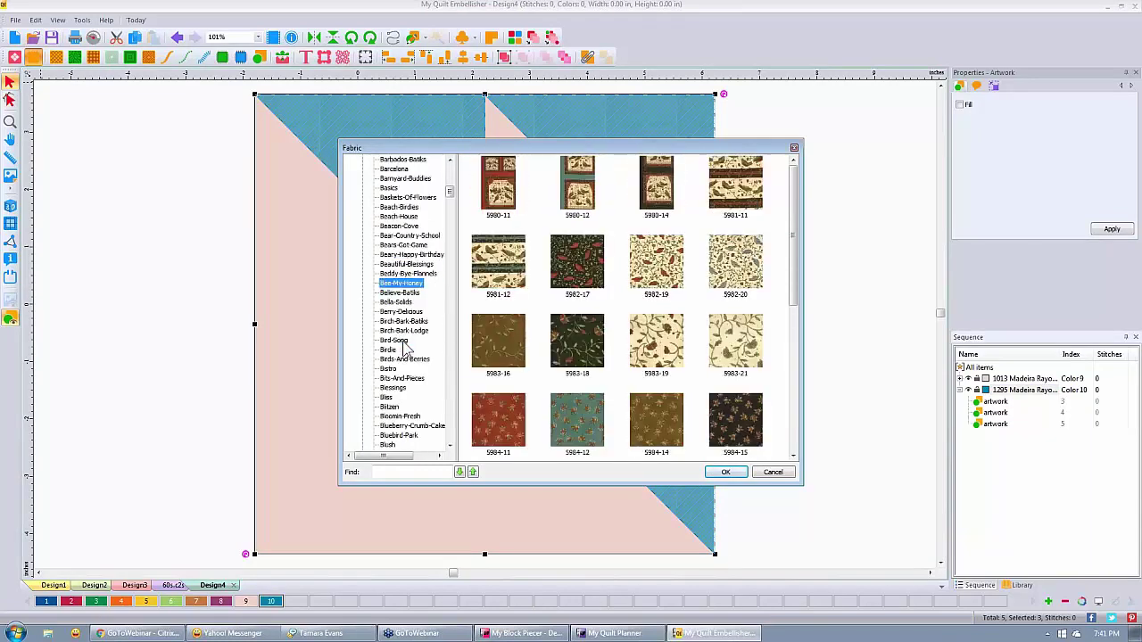
left_click(404, 378)
left_click(406, 426)
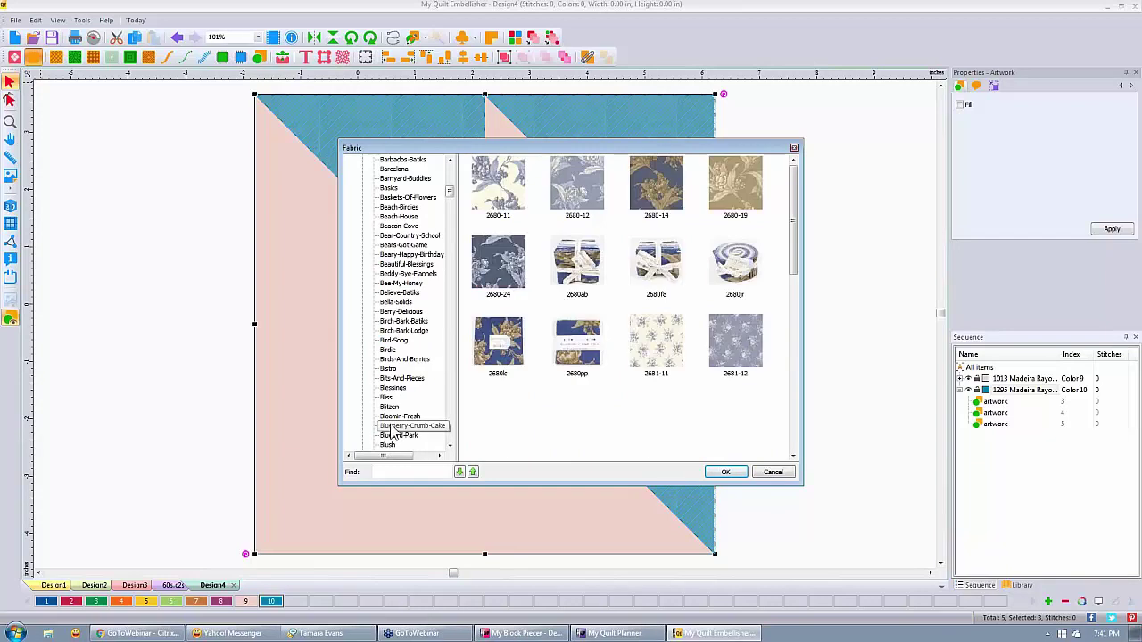
scroll(404, 394, "down", 5)
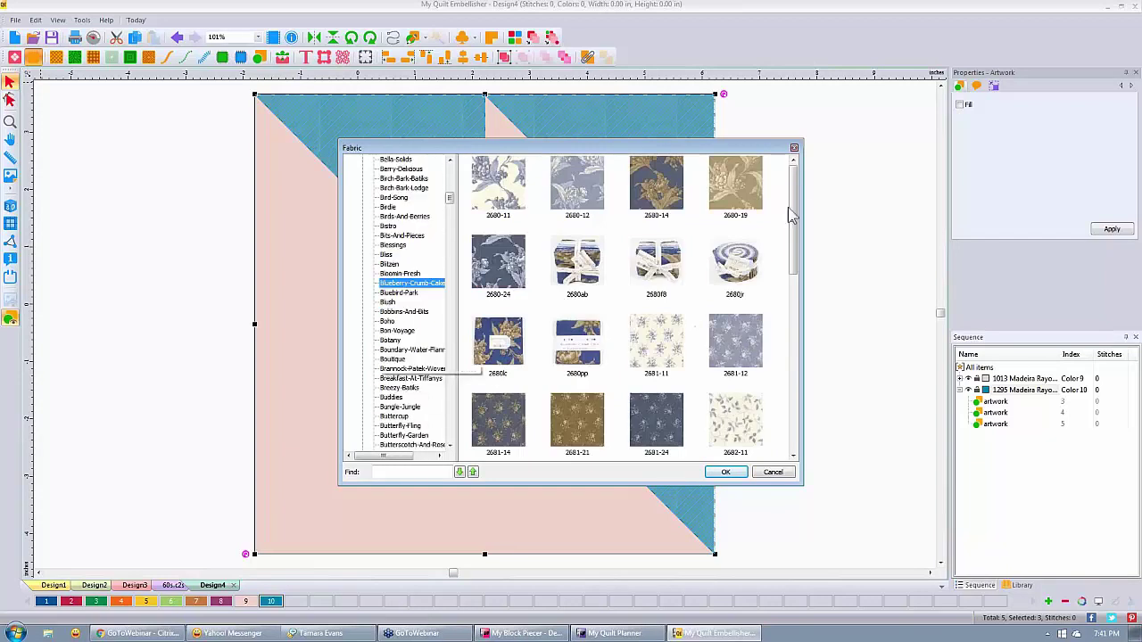
scroll(798, 212, "down", 5)
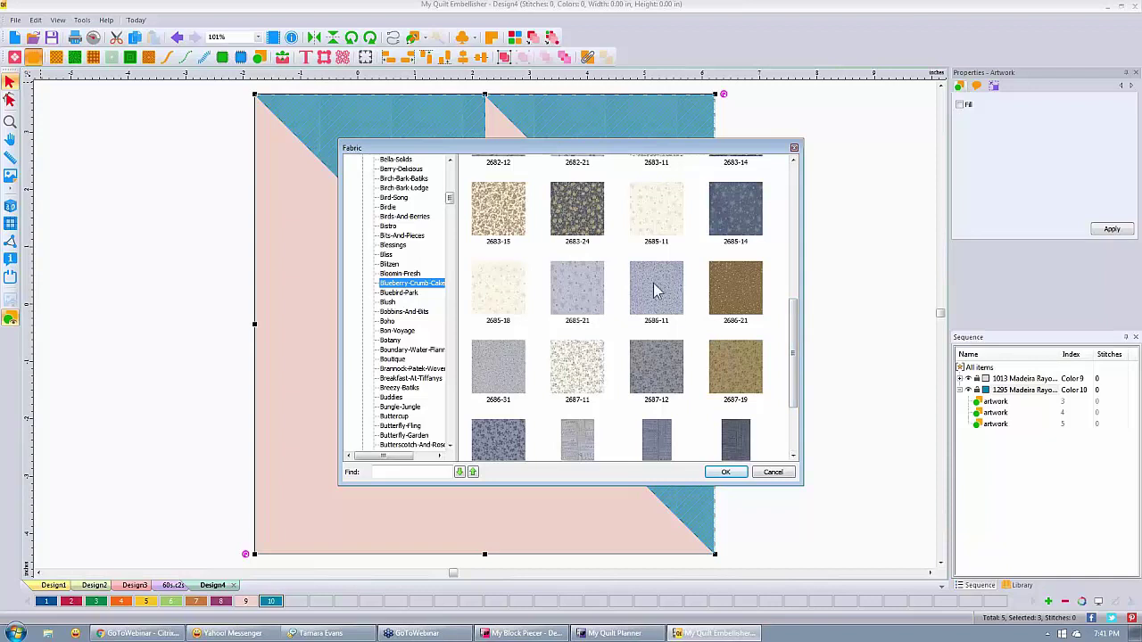
left_click(670, 364)
left_click(725, 472)
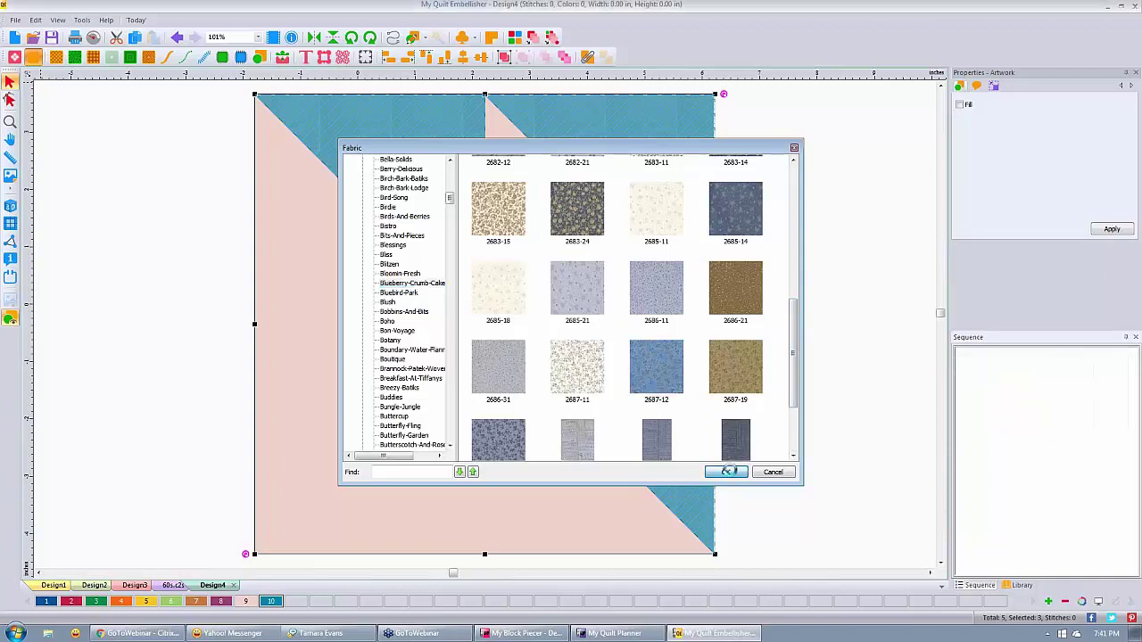
Step: Select the pink triangle group and preview fabrics 2681-14 and 2681-21 on it
left_click(851, 255)
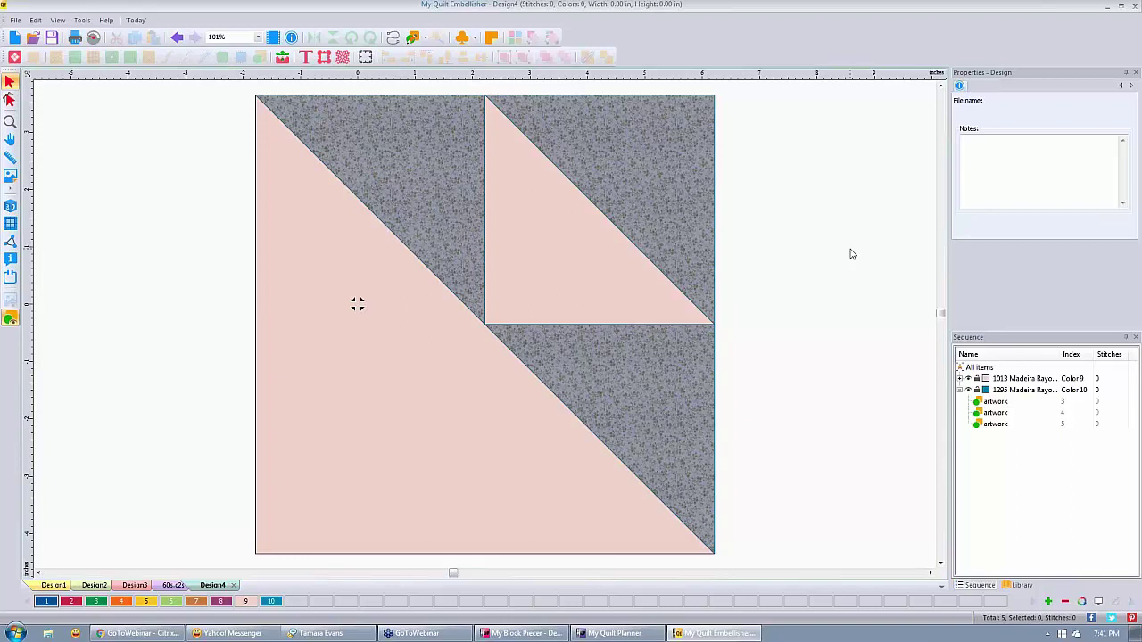
left_click(1030, 379)
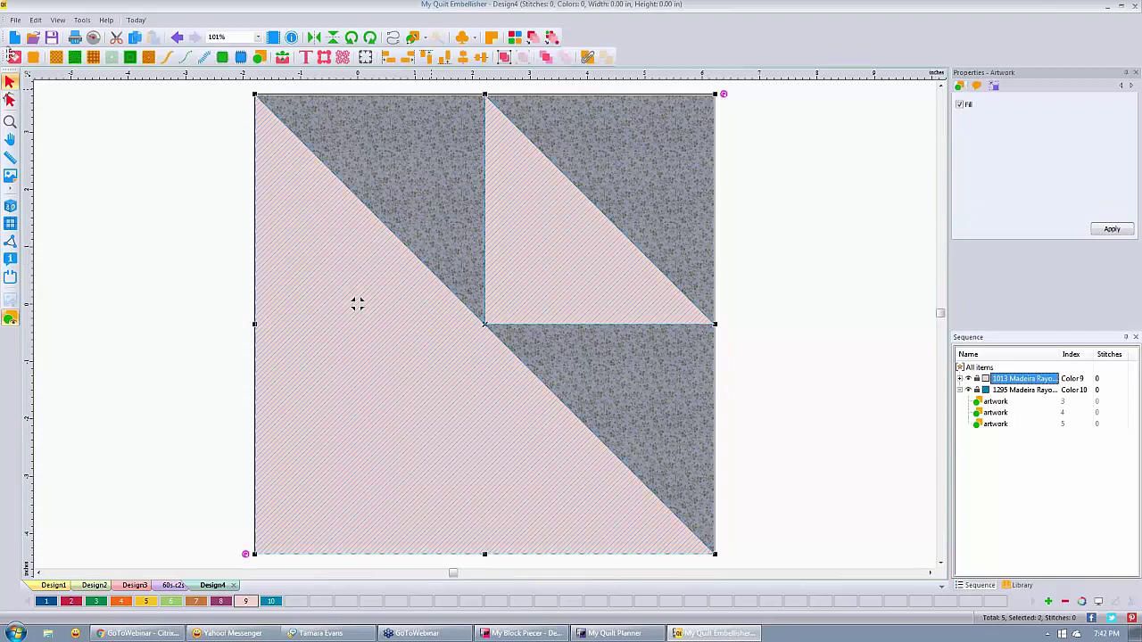
double_click(357, 305)
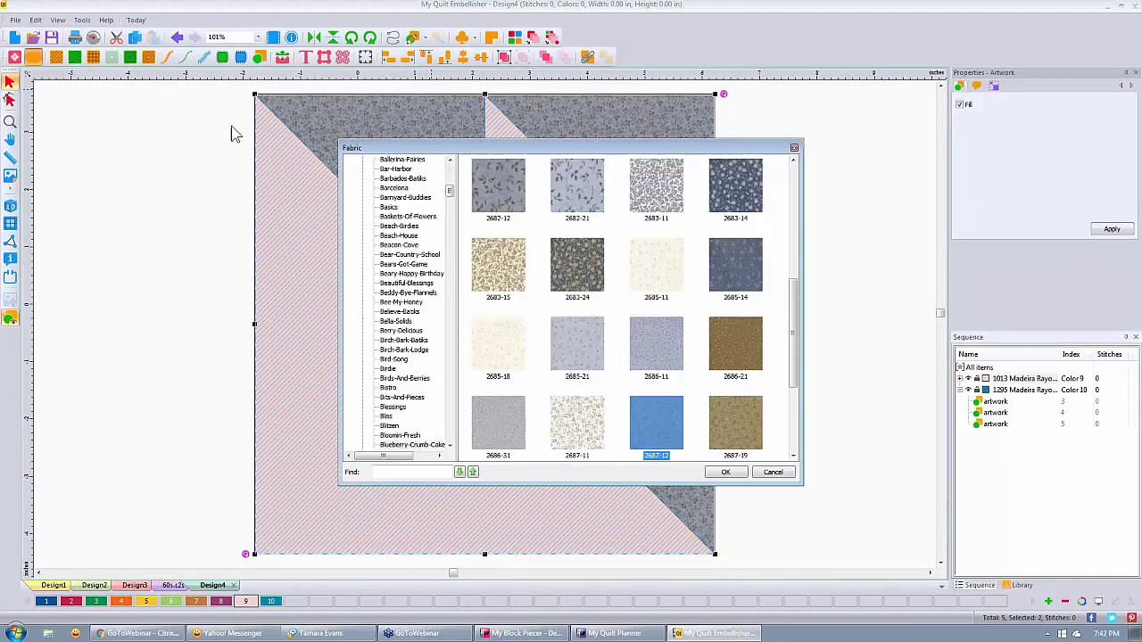
scroll(631, 234, "down", 2)
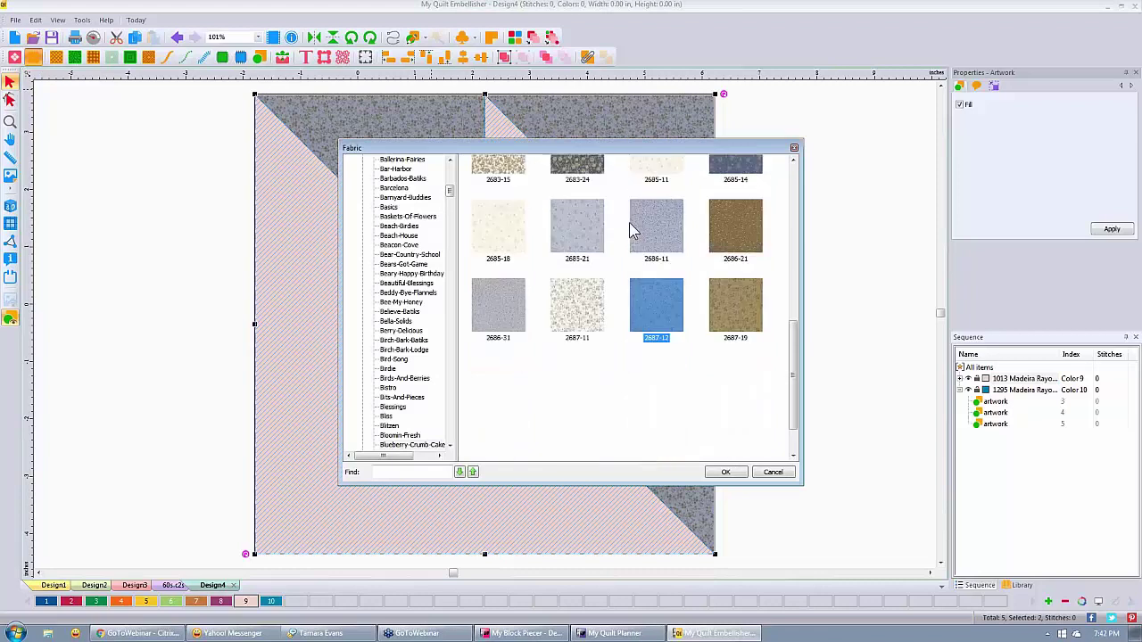
scroll(629, 232, "up", 4)
scroll(629, 231, "down", 1)
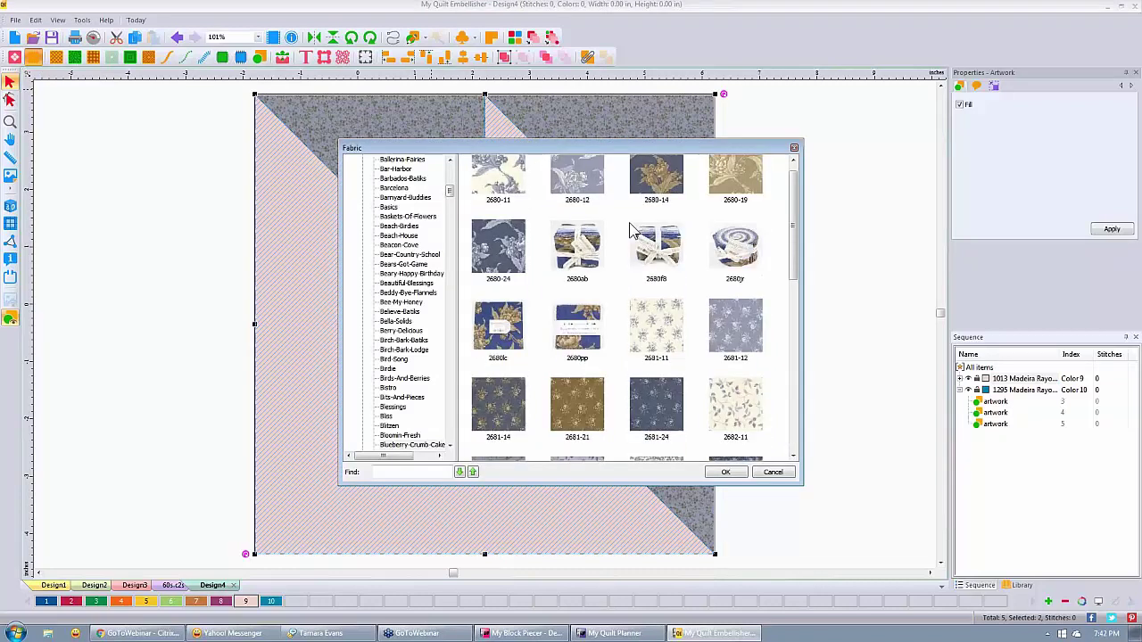
scroll(629, 231, "up", 1)
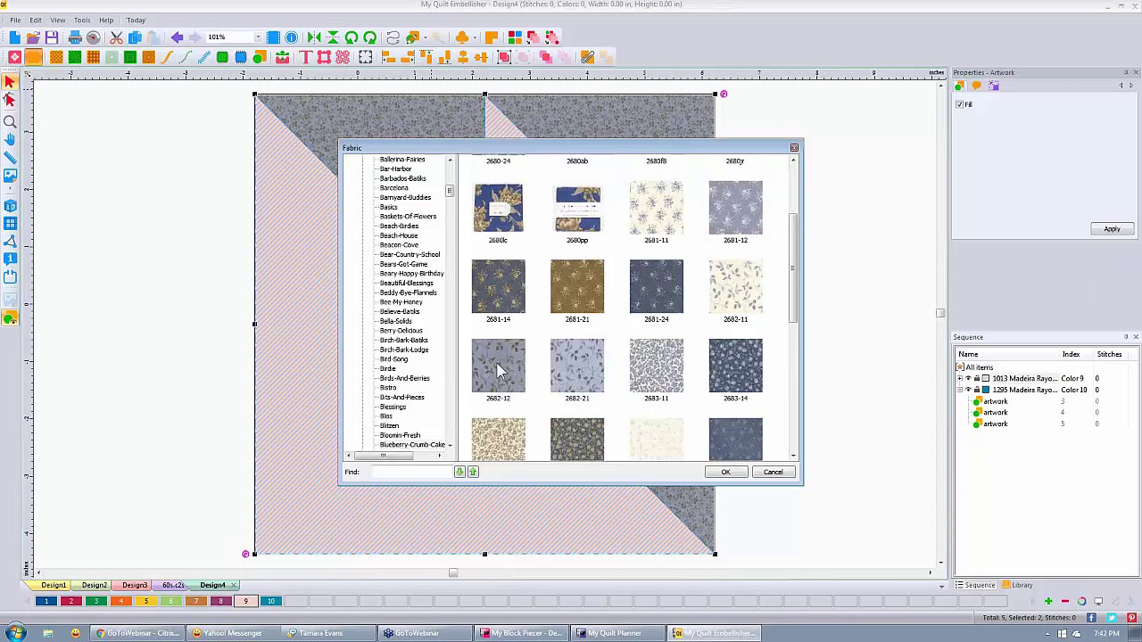
left_click(510, 290)
left_click(594, 297)
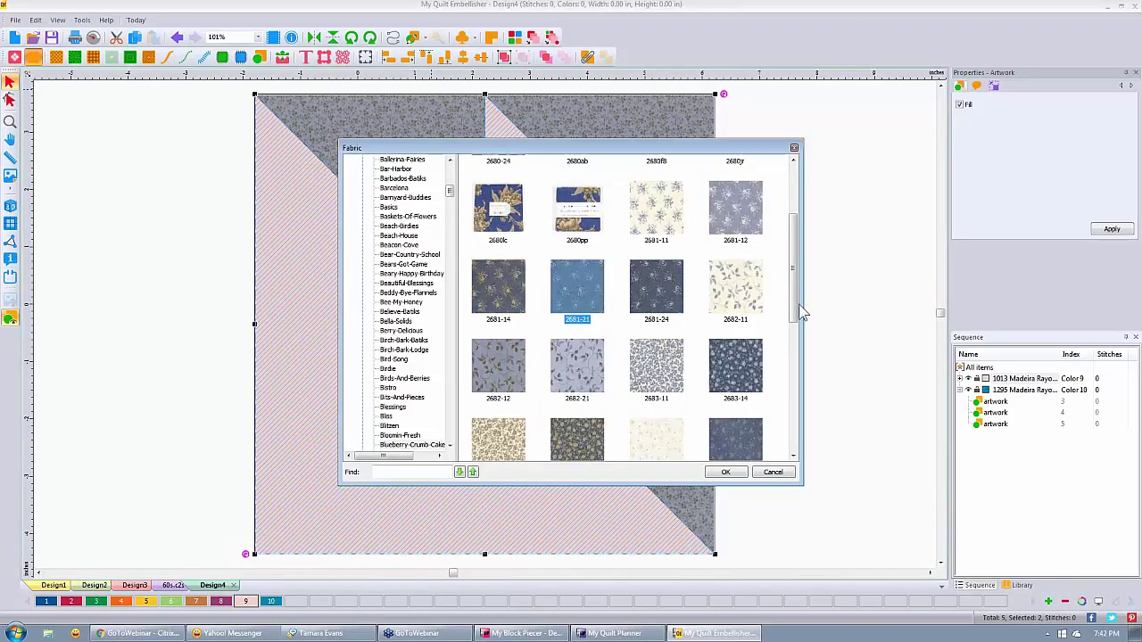
Step: Apply the Bobbins-And-Bits print 43020-14 to the pink triangles
scroll(692, 316, "down", 1)
left_click(430, 283)
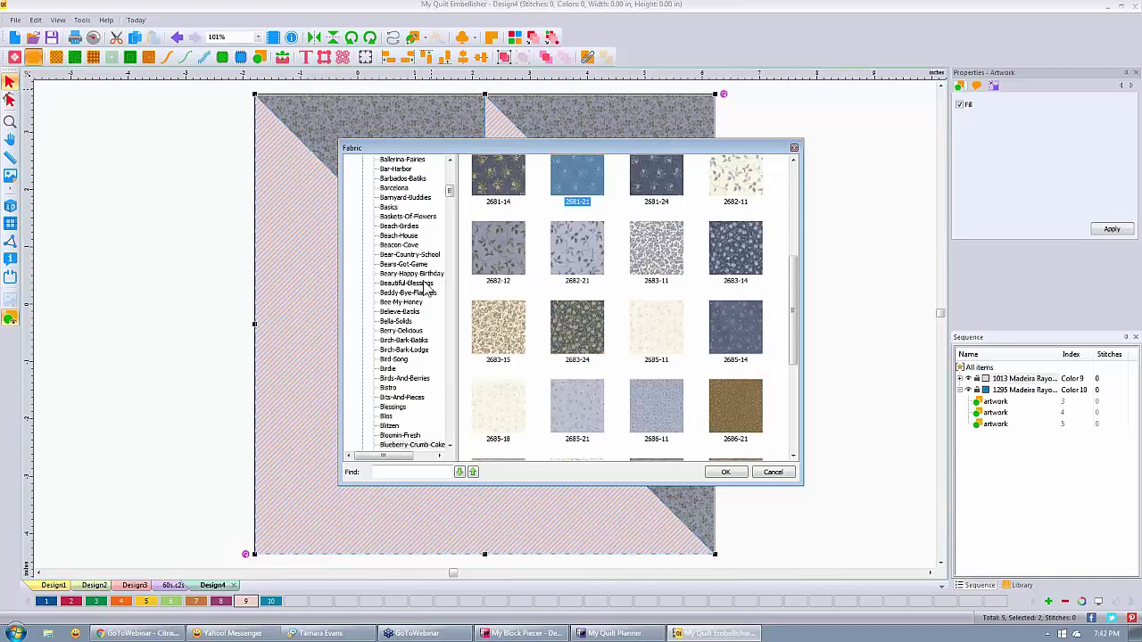
scroll(607, 317, "down", 4)
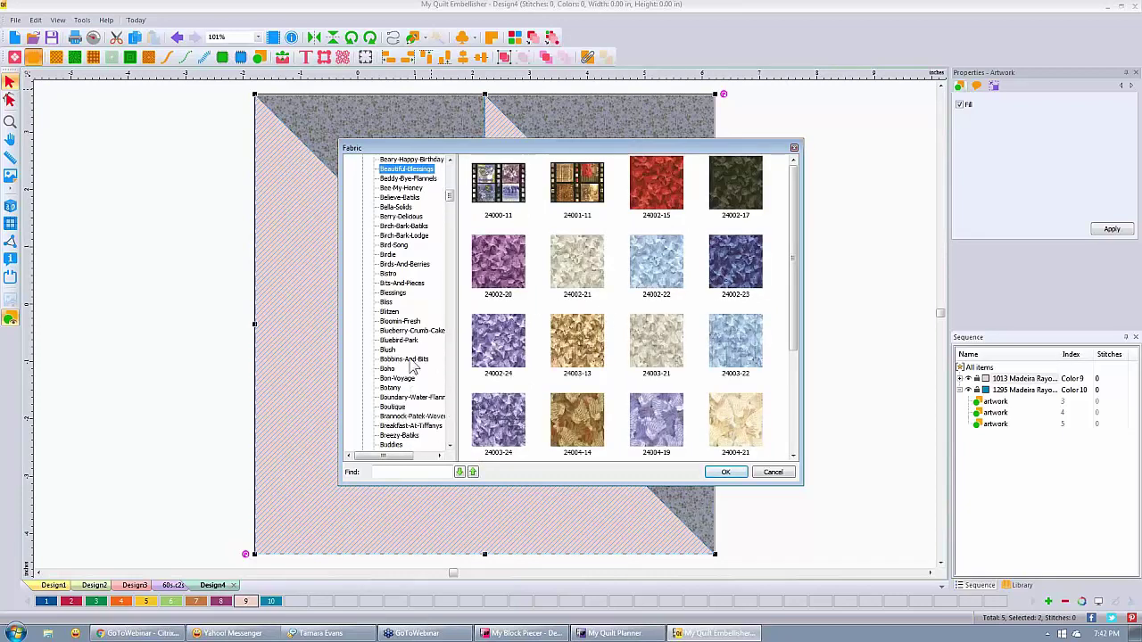
left_click(413, 360)
scroll(493, 354, "down", 4)
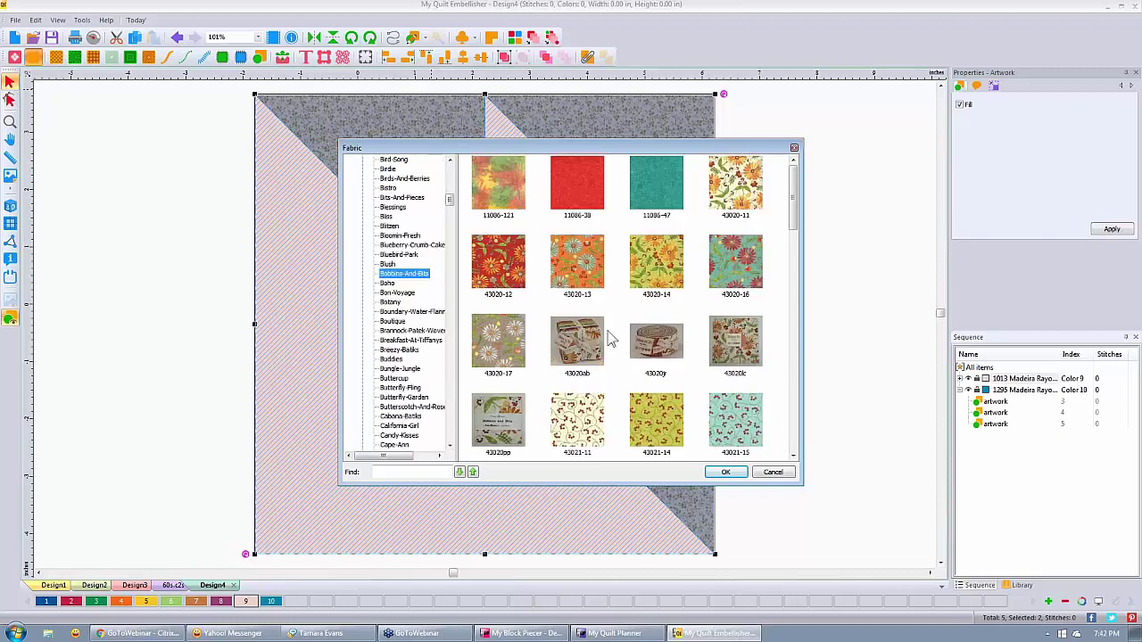
left_click(680, 263)
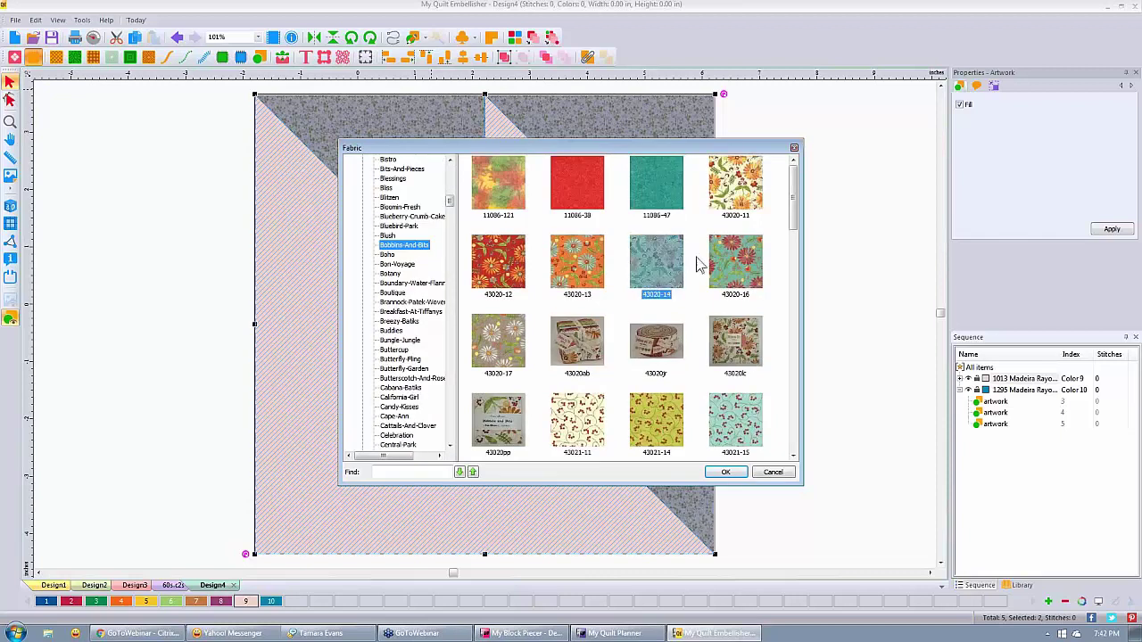
left_click(726, 472)
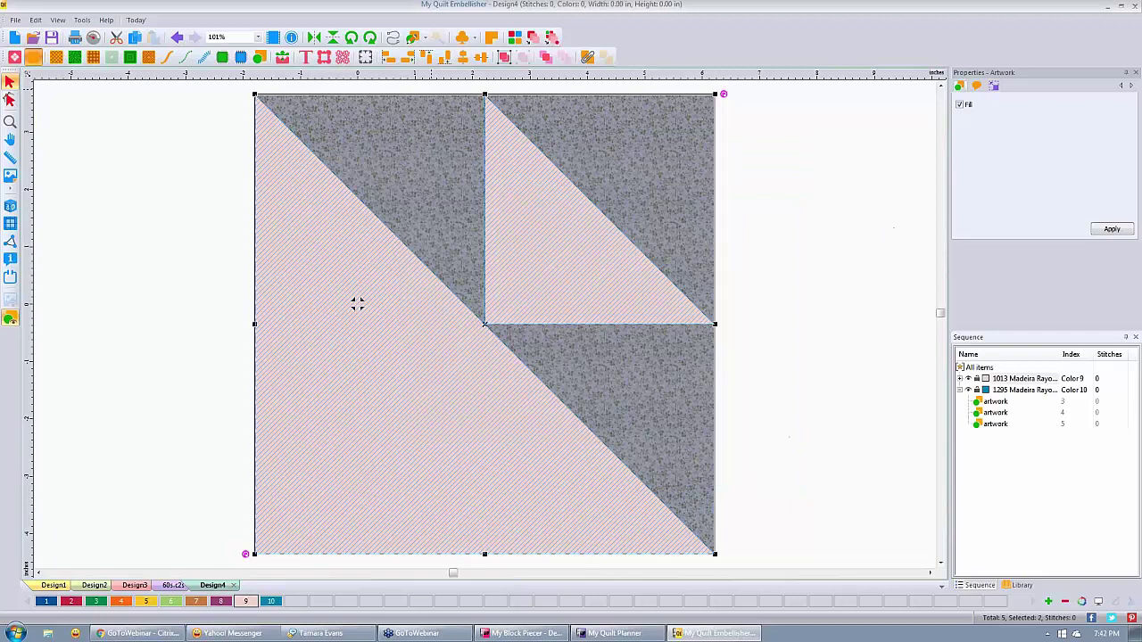
Step: Reopen the fabric library for the 1013 Madeira Rayon patches, discarding a misplaced new folder
left_click(877, 248)
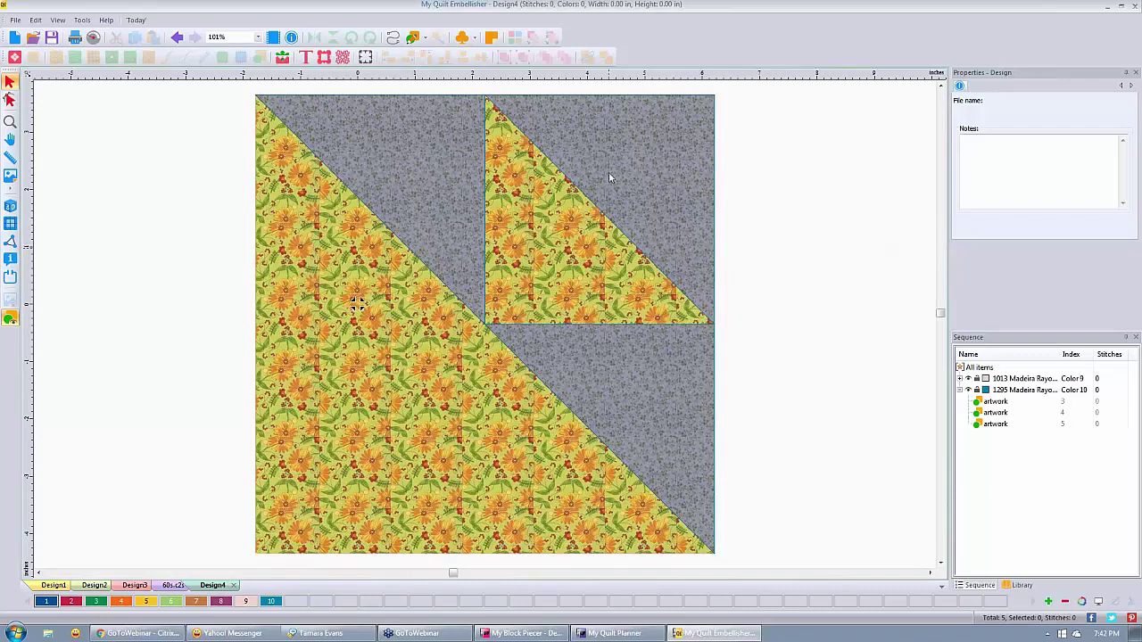
left_click(1015, 378)
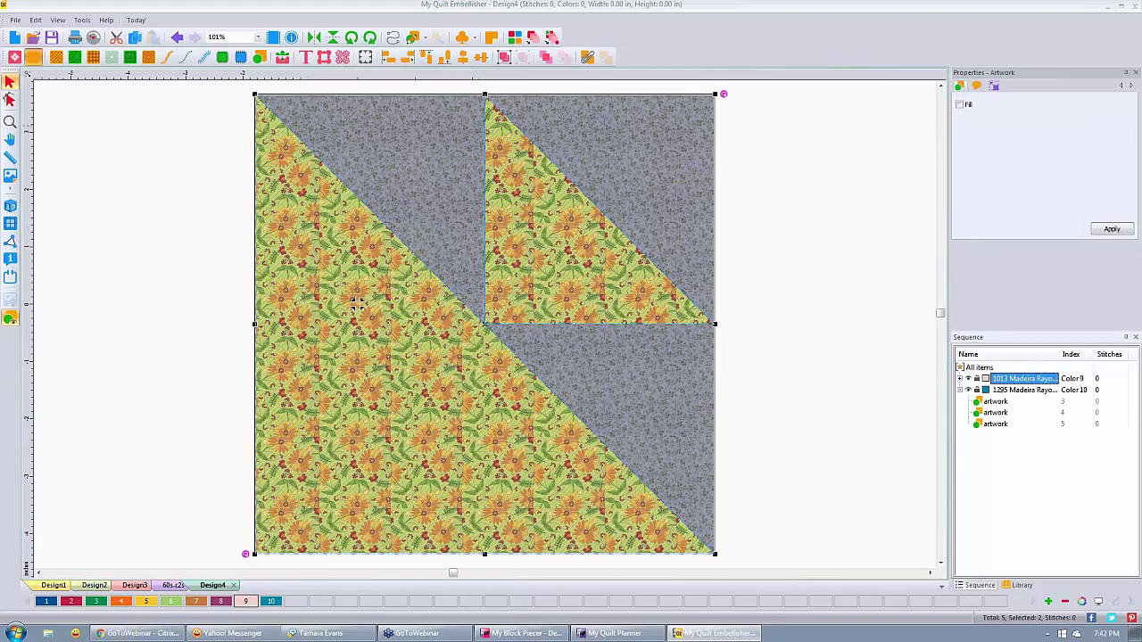
left_click(33, 56)
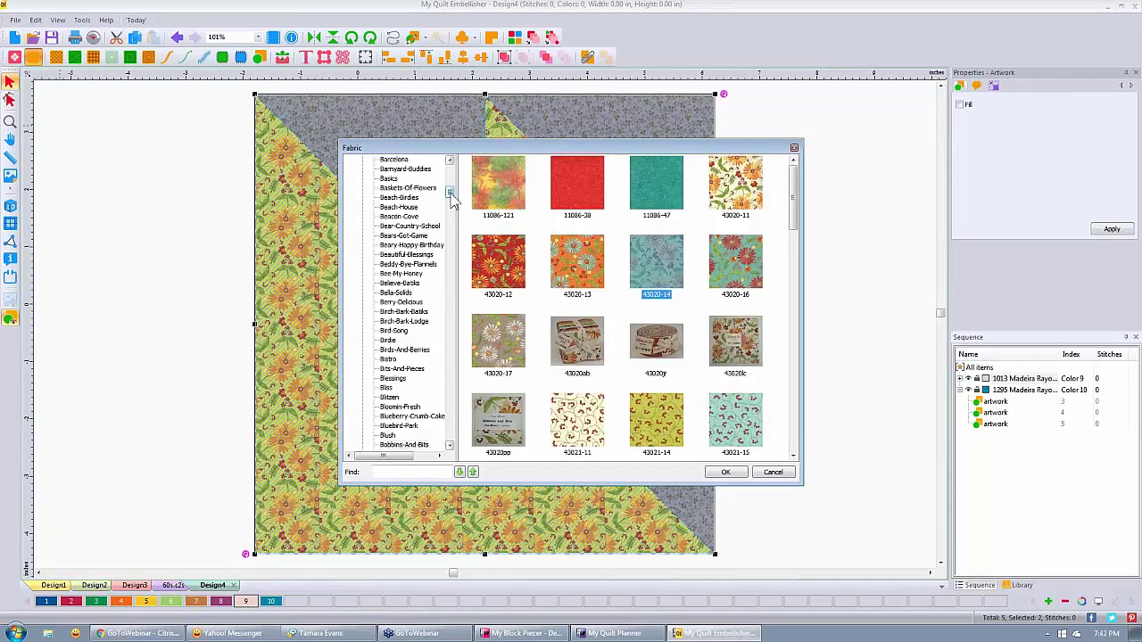
left_click_drag(450, 193, 471, 443)
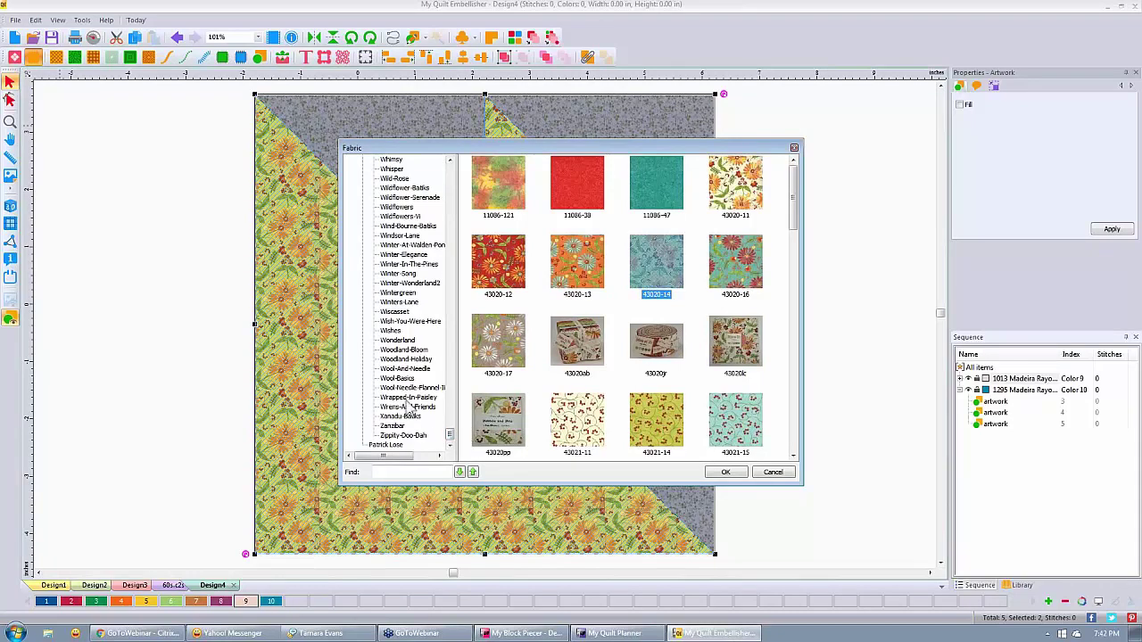
right_click(351, 325)
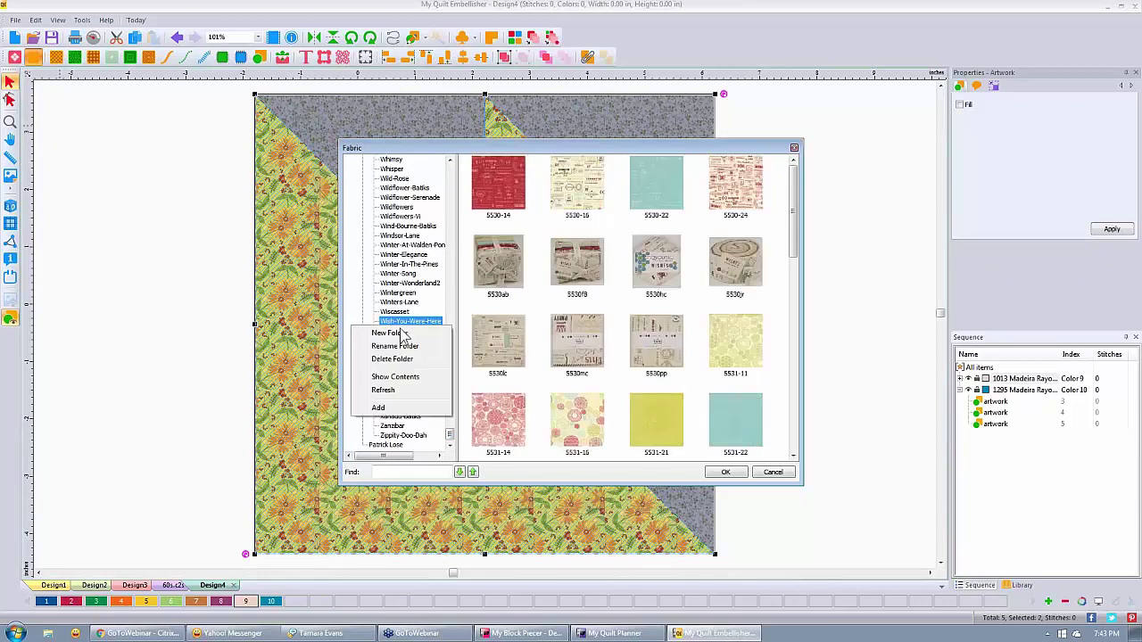
left_click(405, 334)
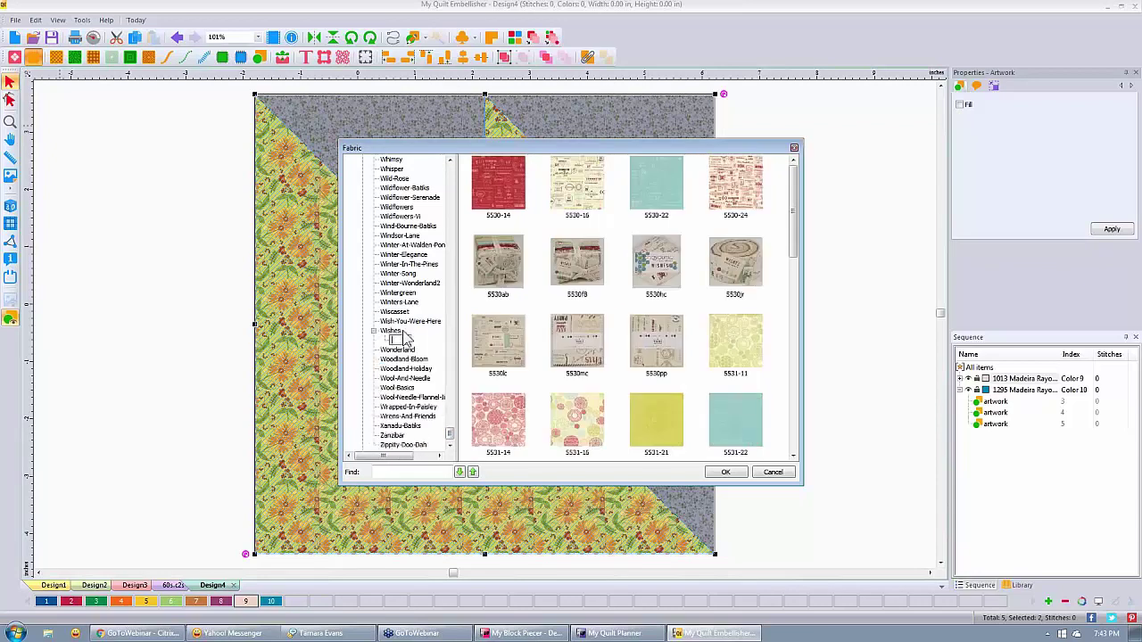
left_click(373, 330)
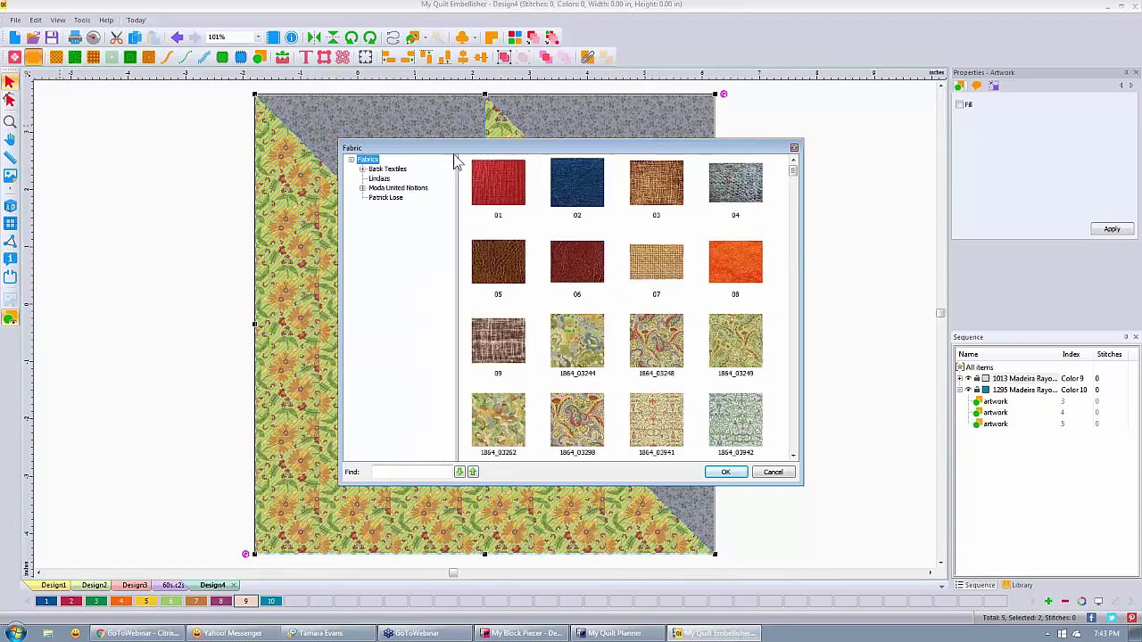
Step: Add a new personal stash folder directly under the Fabrics root
right_click(379, 160)
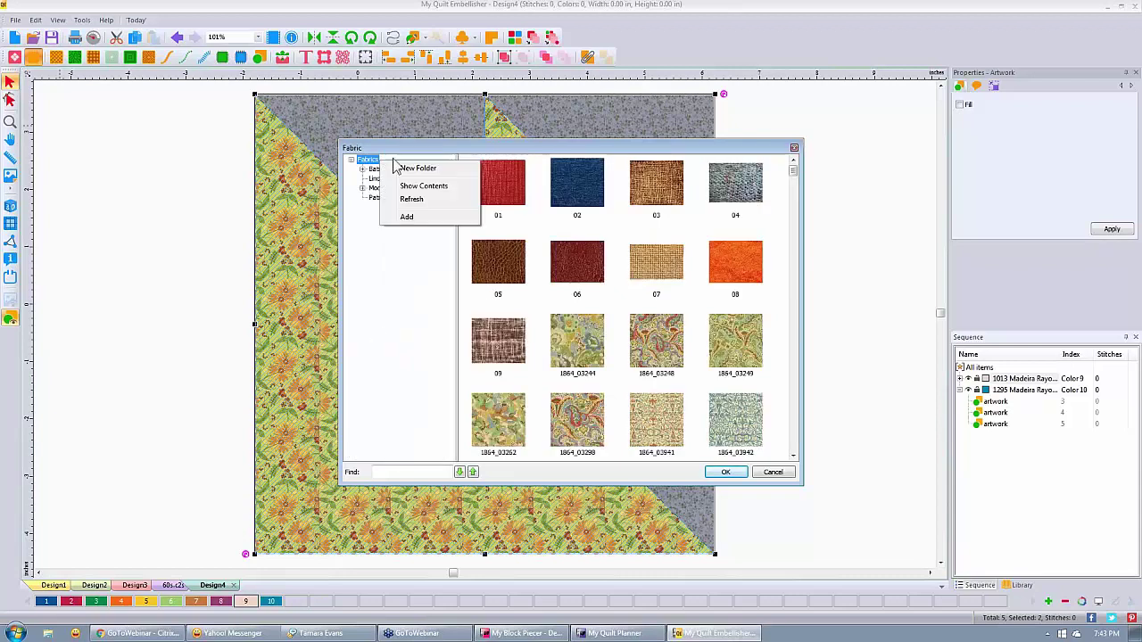
left_click(437, 171)
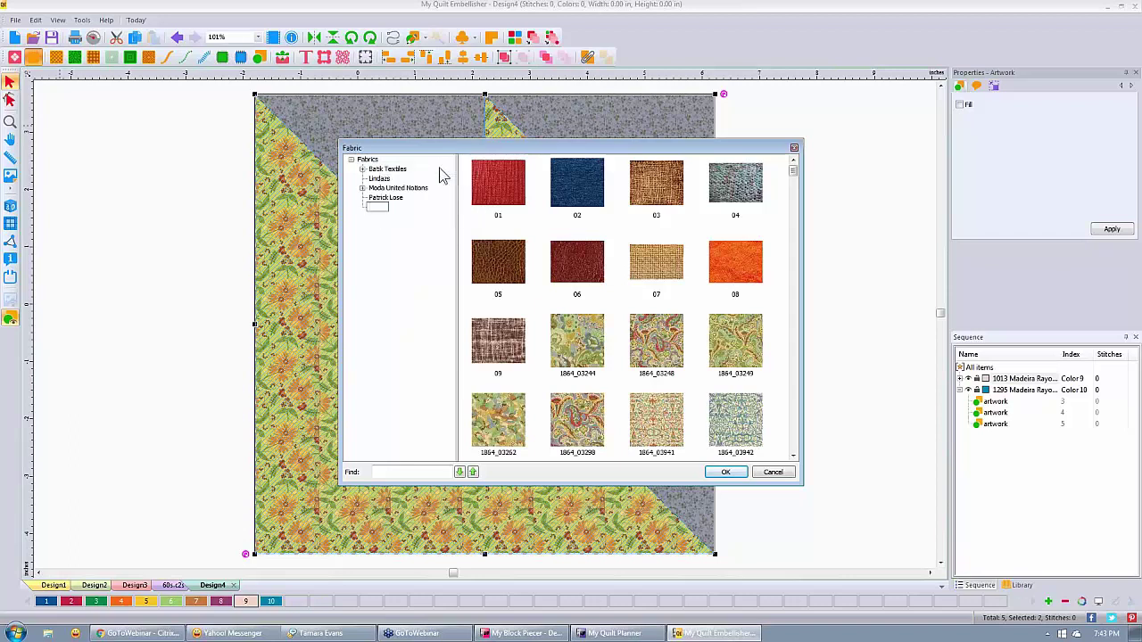
type("Tamara Stash")
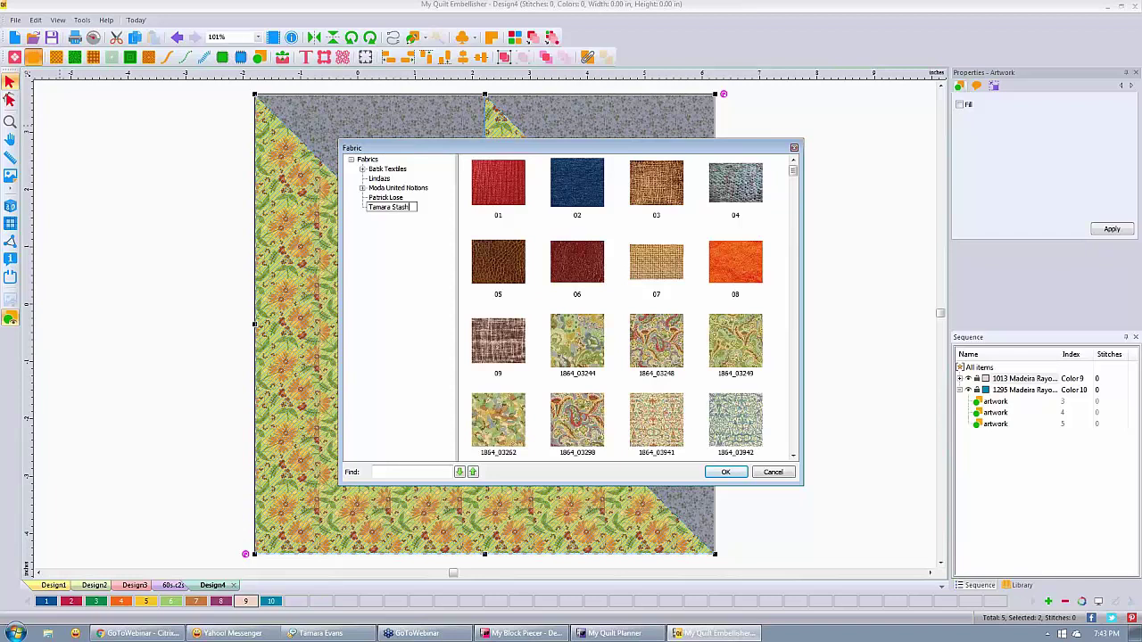
key("Return")
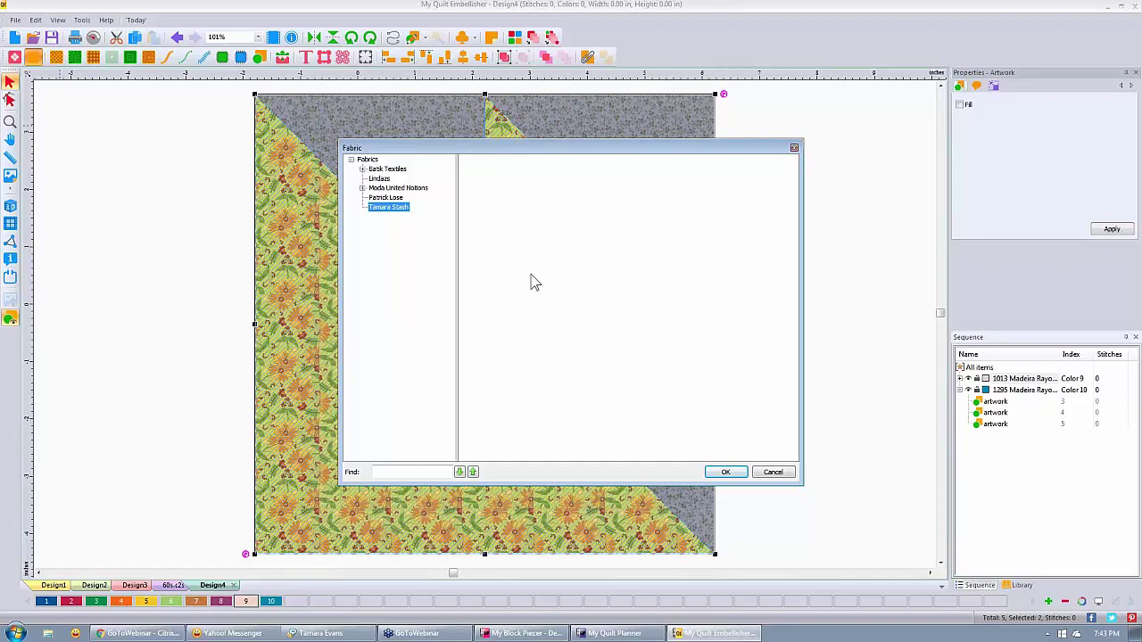
right_click(561, 224)
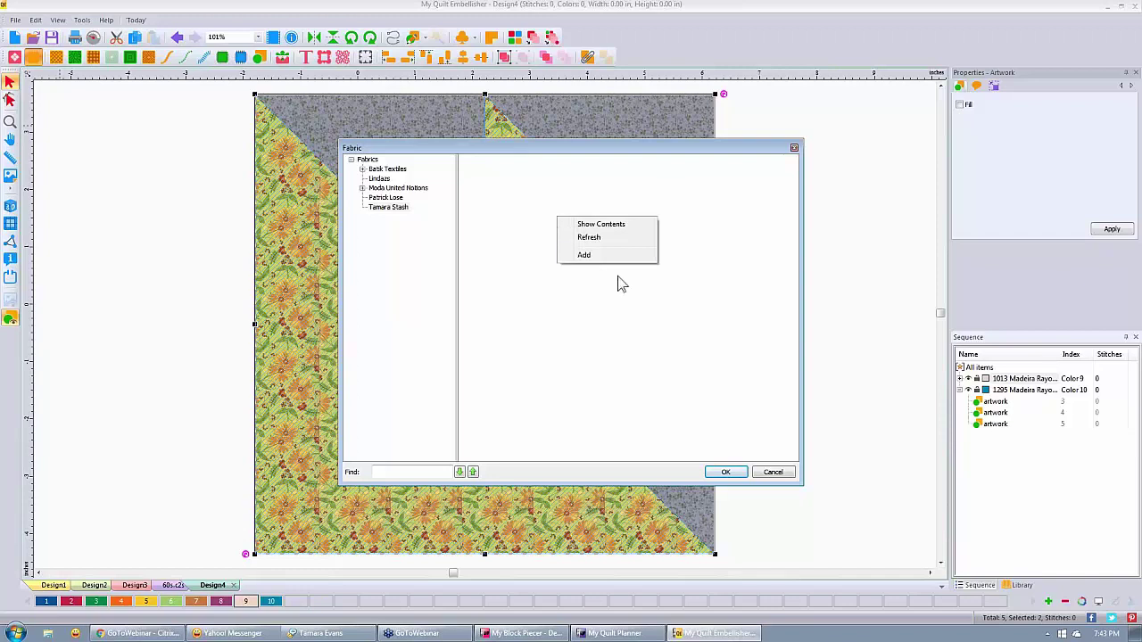
Step: Import MMEiffel.jpg from C:\_FabricImages into the personal stash folder
left_click(591, 255)
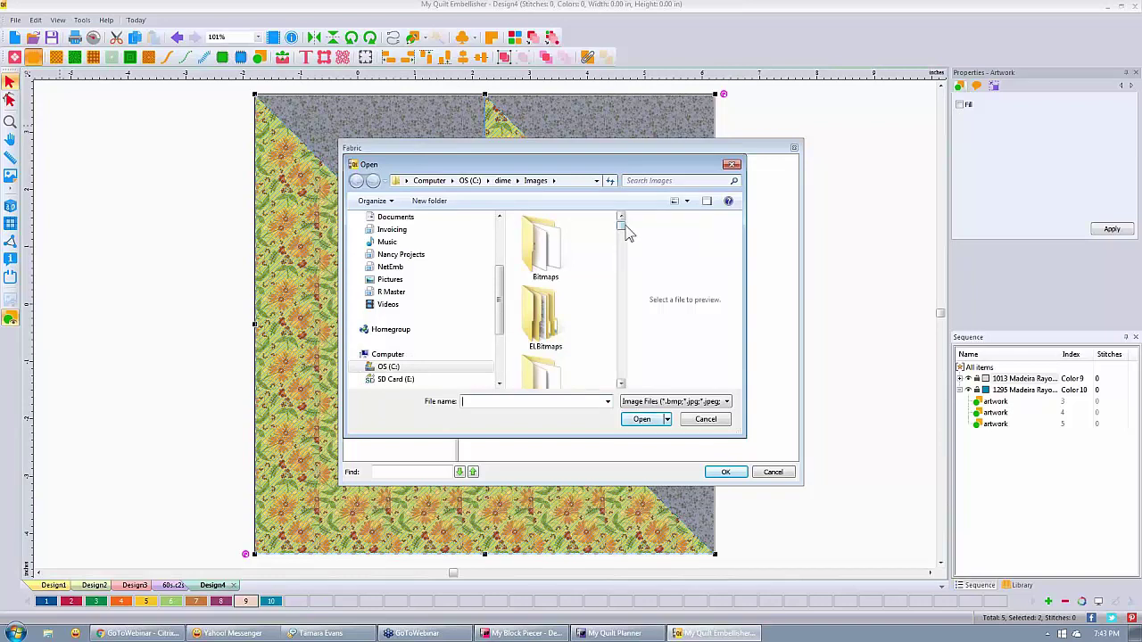
scroll(624, 232, "down", 3)
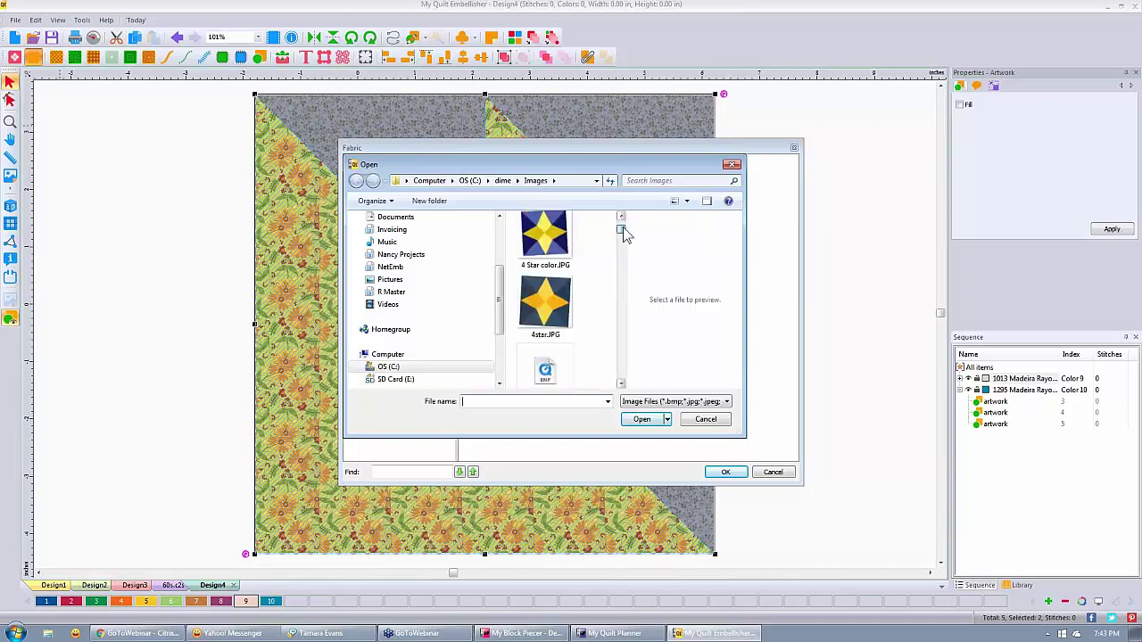
scroll(623, 232, "up", 2)
scroll(622, 230, "up", 1)
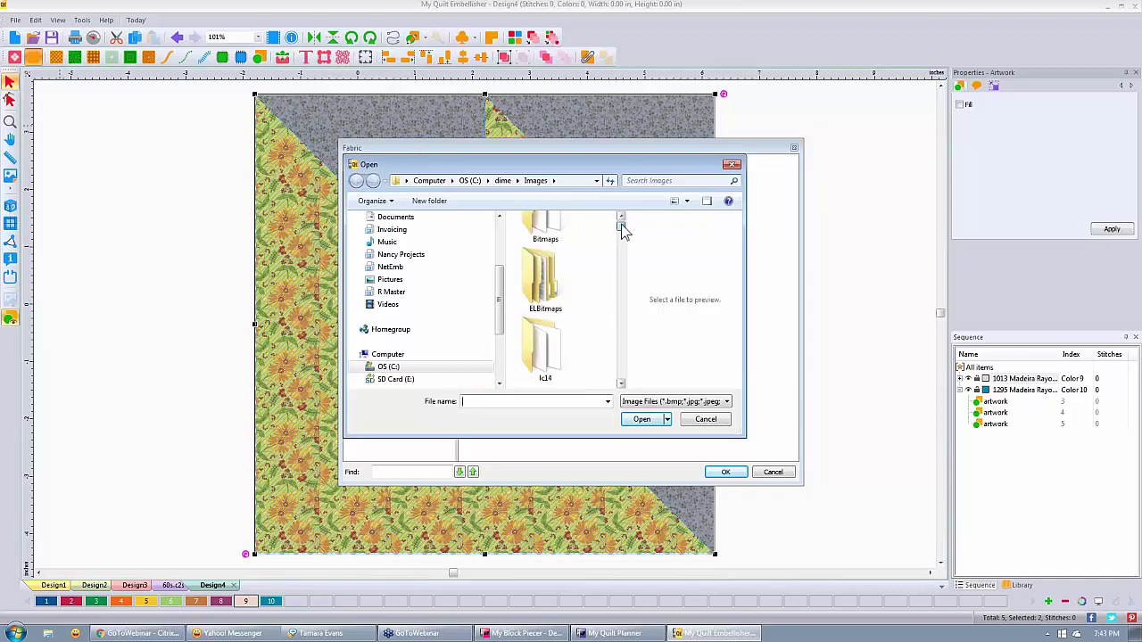
scroll(622, 229, "up", 1)
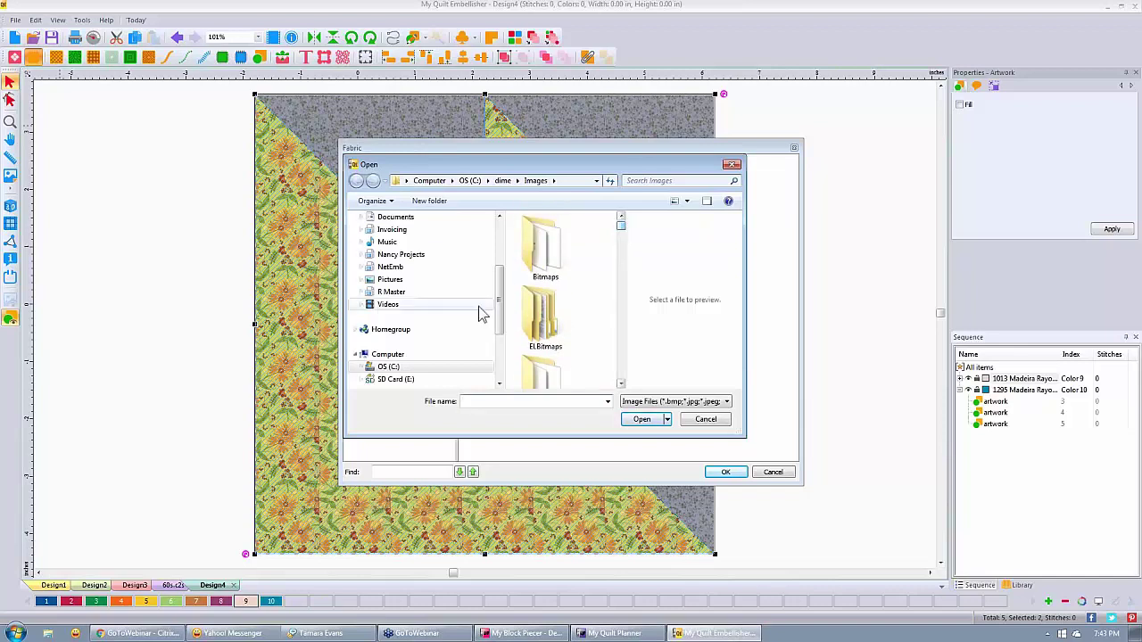
left_click(384, 366)
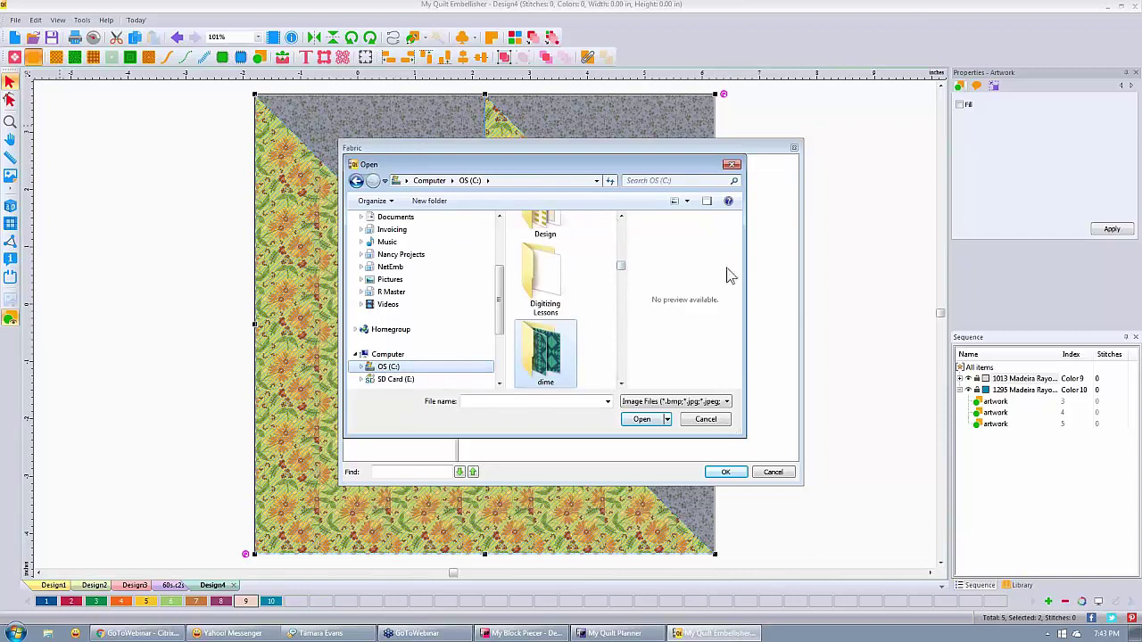
left_click_drag(745, 270, 891, 270)
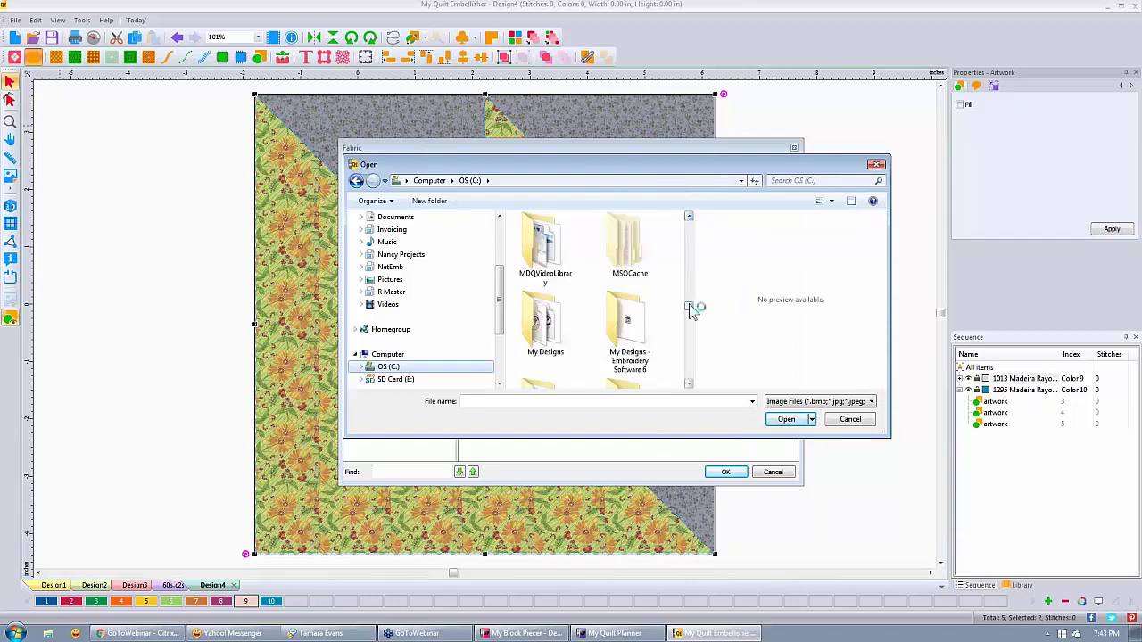
left_click_drag(689, 306, 693, 207)
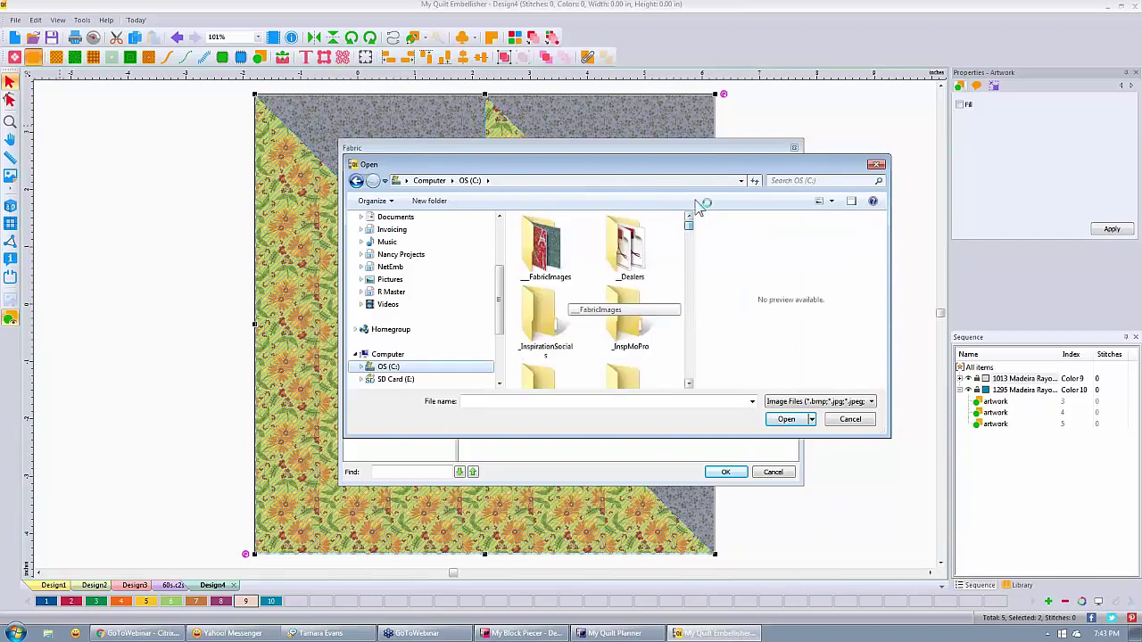
left_click(548, 239)
key("Return")
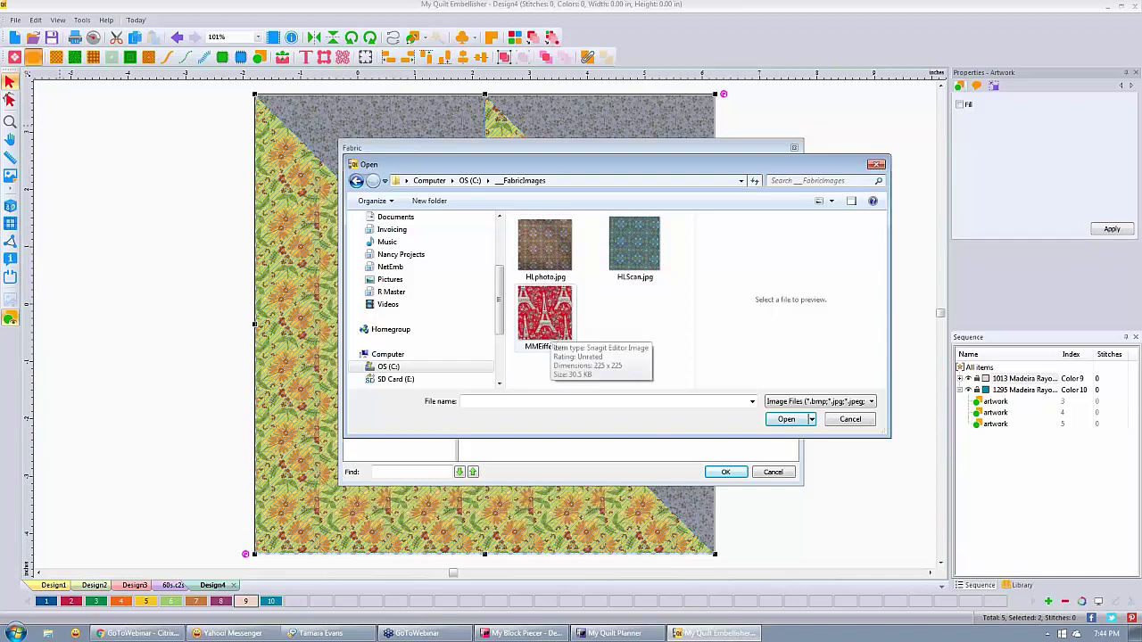
left_click(542, 317)
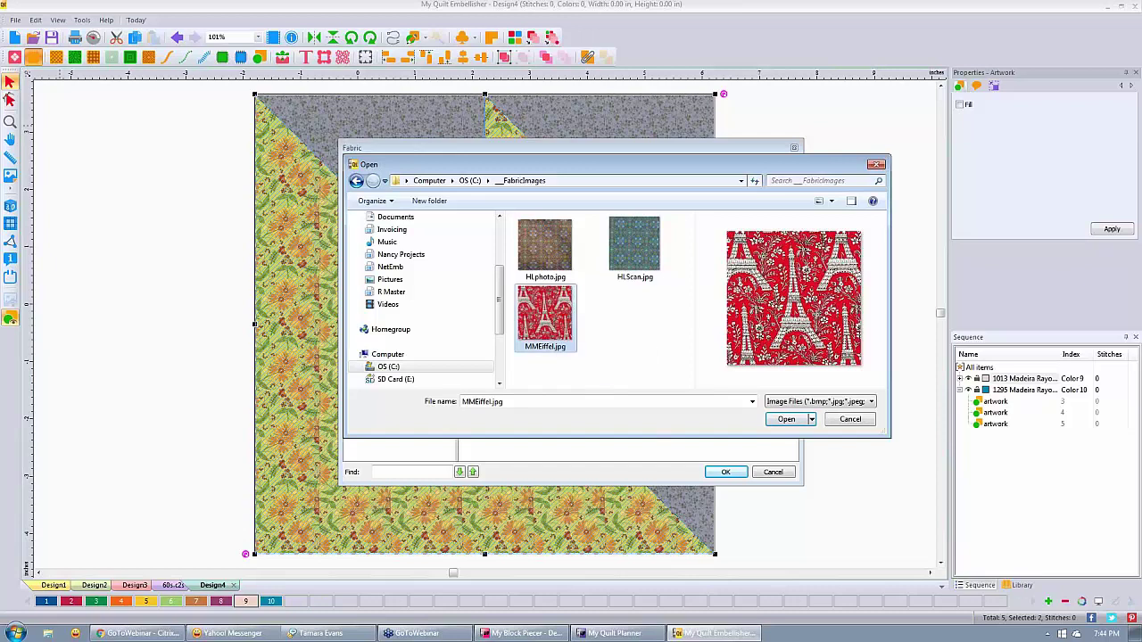
left_click(795, 420)
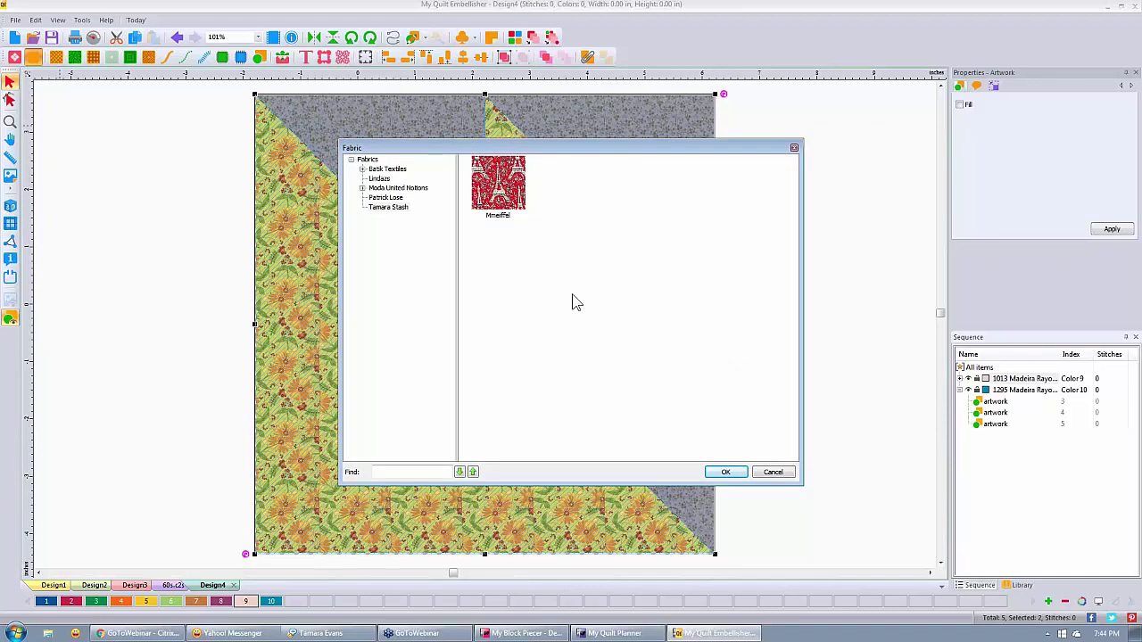
Step: Import HLScan.jpg into the stash folder and apply it to the selected patches
right_click(562, 260)
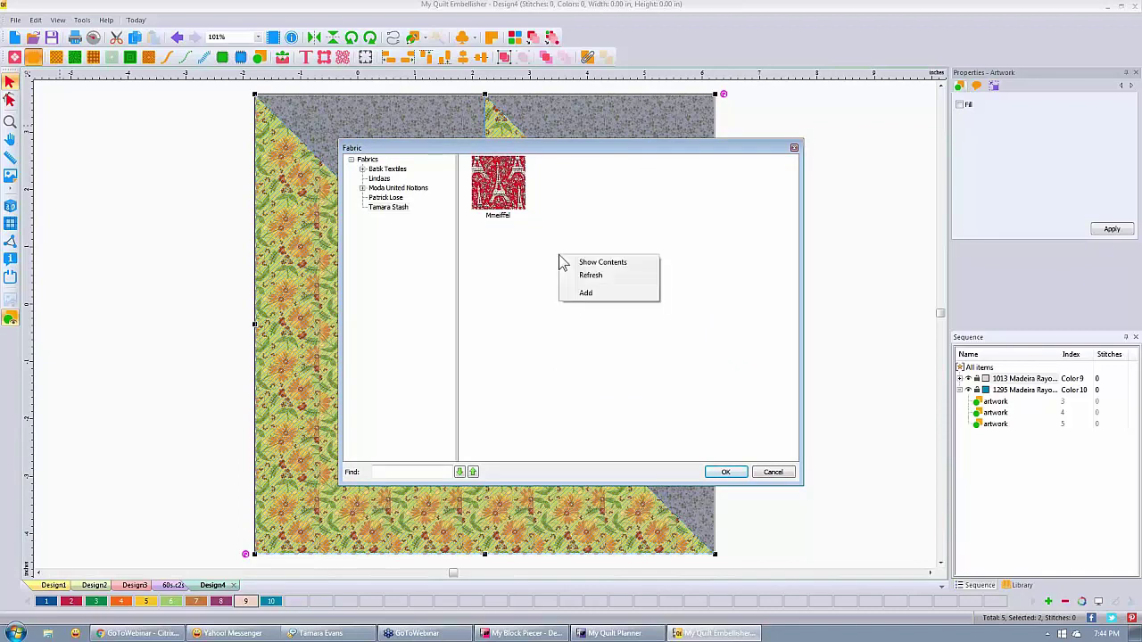
left_click(601, 295)
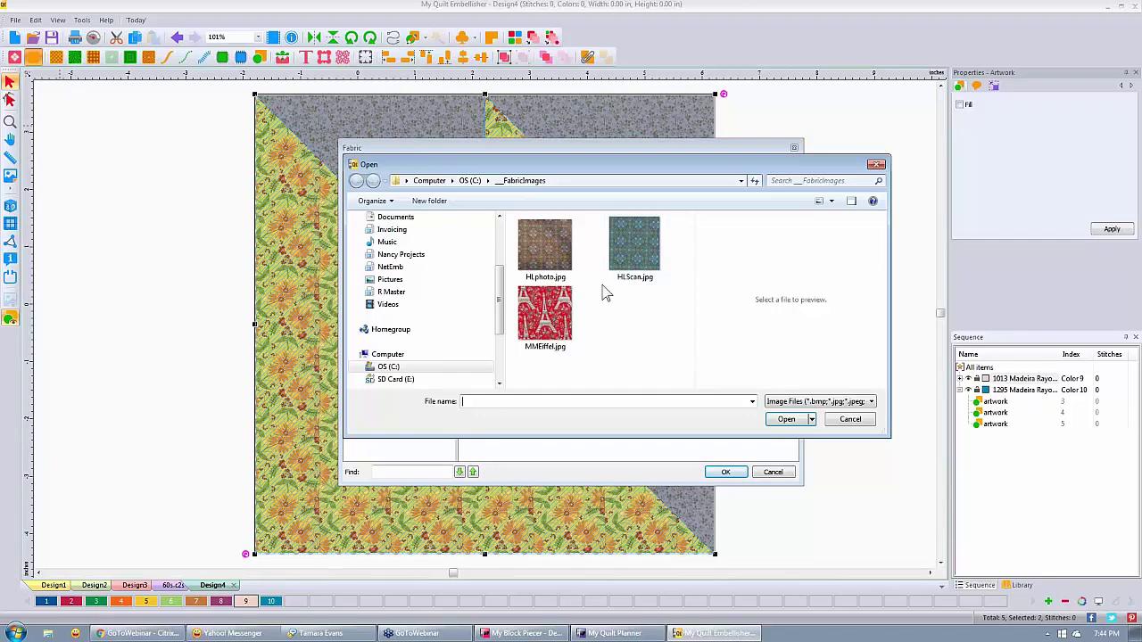
left_click(638, 253)
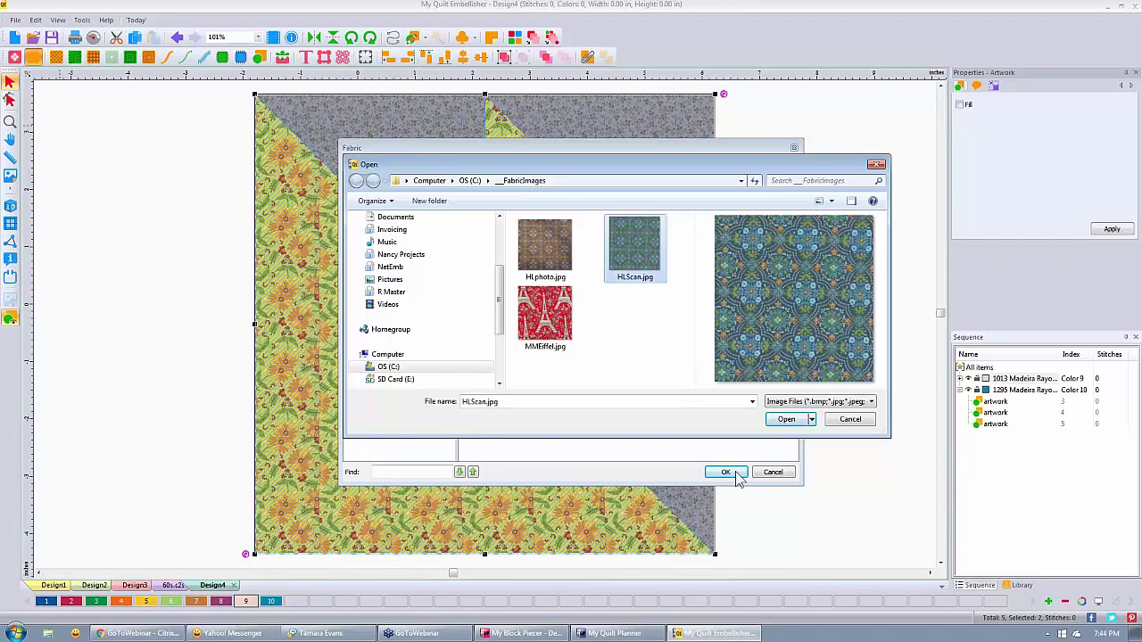
left_click(789, 420)
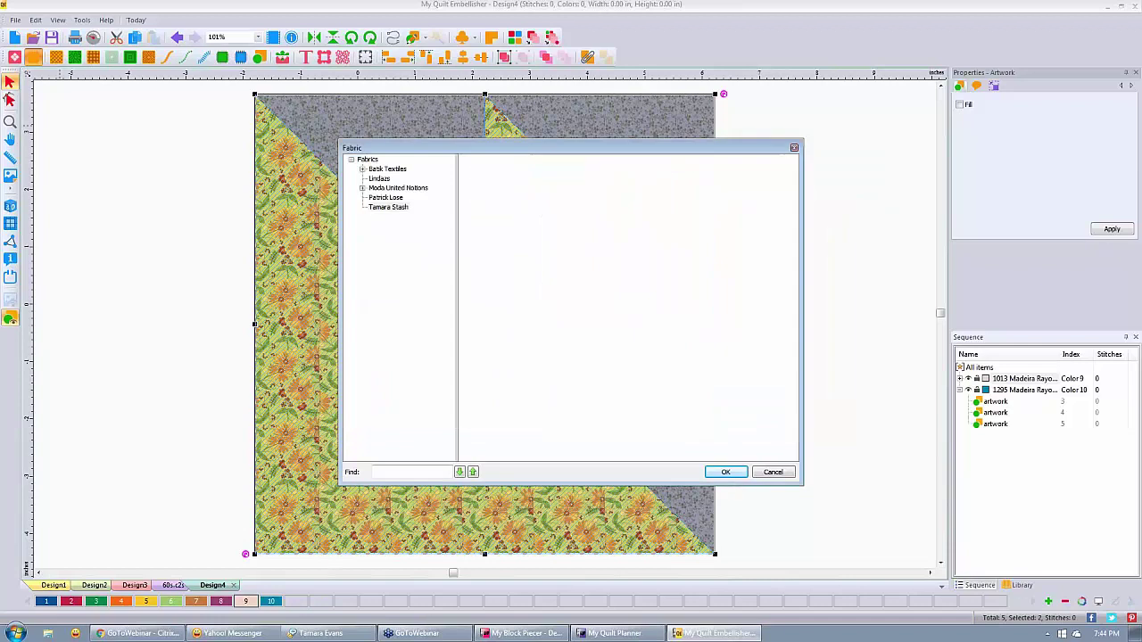
left_click(735, 477)
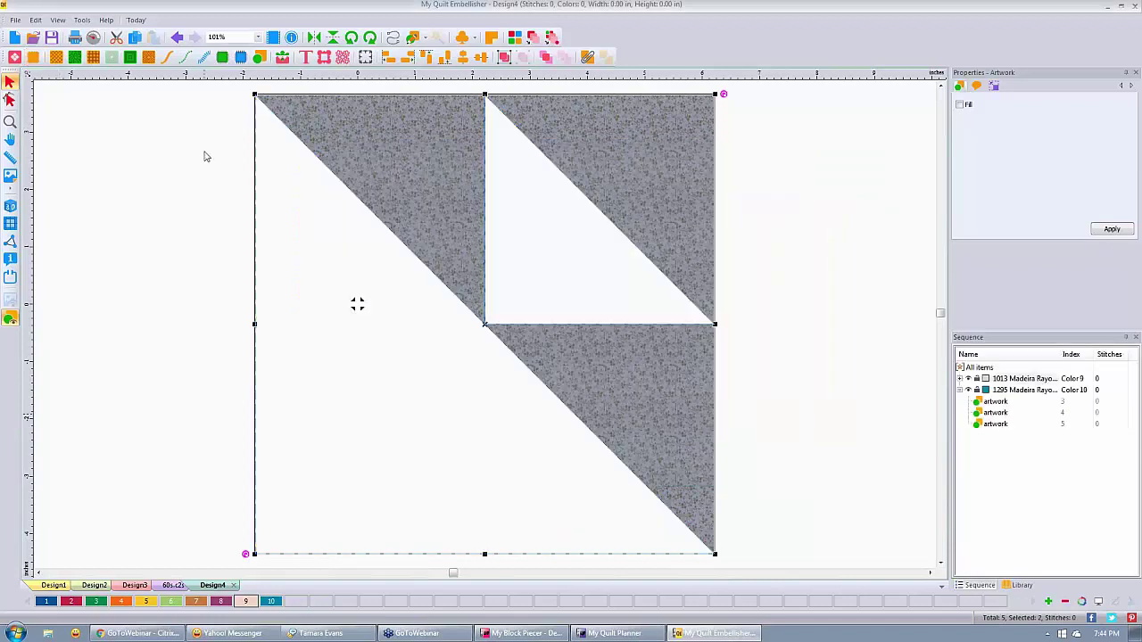
Step: Add HLphoto.jpg to the stash folder and close the fabric library
left_click(34, 58)
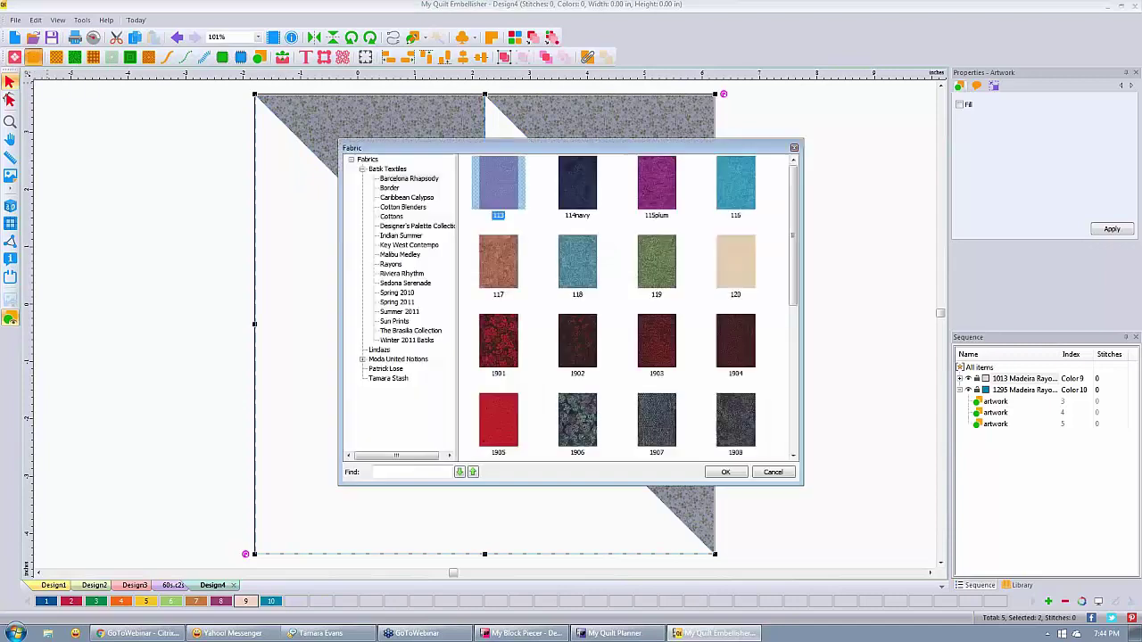
left_click(402, 379)
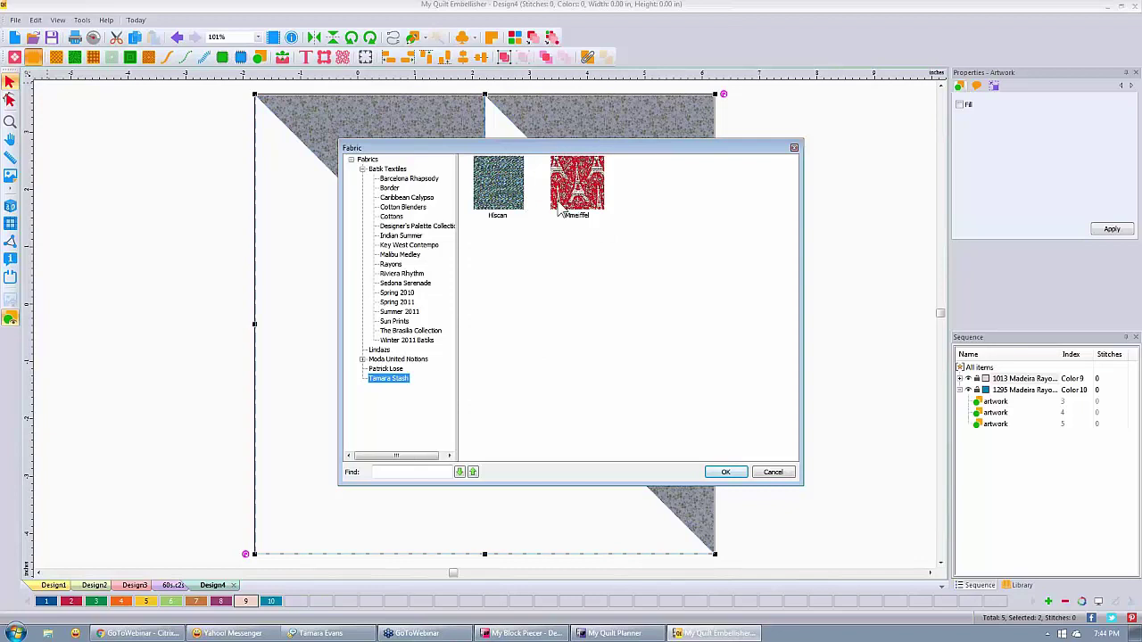
right_click(566, 302)
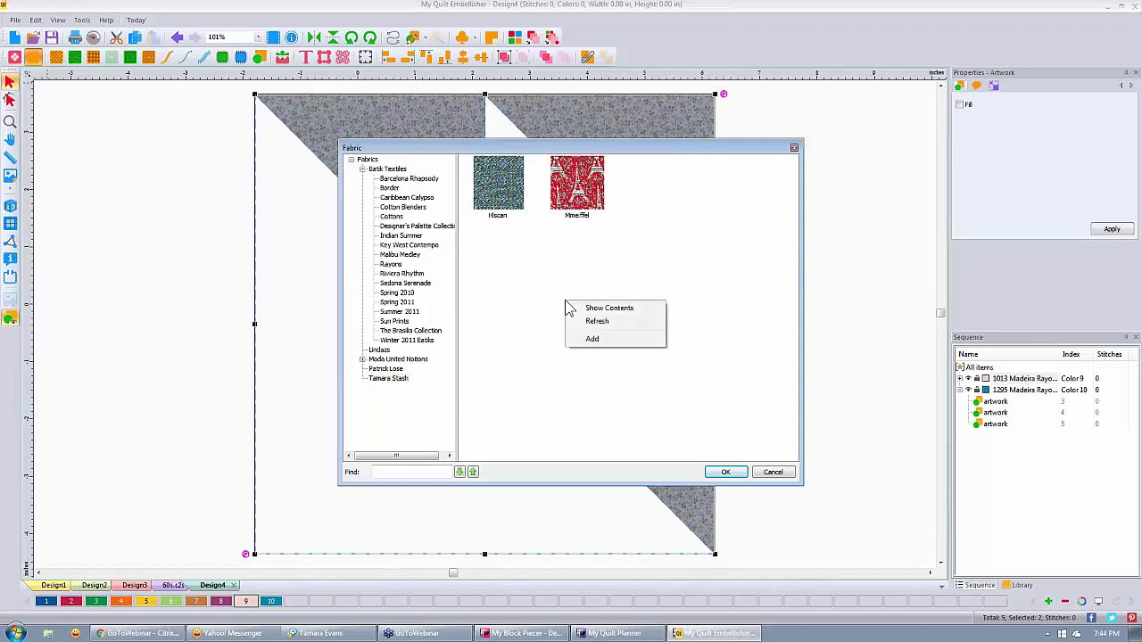
left_click(604, 340)
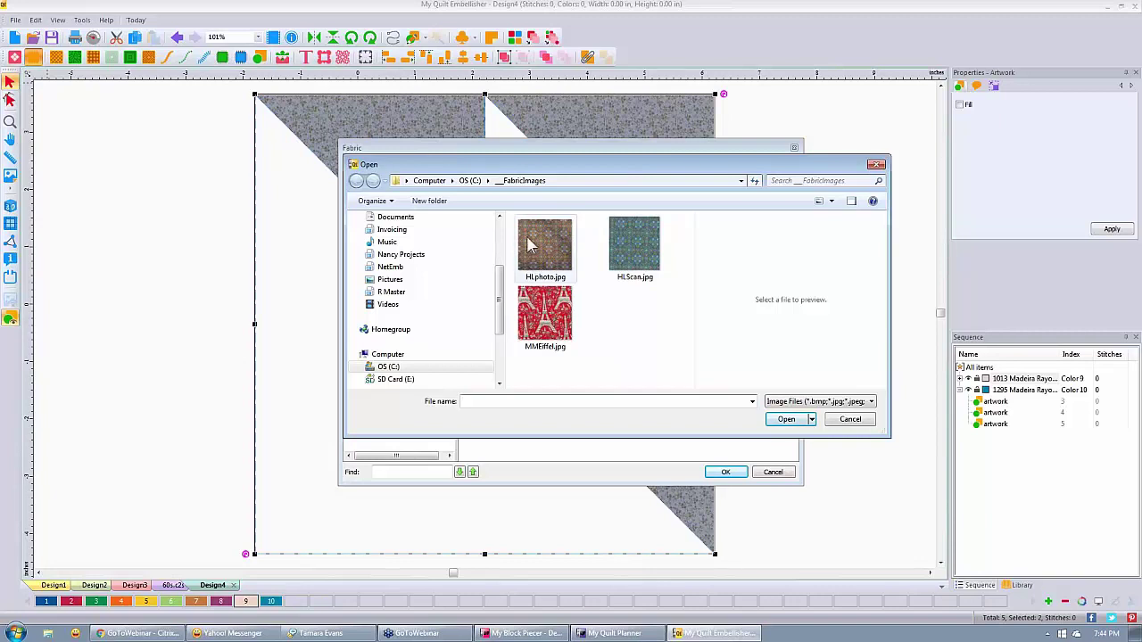
left_click(547, 252)
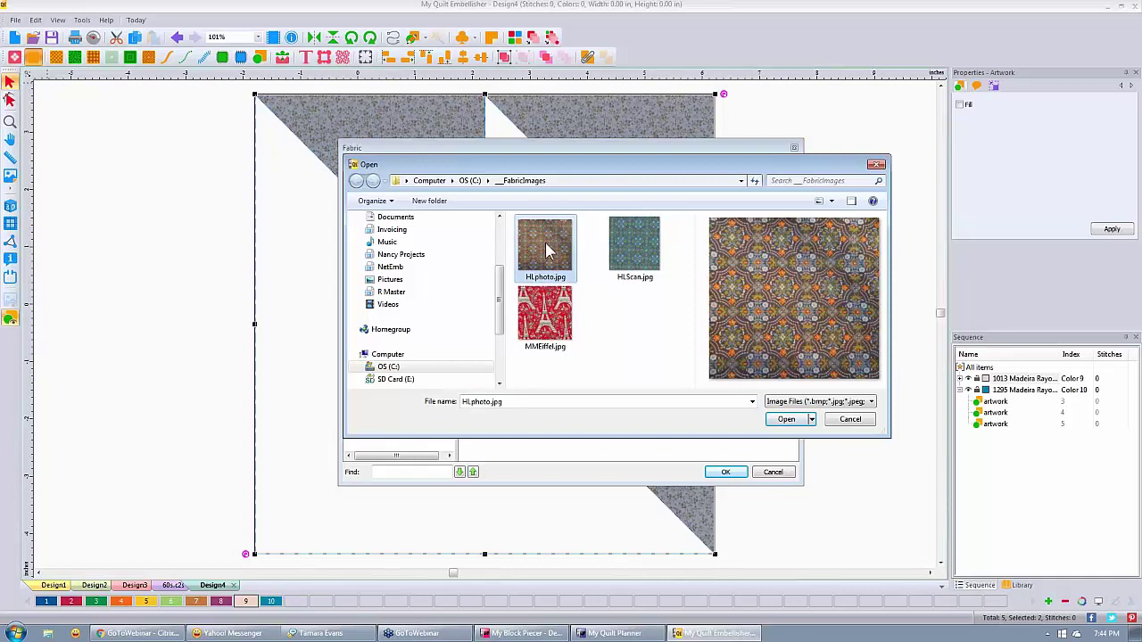
left_click(786, 420)
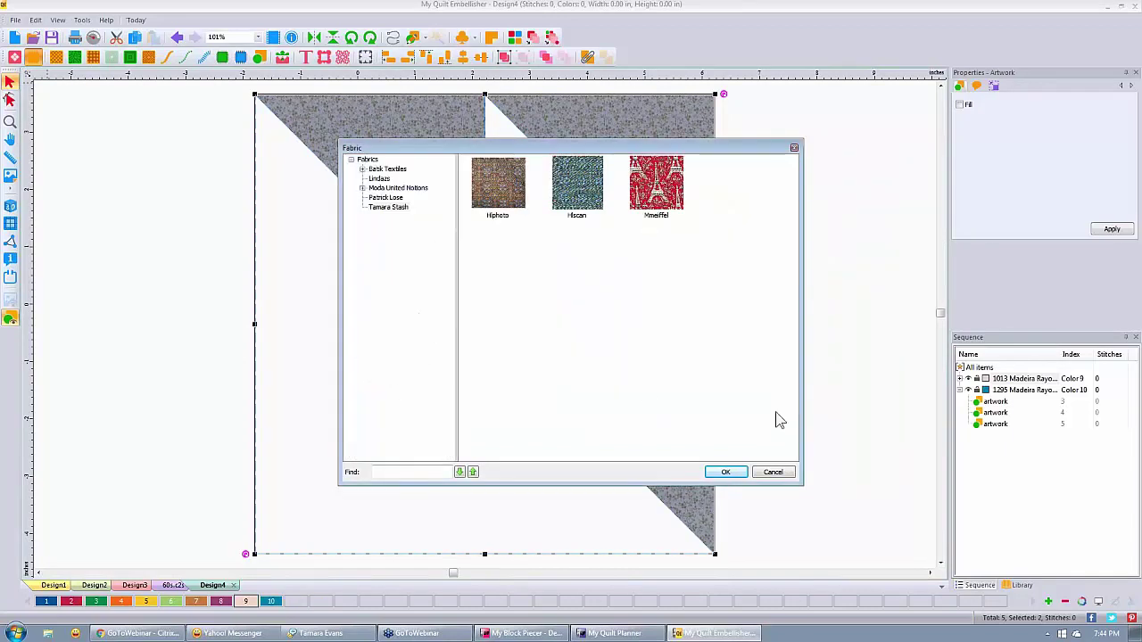
left_click(726, 473)
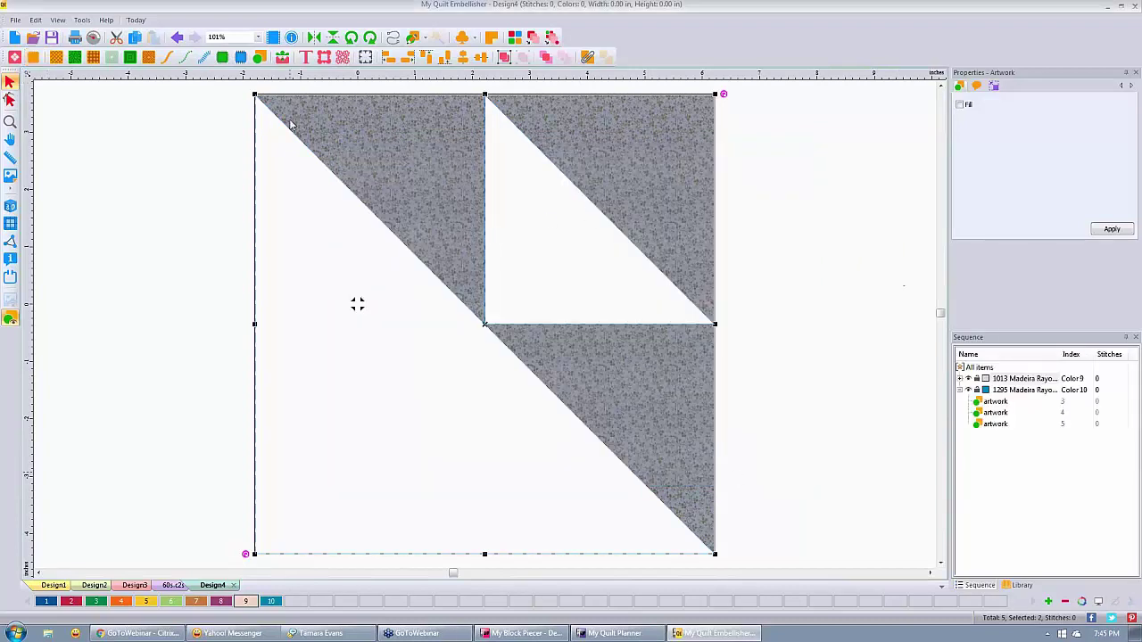
Step: Give the 1013 Madeira Rayon pieces the red Mmeiffel fabric from the stash, then switch to the browser
left_click(384, 420)
left_click(385, 419)
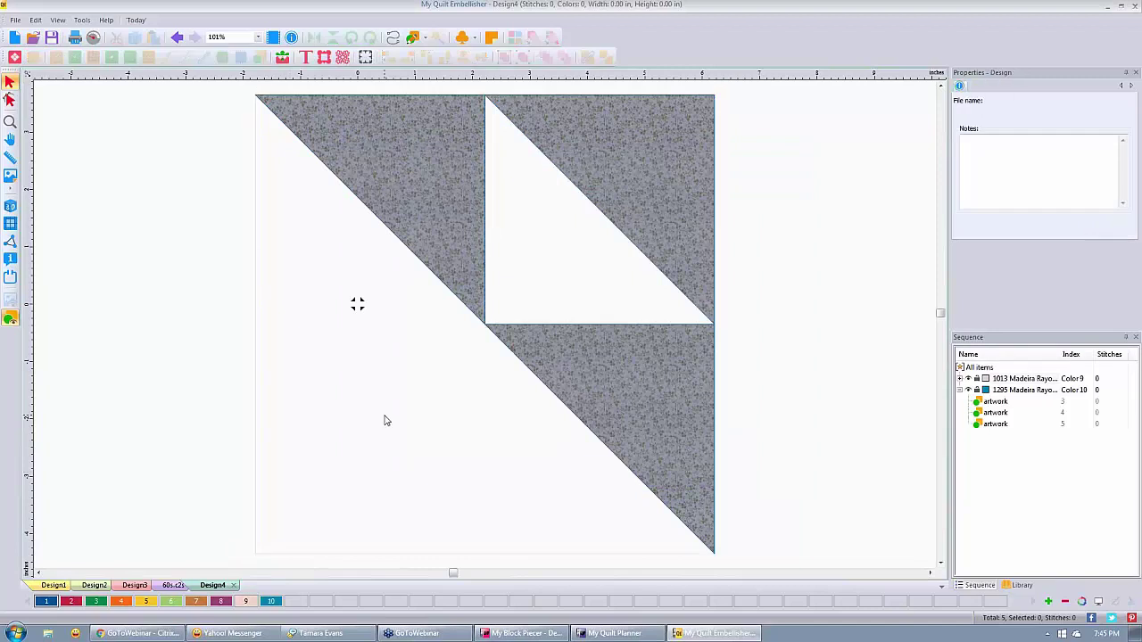
left_click(1039, 380)
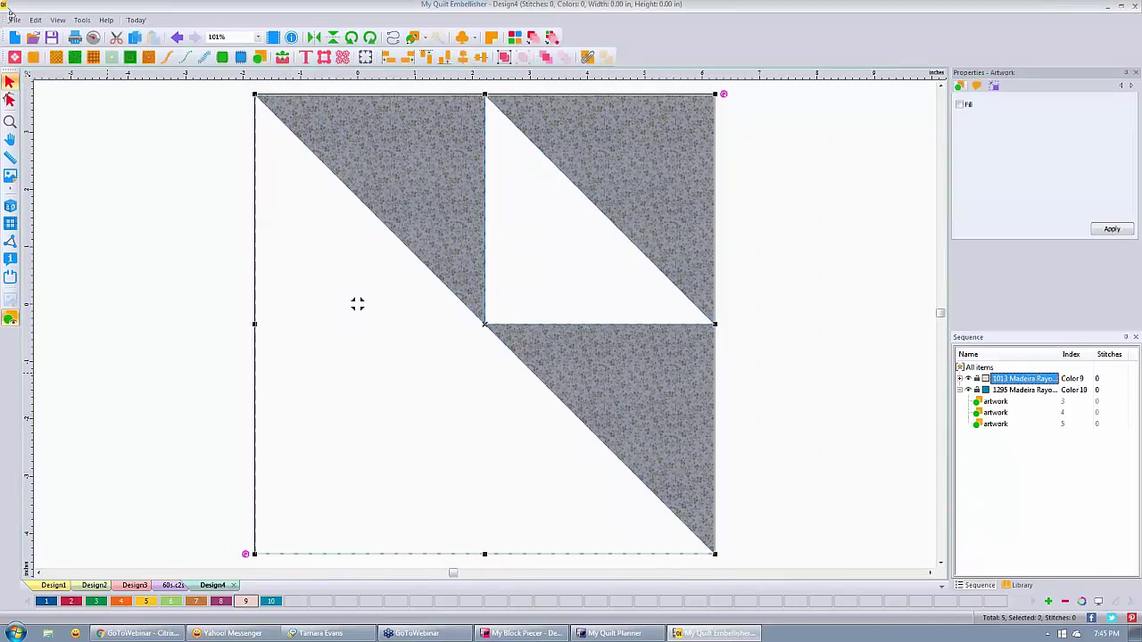
left_click(34, 58)
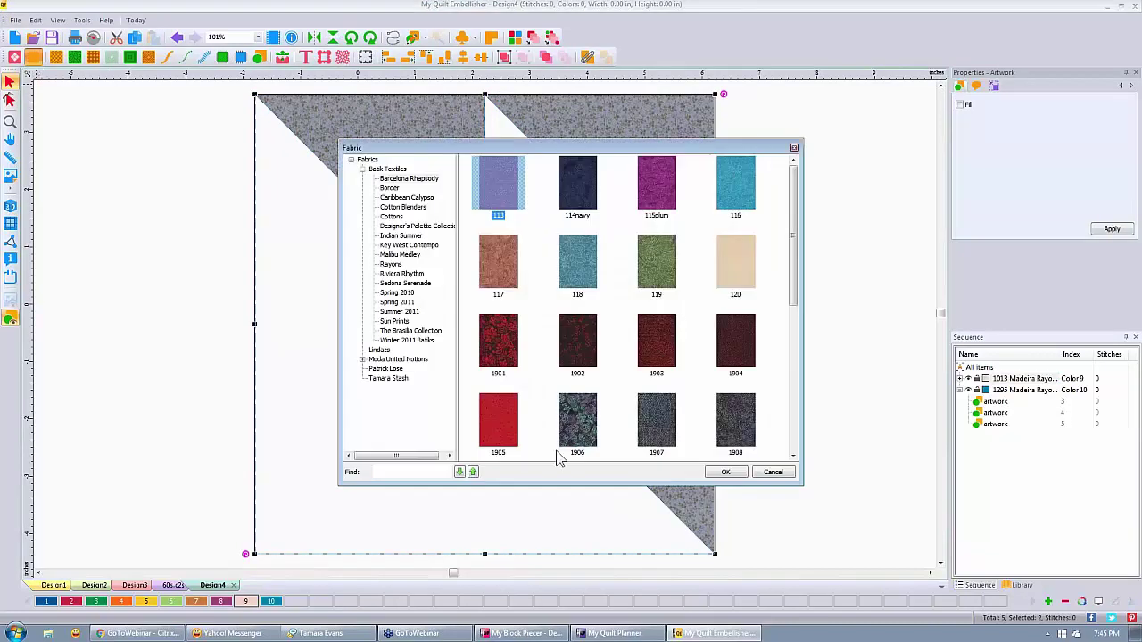
left_click(405, 380)
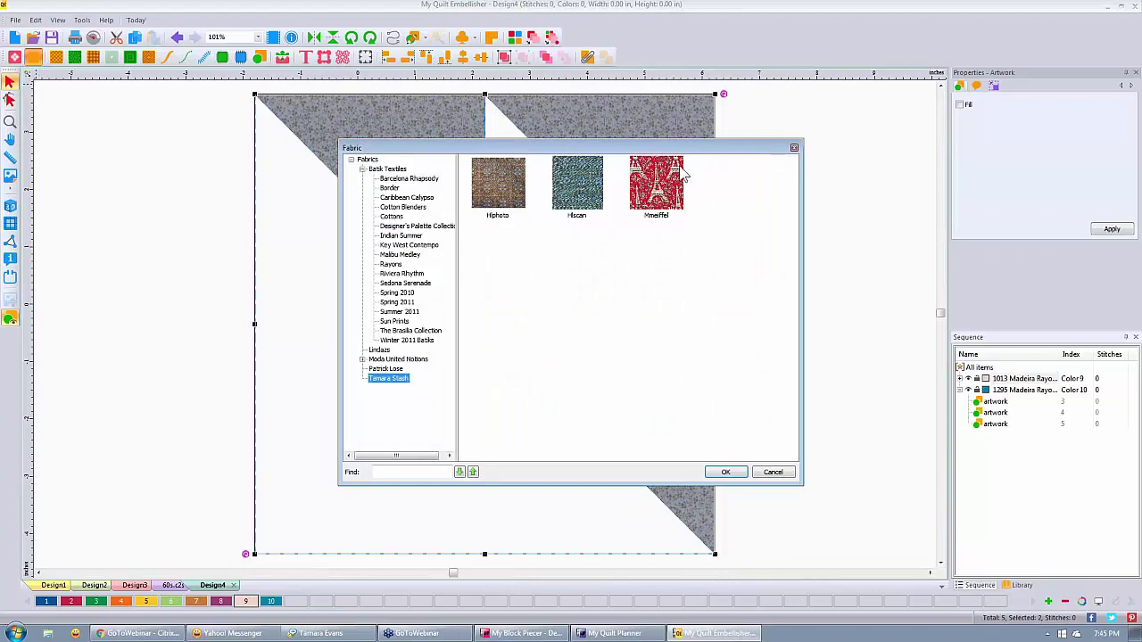
left_click(655, 188)
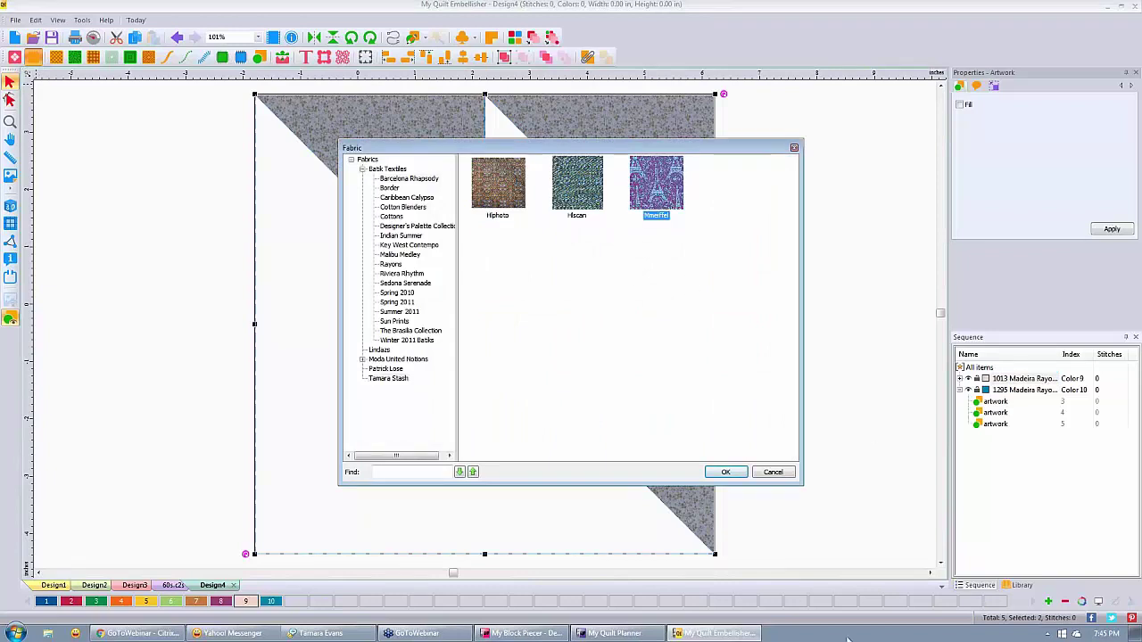
left_click(727, 472)
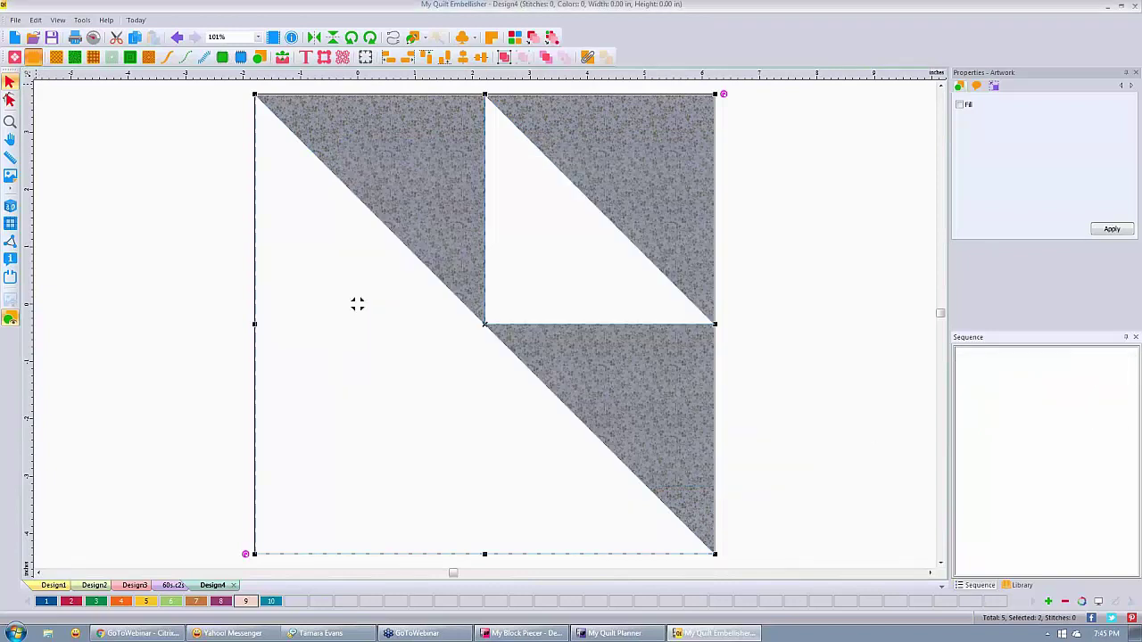
left_click(844, 349)
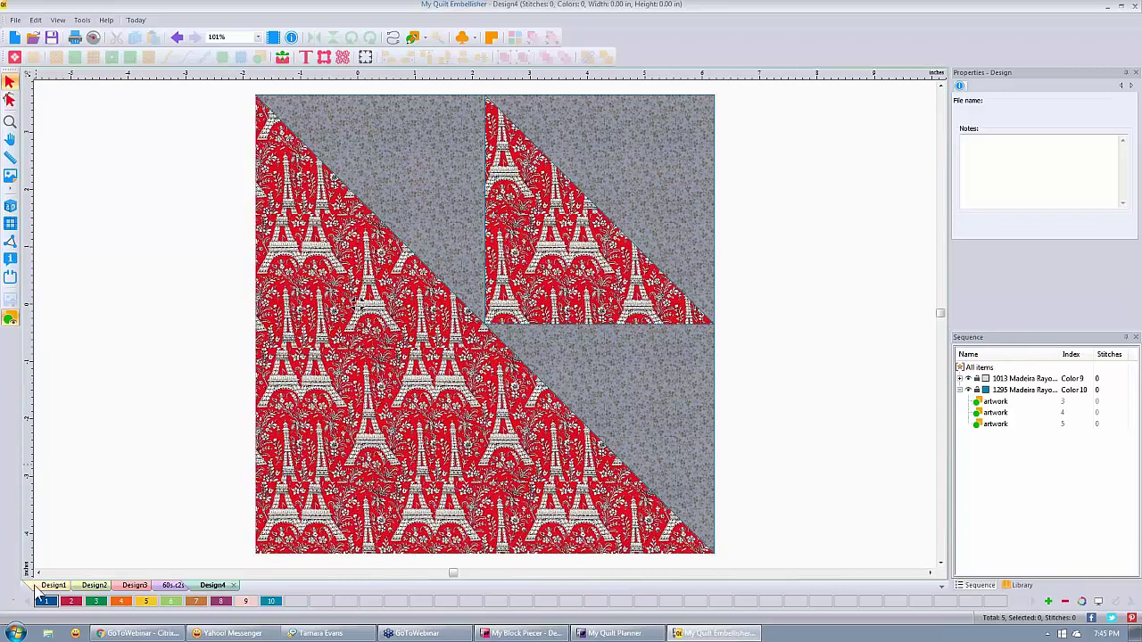
mouse_move(165, 637)
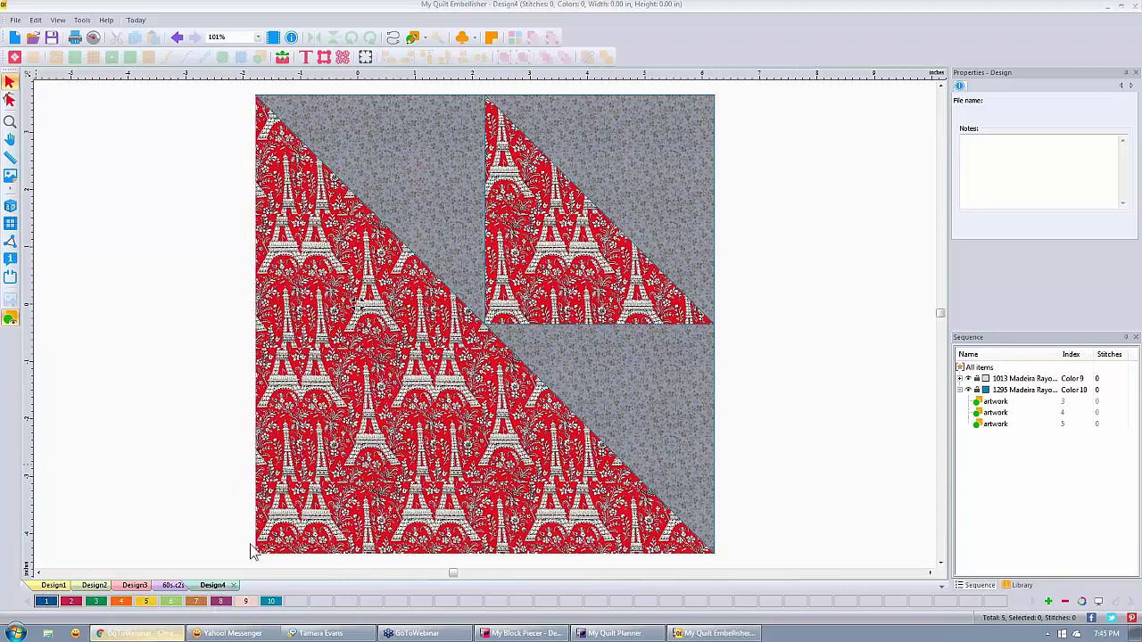
key("alt+Tab")
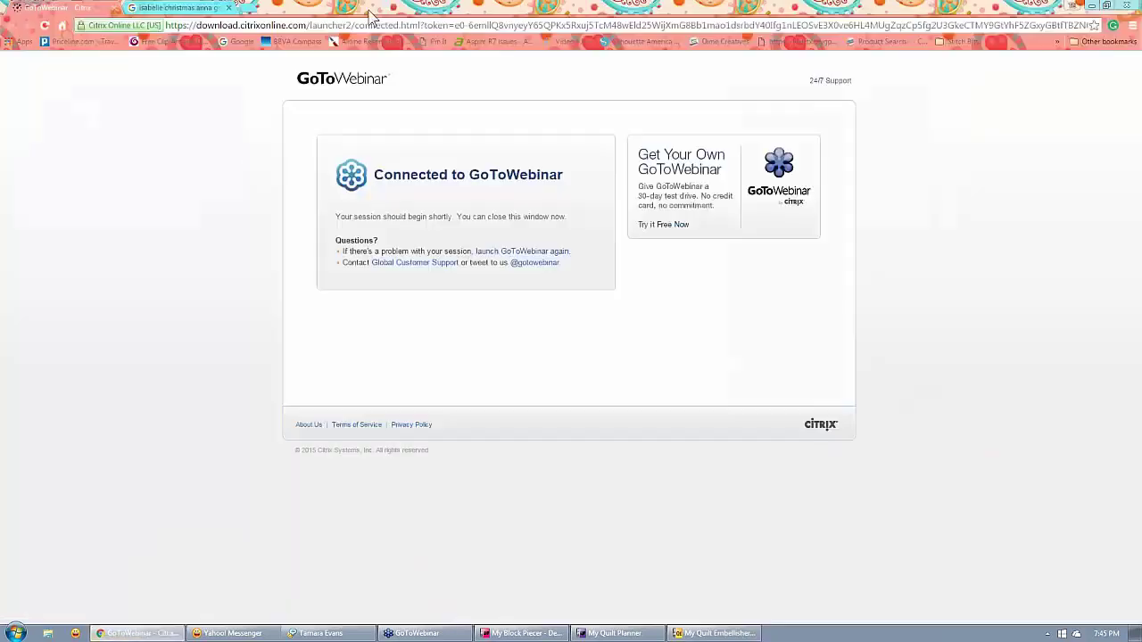
Step: Bring up the Google Images tab for 'isabelle christmas anna griffin'
left_click(189, 11)
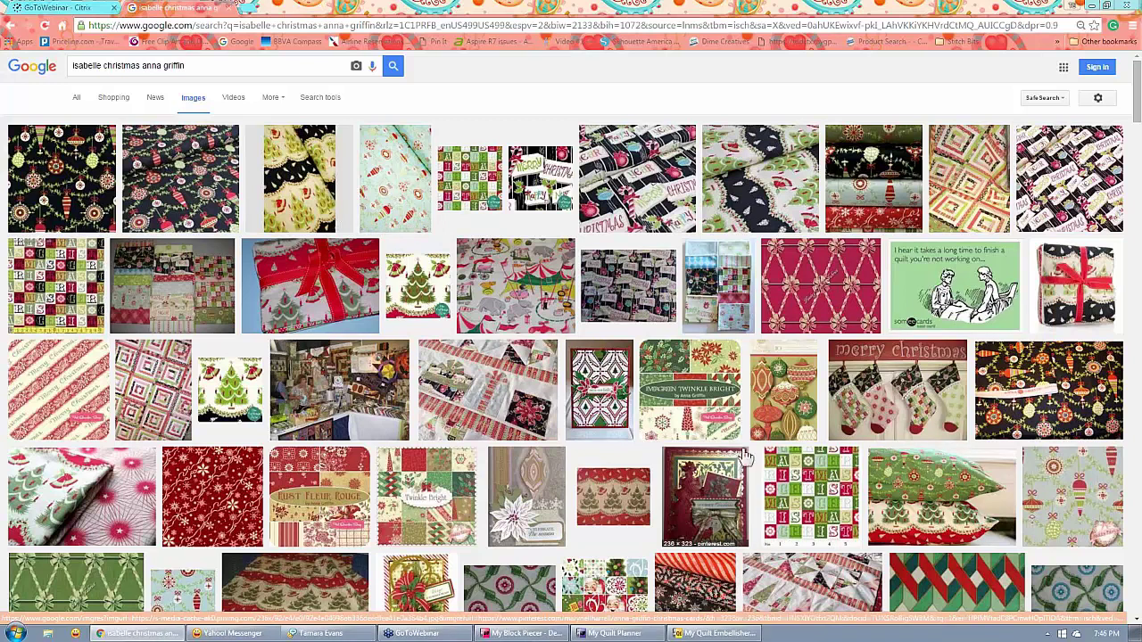
Step: Save the pale green ornament image as AGChristmas.jpg in C:\__FabricImages
right_click(1074, 478)
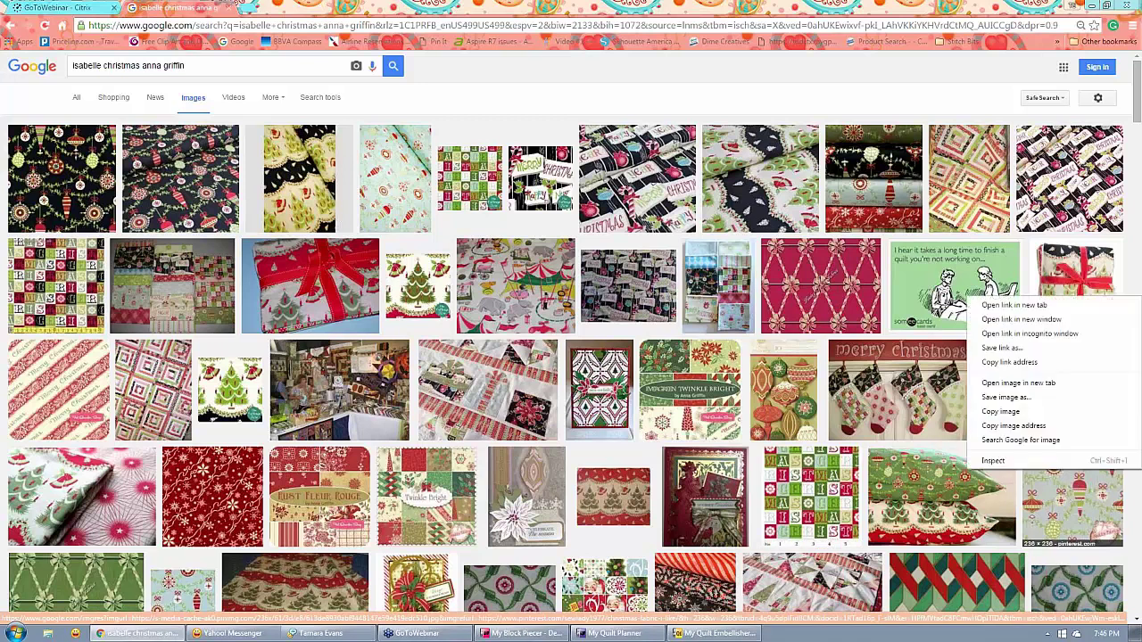
left_click(1006, 398)
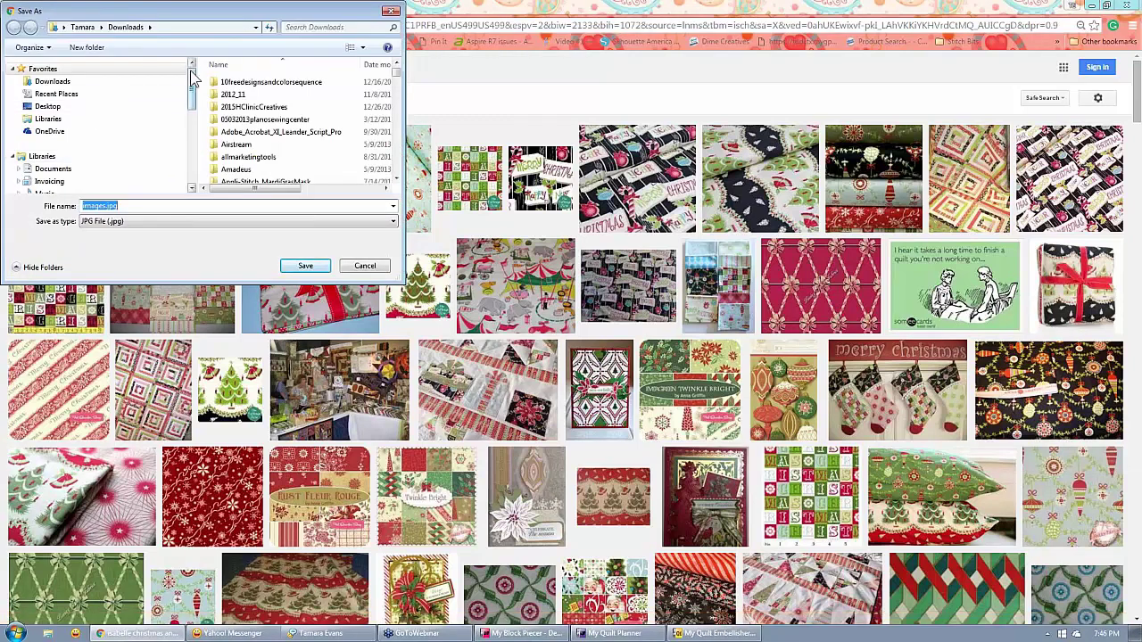
left_click_drag(188, 71, 194, 144)
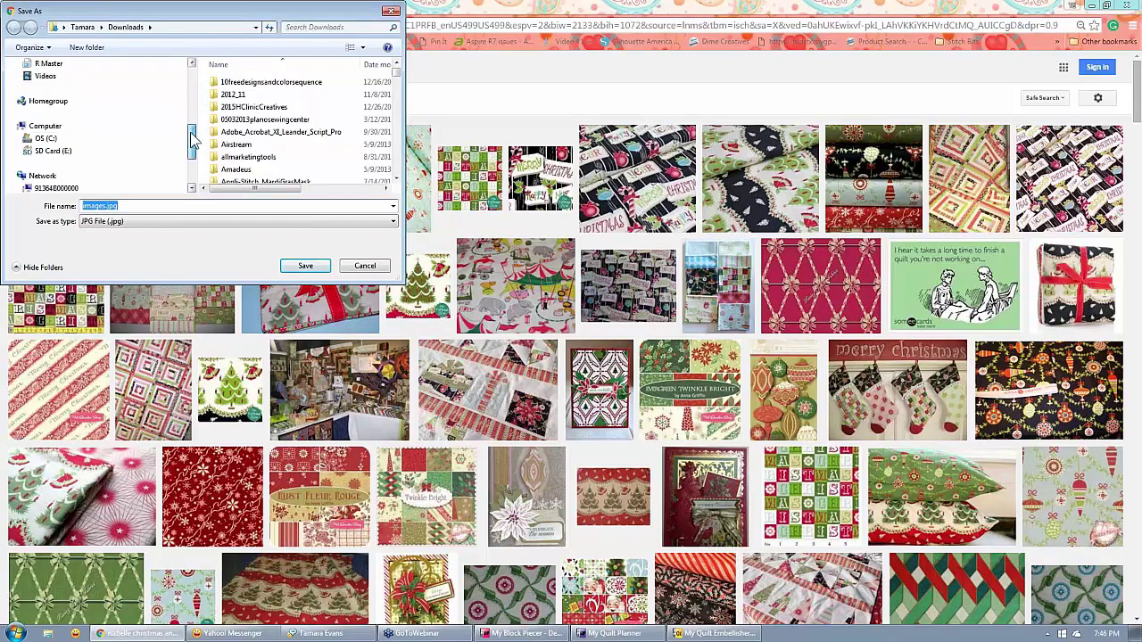
left_click(51, 141)
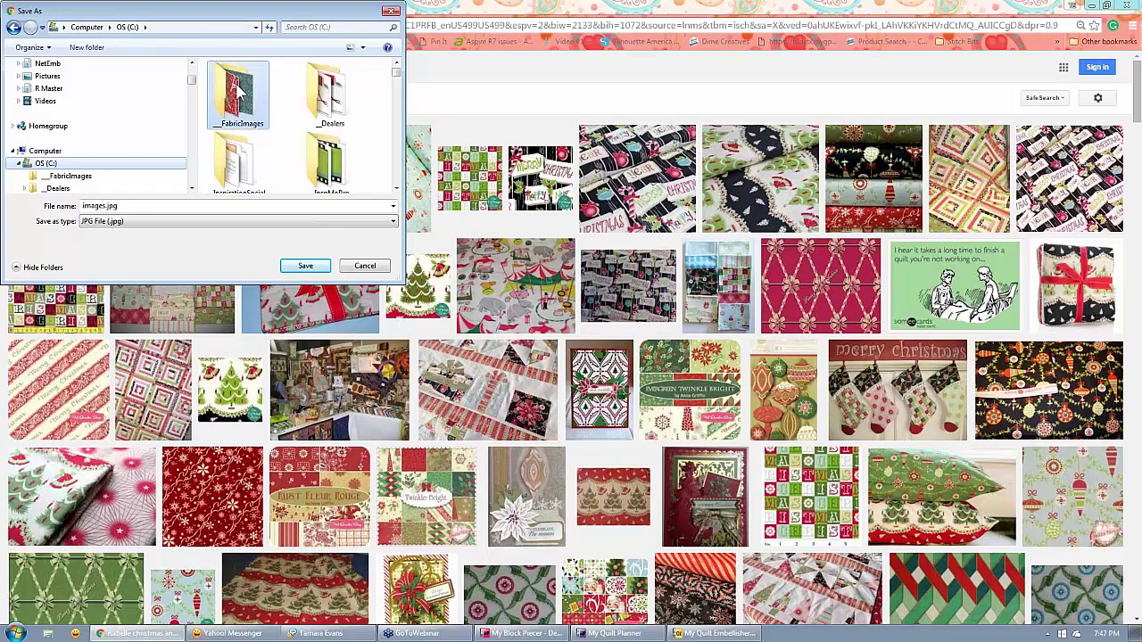
scroll(236, 90, "down", 2)
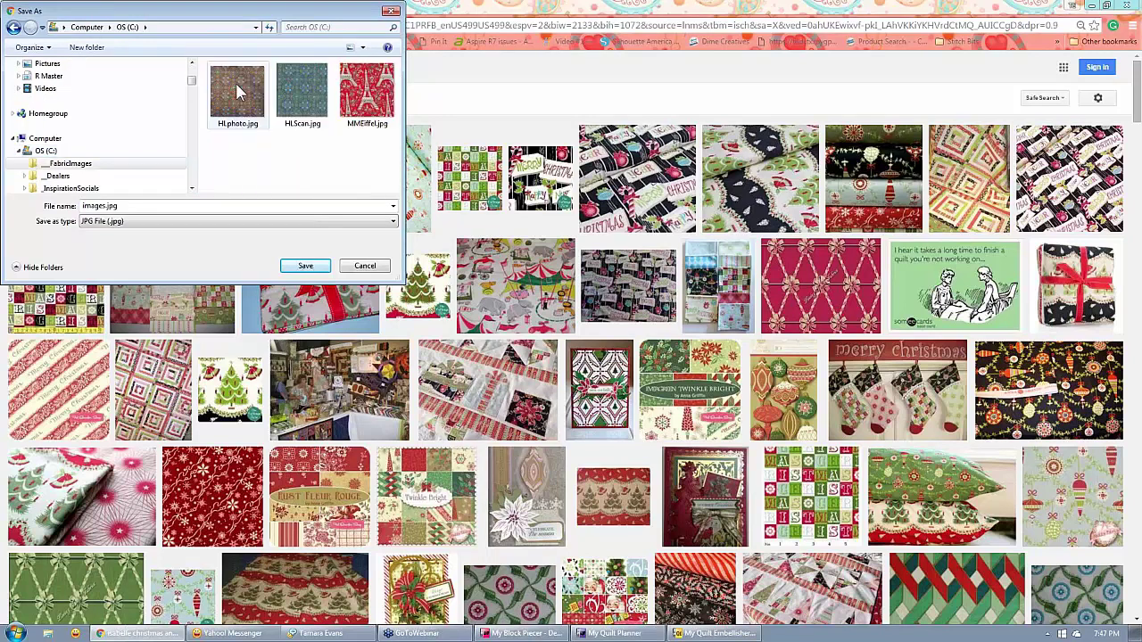
left_click(152, 206)
left_click_drag(151, 206, 49, 207)
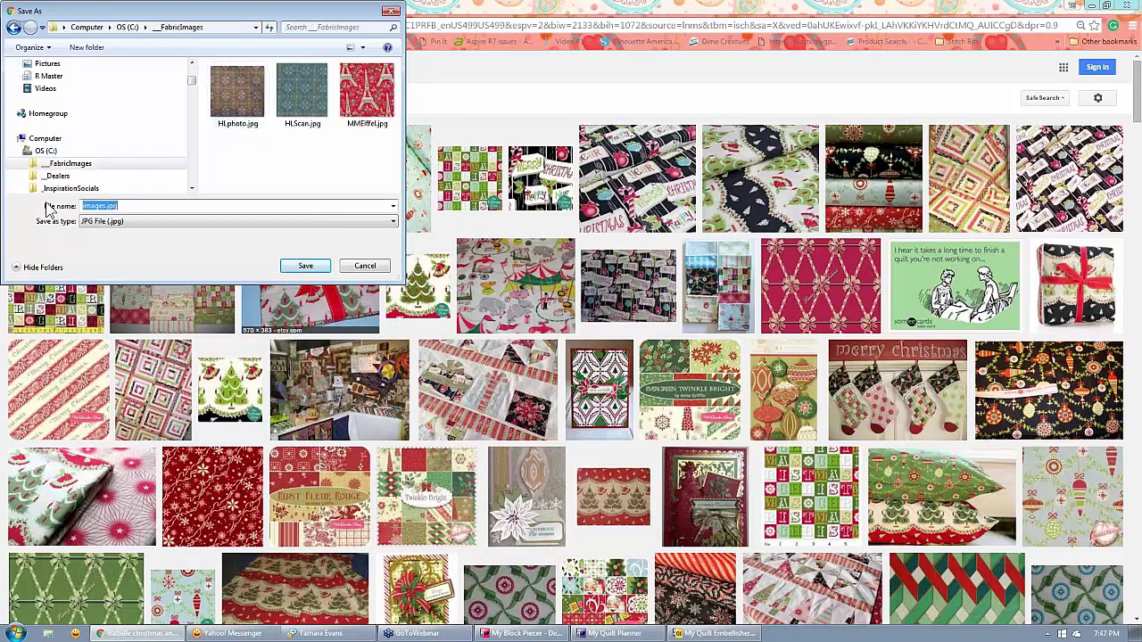
type("AGChristmas")
left_click(306, 266)
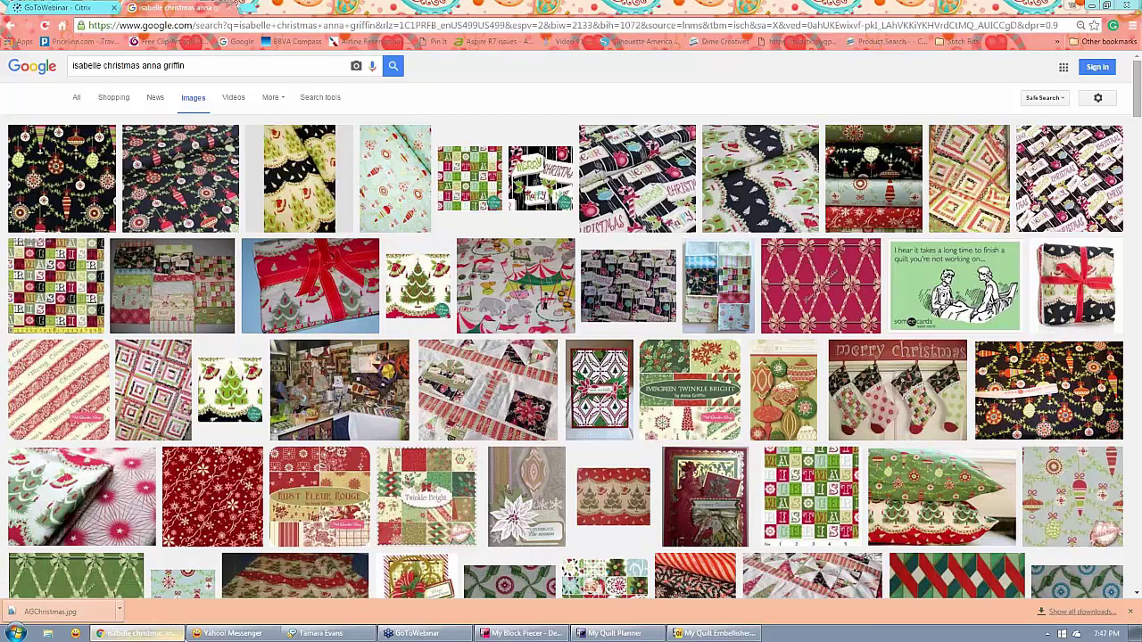
Step: Return to My Quilt Embellisher from the taskbar
mouse_move(295, 633)
mouse_move(129, 638)
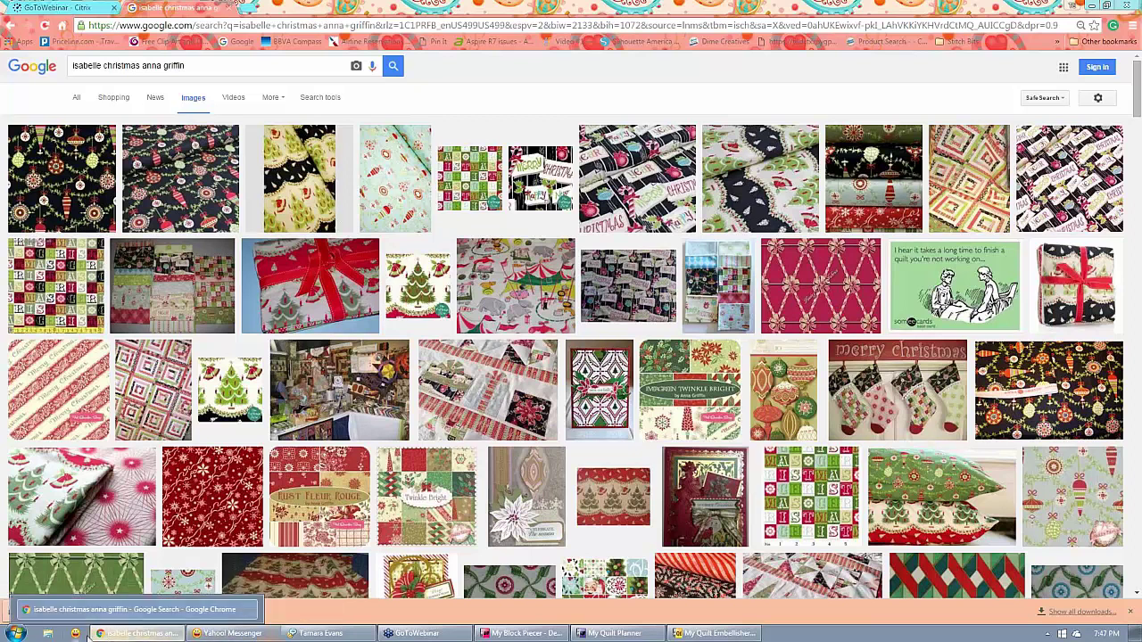
mouse_move(707, 637)
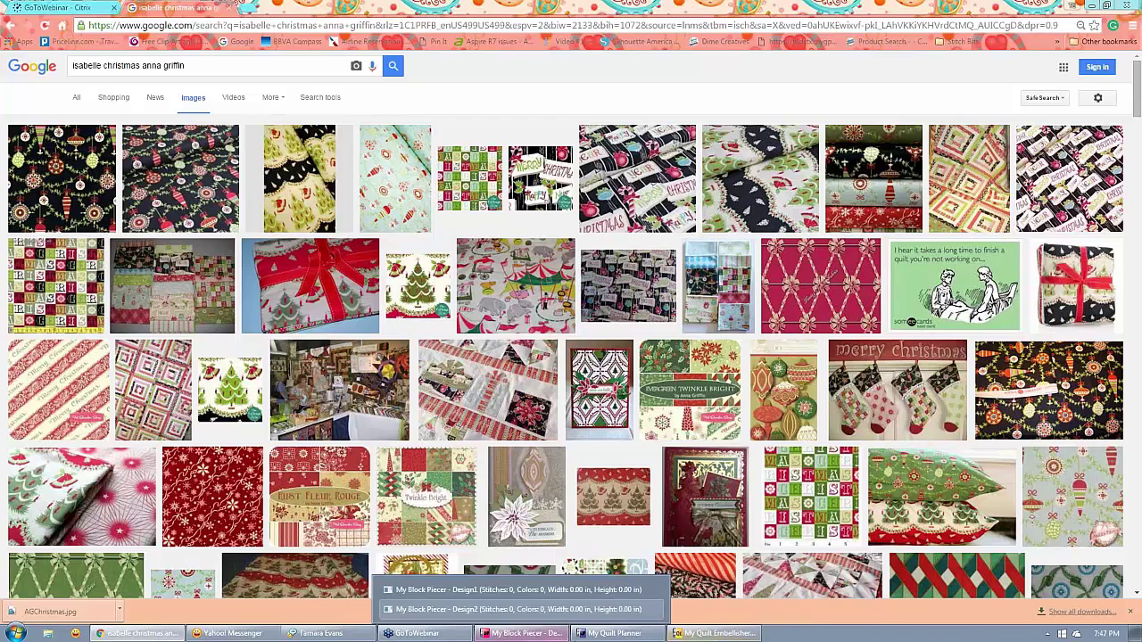
left_click(705, 635)
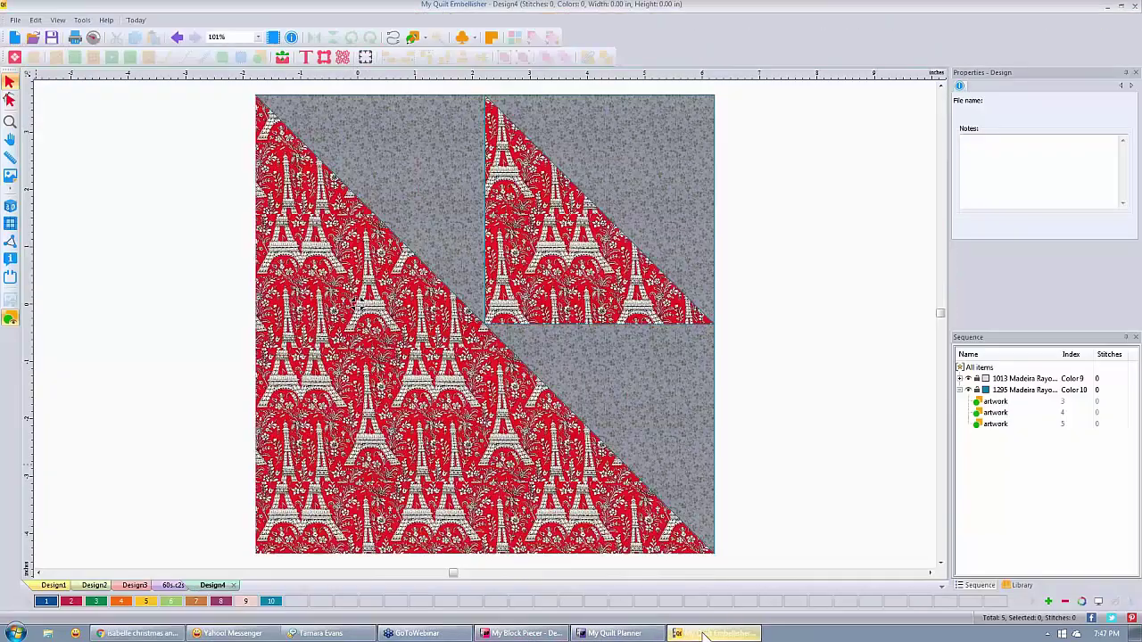
Step: Select all three block pieces and show the Tamara Stash fabrics in the library
left_click(37, 64)
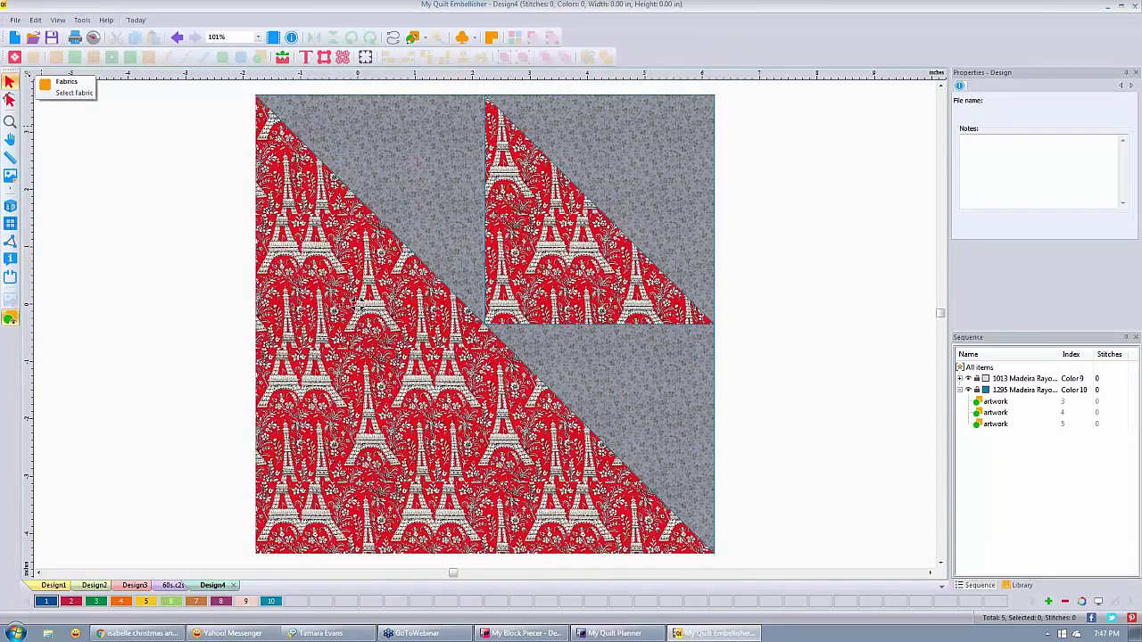
left_click(627, 156)
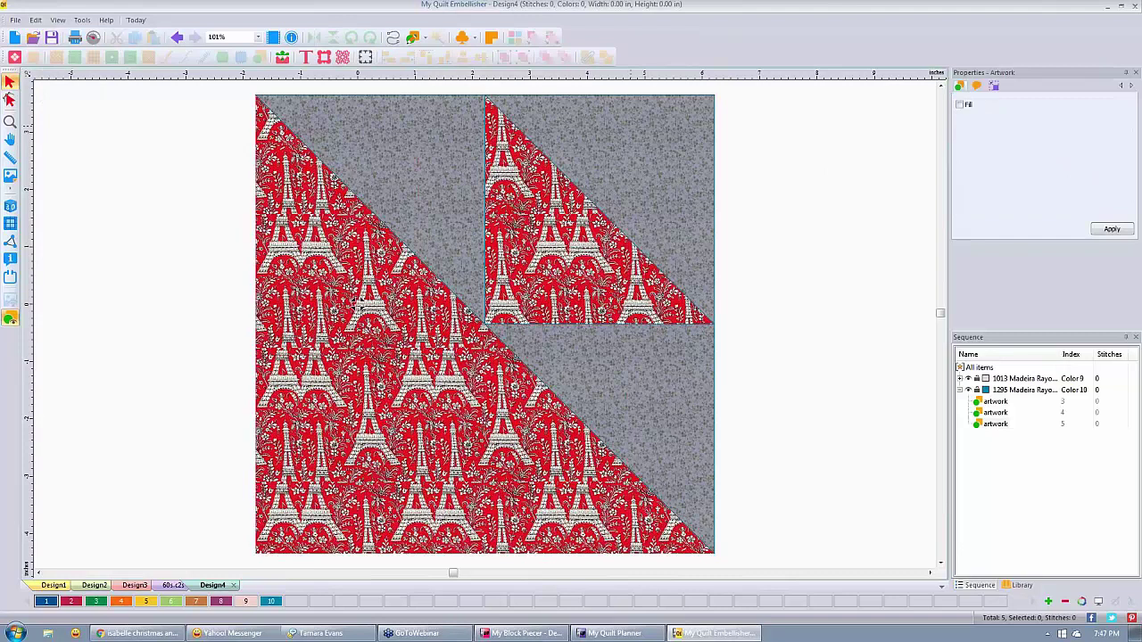
left_click(602, 312)
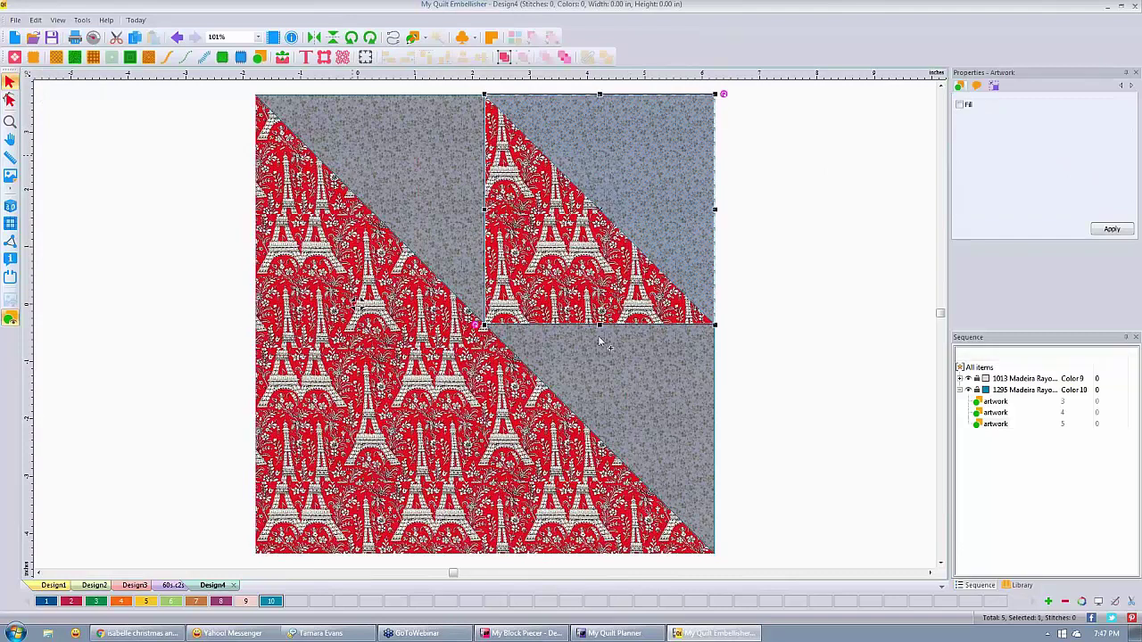
key("ctrl+a")
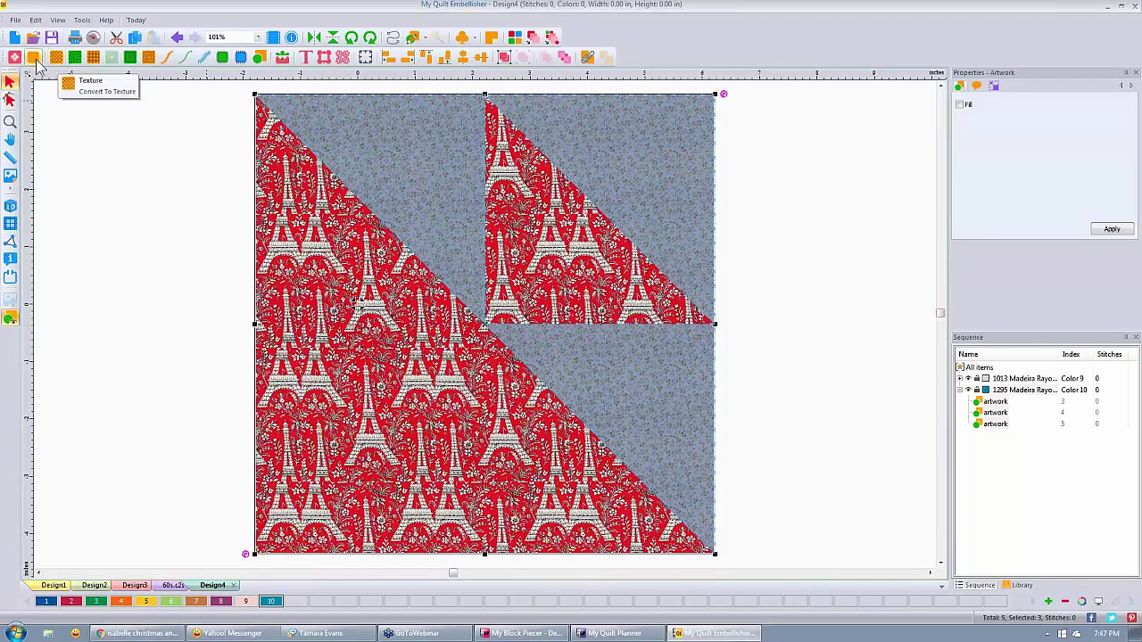
left_click(34, 59)
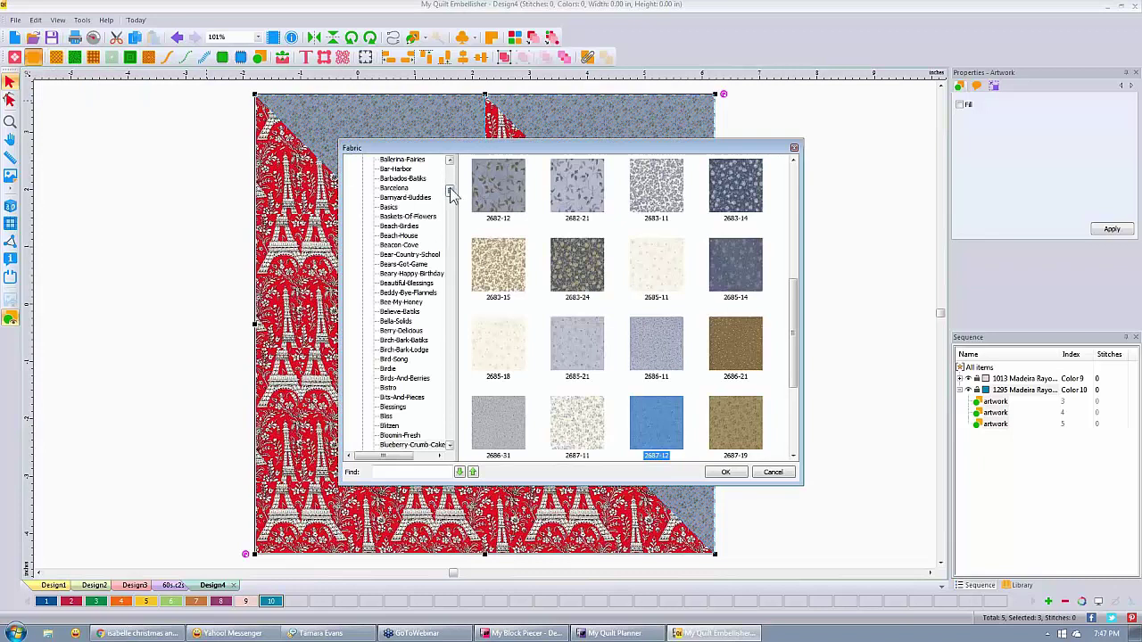
left_click_drag(451, 191, 450, 435)
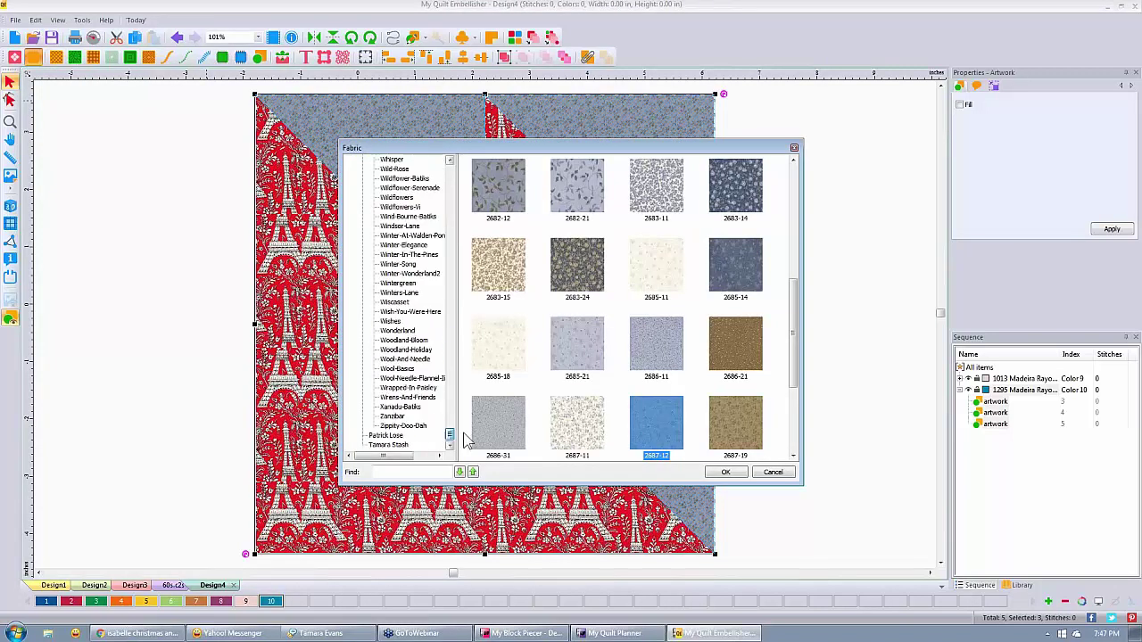
left_click(389, 446)
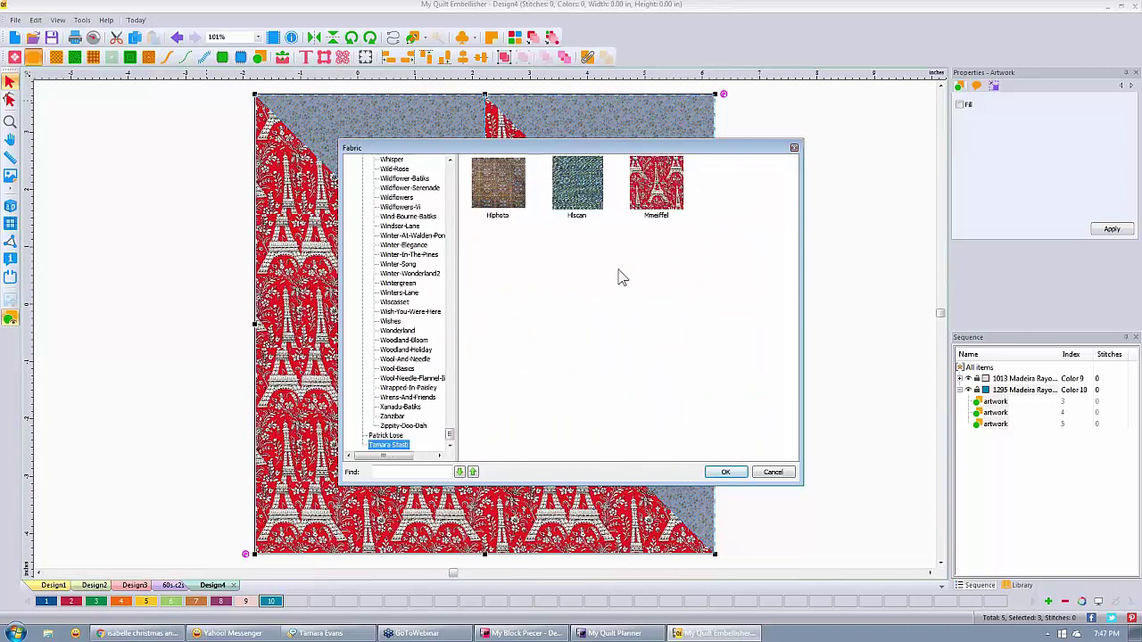
Step: Add AGChristmas.jpg to the library and fill the grey background triangles with Agchristmas
right_click(618, 270)
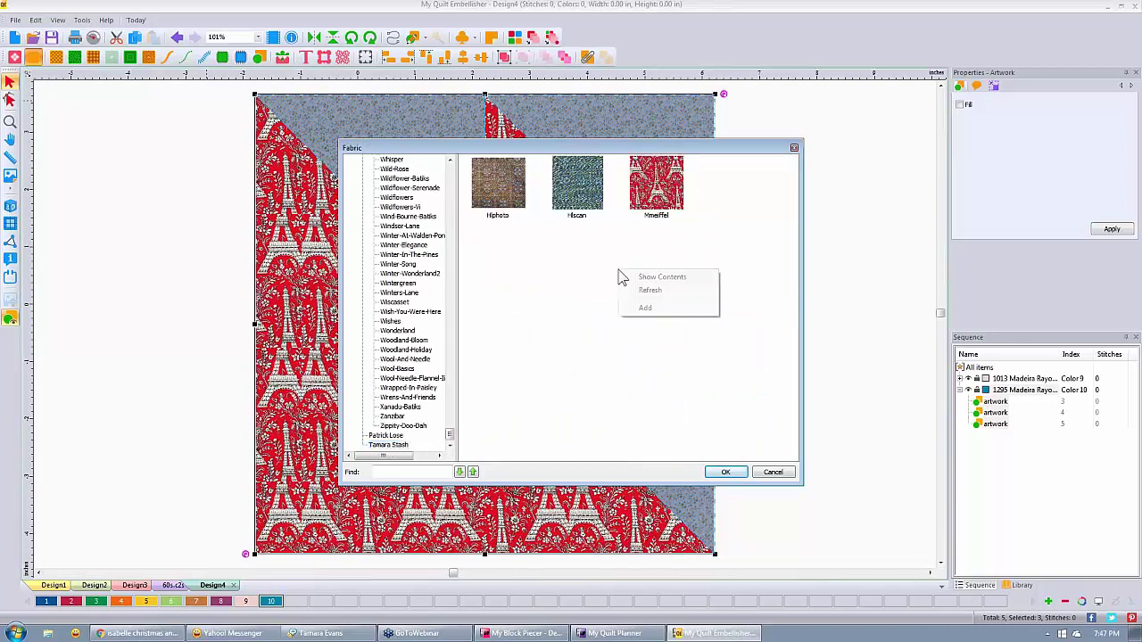
left_click(659, 309)
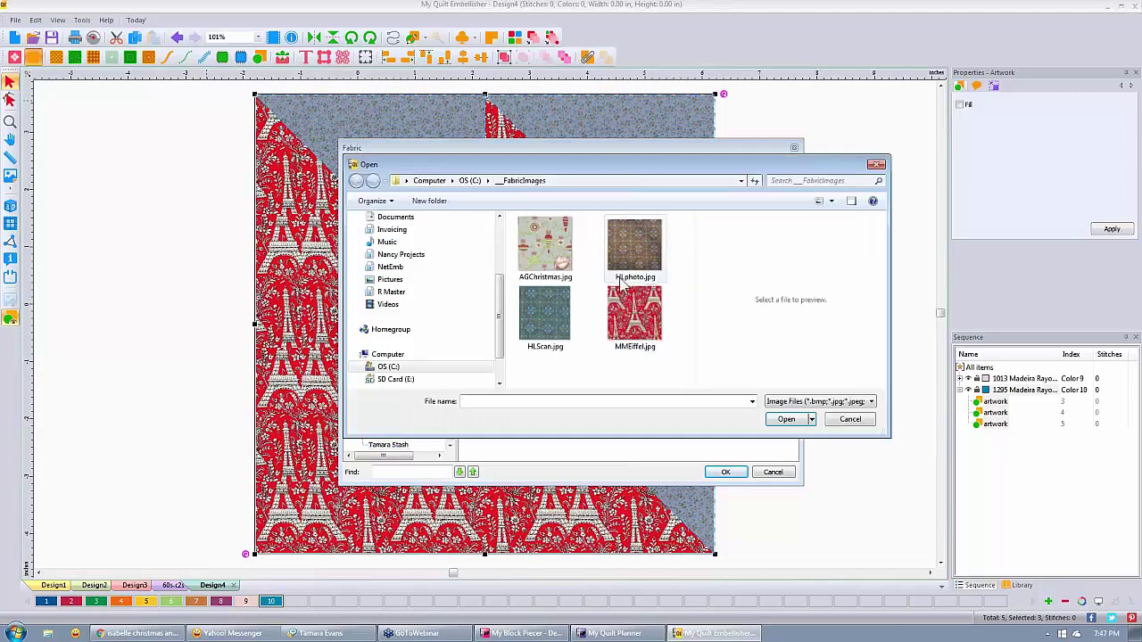
left_click(545, 245)
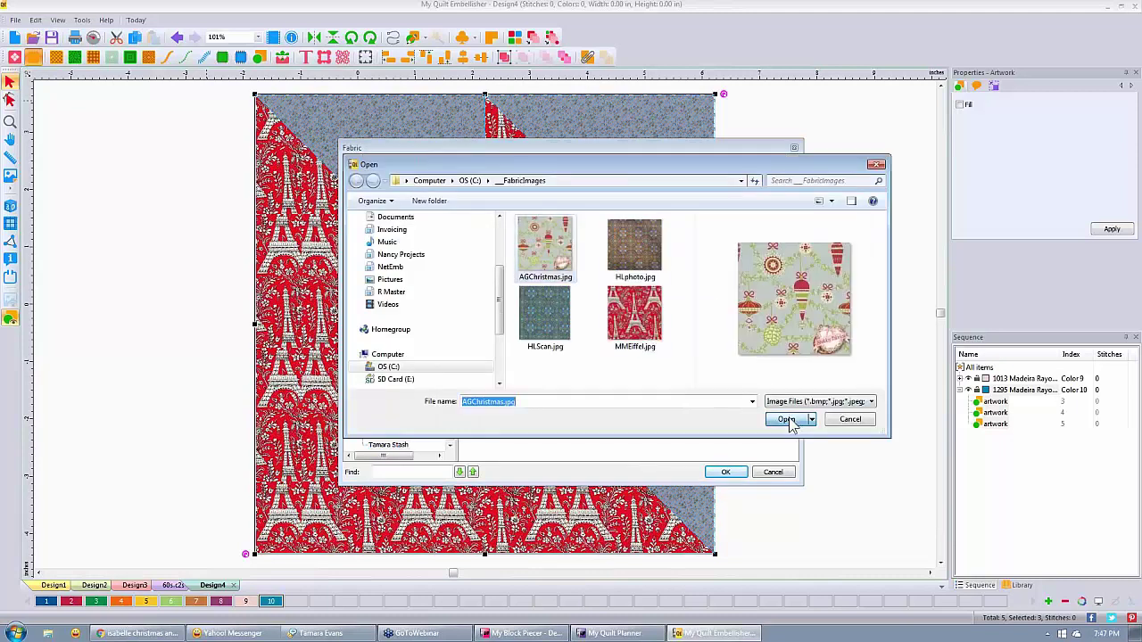
left_click(785, 420)
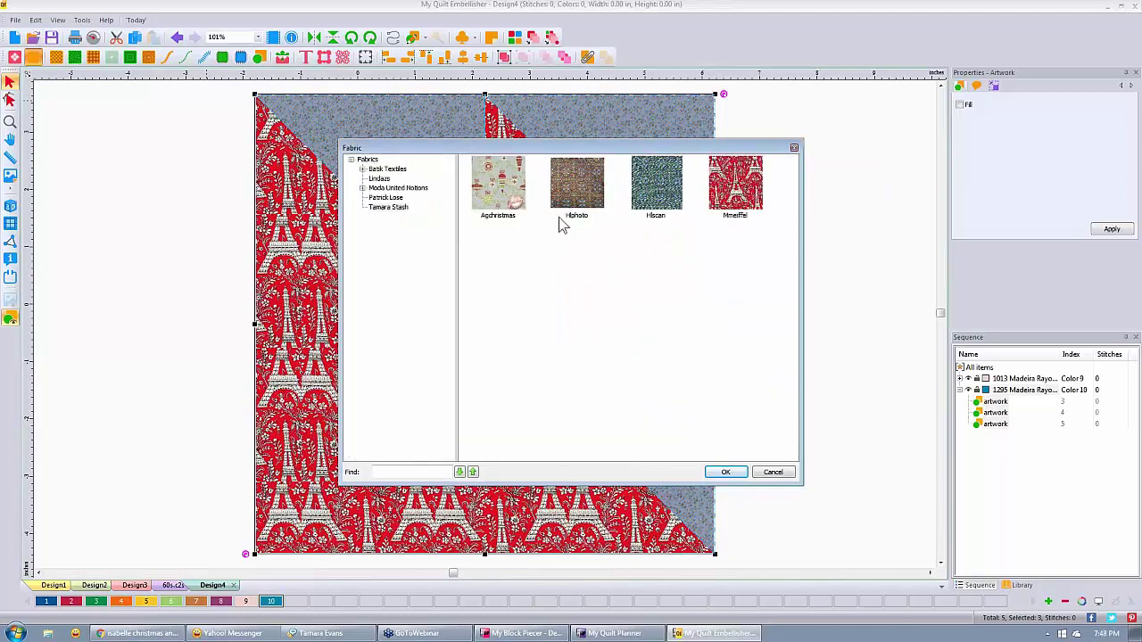
left_click(510, 186)
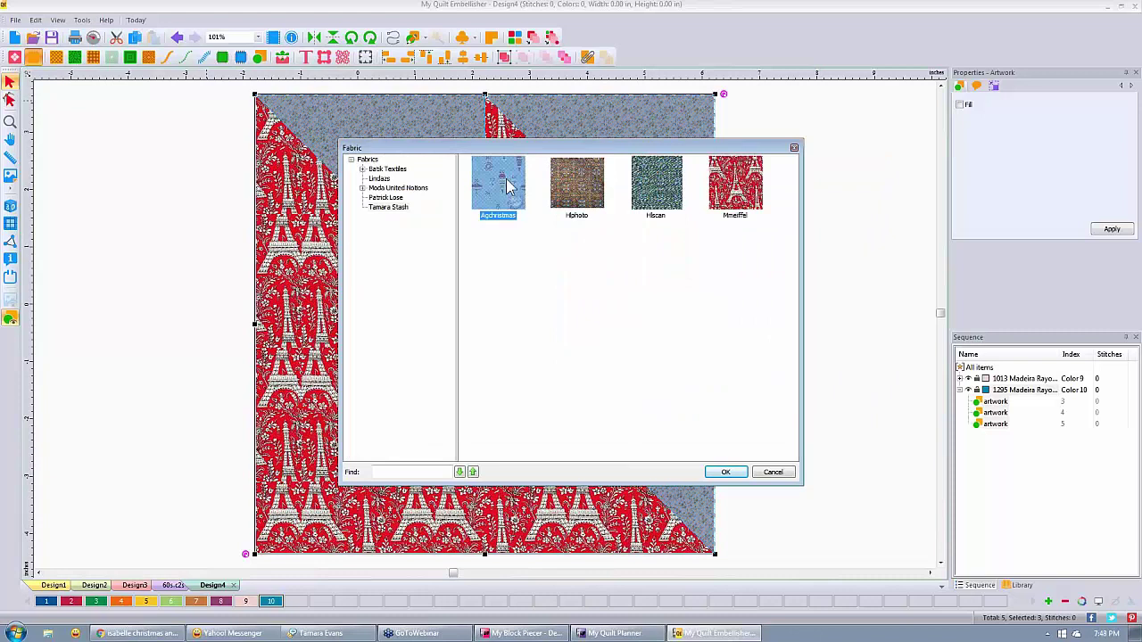
left_click(726, 473)
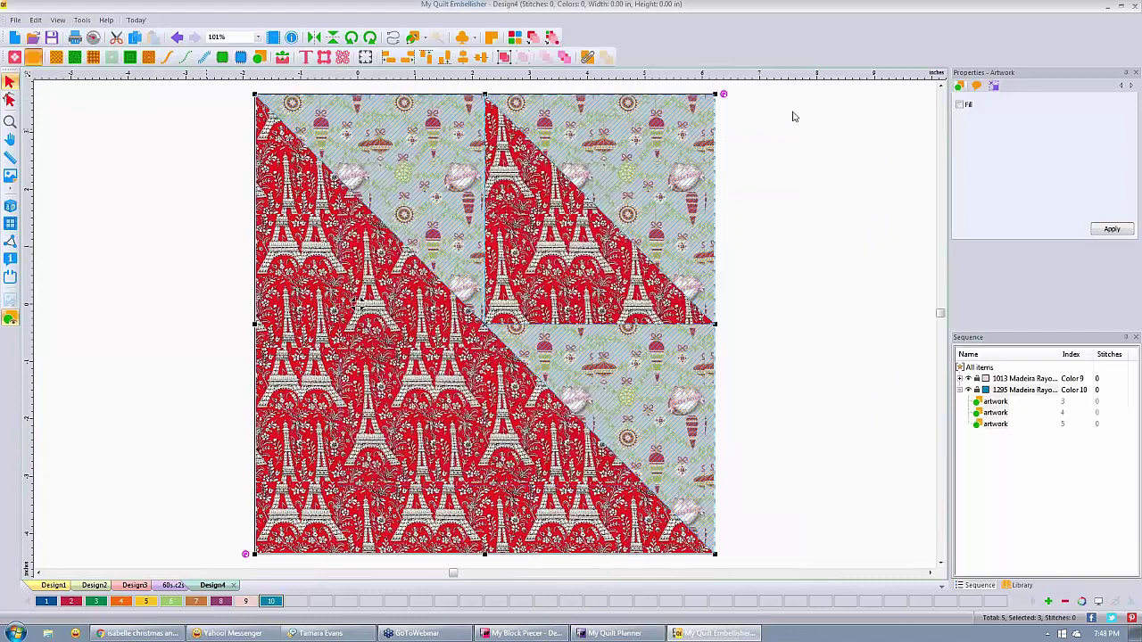
left_click(822, 124)
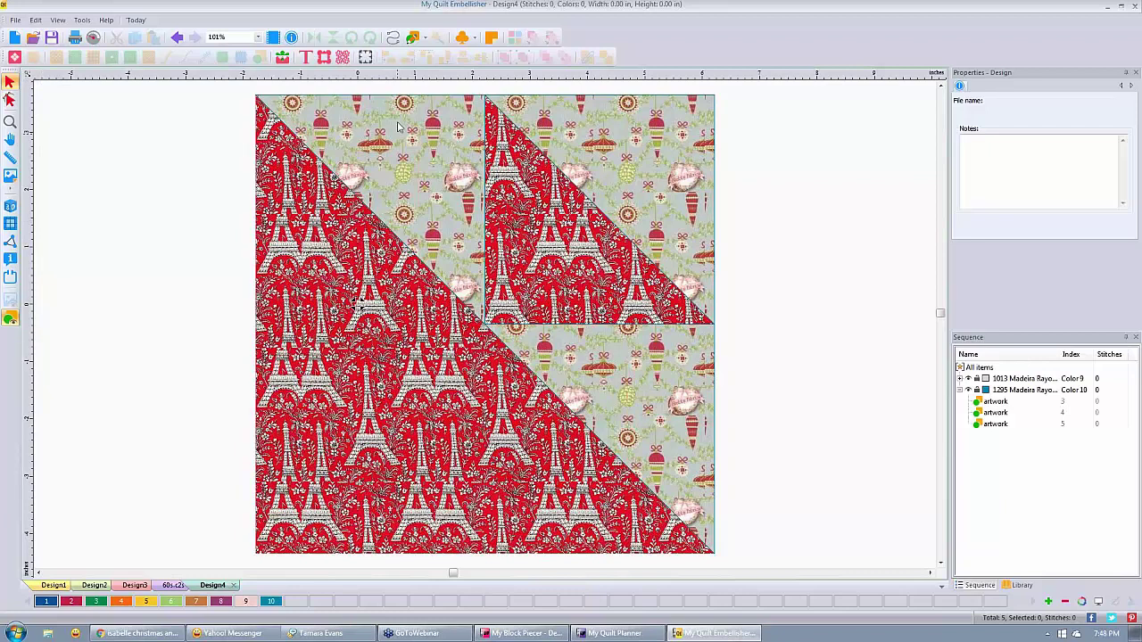
left_click(363, 139)
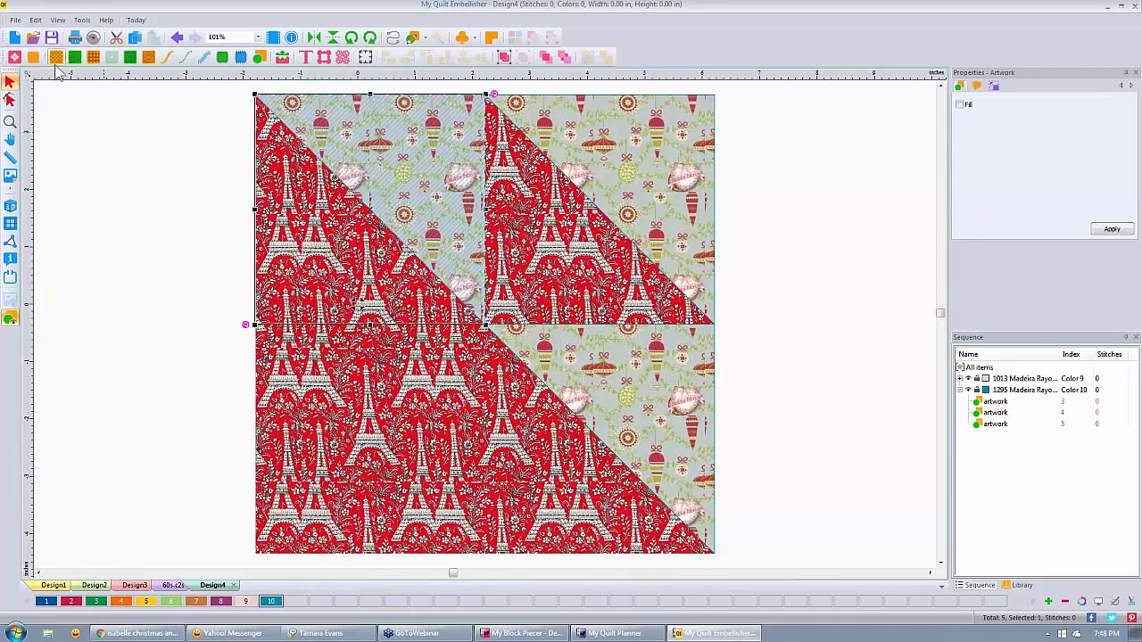
left_click(33, 58)
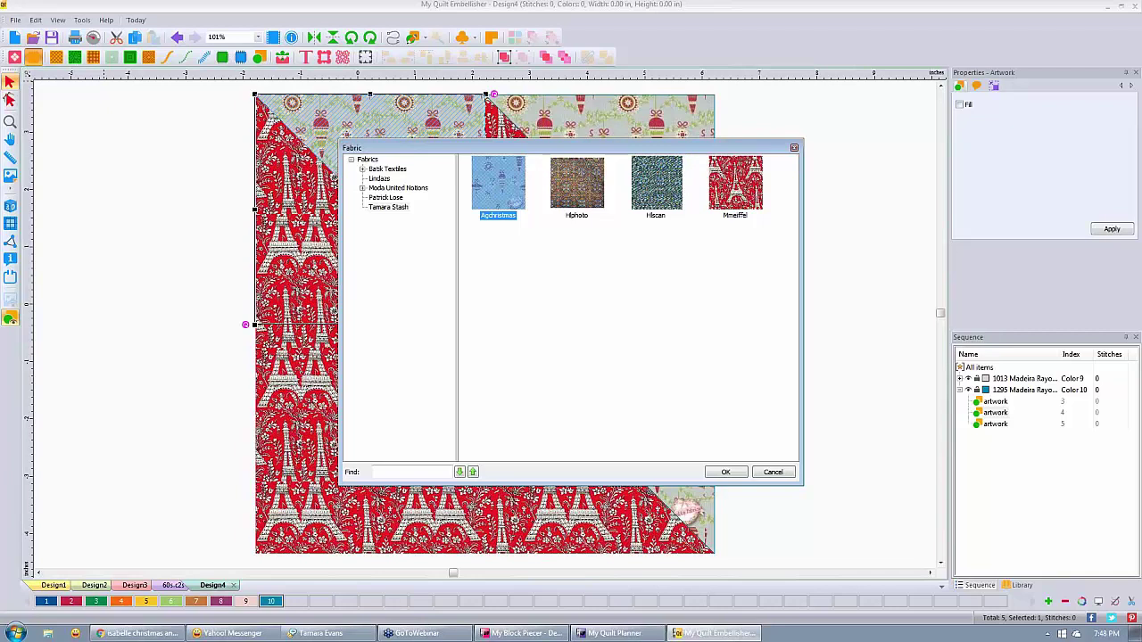
left_click(383, 199)
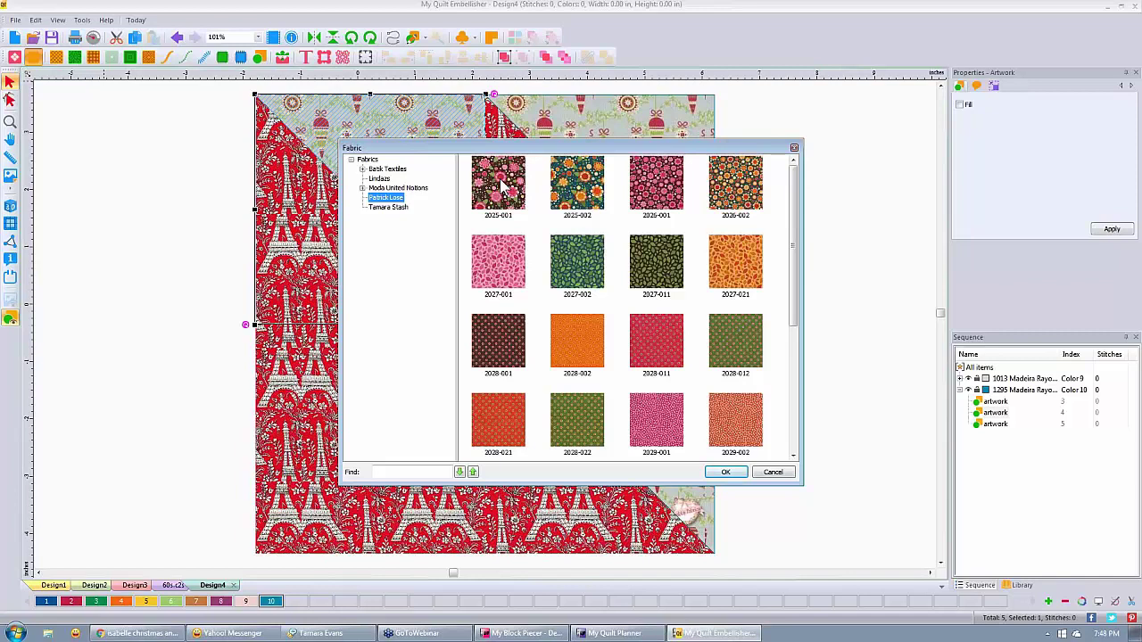
left_click(406, 208)
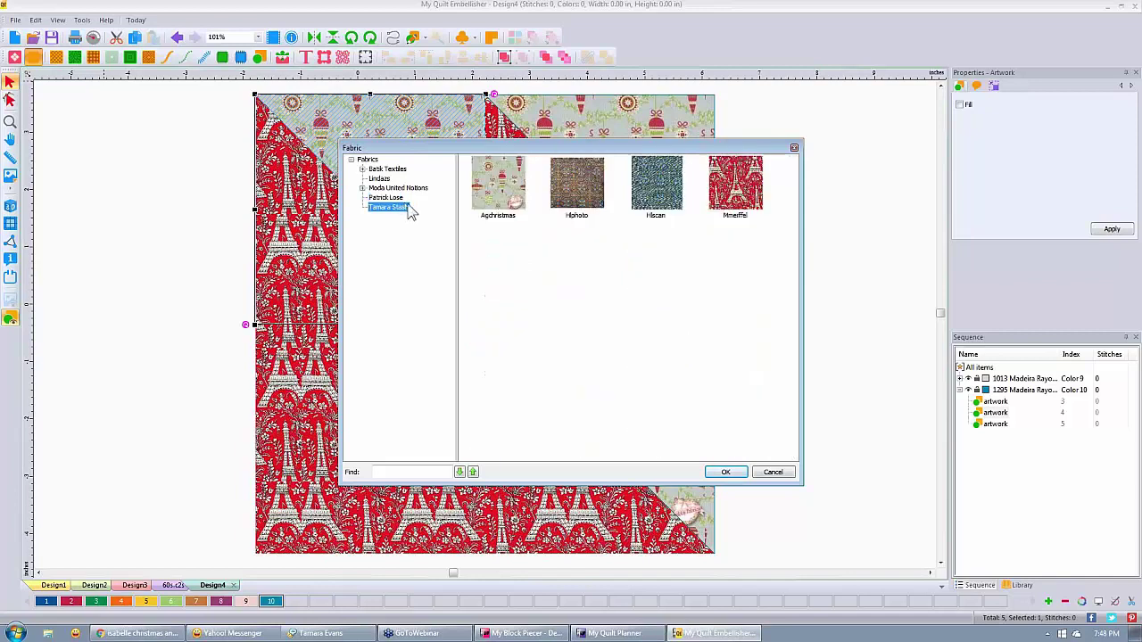
right_click(613, 312)
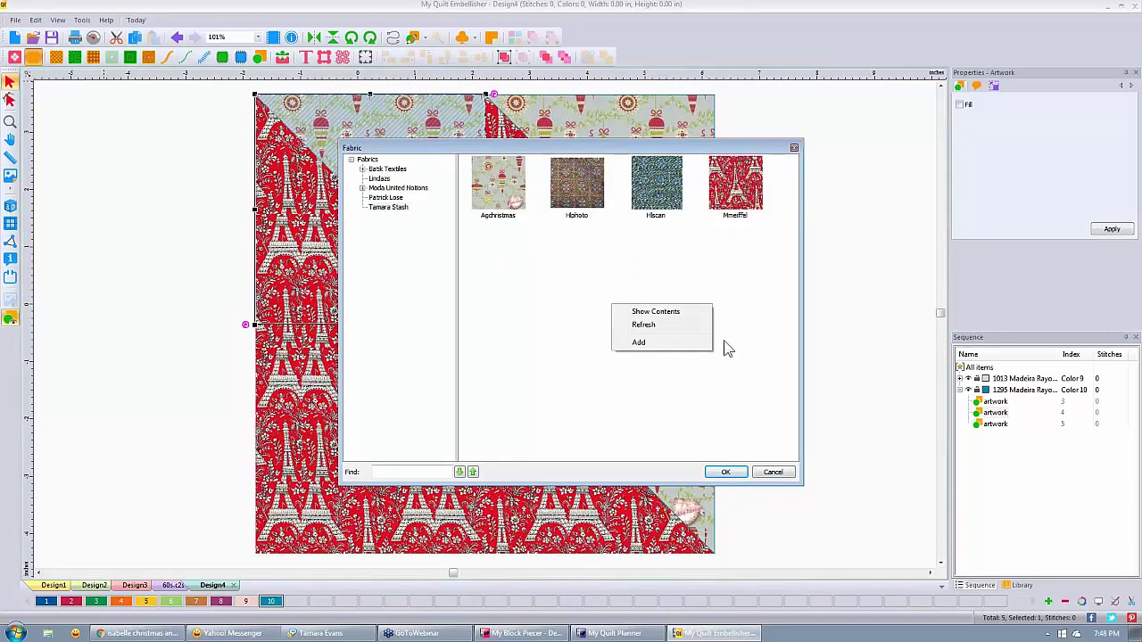
left_click(667, 340)
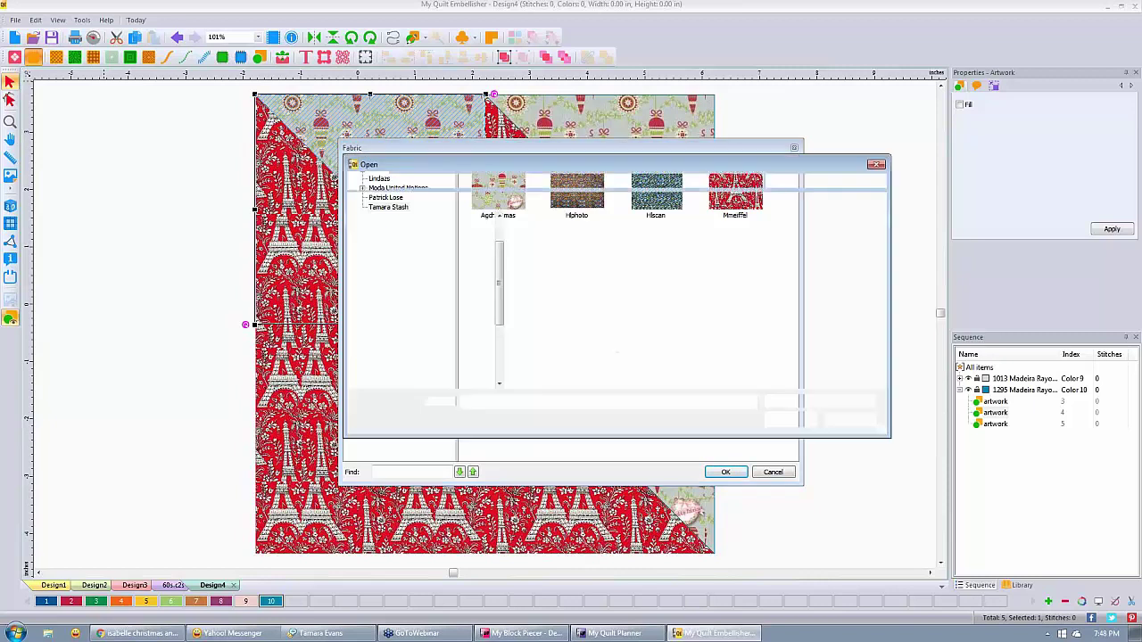
left_click(630, 252)
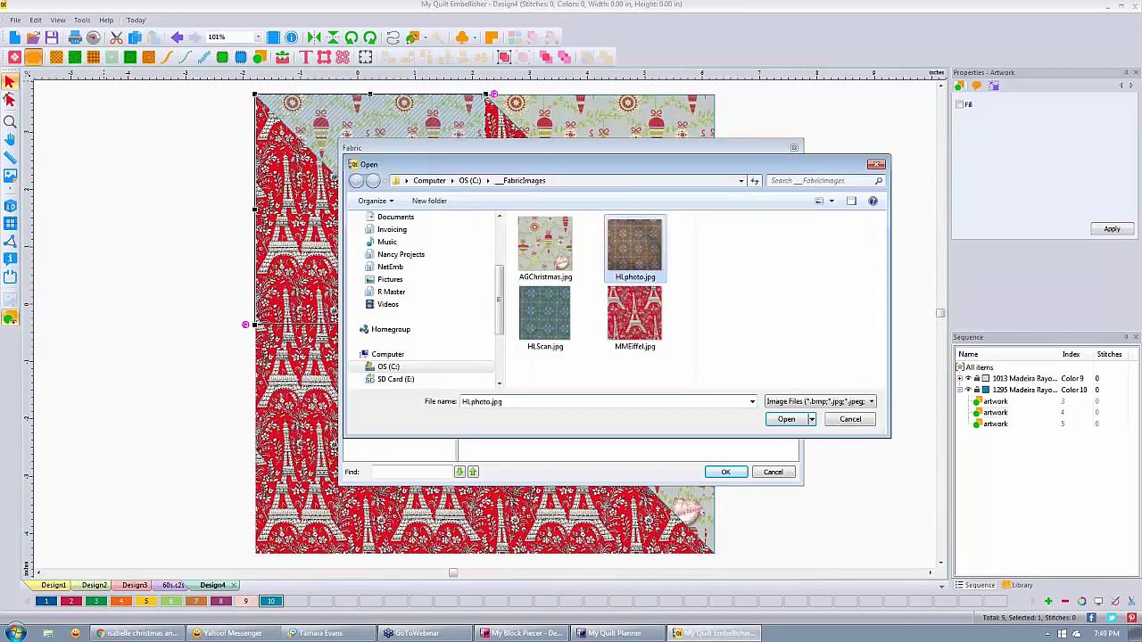
left_click(644, 305, "ctrl")
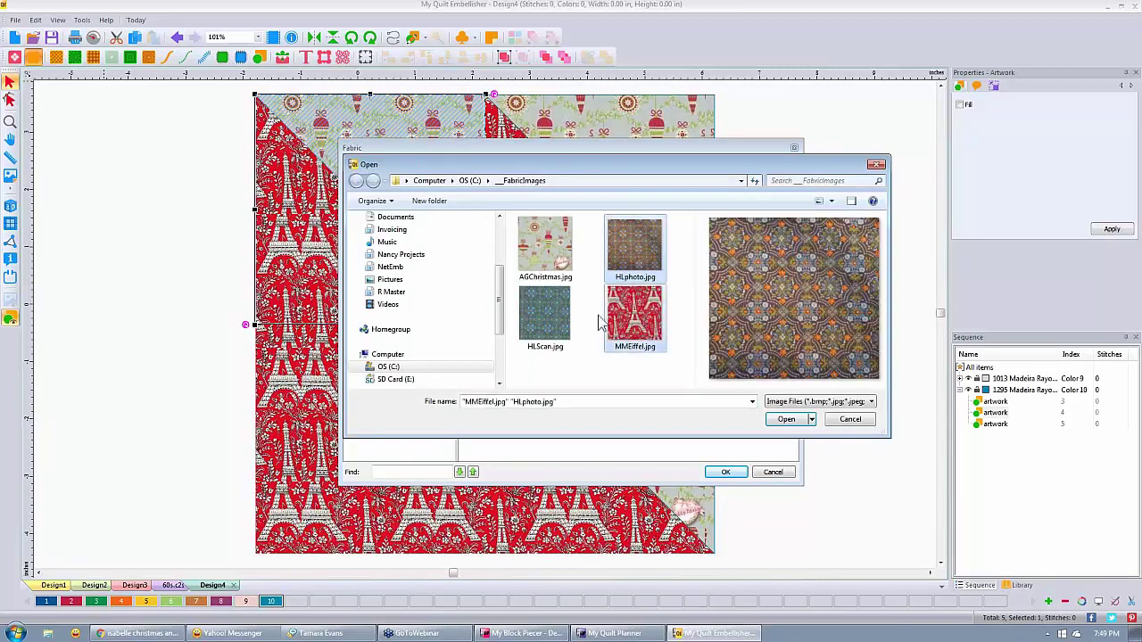
left_click(531, 320, "ctrl")
left_click(544, 248, "ctrl")
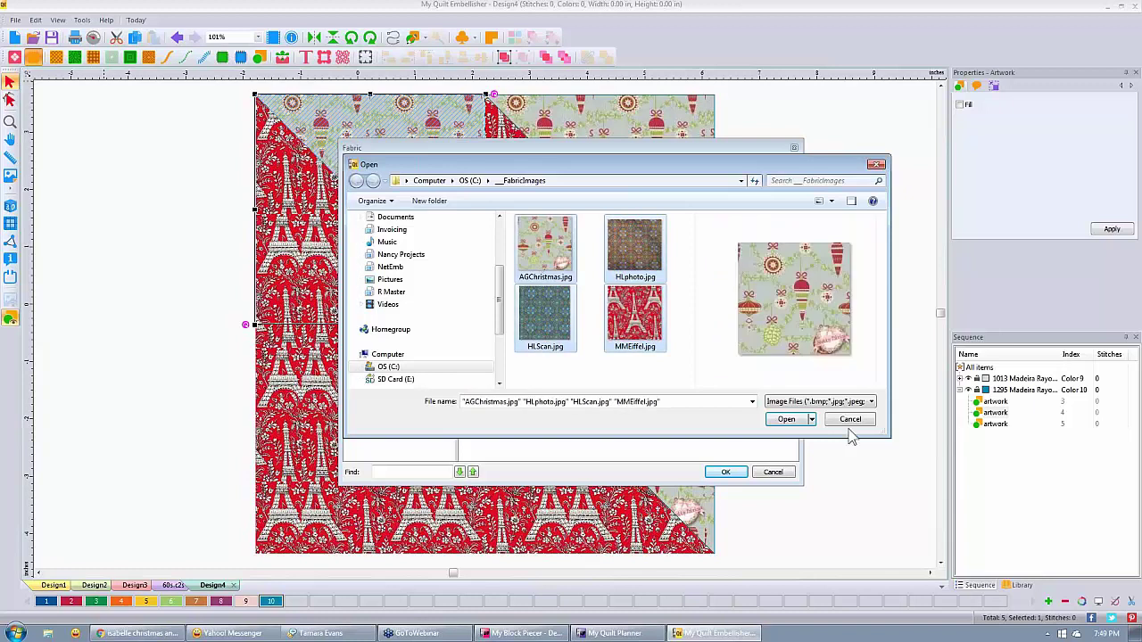
left_click(797, 420)
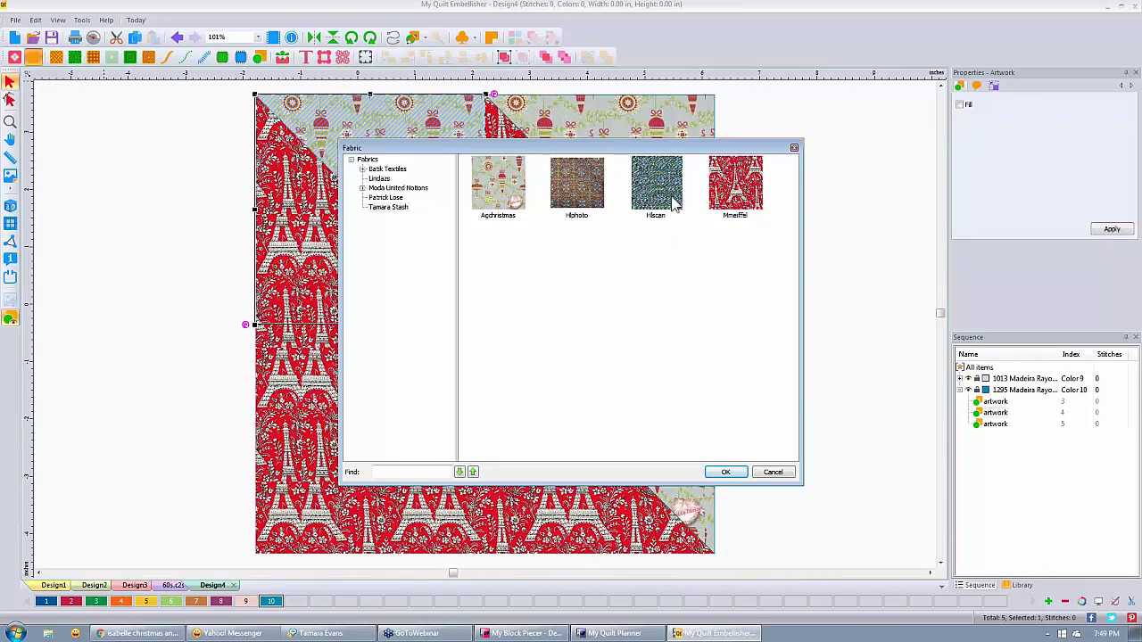
left_click(580, 190)
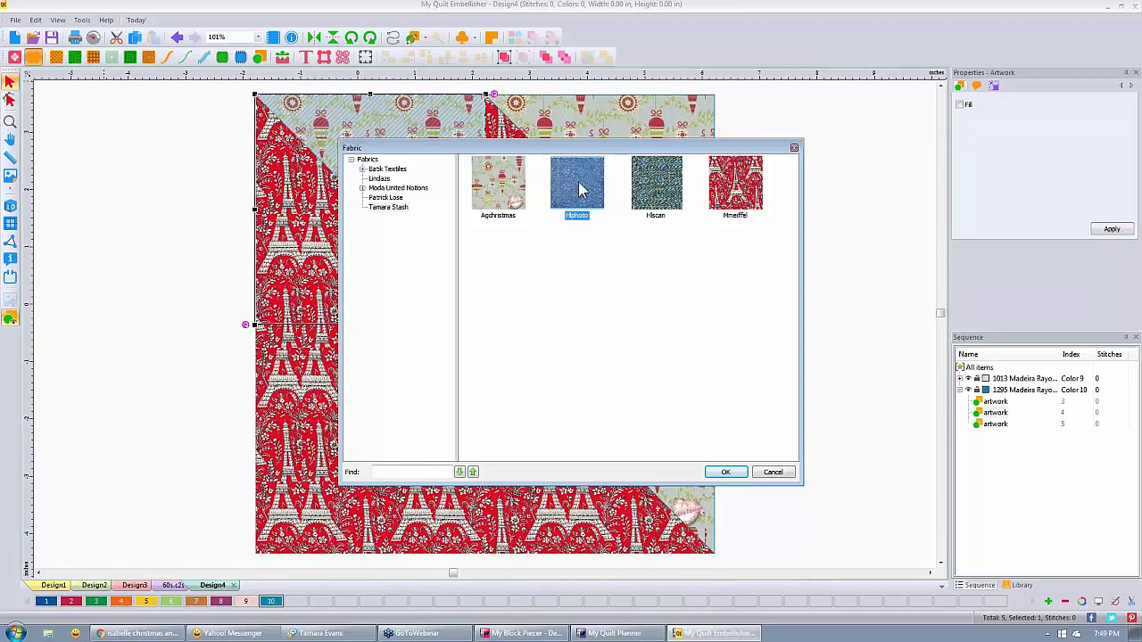
left_click(795, 147)
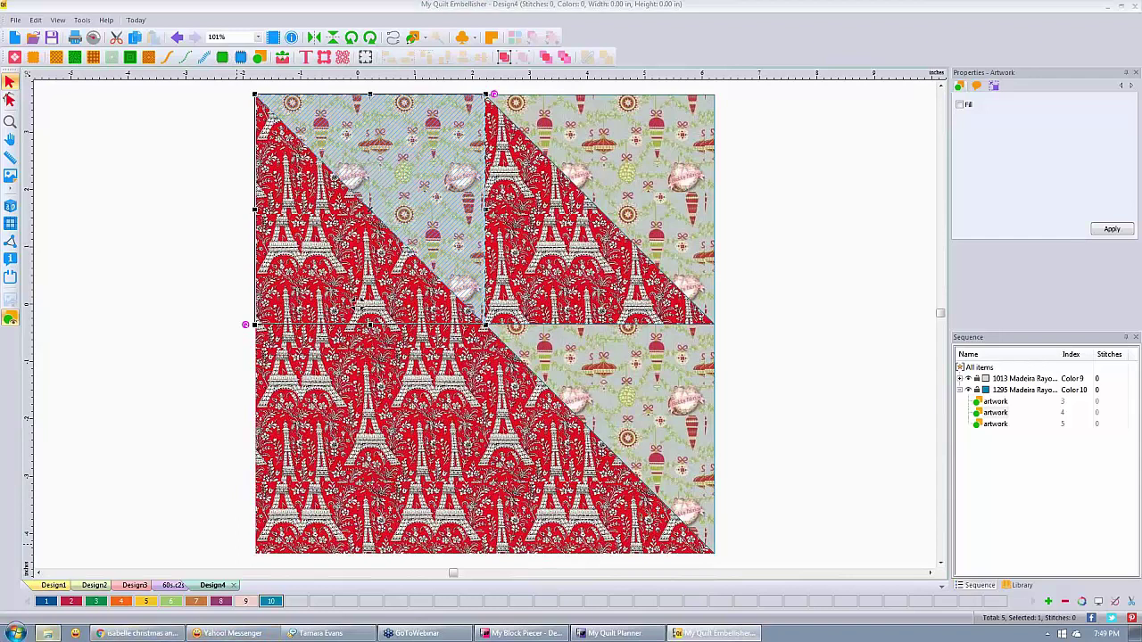
left_click(48, 633)
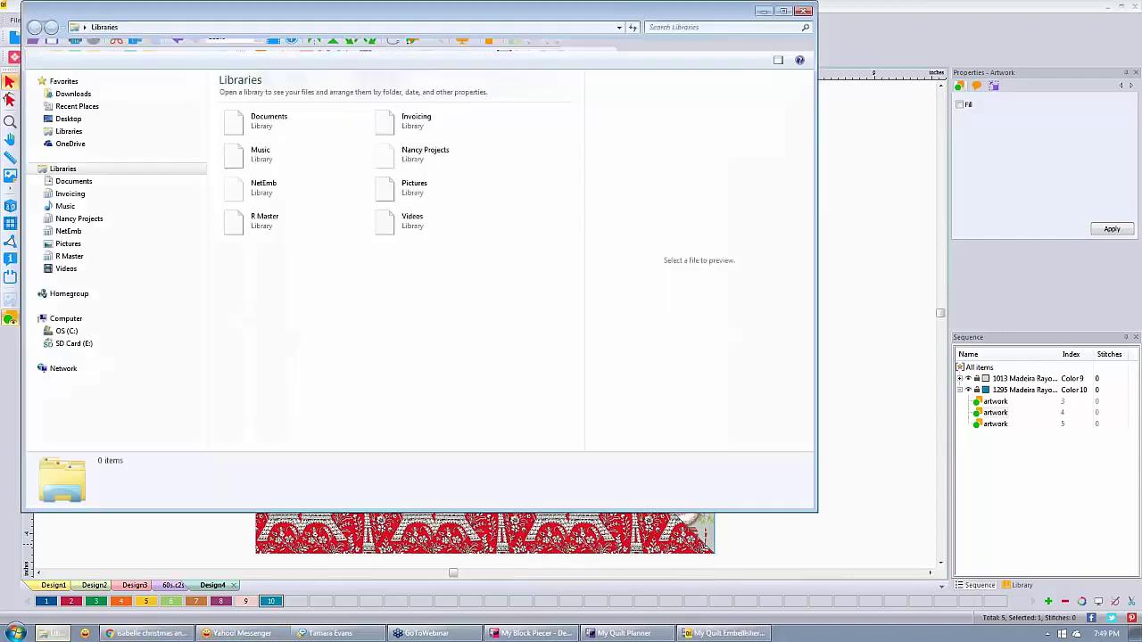
left_click(88, 332)
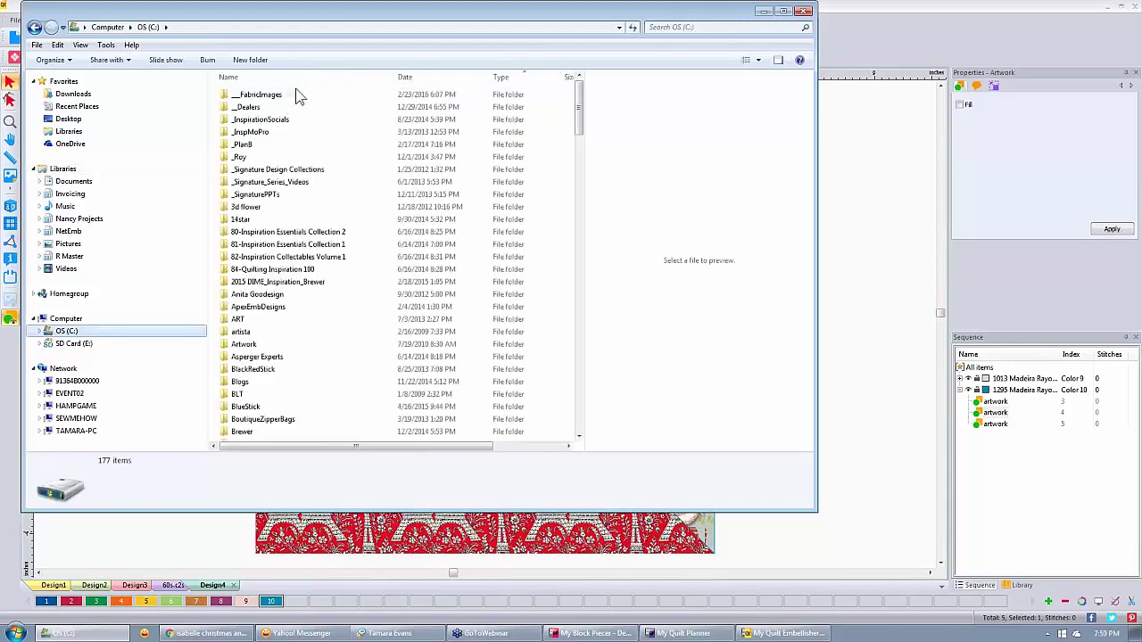
double_click(299, 97)
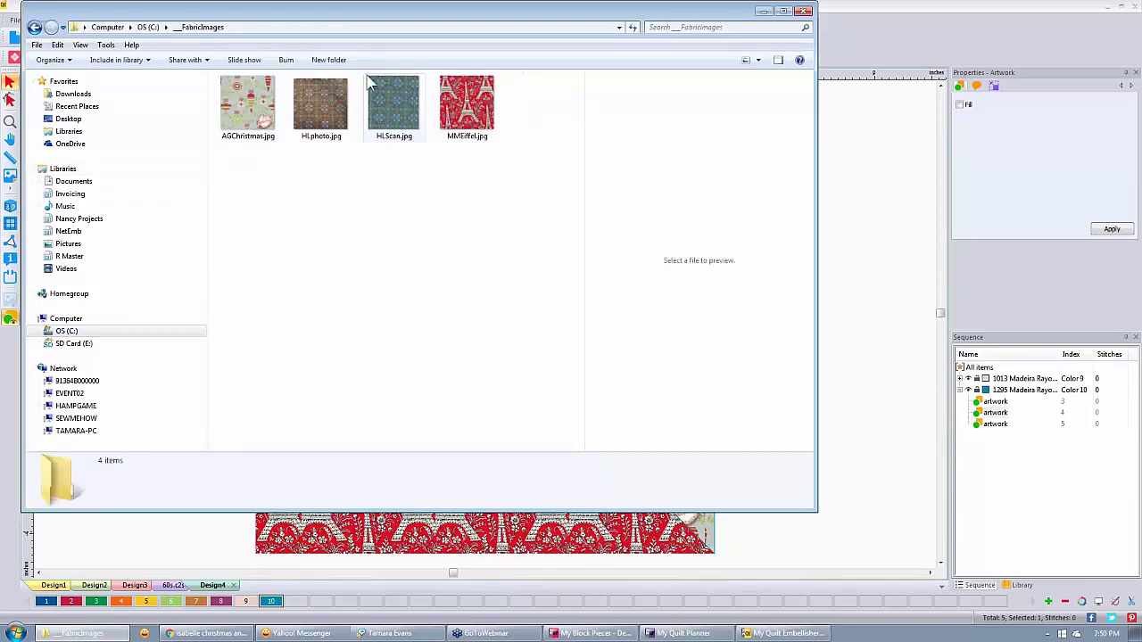
left_click(392, 106)
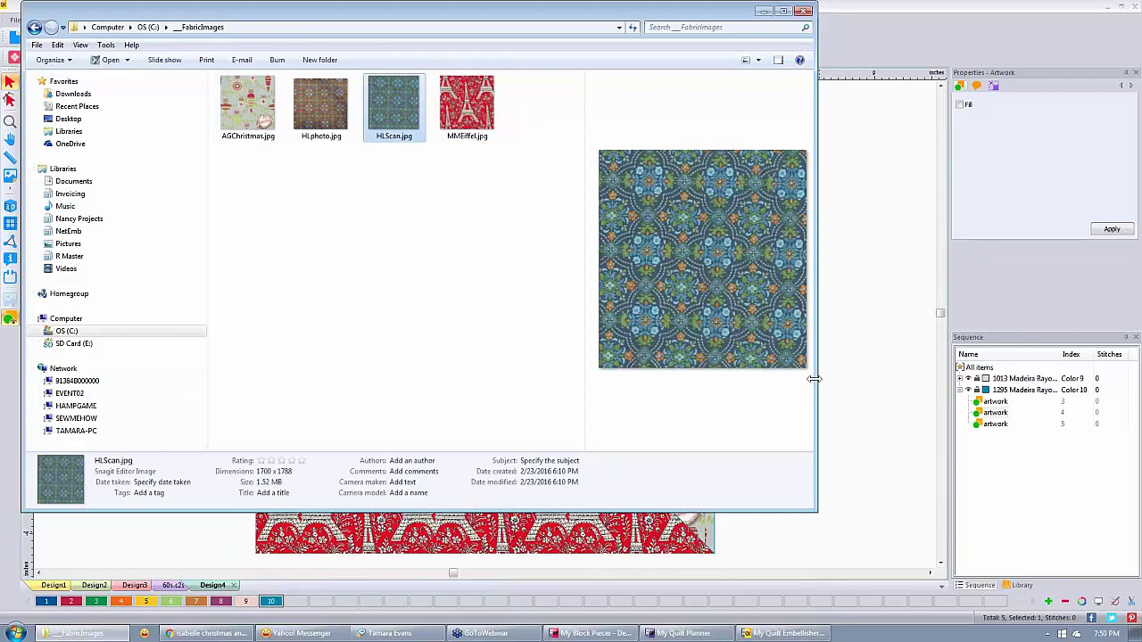
left_click_drag(814, 379, 937, 377)
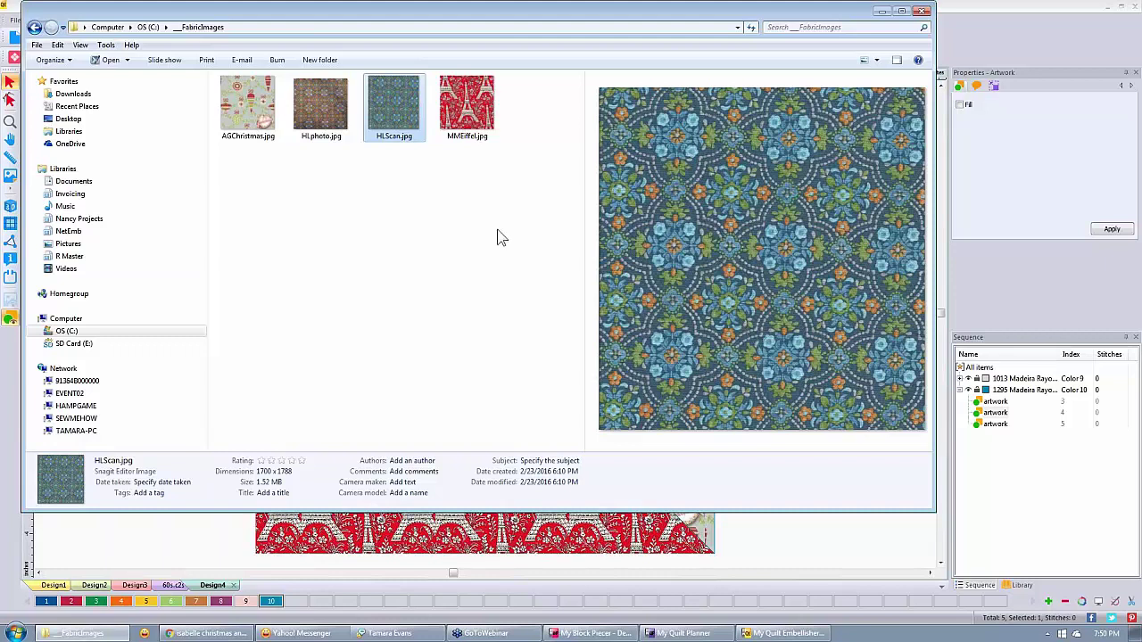
left_click(308, 118)
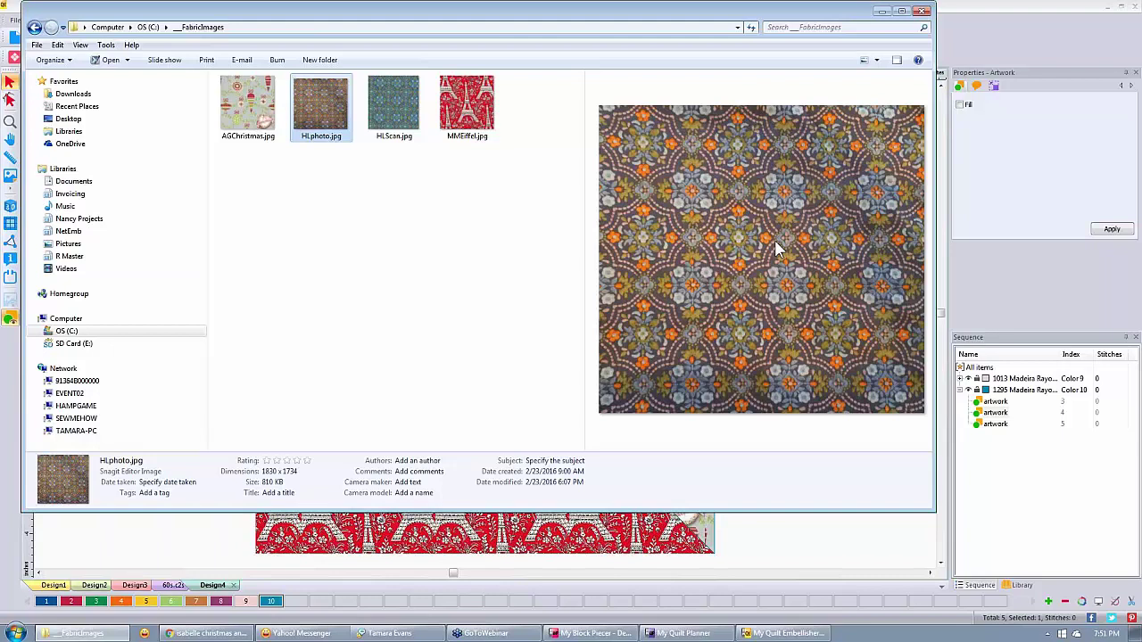
left_click(388, 130)
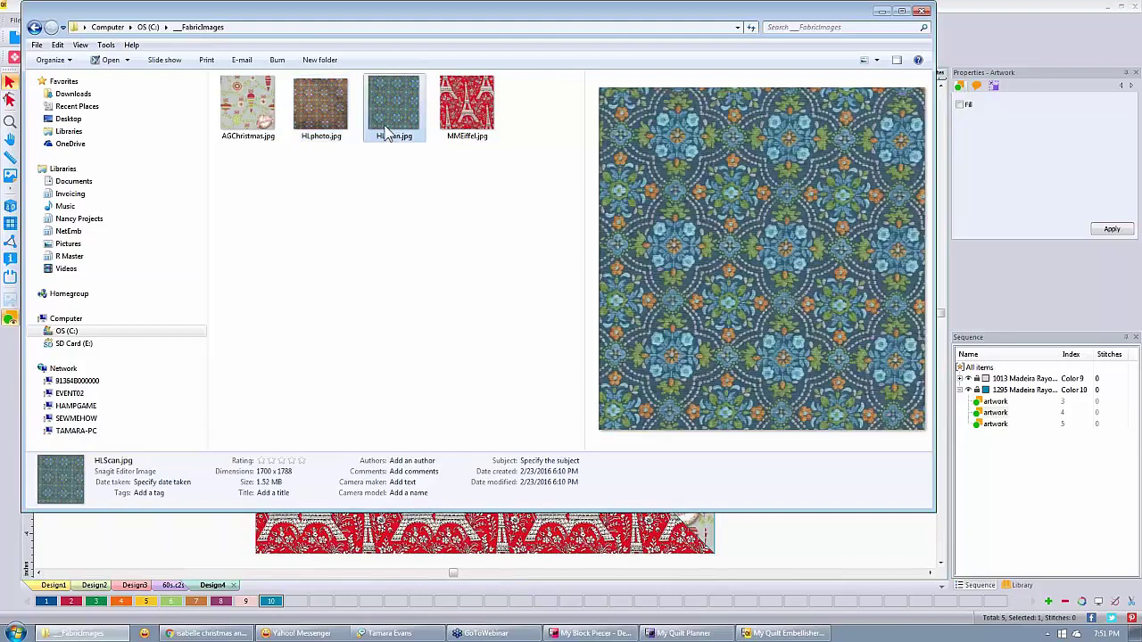
left_click(313, 100)
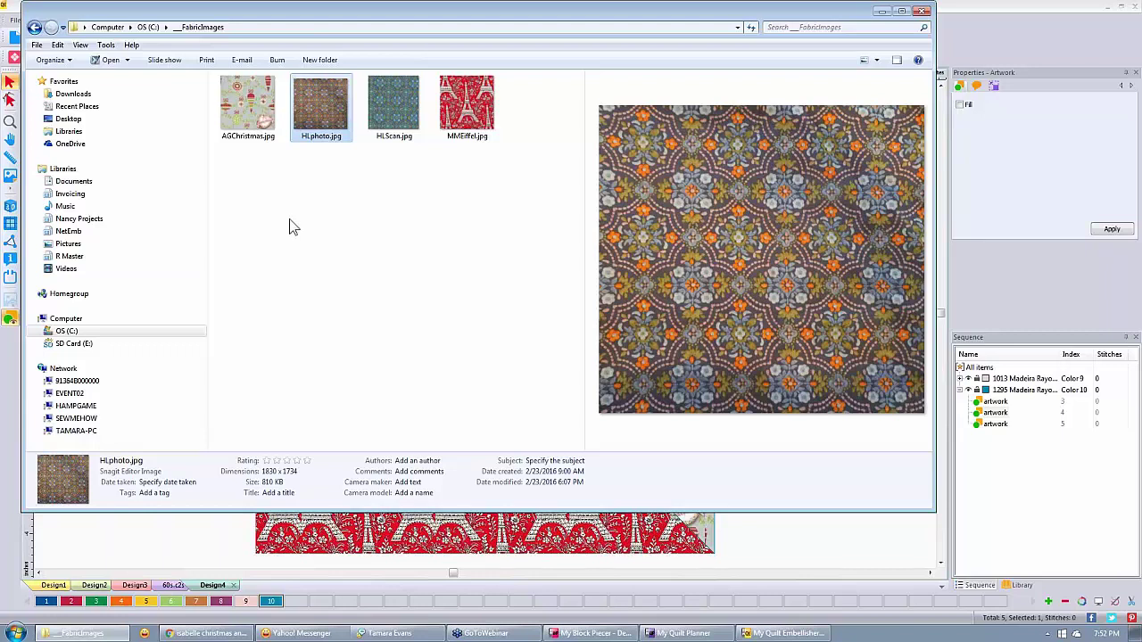
left_click(881, 11)
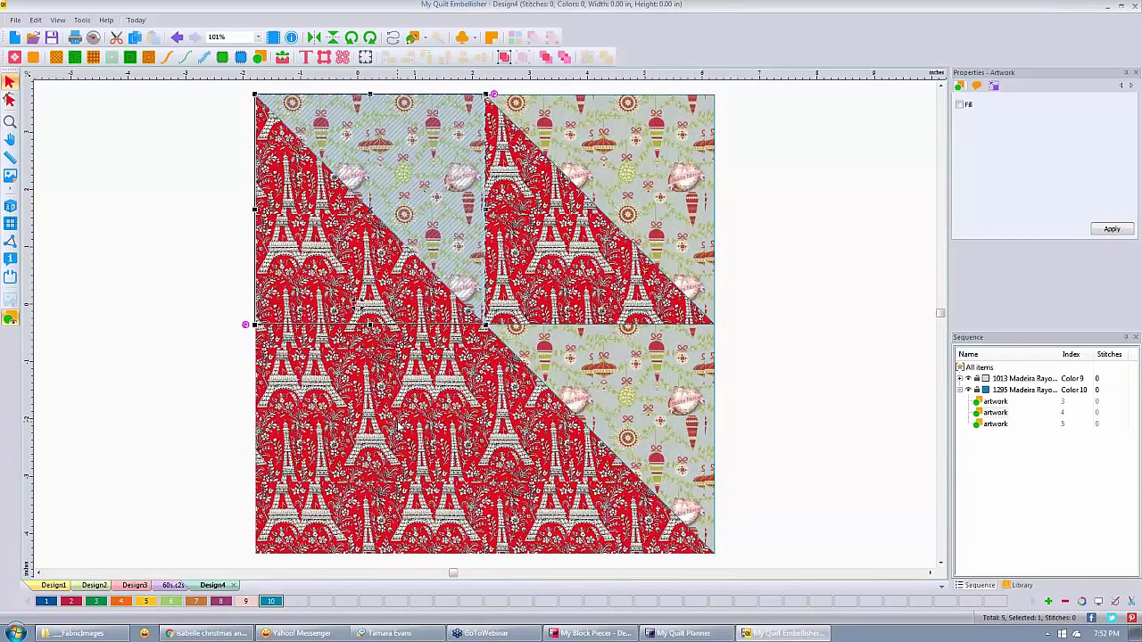
scroll(398, 425, "down", 4)
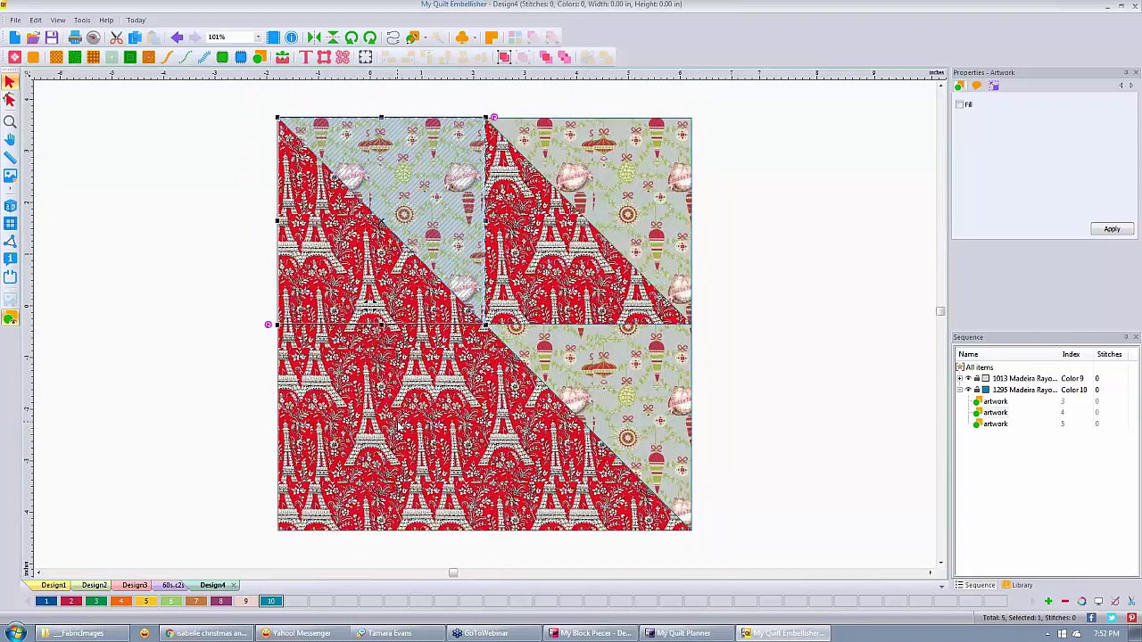
scroll(398, 426, "up", 3)
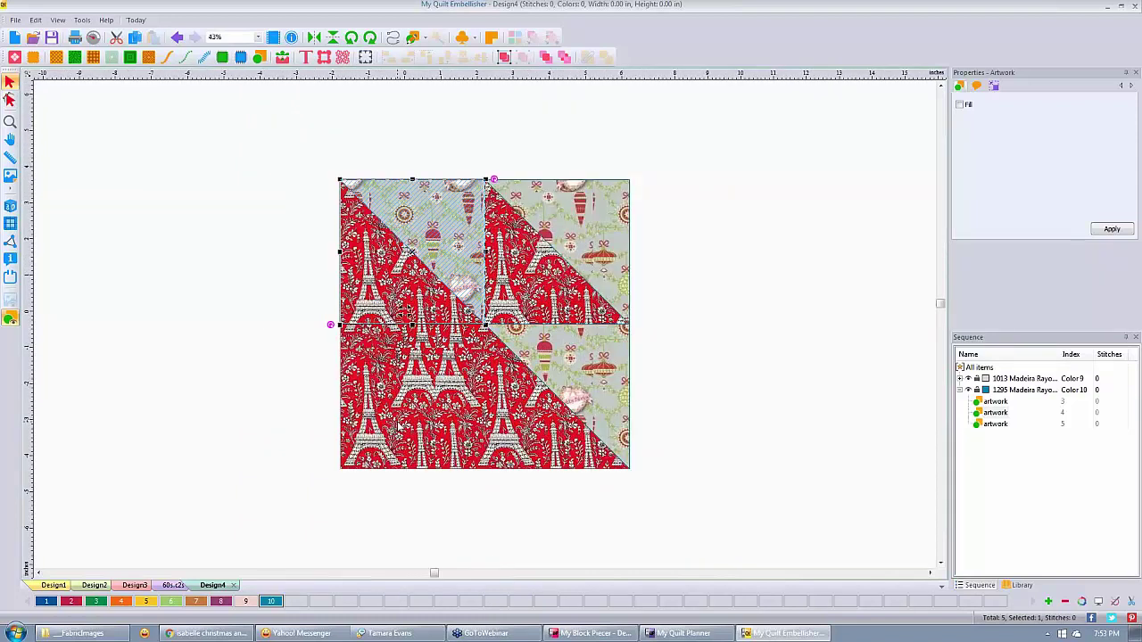
scroll(398, 425, "up", 2)
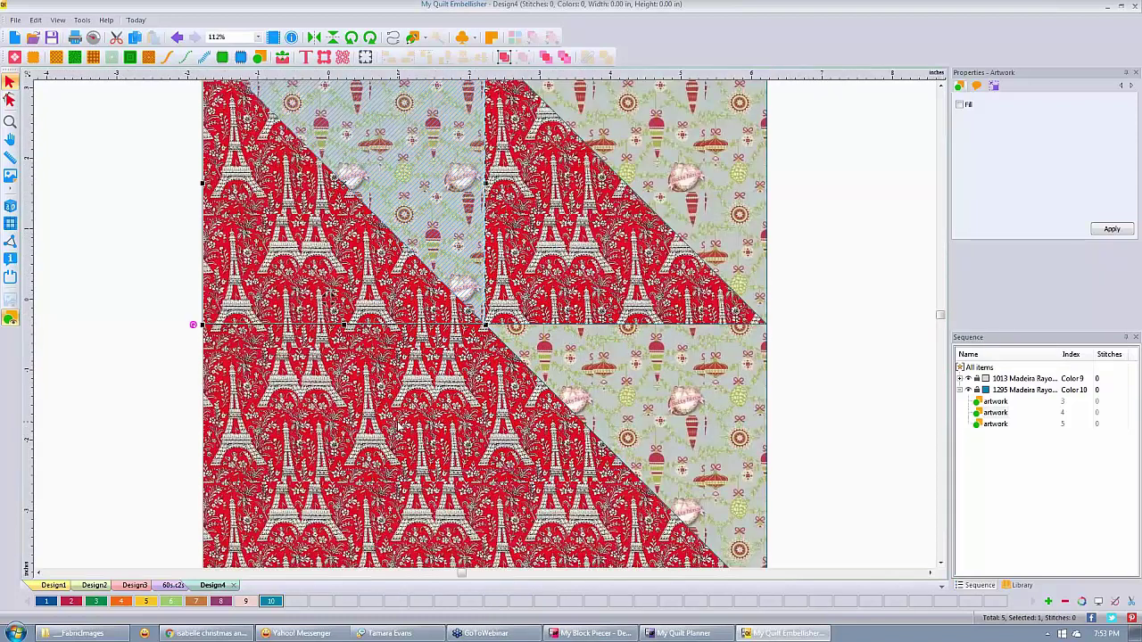
scroll(398, 425, "up", 3)
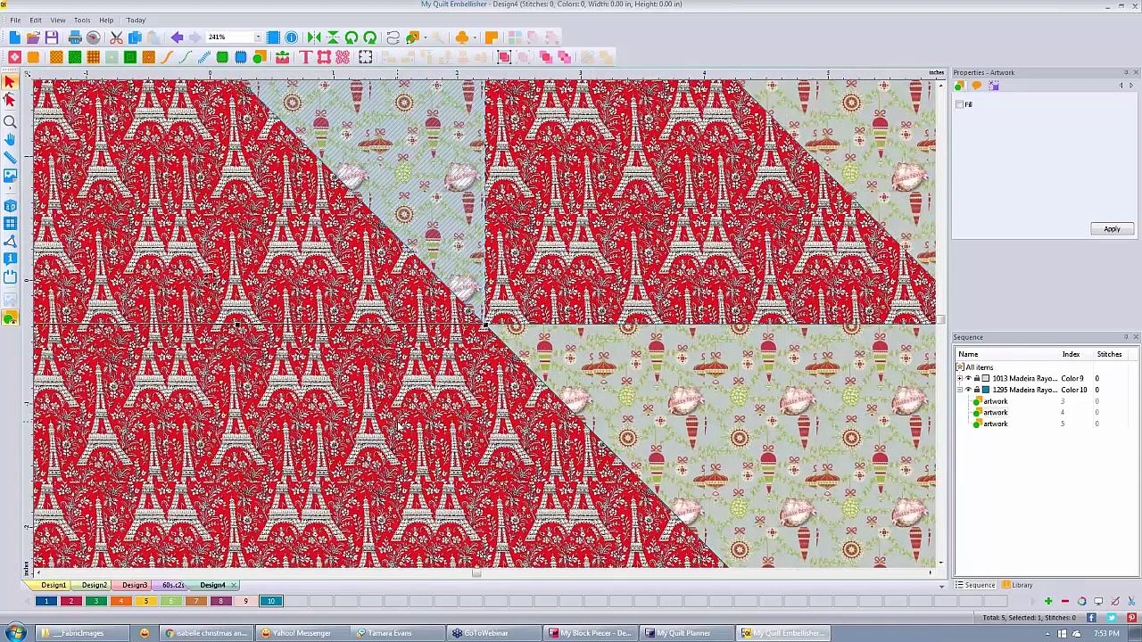
scroll(399, 424, "down", 3)
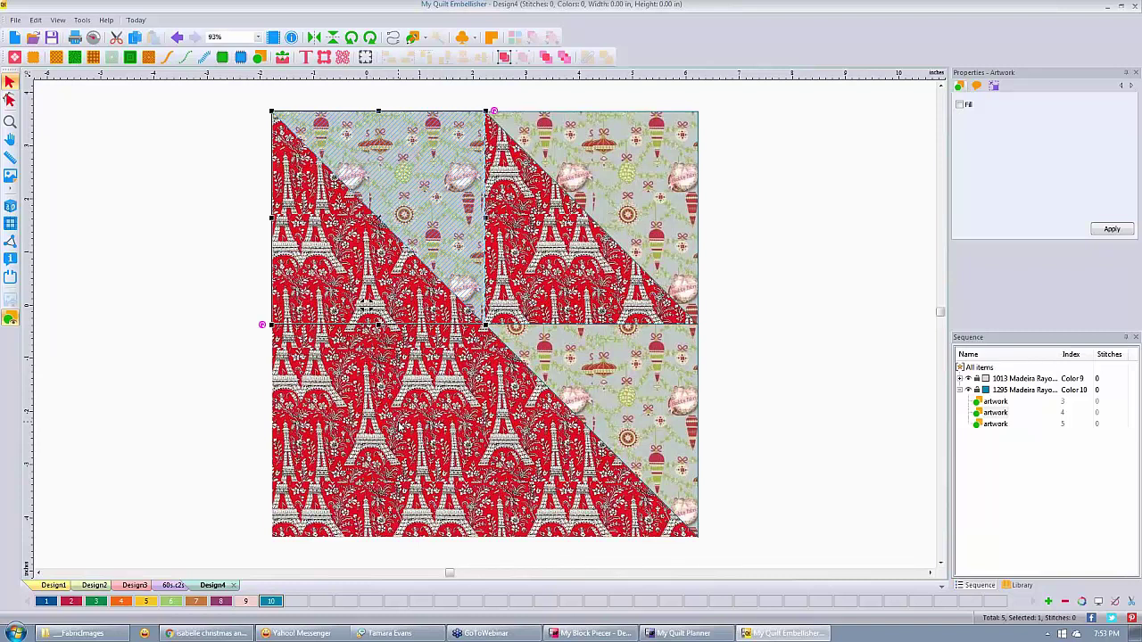
left_click(828, 206)
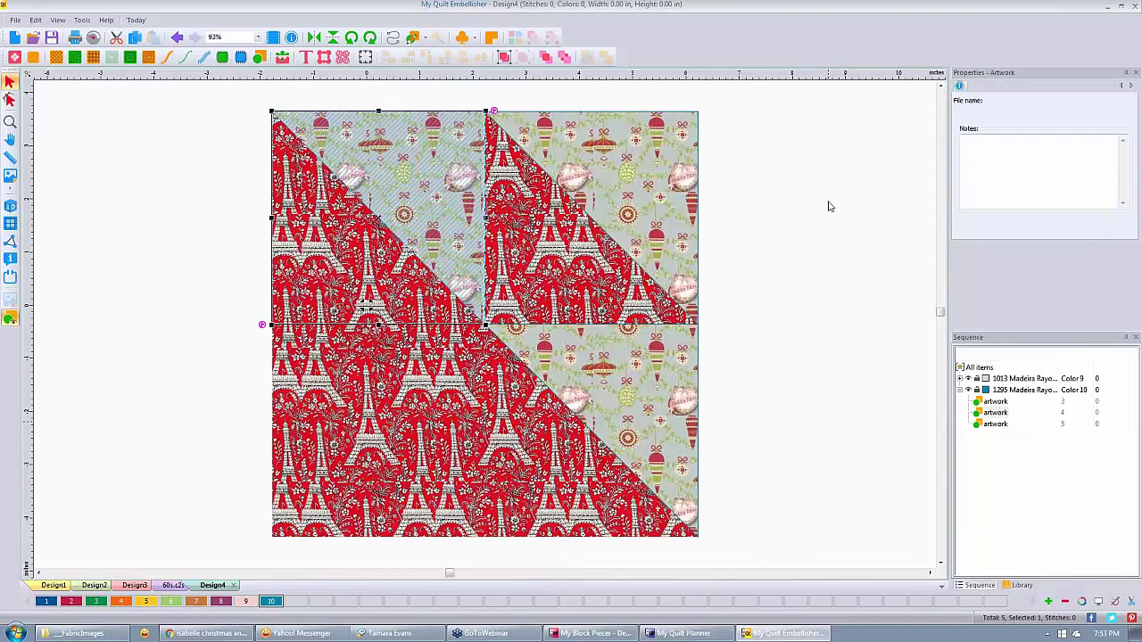
left_click(828, 206)
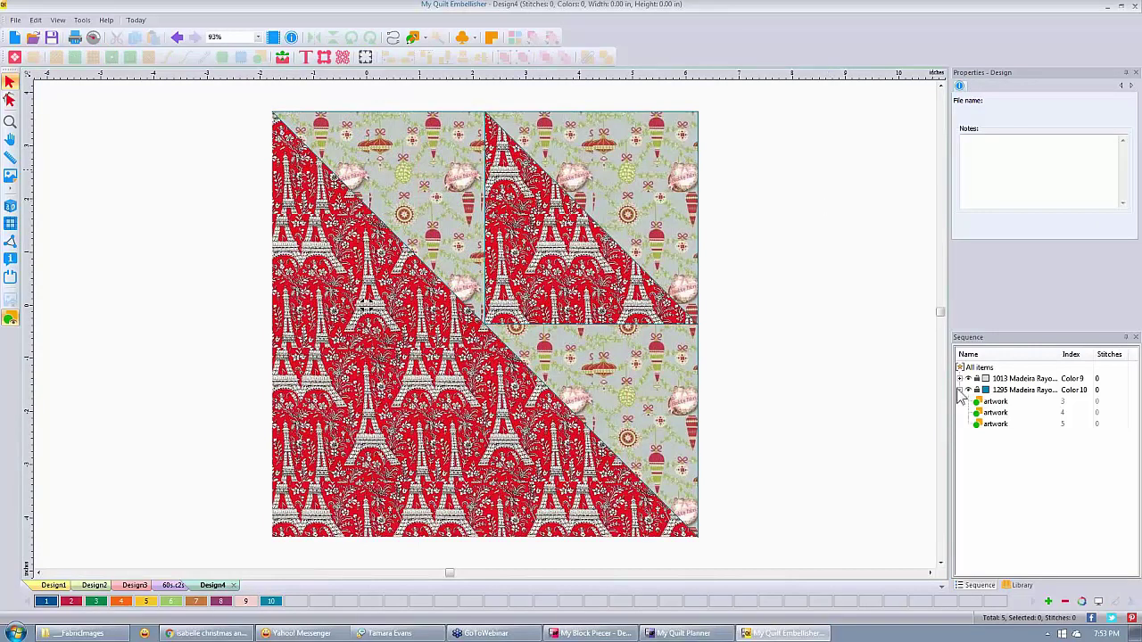
Step: Select the background patches of the 1295 Madeira Rayon colour group
left_click(1023, 380)
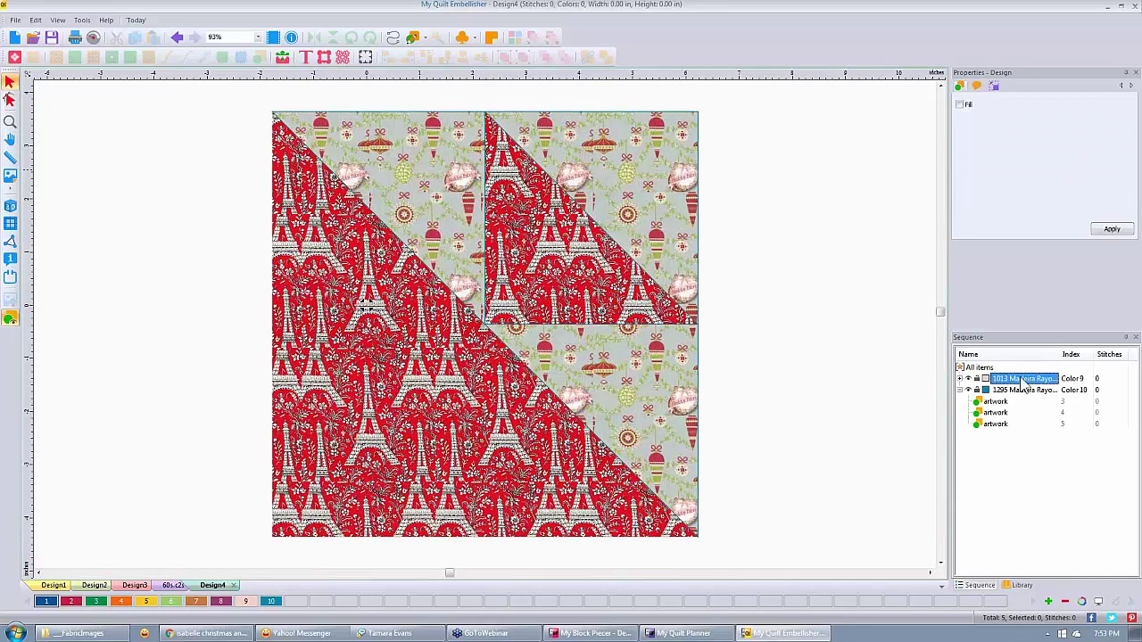
left_click(762, 438)
left_click(1040, 393)
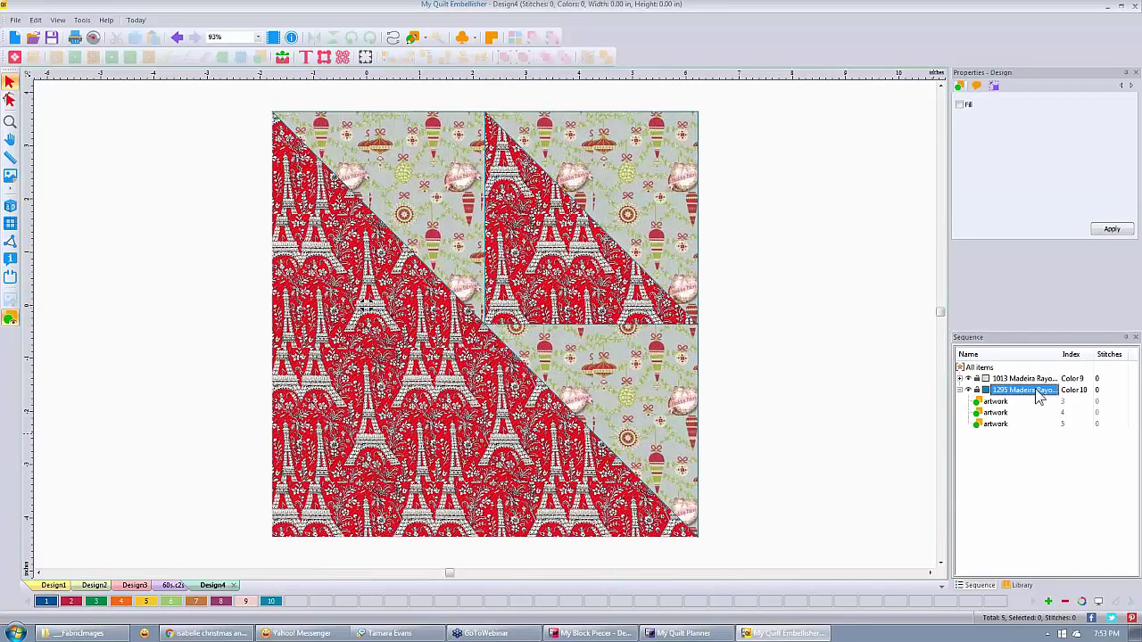
left_click(978, 390)
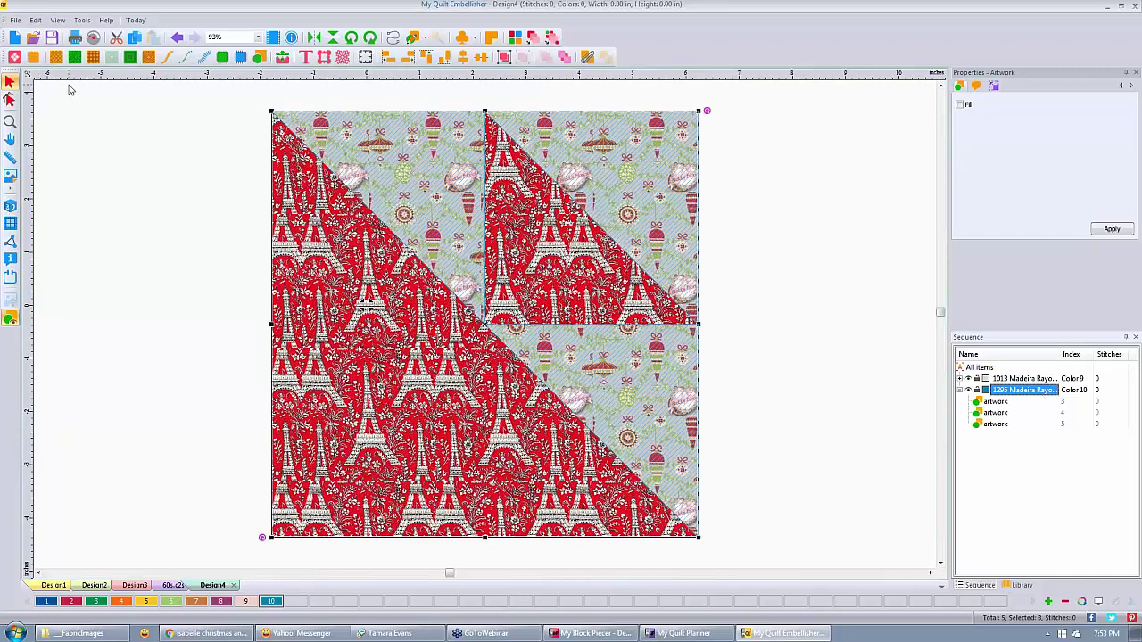
Step: Fill the background with striped fabric 2030-021, then switch to My Block Piecer
left_click(33, 57)
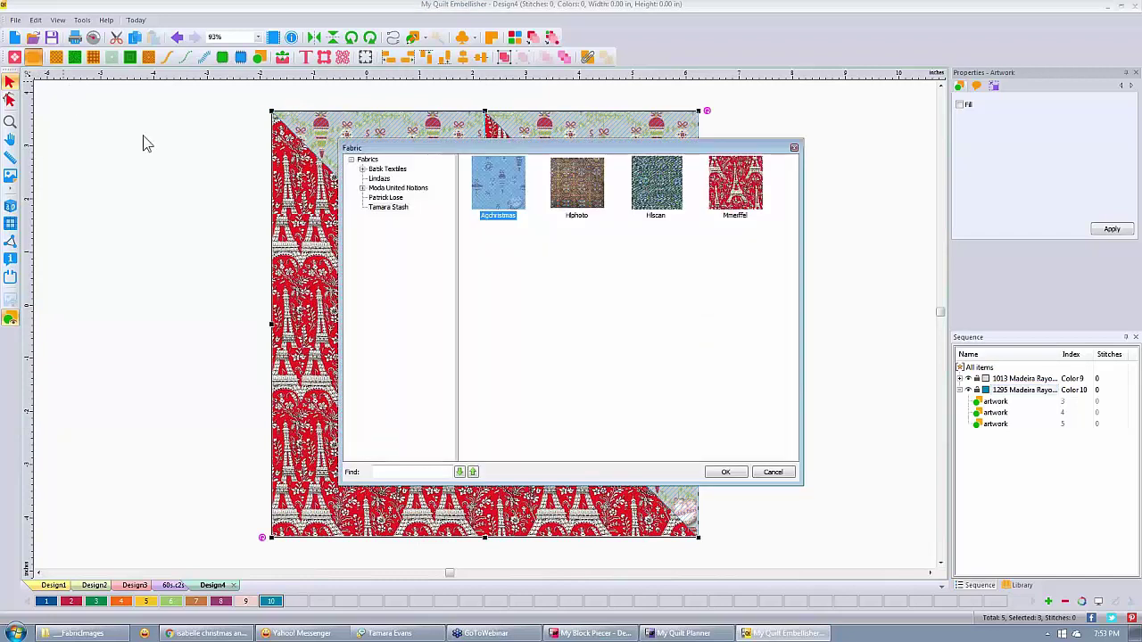
left_click(386, 198)
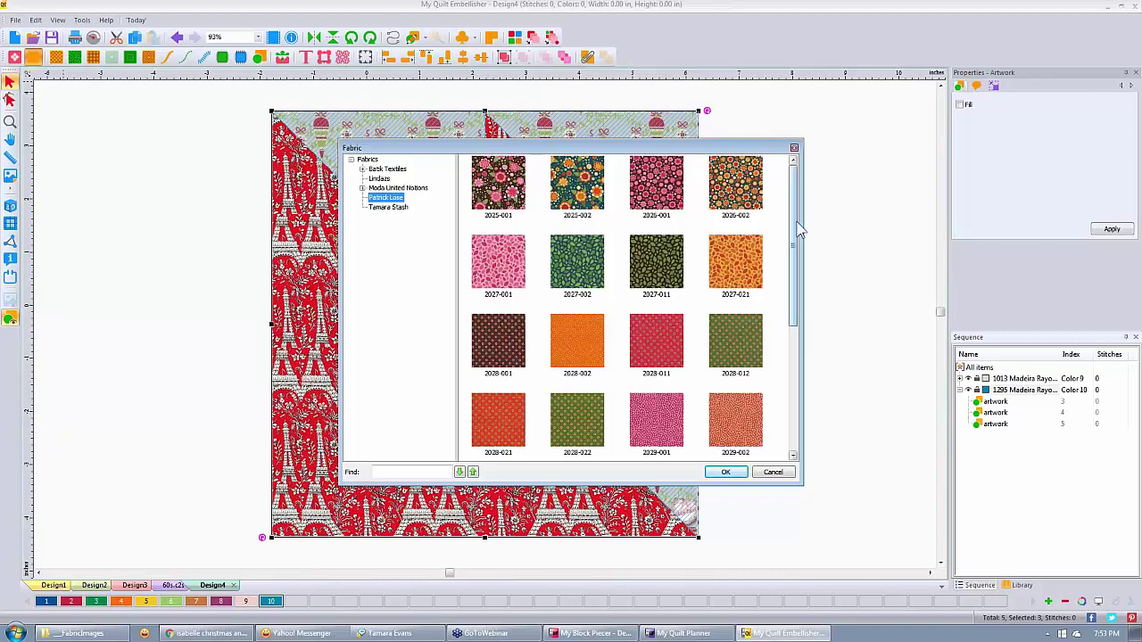
left_click_drag(800, 230, 732, 395)
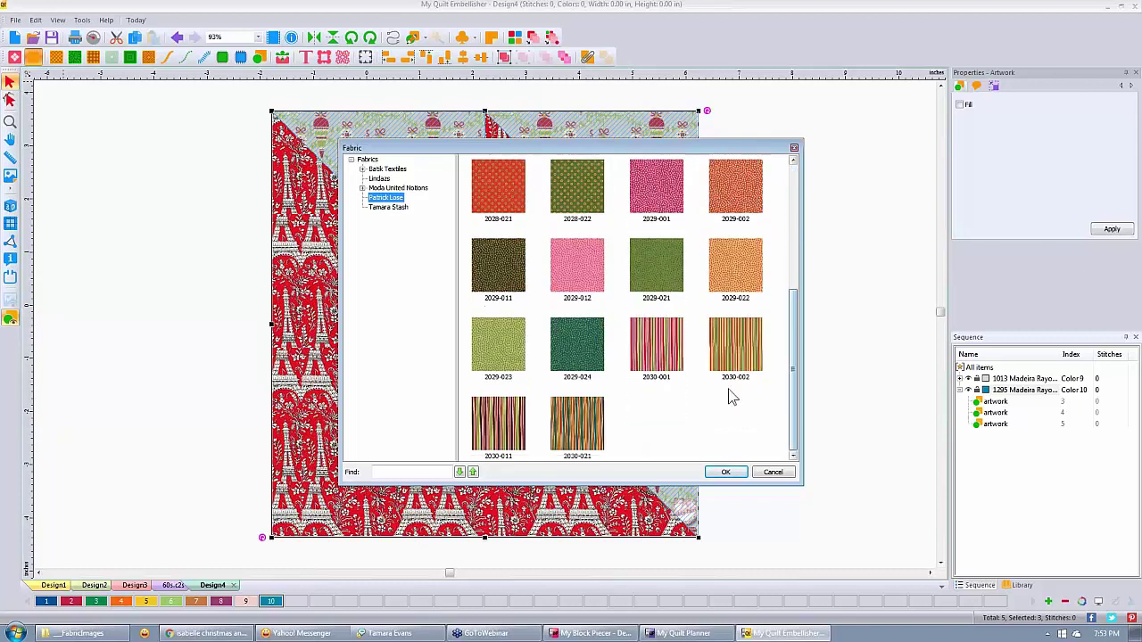
left_click(568, 430)
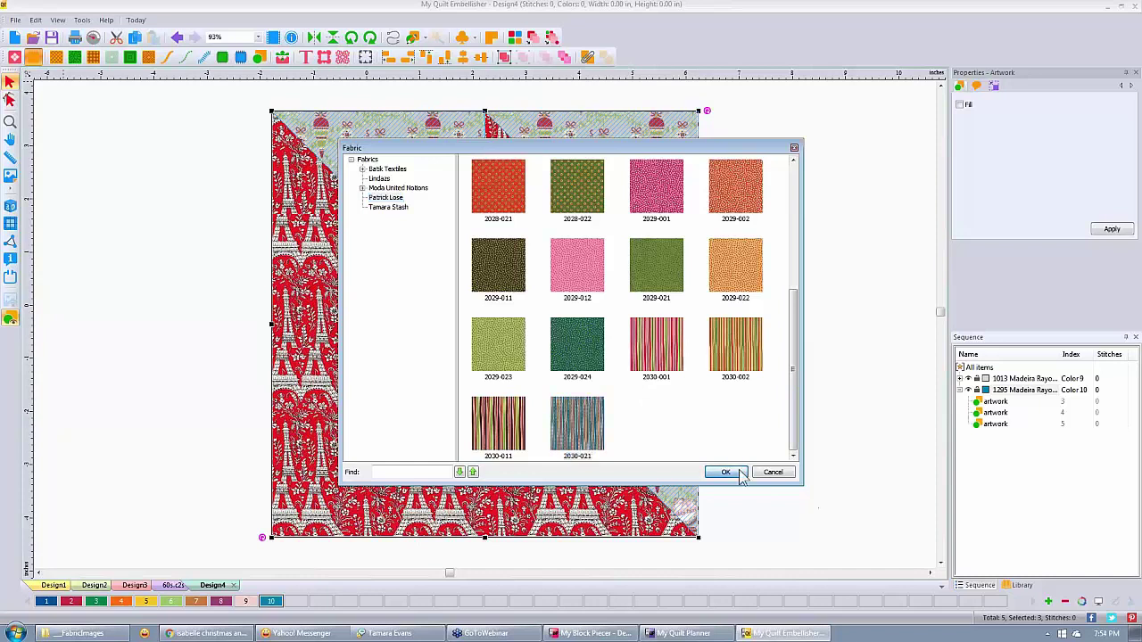
left_click(725, 472)
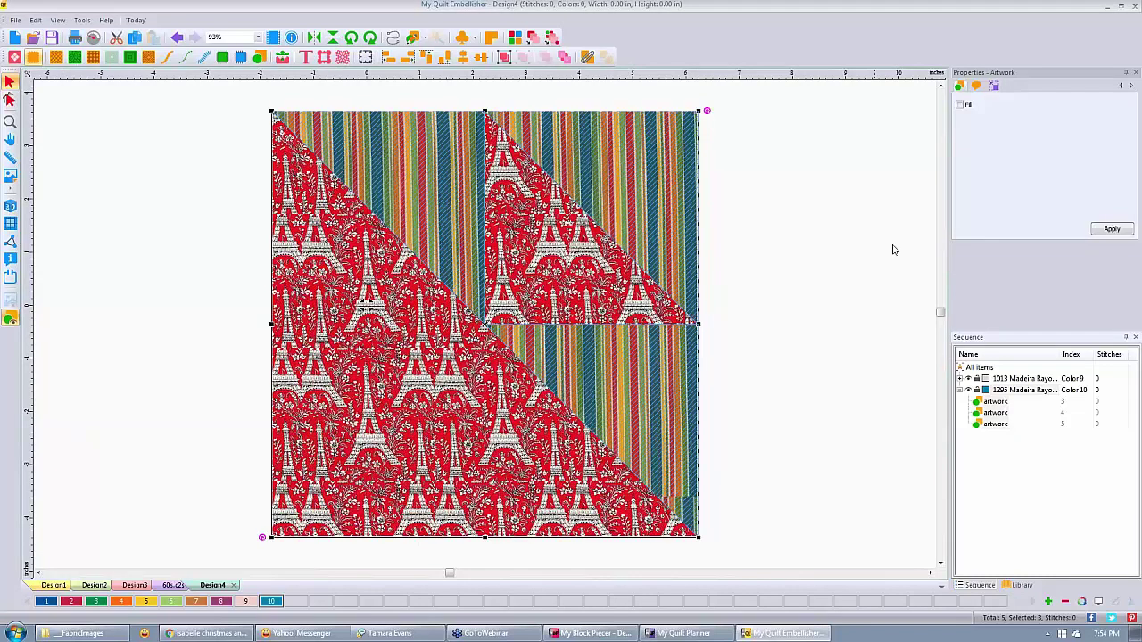
left_click(895, 250)
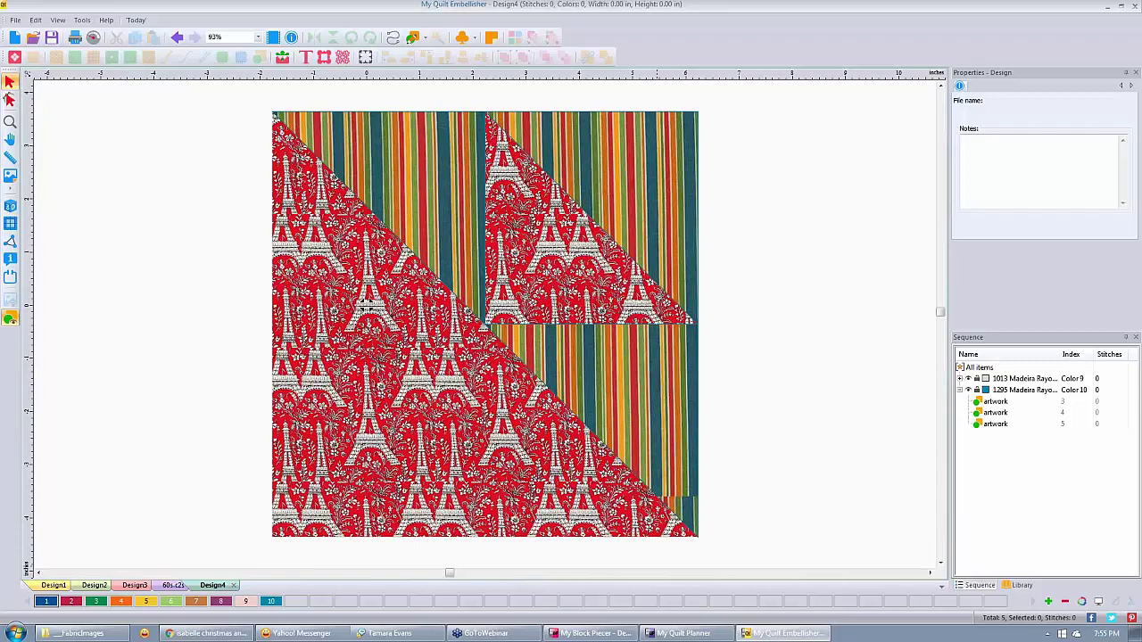
left_click(582, 637)
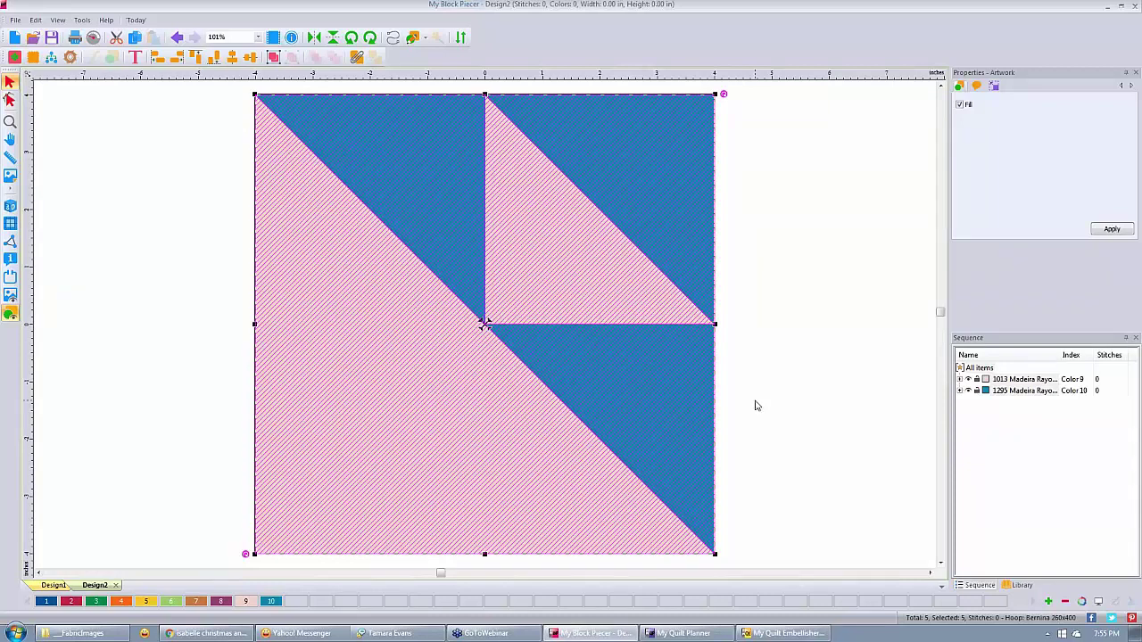
Step: Deselect the pink and blue Design2 block, then return to My Quilt Embellisher
left_click(756, 406)
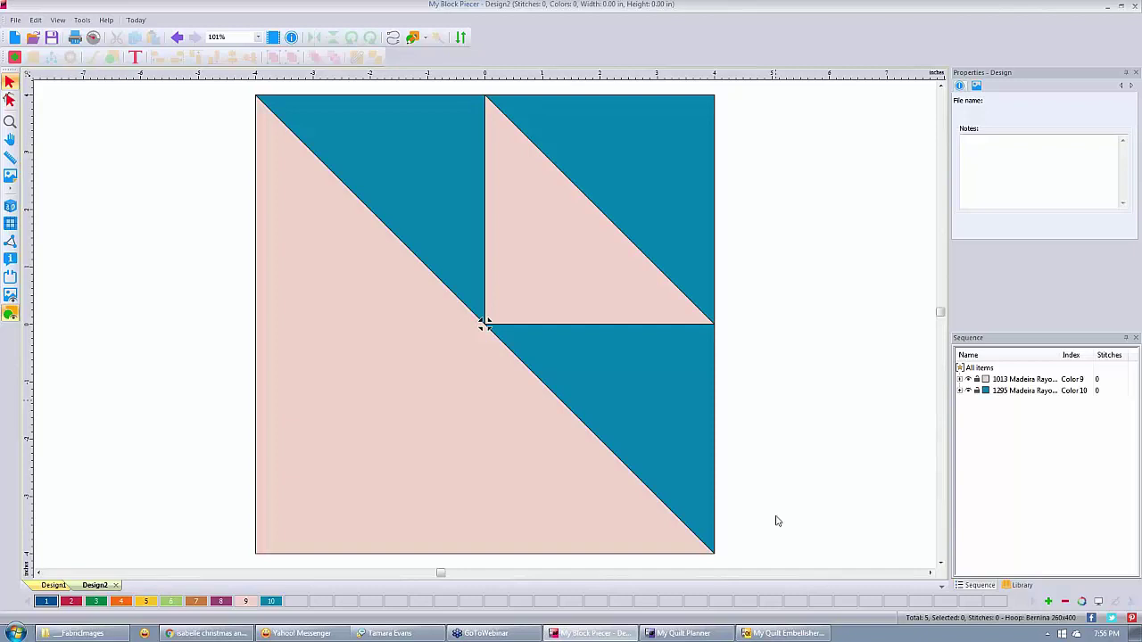
left_click(783, 635)
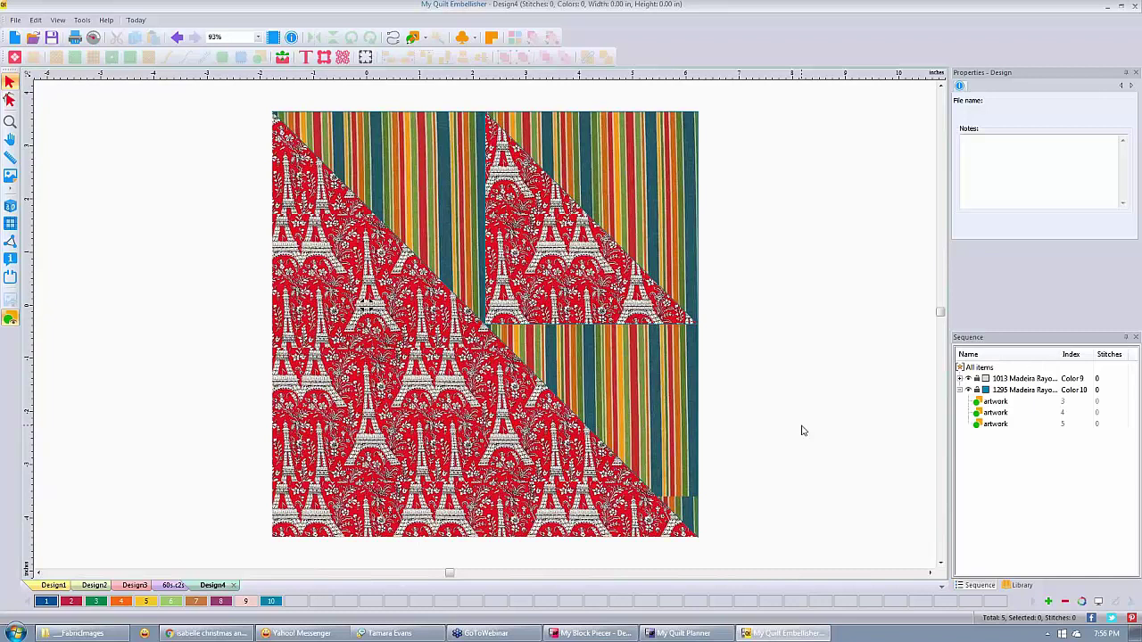
Step: Start a new blank design in My Quilt Planner, then bring back Embellisher's Design4
left_click(684, 634)
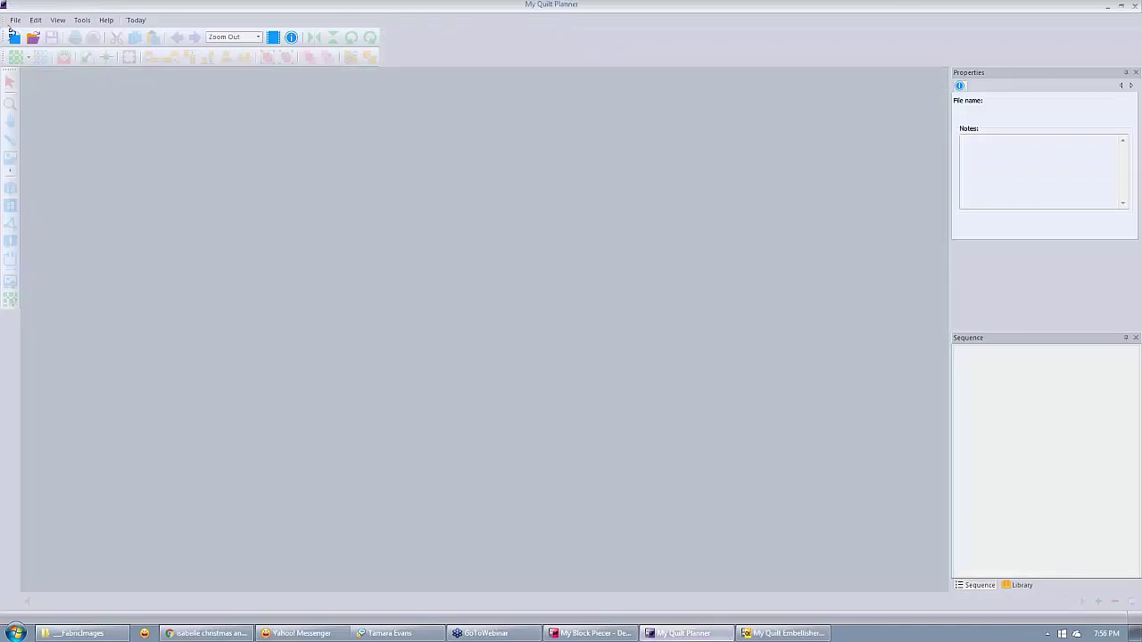
left_click(15, 38)
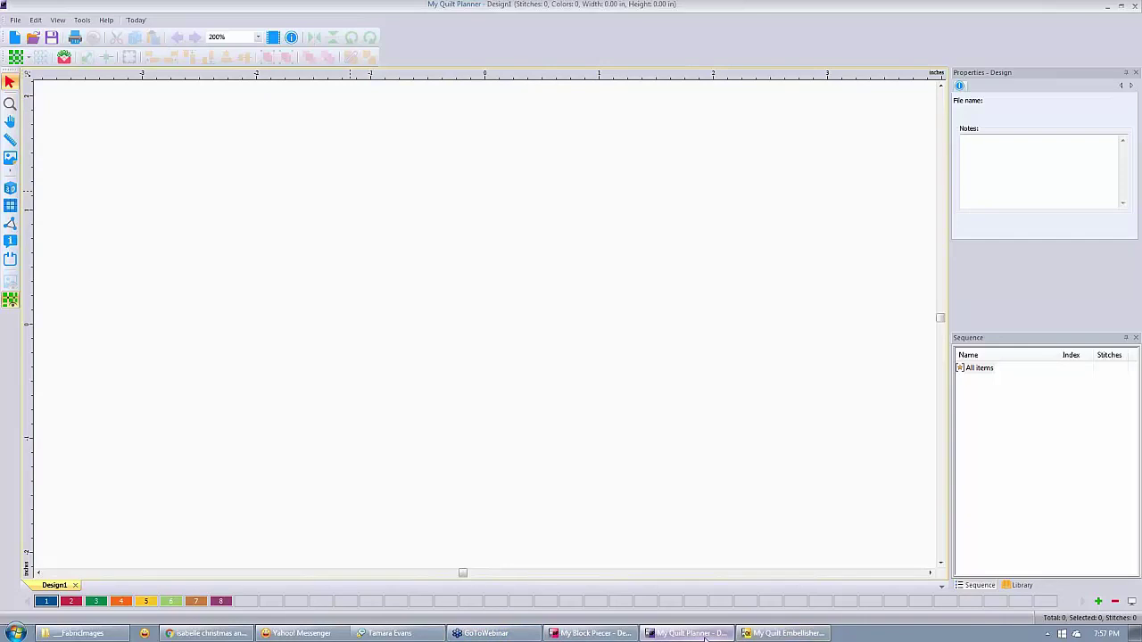
mouse_move(790, 638)
left_click(777, 610)
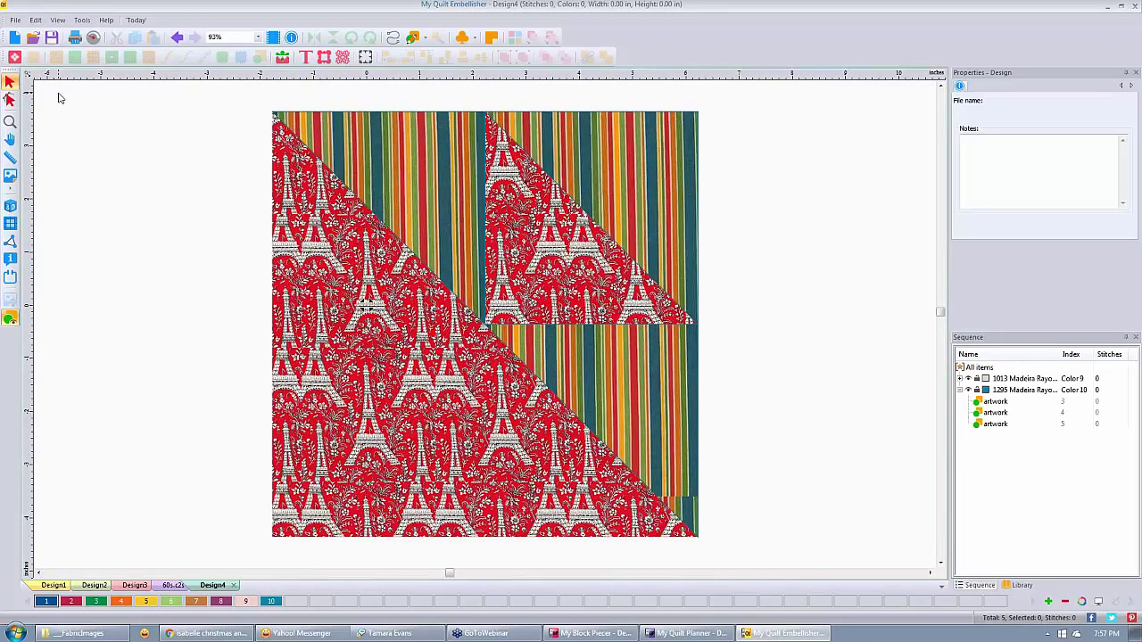
Step: Select all patches of the Design4 block and bring up the fabric library
left_click(302, 337)
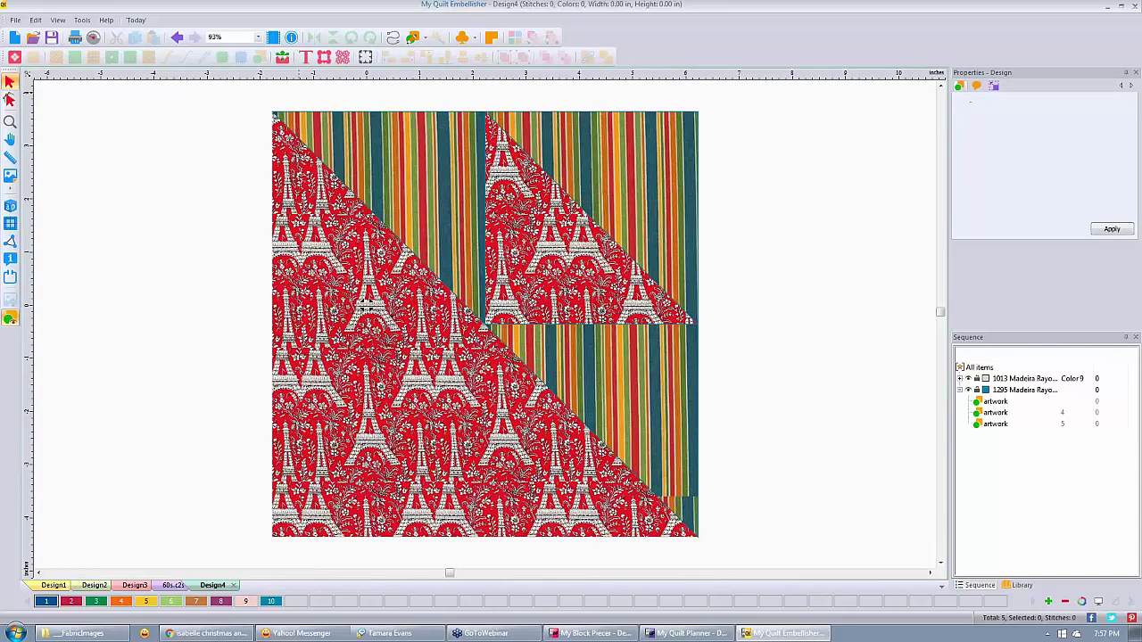
left_click(367, 307)
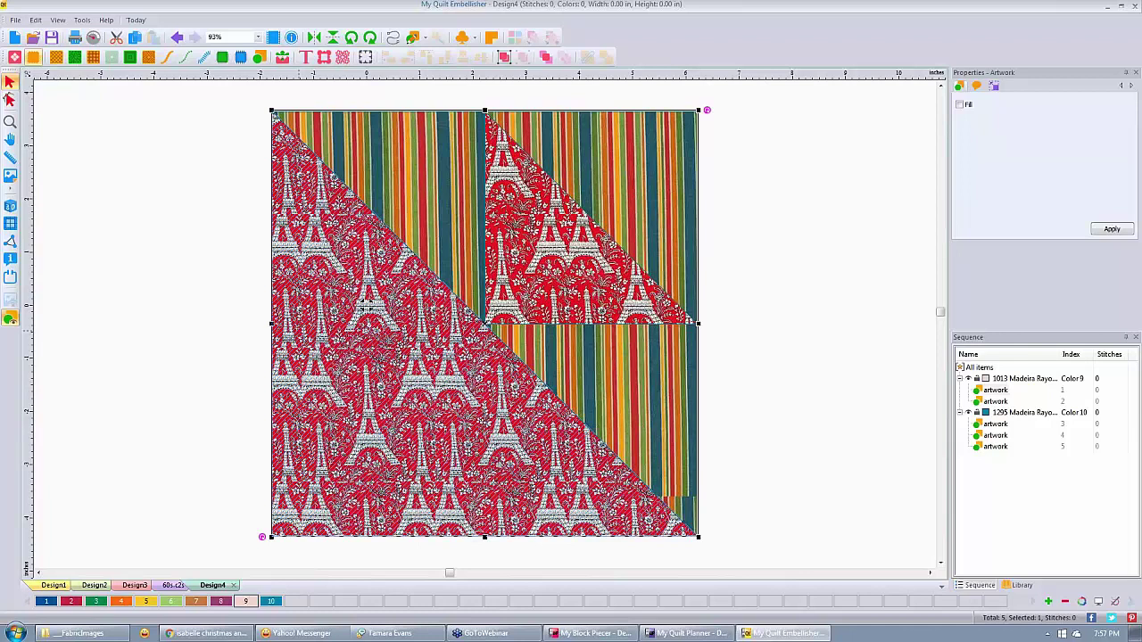
left_click(33, 56)
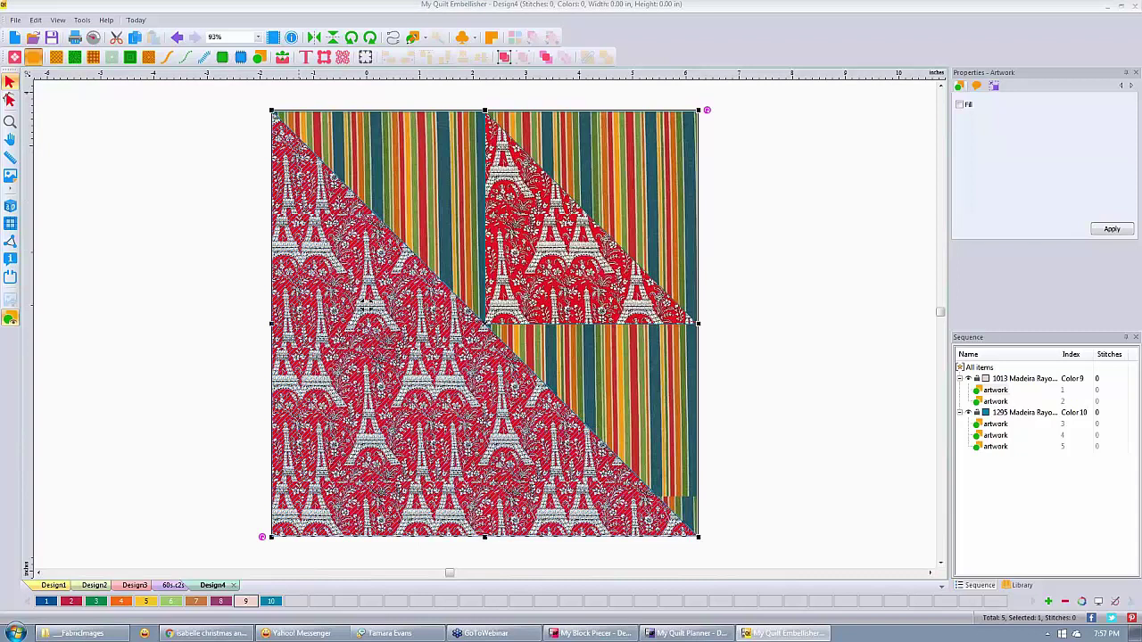